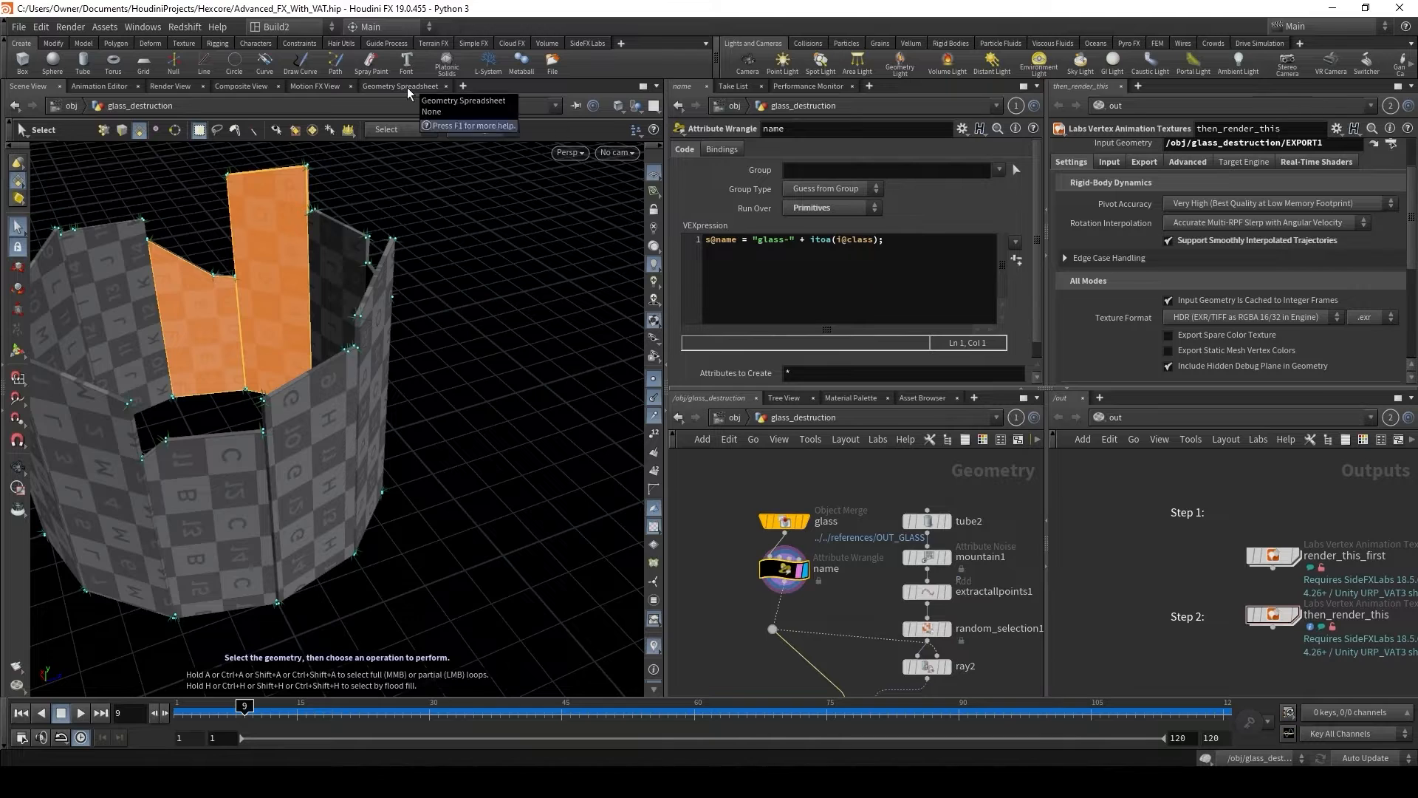
Examine the class and name attributes of the glass pieces in the geometry spreadsheet, and return to the 3D scene view.
left_click(406, 88)
scroll(224, 399, "up", 12)
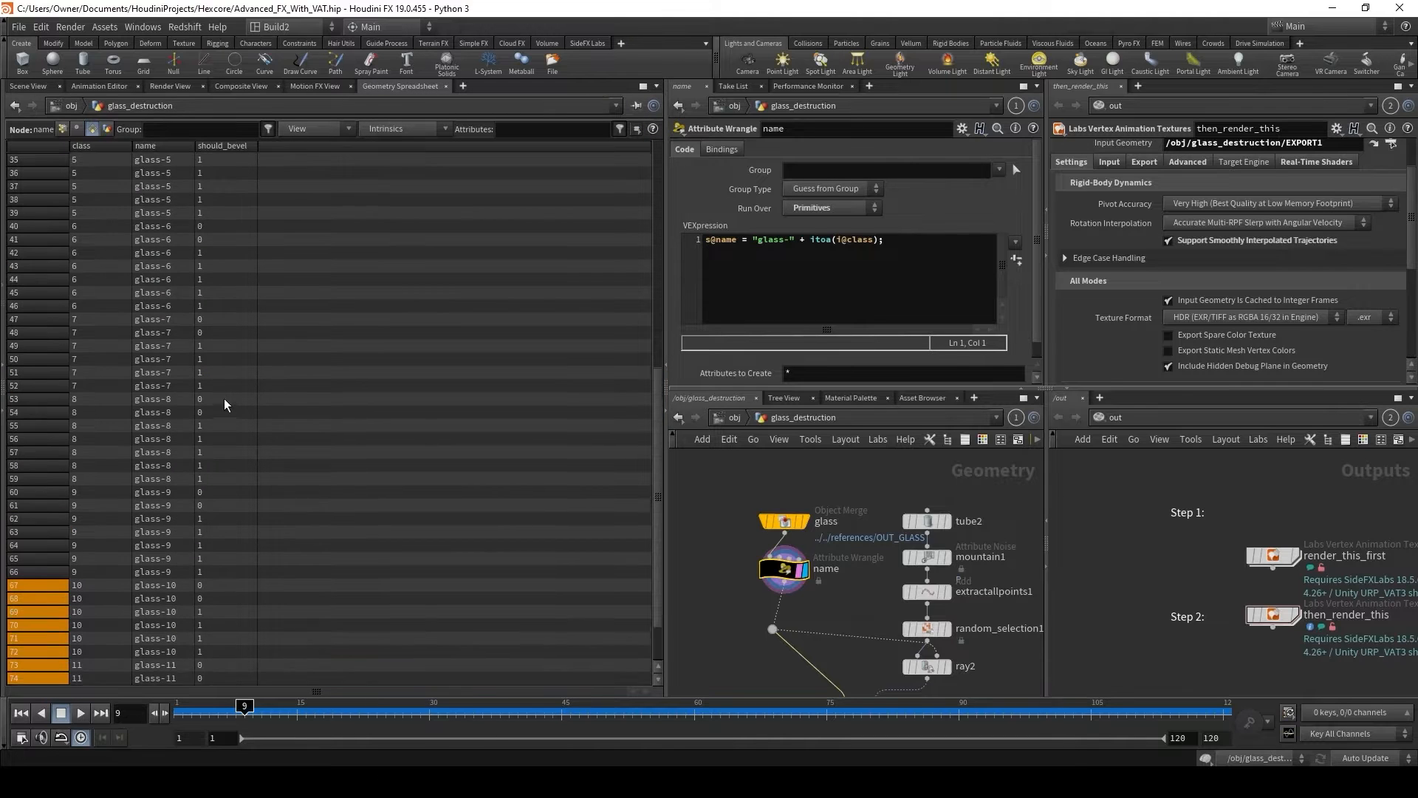
scroll(229, 418, "up", 2)
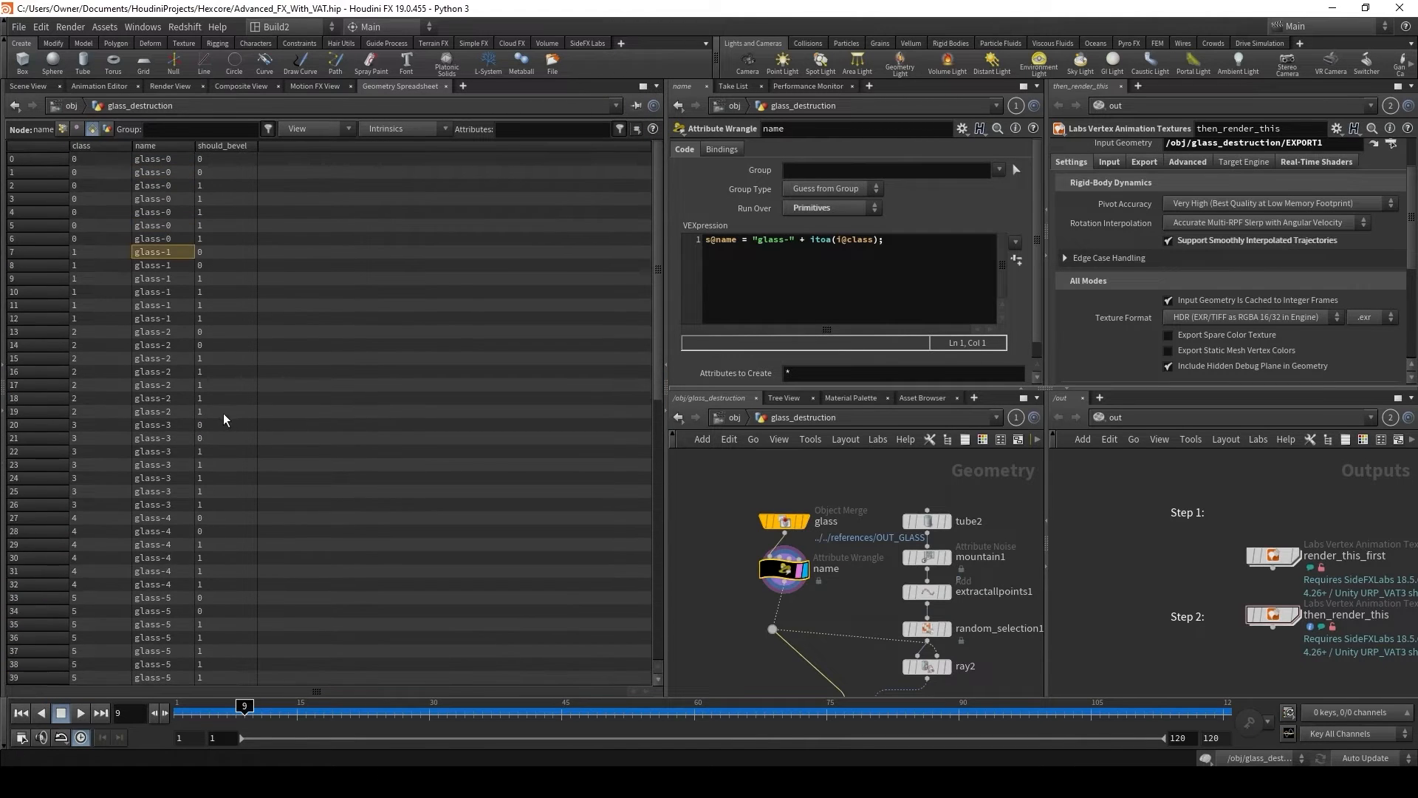
scroll(178, 369, "down", 8)
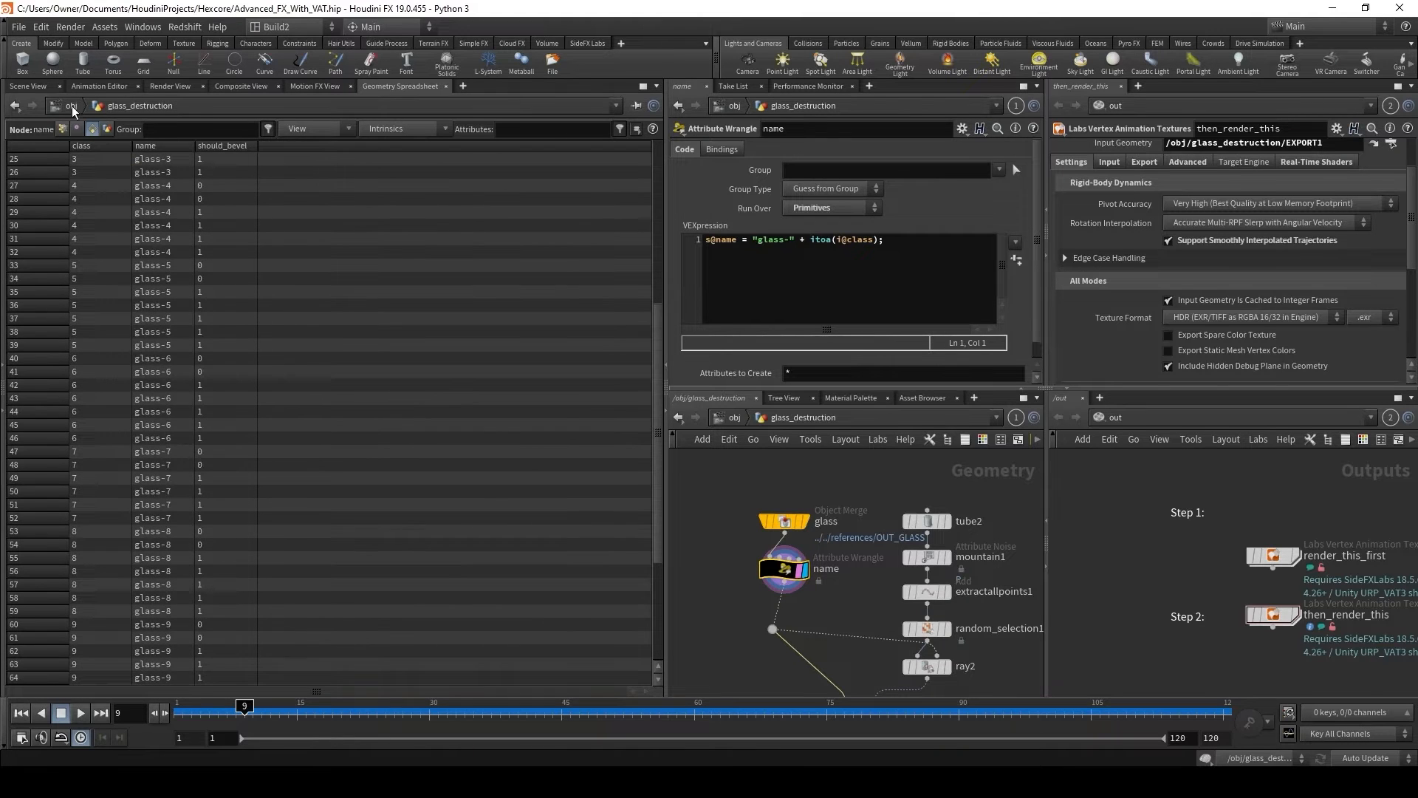
left_click(28, 85)
left_click_drag(310, 443, 427, 411, "alt")
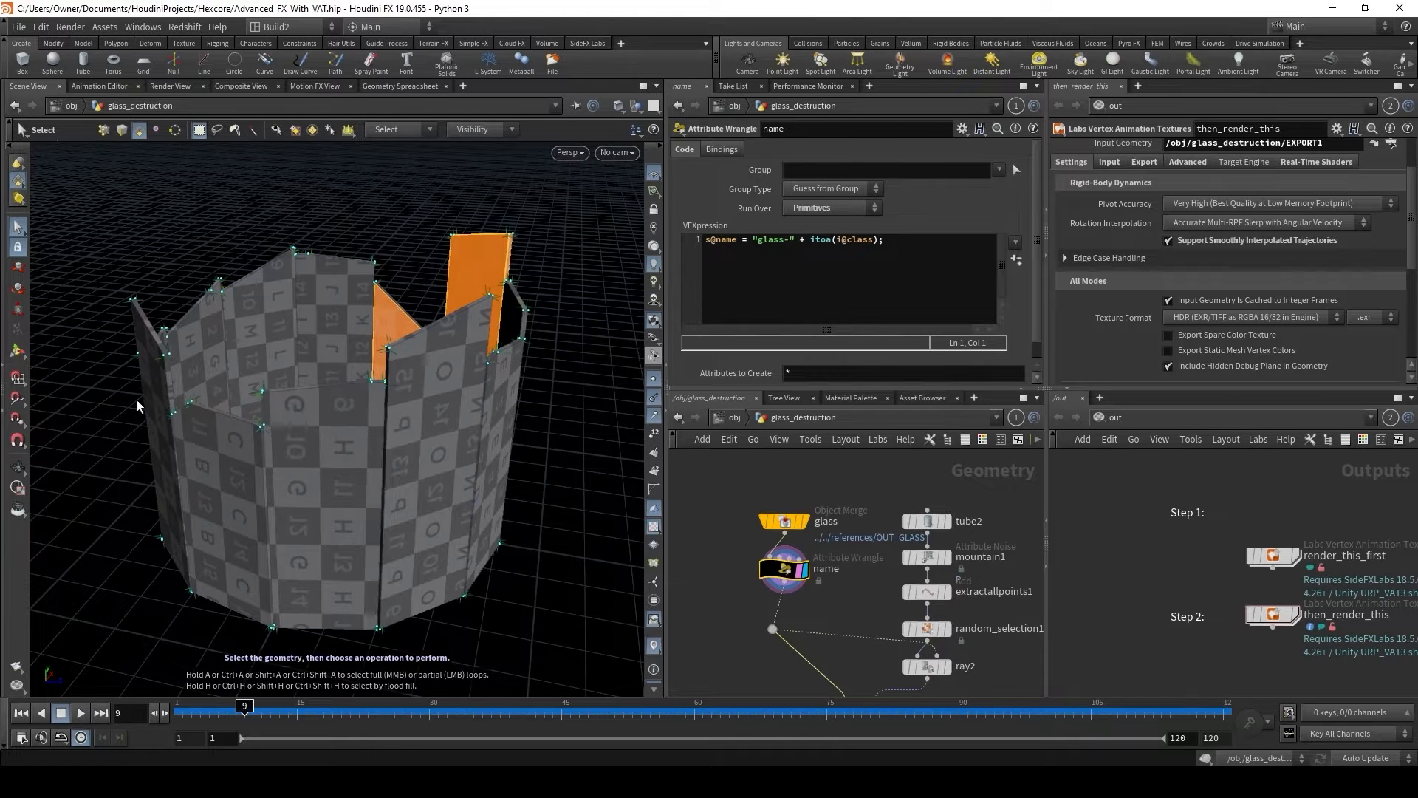
Display the tube2 node's geometry and show its parameters.
middle_click_drag(854, 633, 802, 581)
left_click(871, 495)
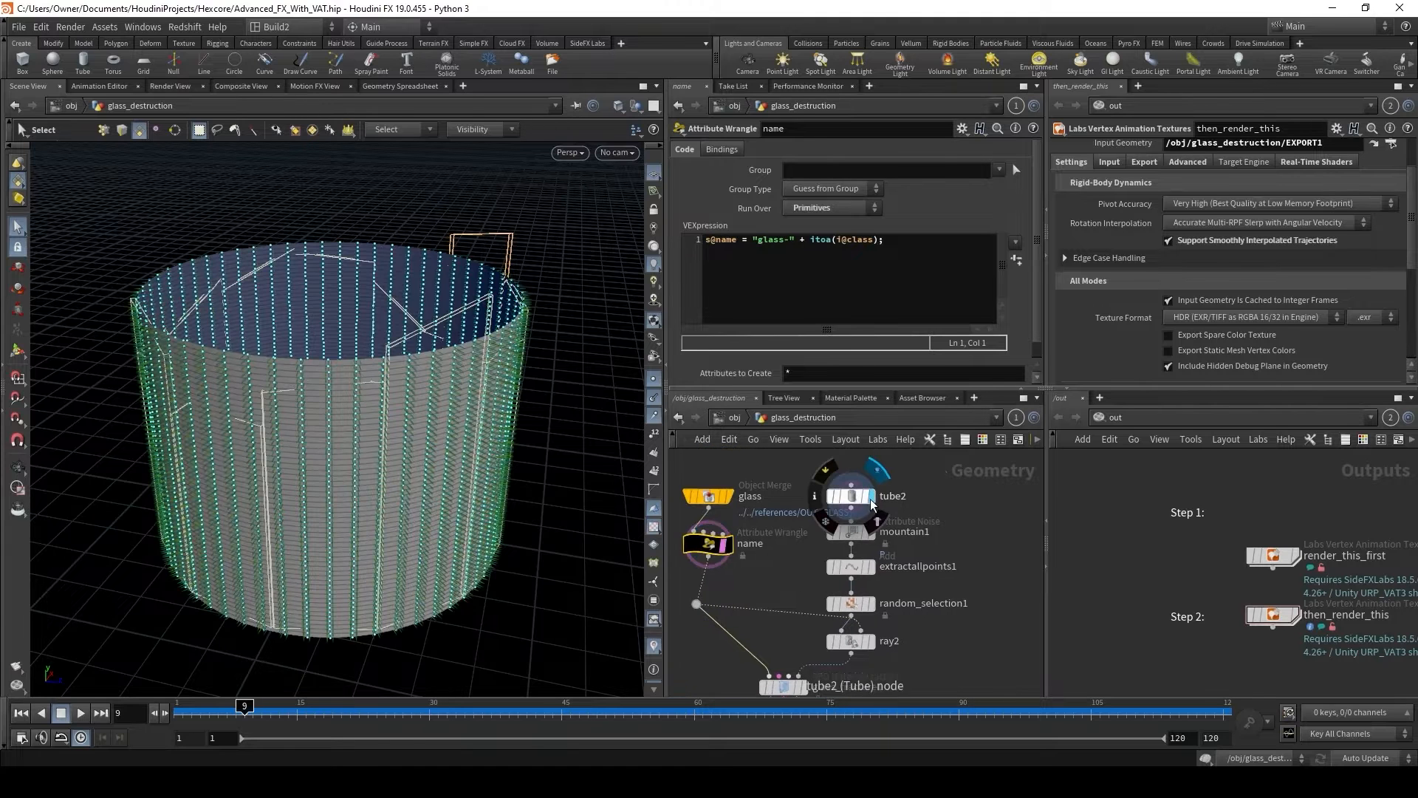
left_click(853, 495)
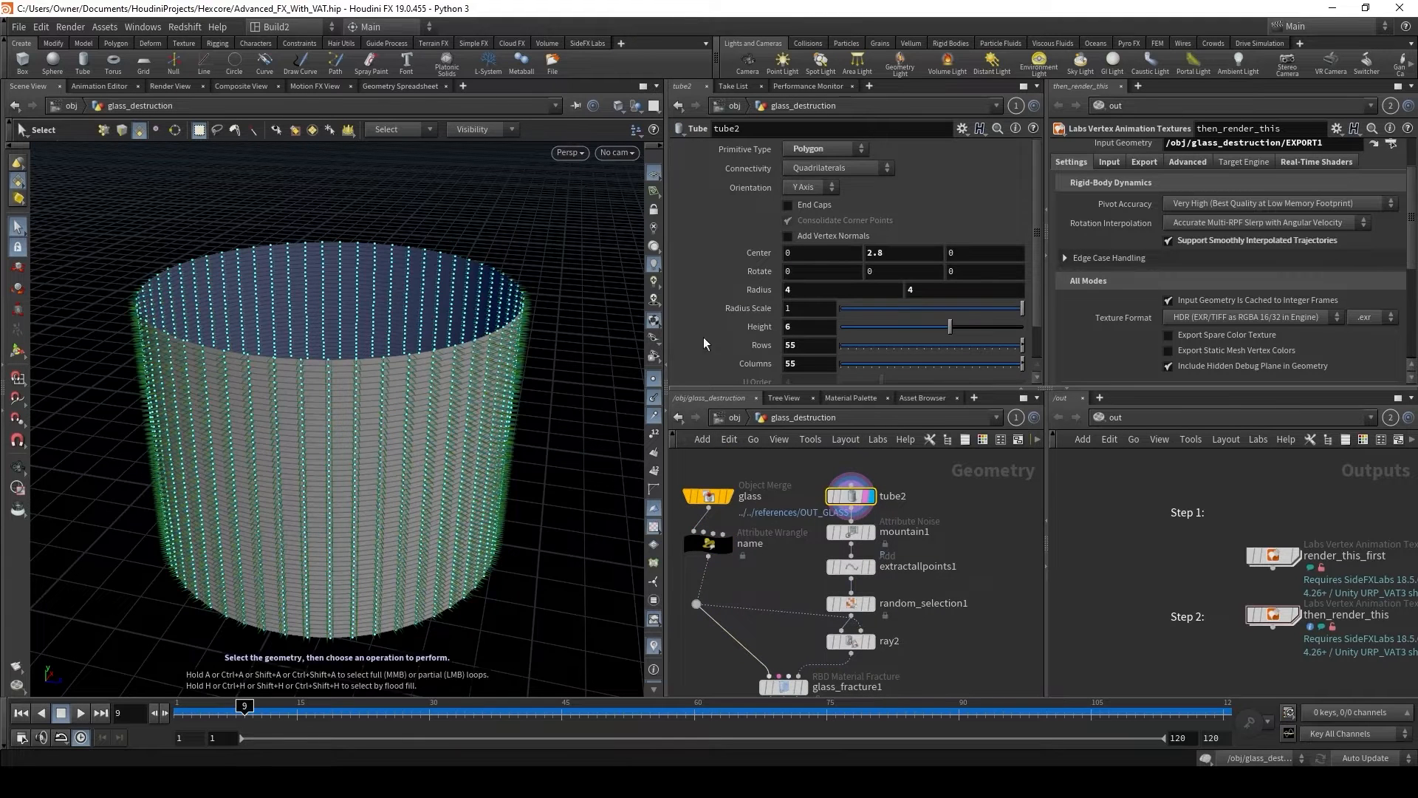
Display the mountain1 noise node's result and review its noise amplitude and pattern settings.
left_click(871, 532)
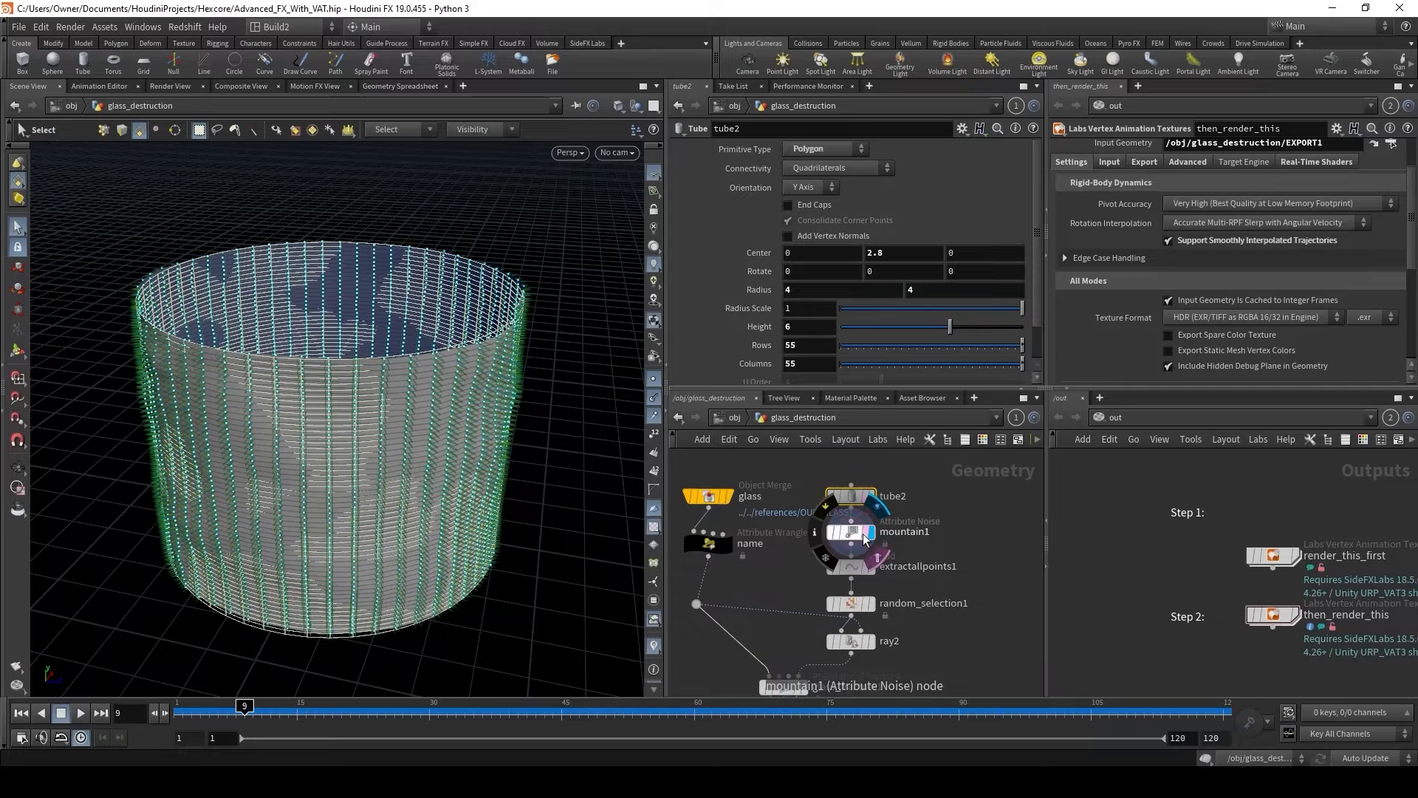
left_click(851, 532)
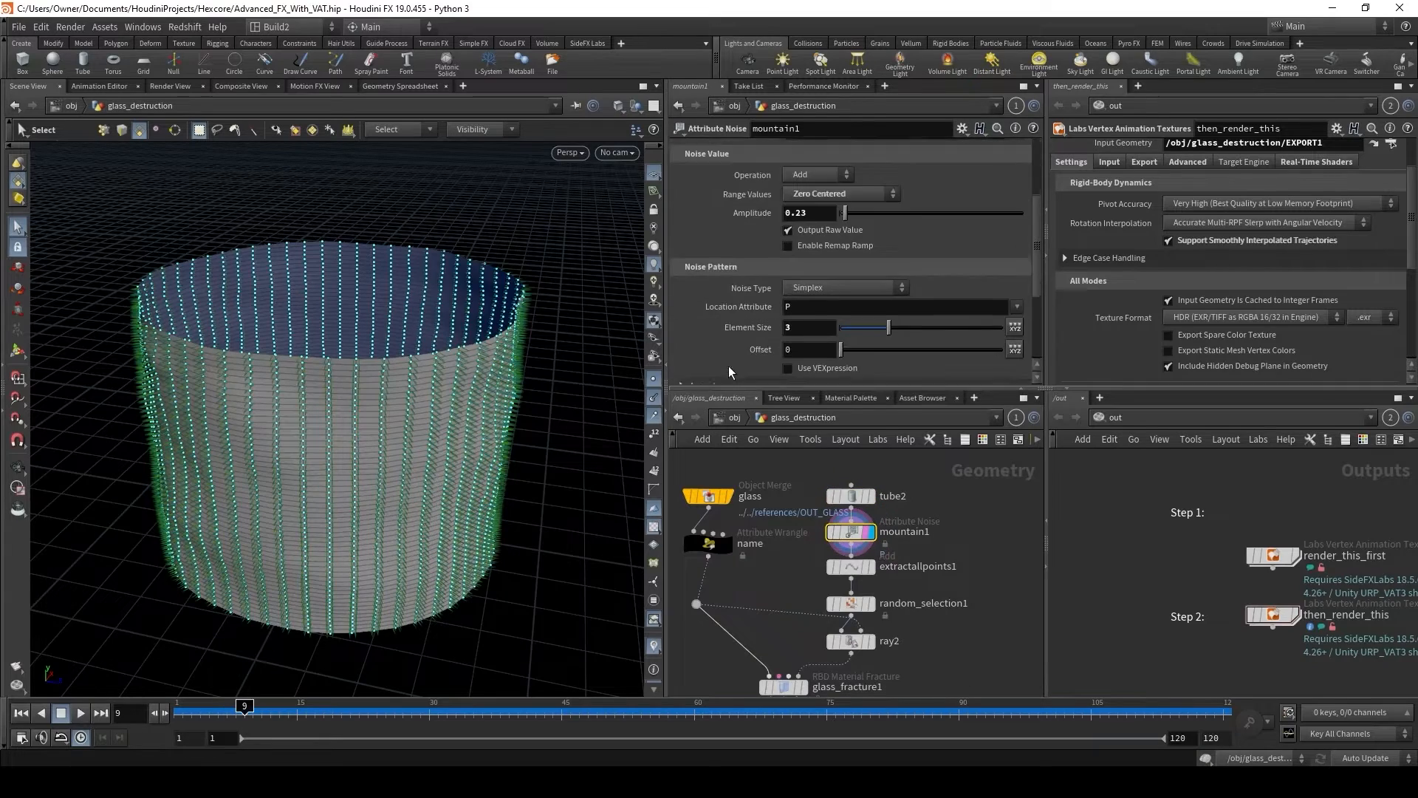
scroll(729, 366, "down", 2)
key("Escape")
left_click_drag(370, 468, 493, 507)
Display the extractallpoints1 node's point cloud and examine it together with the node's parameters.
left_click(872, 572)
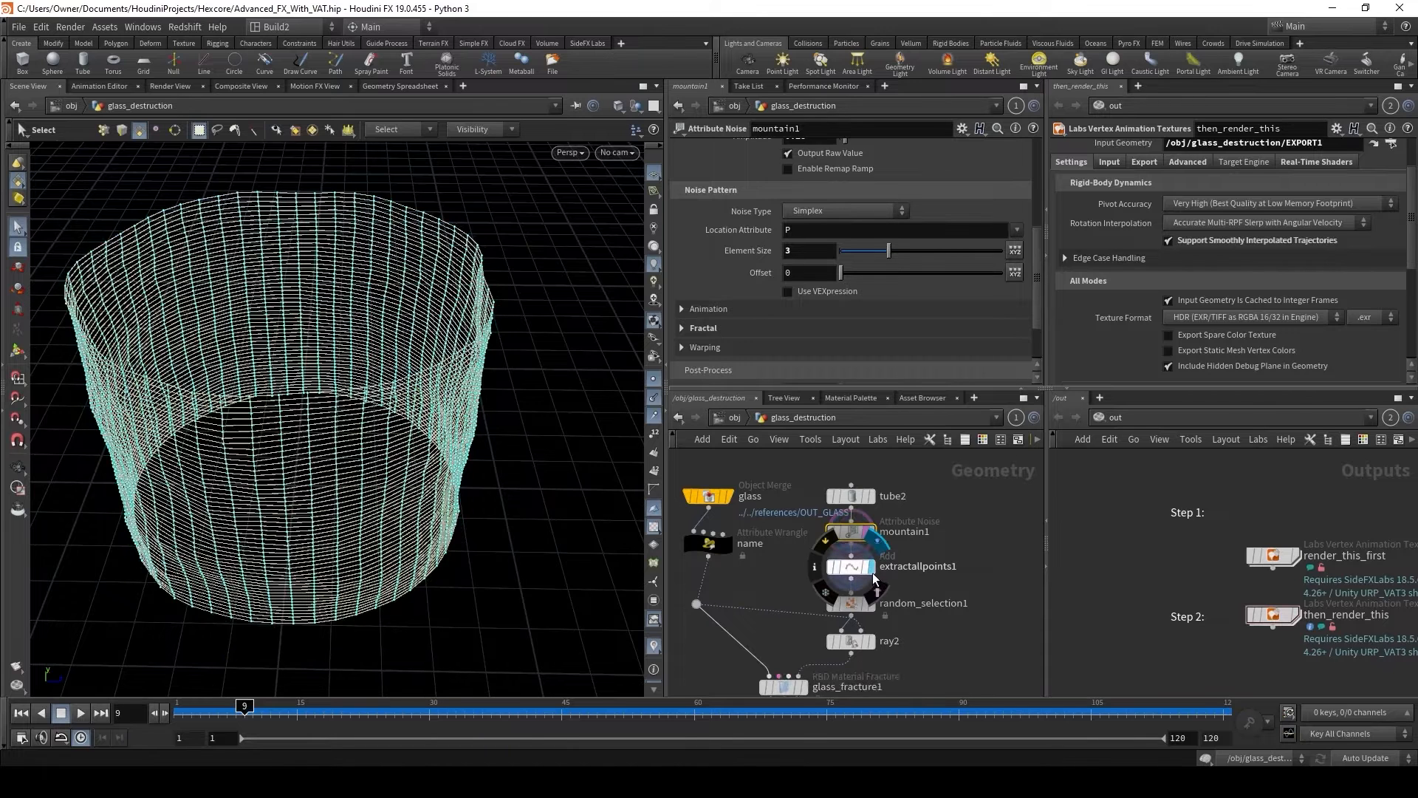
left_click(873, 573)
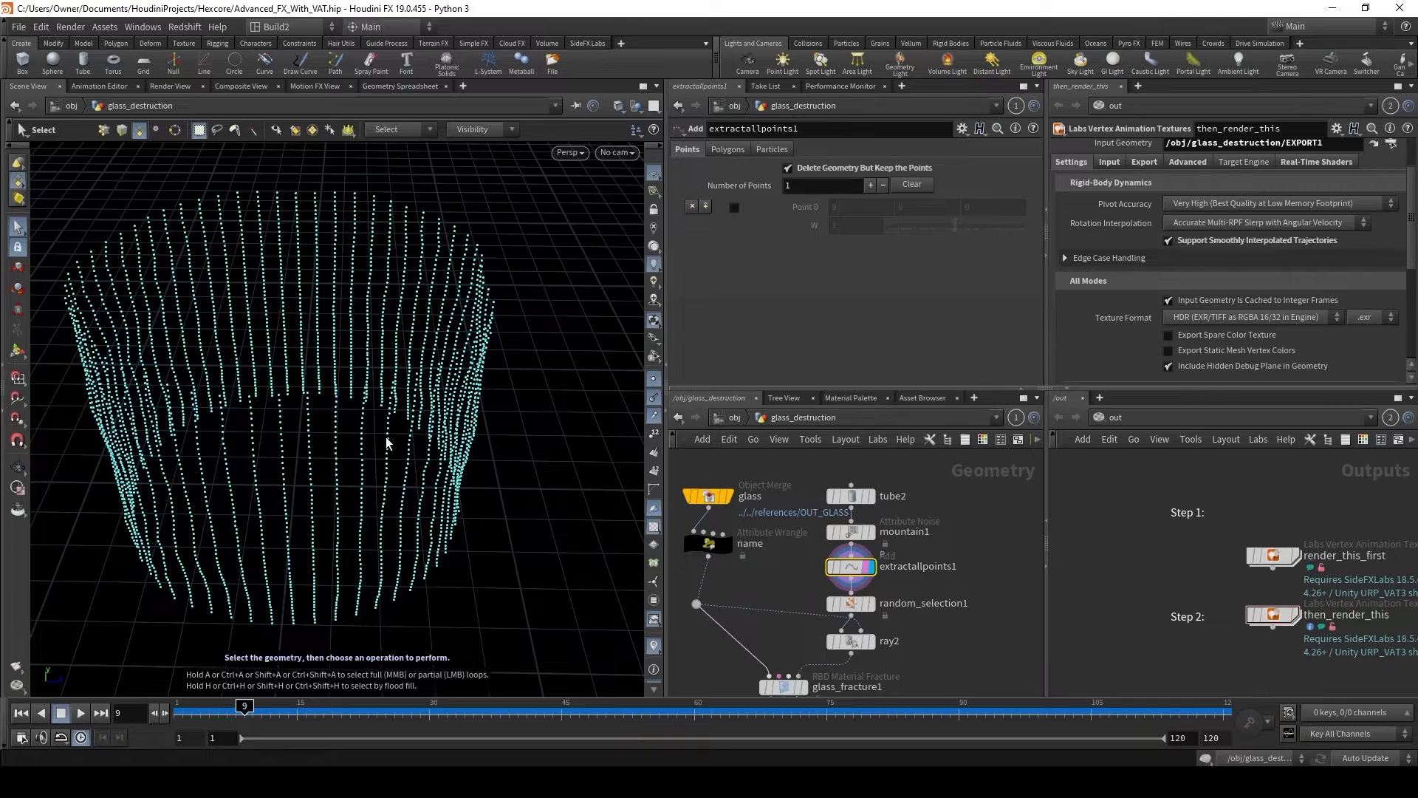
left_click_drag(330, 489, 334, 436, "alt")
middle_click_drag(334, 435, 318, 377, "alt")
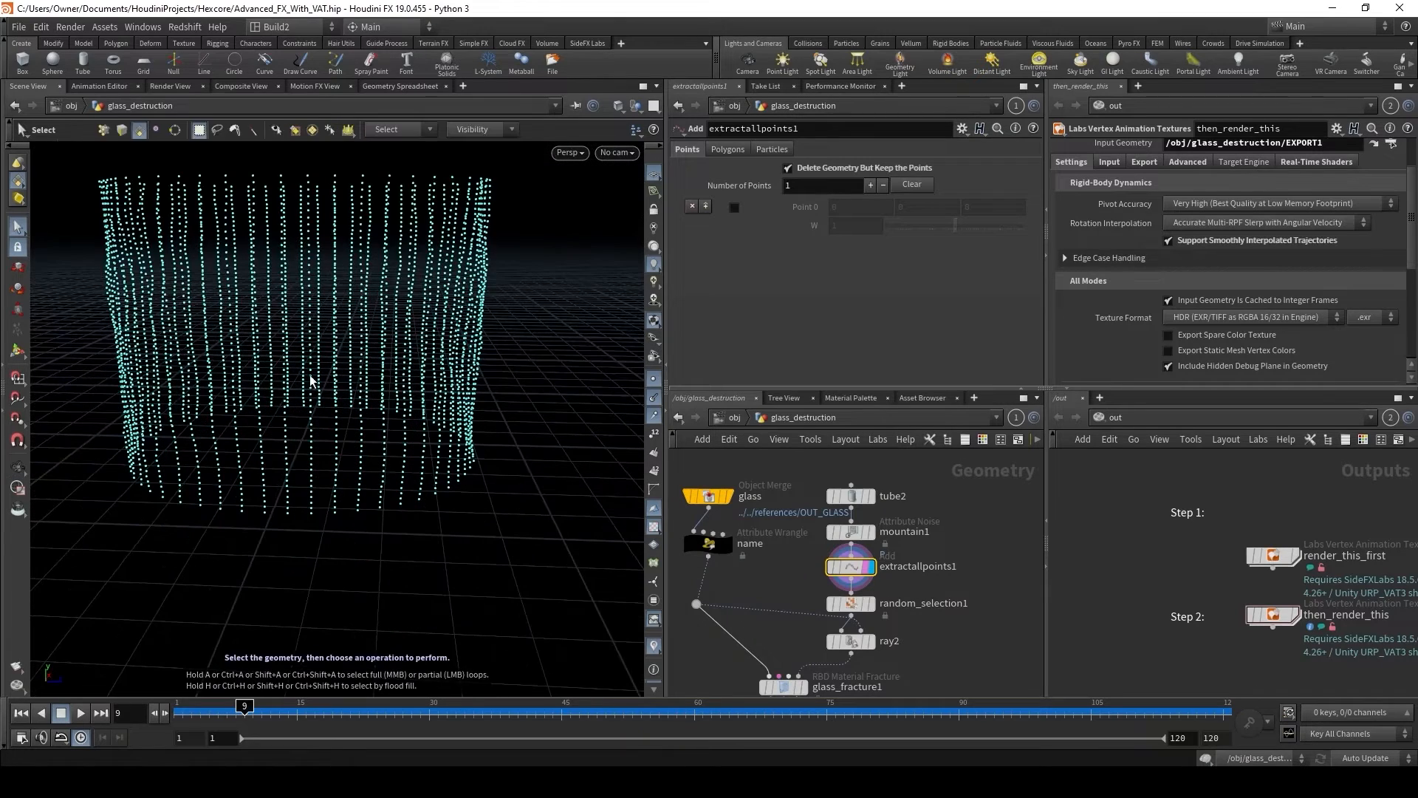
middle_click_drag(375, 412, 437, 468, "alt")
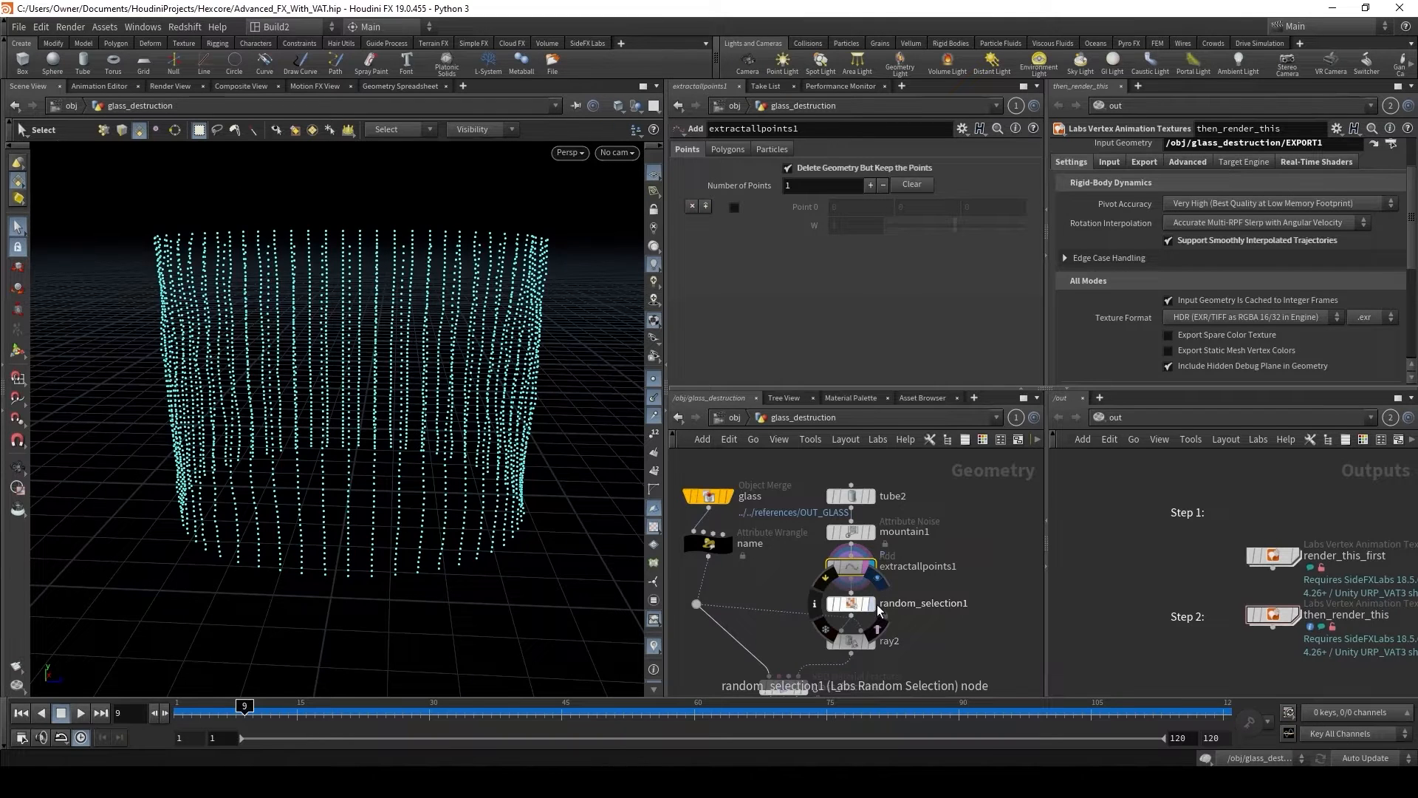
Display the random_selection1 node's reduced point set and show its selection ratio settings.
left_click(872, 604)
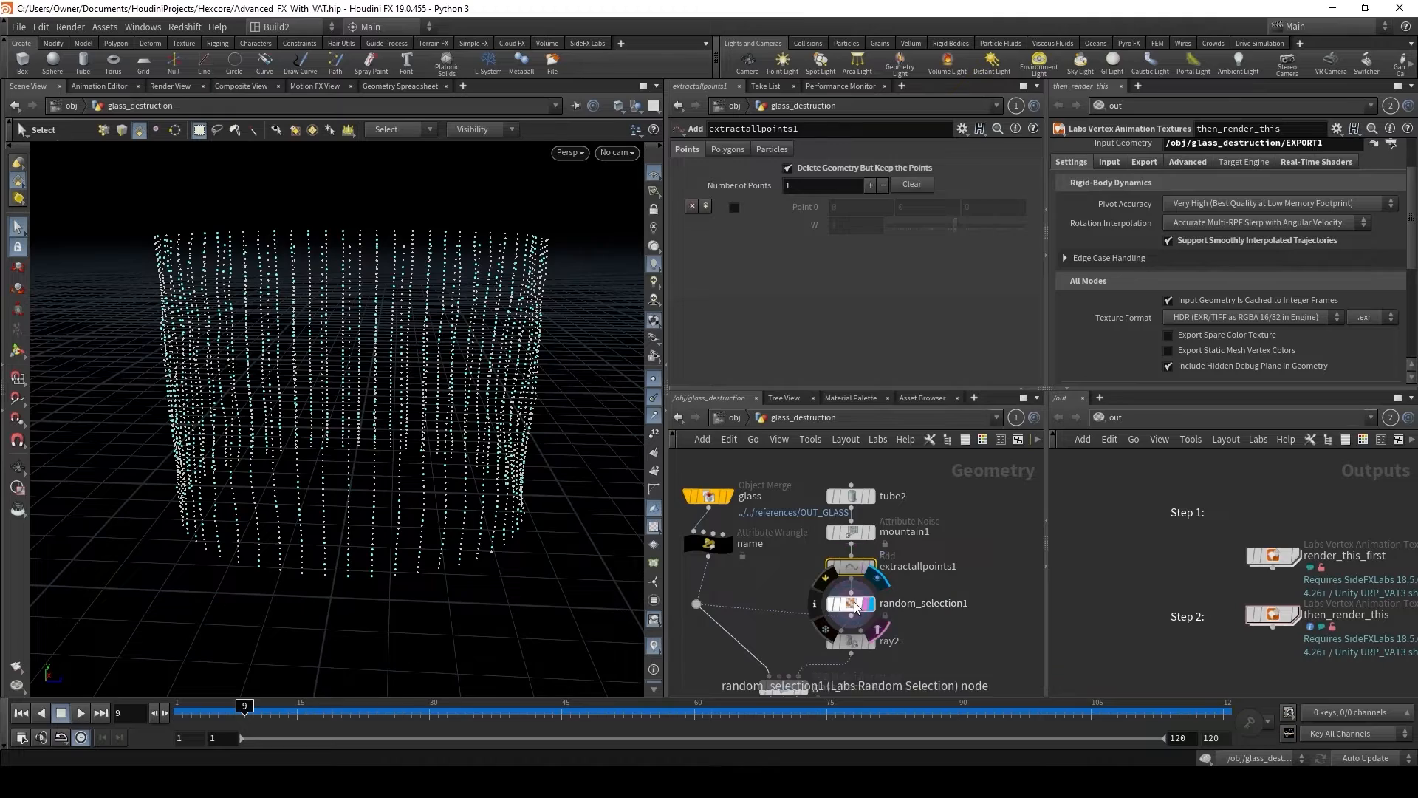
left_click(855, 605)
key("Escape")
left_click_drag(380, 354, 386, 500)
key("s")
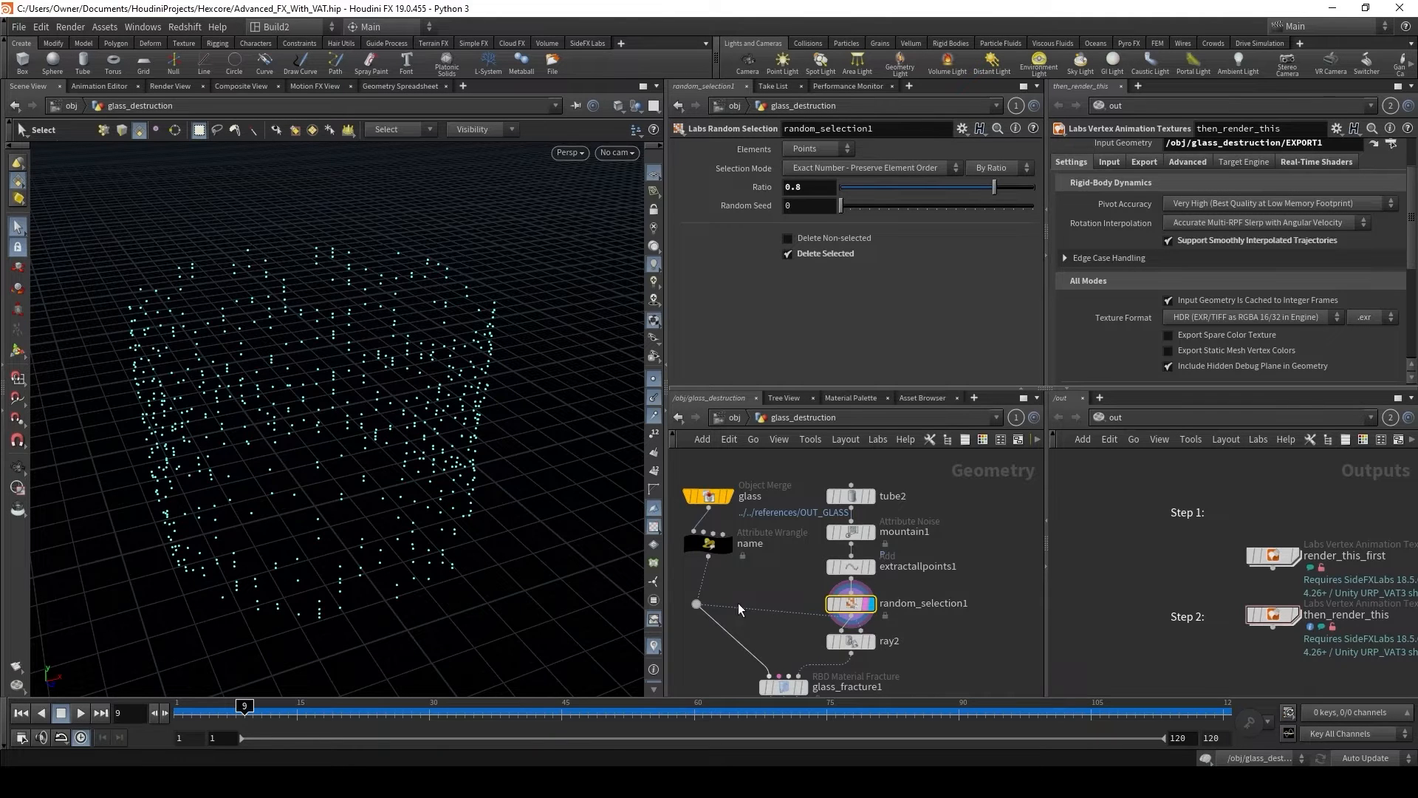
Select the ray2 node and review its parameters for projecting the points onto the glass.
scroll(801, 592, "up", 2)
mouse_move(933, 589)
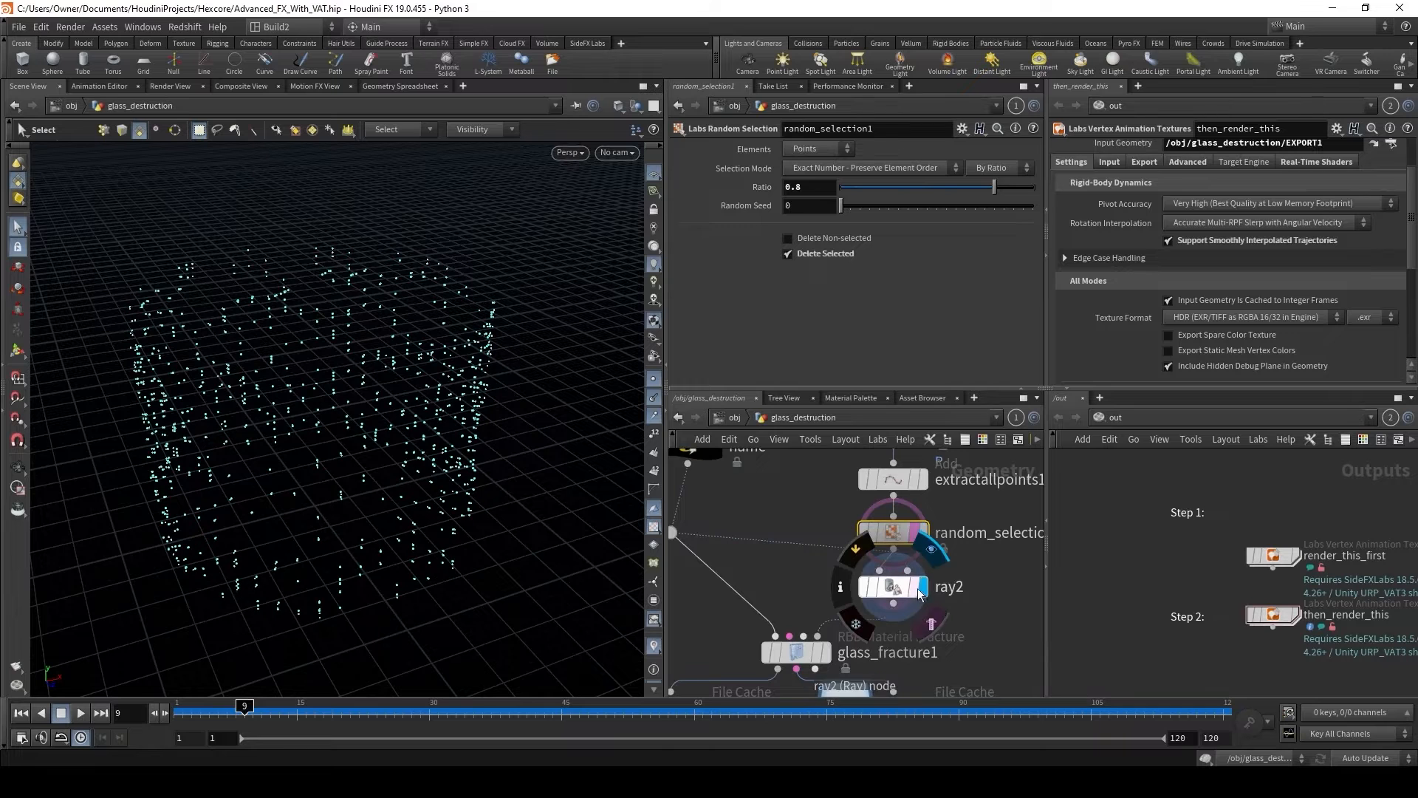
left_click(895, 593)
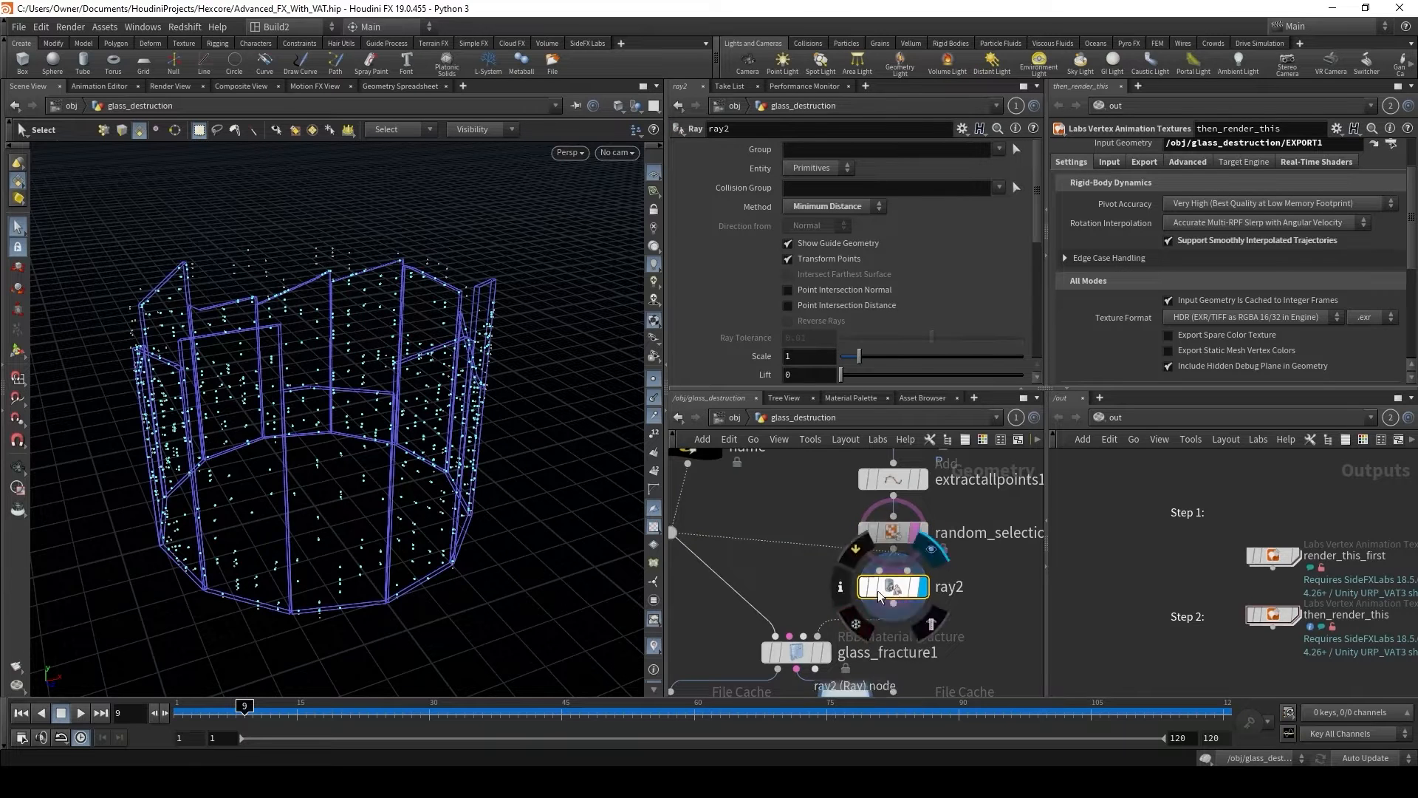
scroll(716, 344, "down", 8)
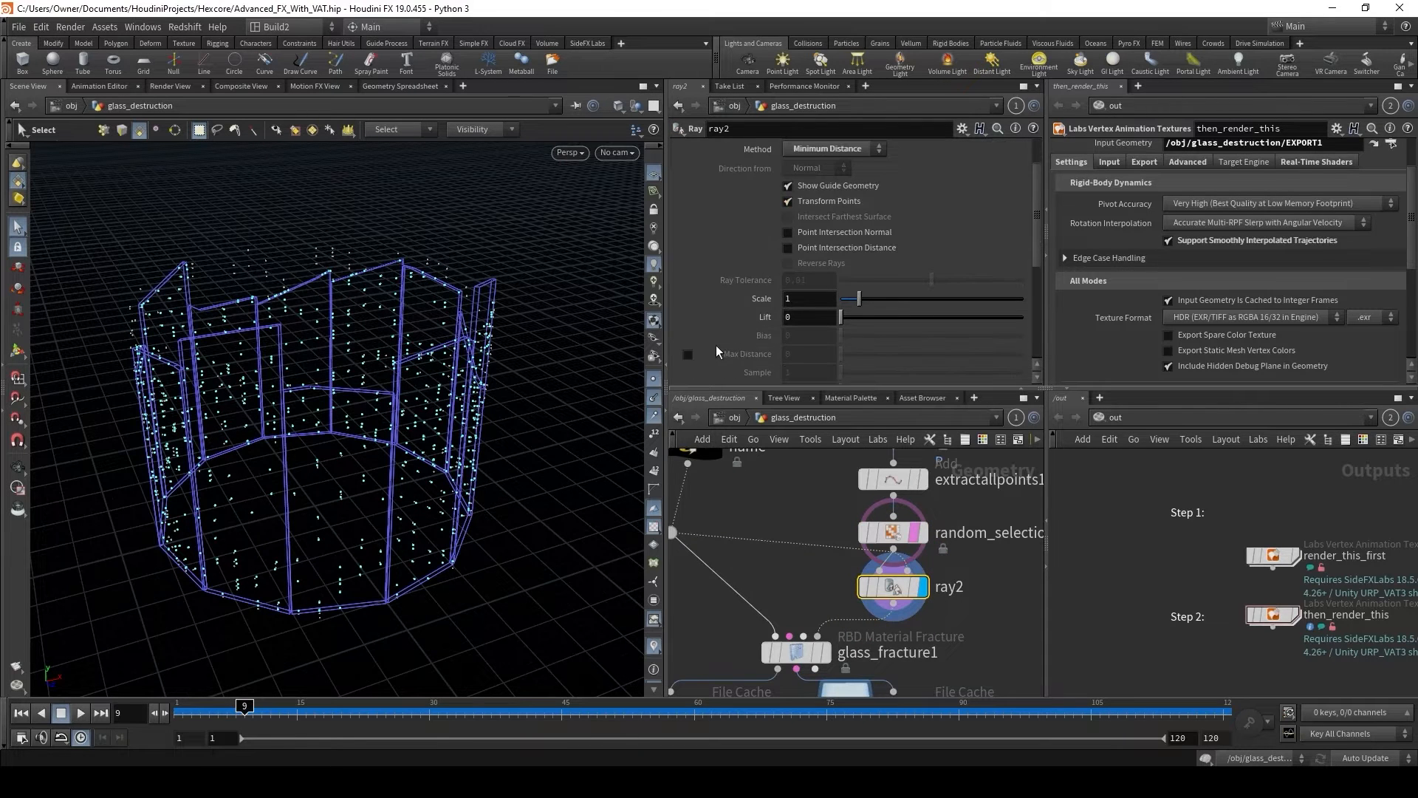
Display the glass_fracture1 node with its parameters, and hide the point markers and normals to inspect the fractured glass.
middle_click_drag(768, 561, 797, 489)
left_click(850, 587)
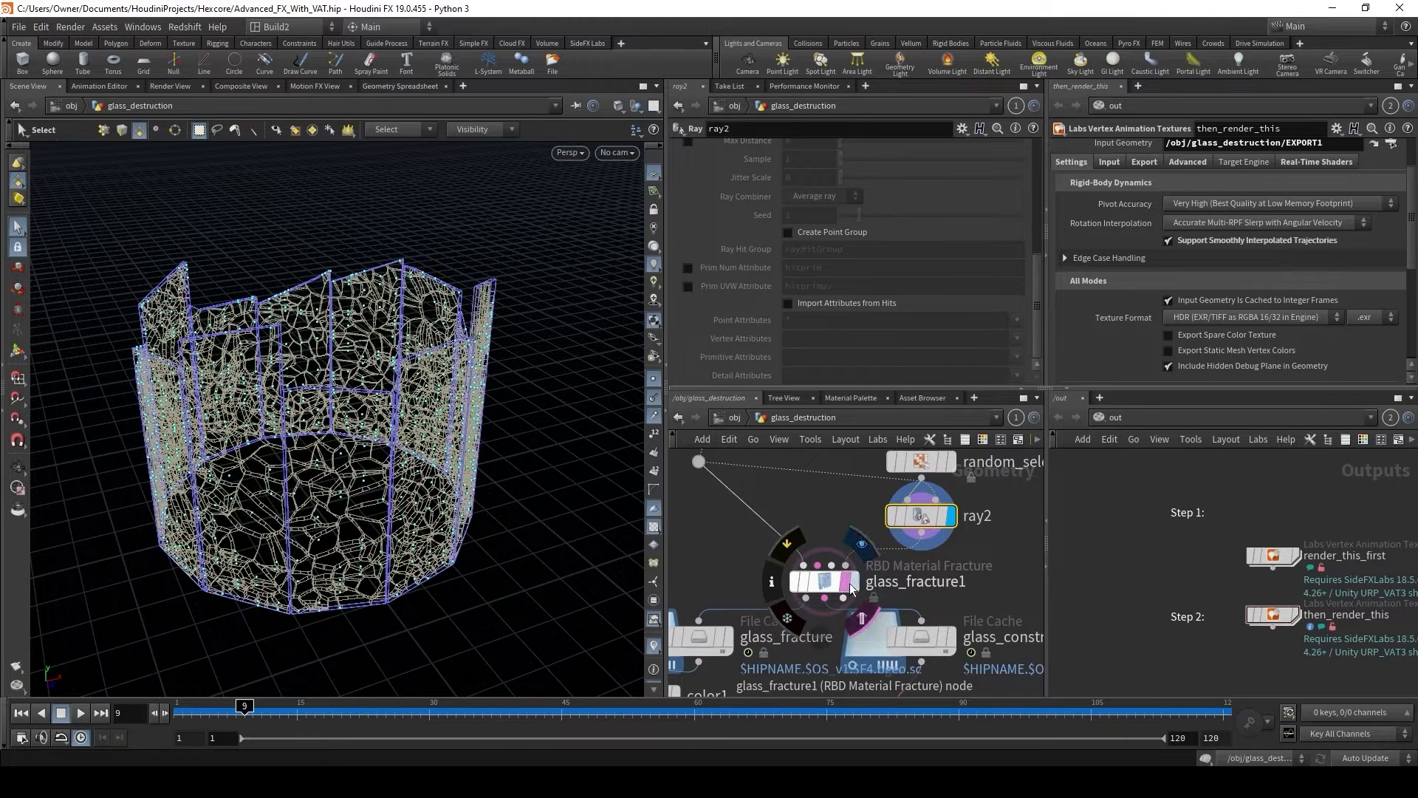
left_click(854, 584)
left_click(839, 583)
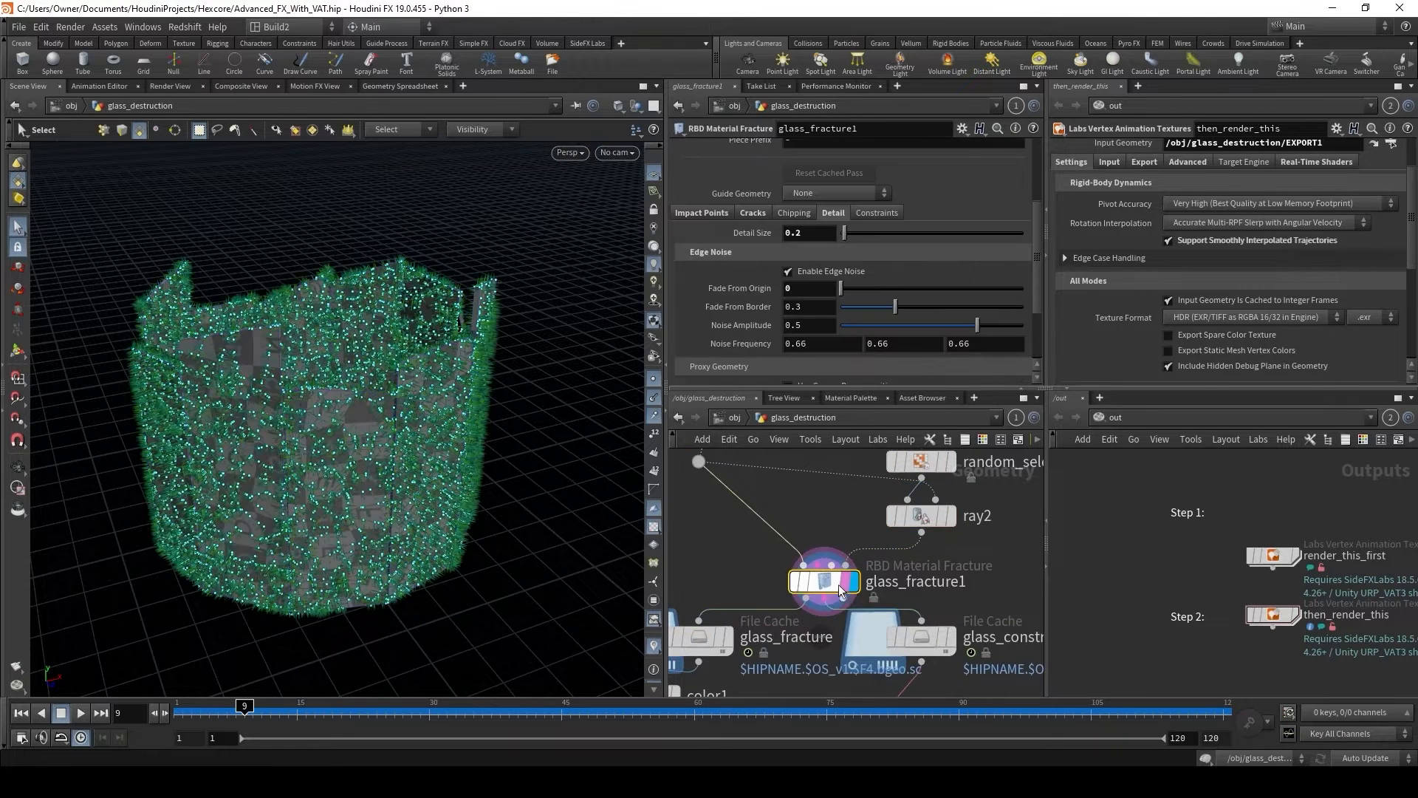
left_click(653, 401)
left_click(655, 379)
left_click_drag(323, 507, 500, 478, "alt")
scroll(500, 478, "up", 3)
left_click_drag(483, 548, 130, 452, "alt")
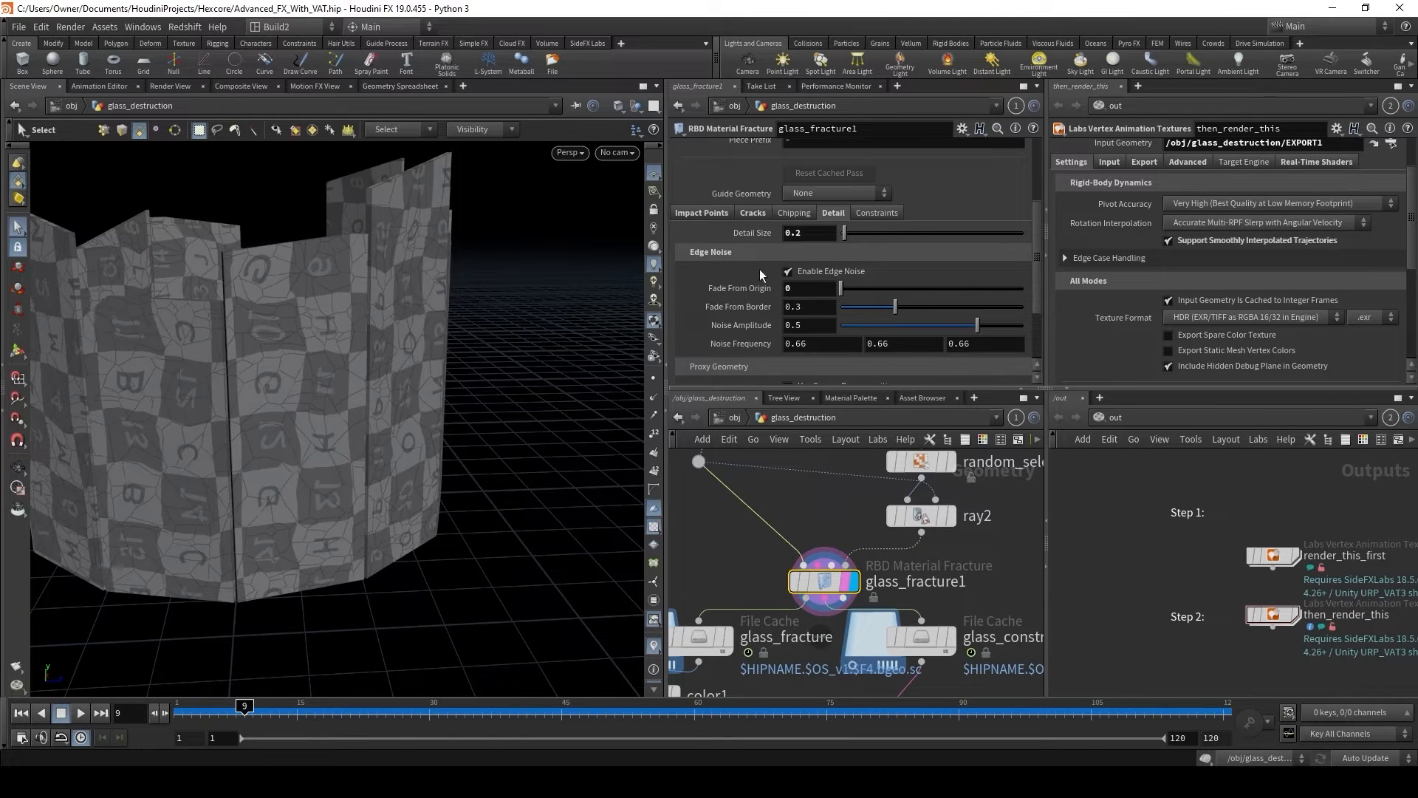
Review the impact points, cracks, chipping and detail settings of the glass_fracture1 node.
left_click(698, 213)
left_click(751, 213)
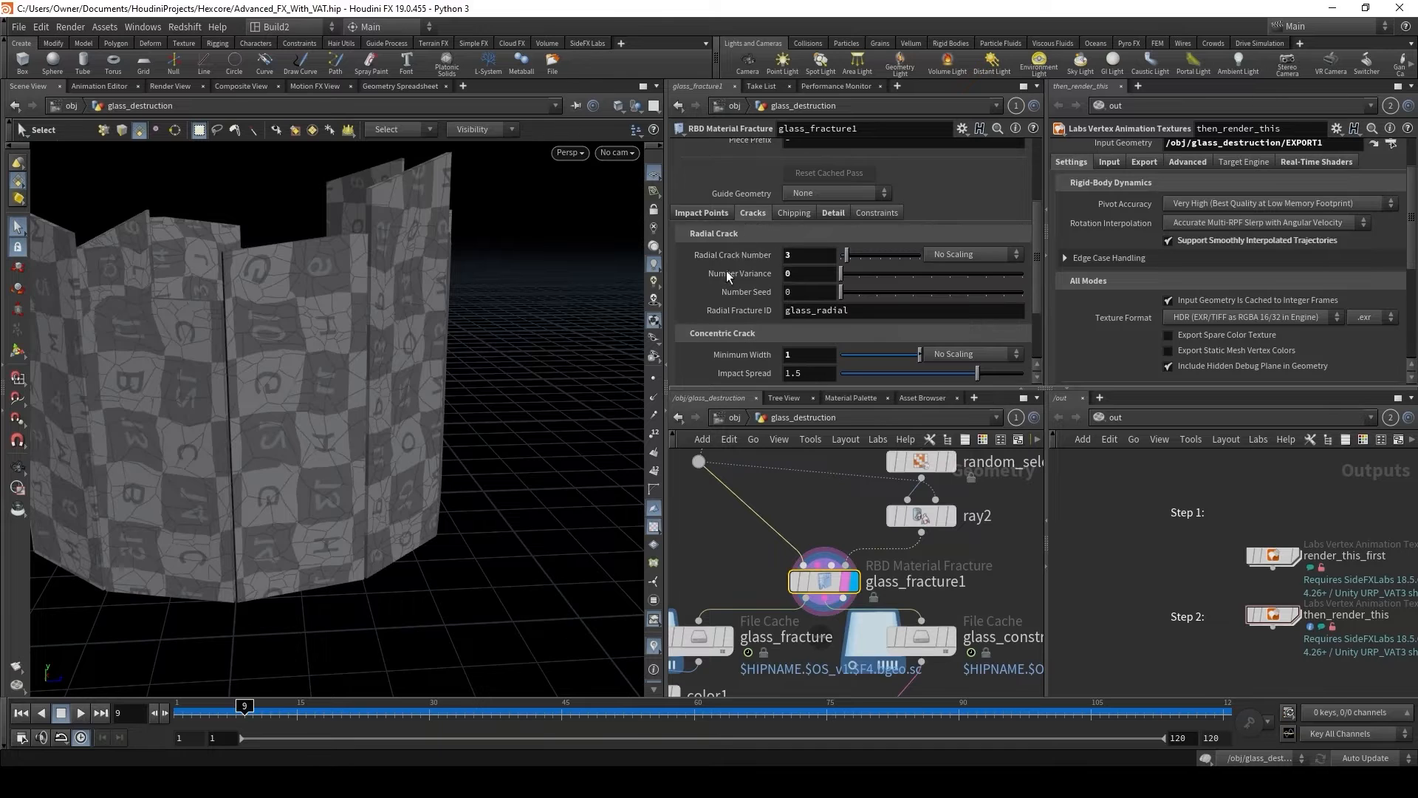
scroll(701, 269, "down", 3)
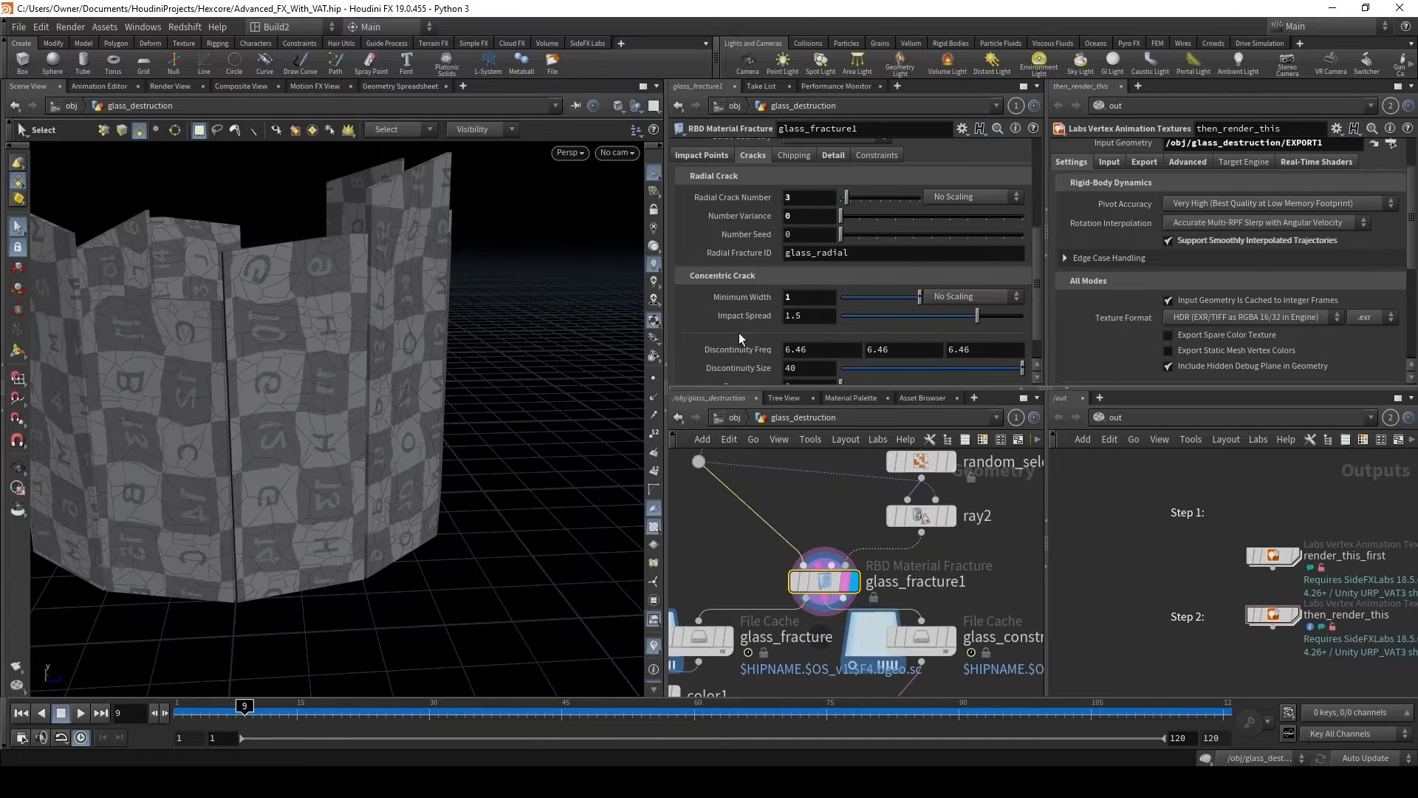
scroll(743, 301, "down", 2)
scroll(737, 325, "up", 2)
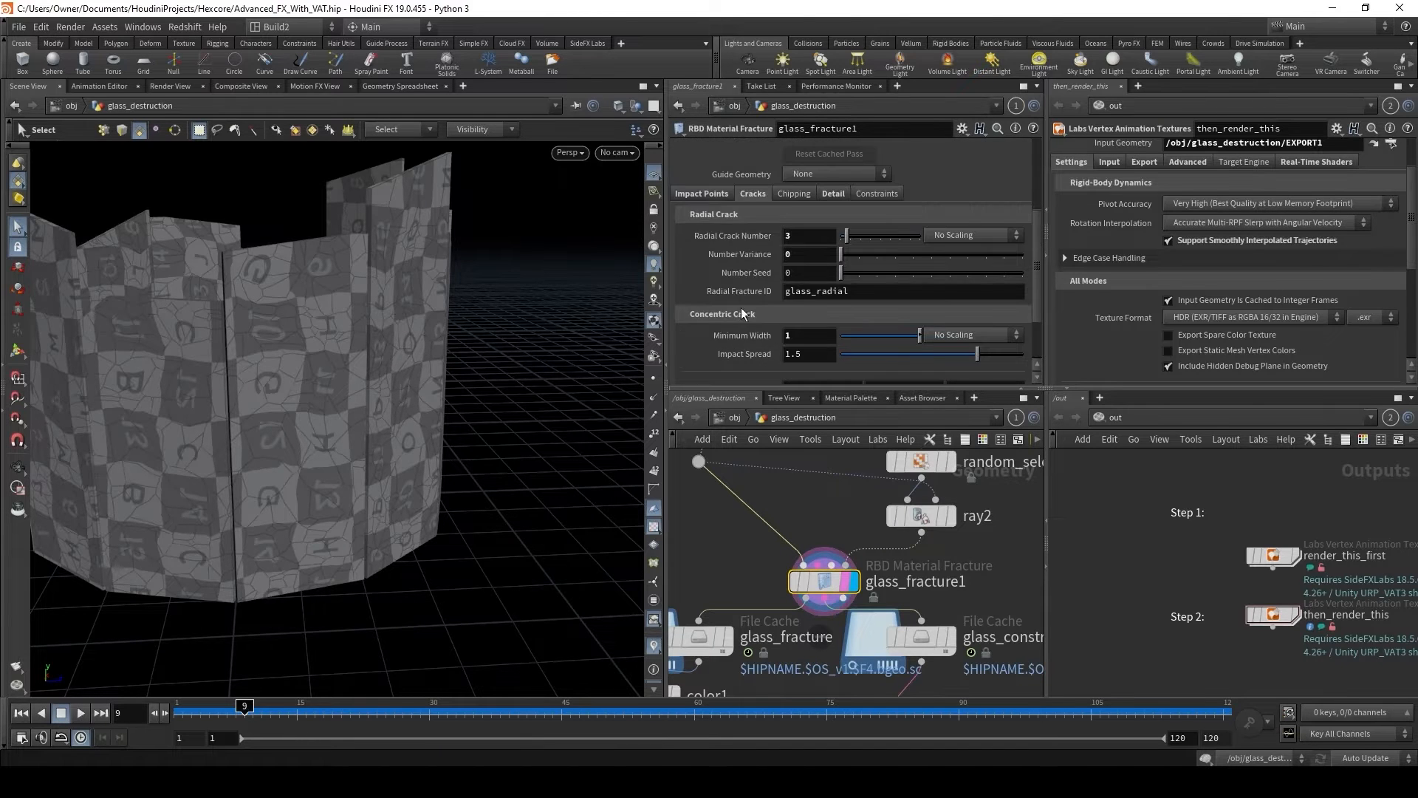
left_click(789, 200)
left_click_drag(356, 415, 345, 411, "alt")
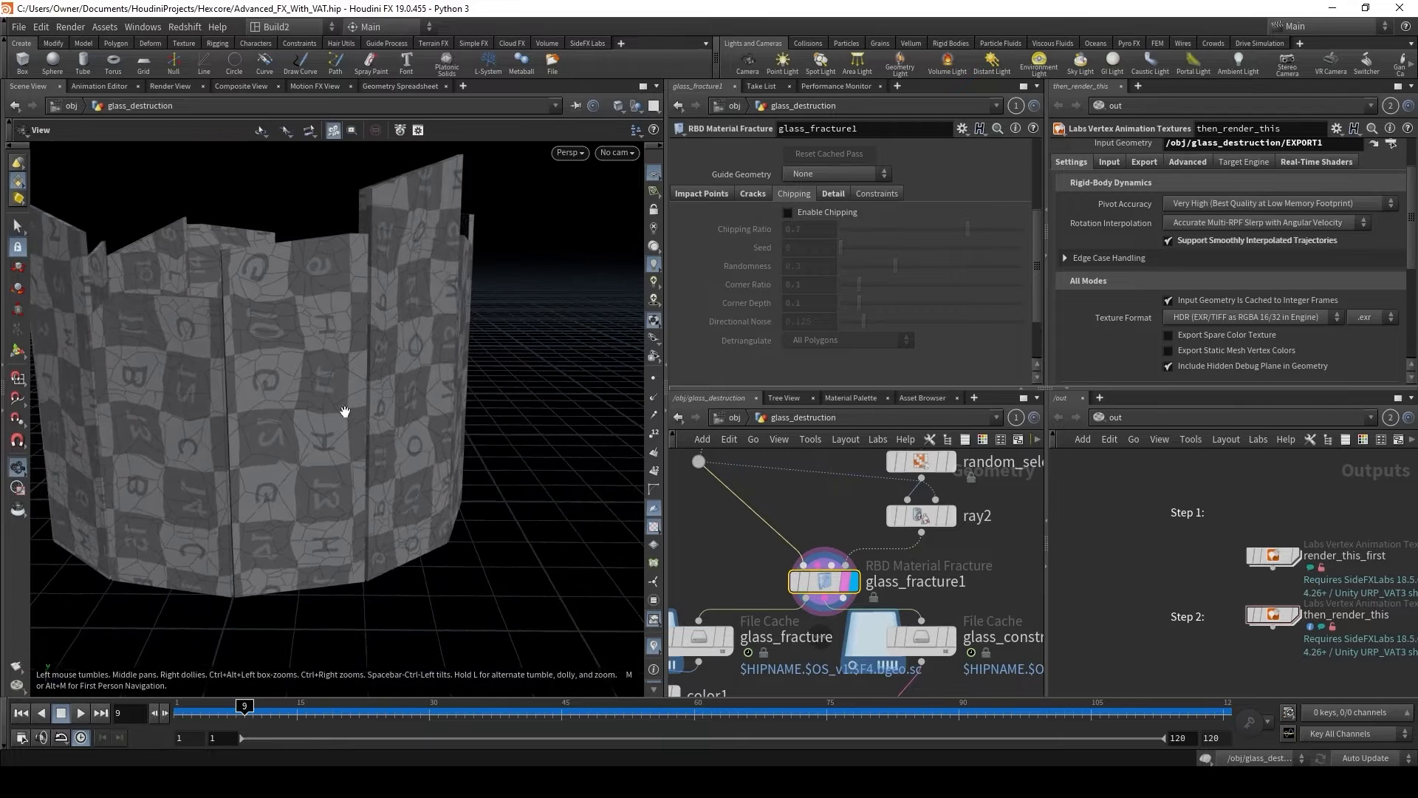
left_click(829, 196)
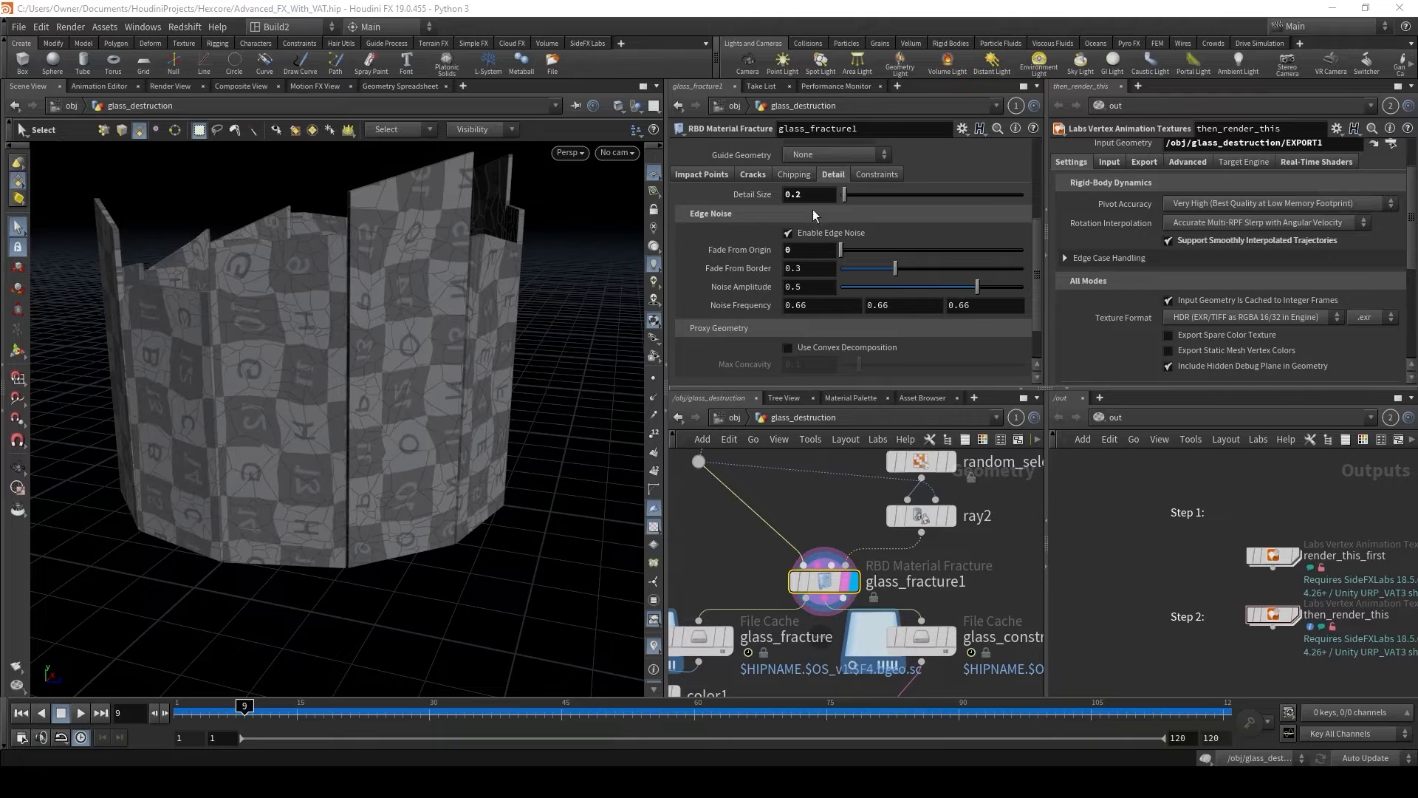
Display the glass_fracture file cache with its parameters and go to frame 1 to inspect the cached pieces.
middle_click_drag(796, 521, 861, 456)
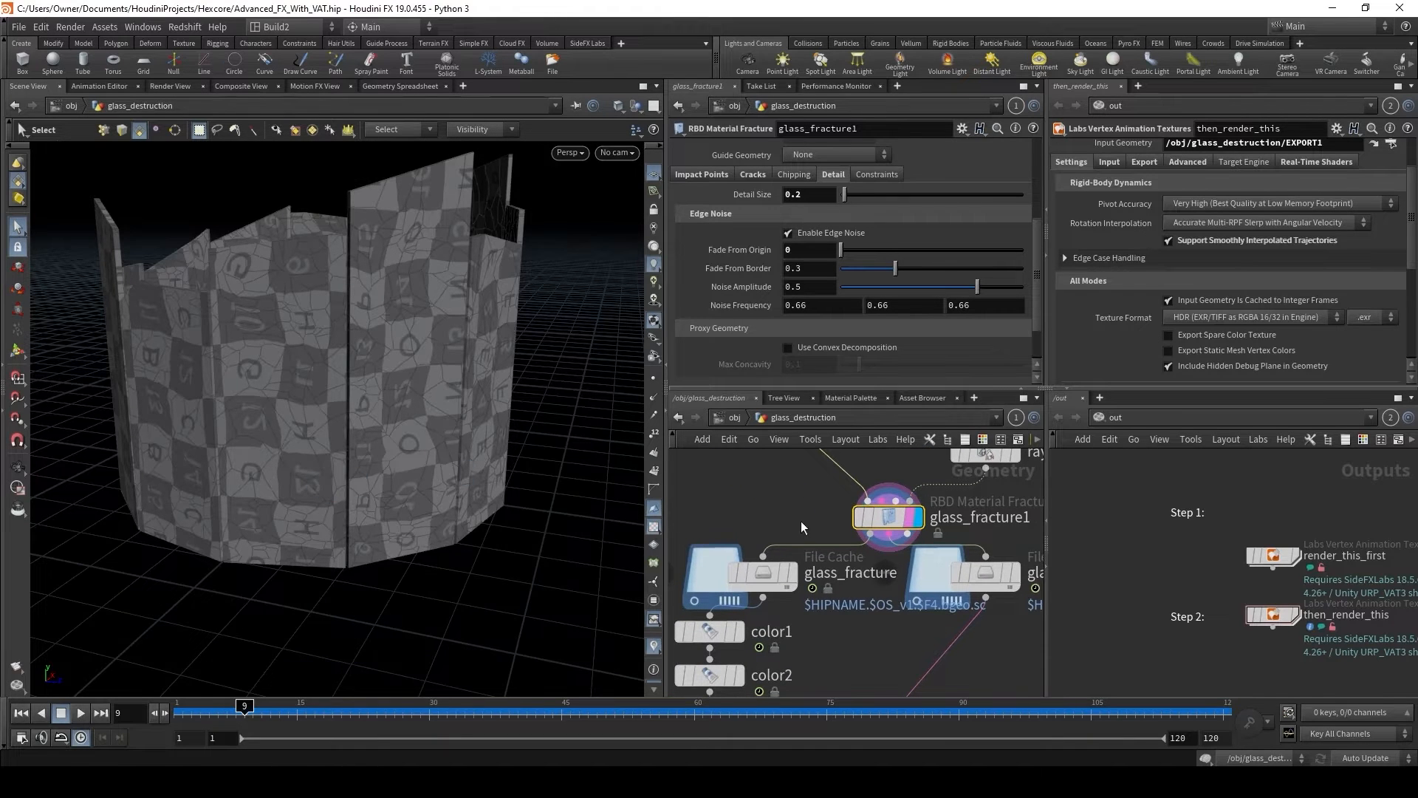
middle_click_drag(801, 521, 801, 554)
left_click_drag(312, 445, 319, 465, "alt")
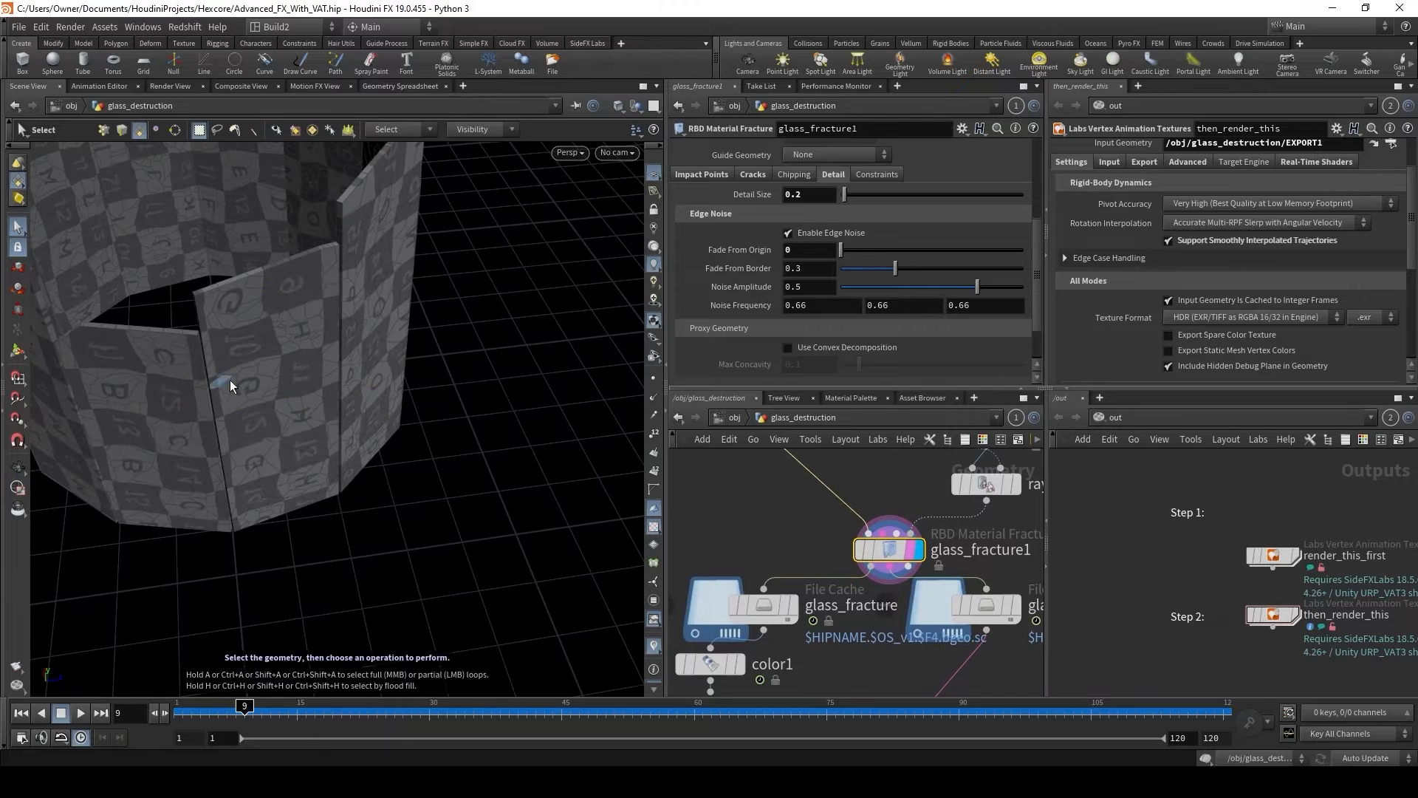
left_click(794, 605)
left_click(766, 605)
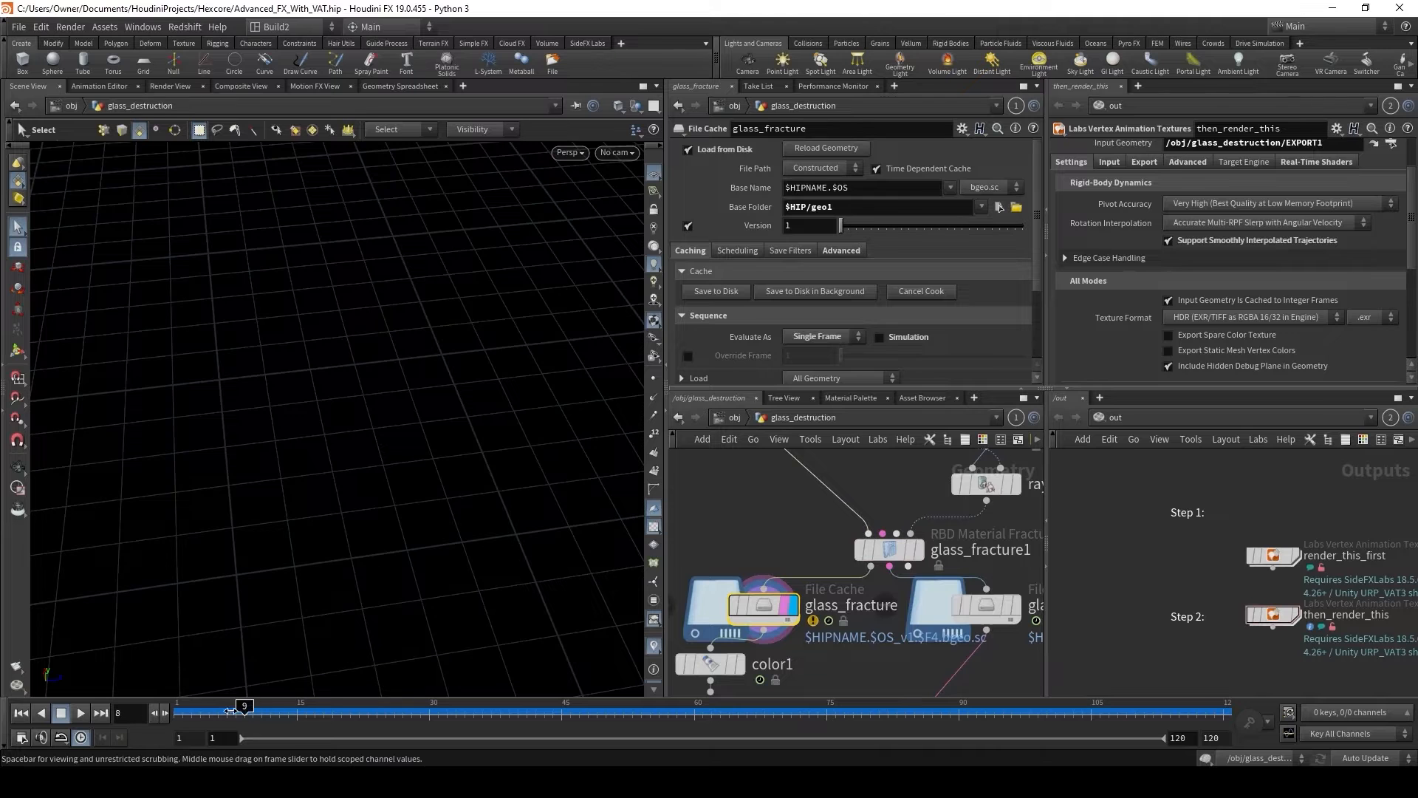
key("Up")
left_click_drag(310, 539, 497, 469, "alt")
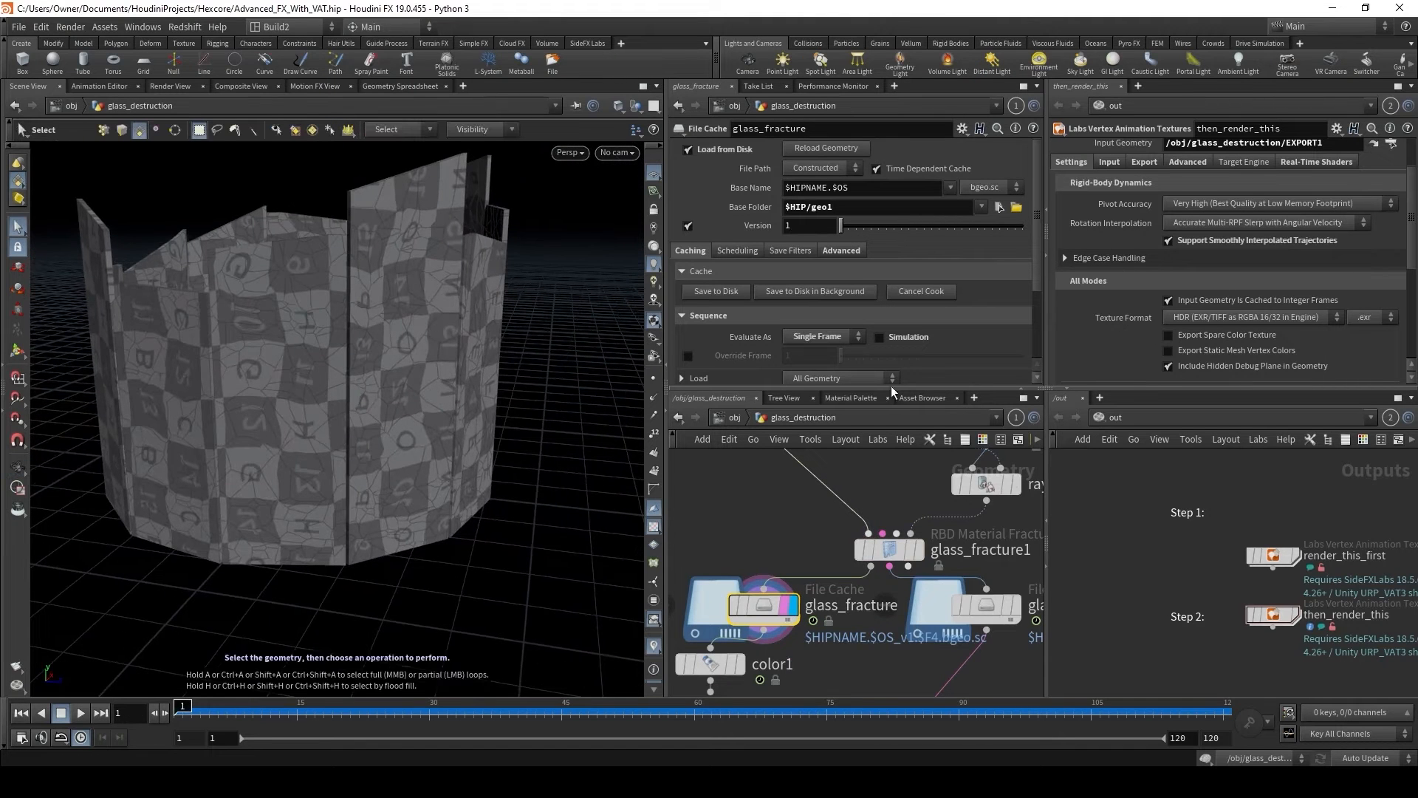
mouse_move(776, 610)
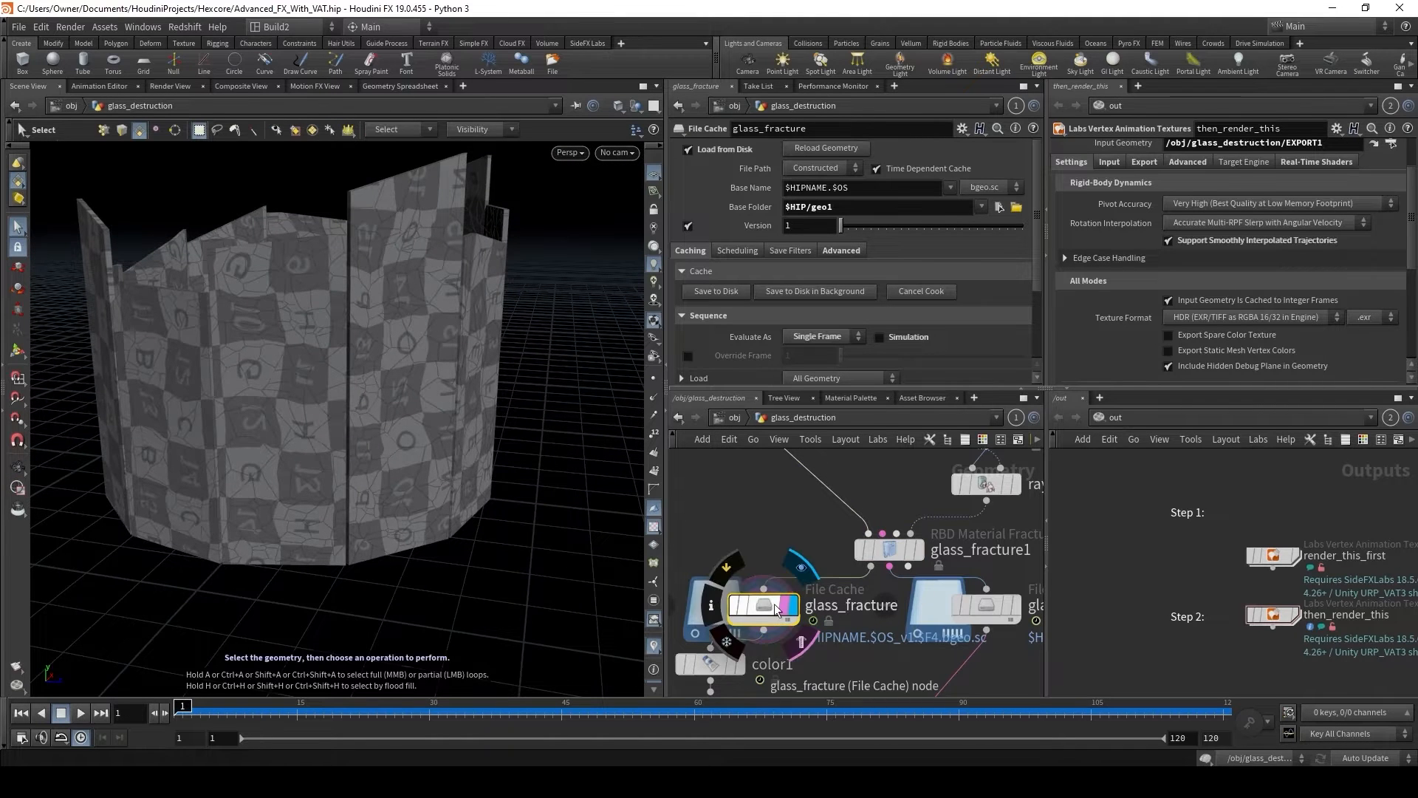
left_click_drag(336, 395, 451, 399, "alt")
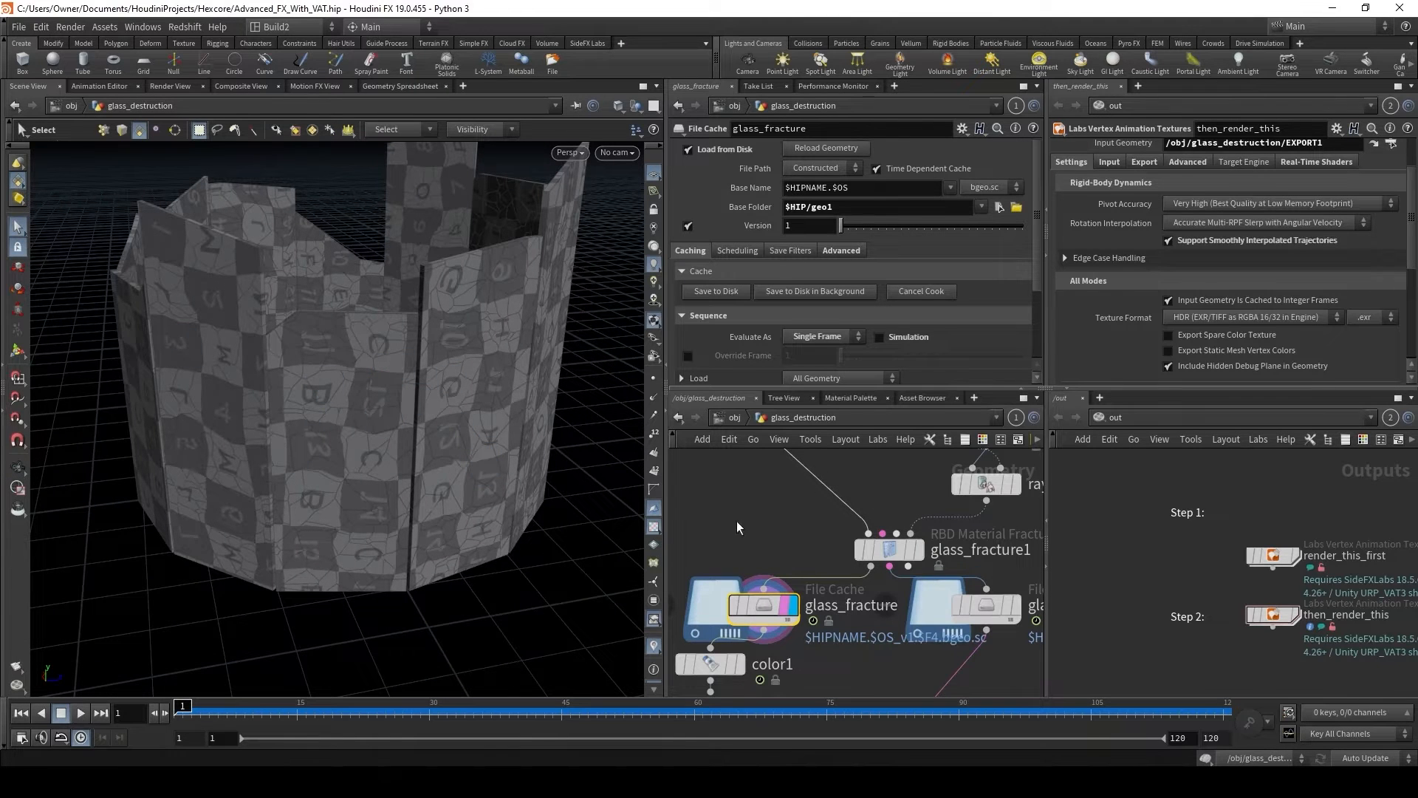
Display the glass_constr file cache and inspect the constraint network between the glass pieces.
mouse_move(864, 569)
middle_click_drag(873, 574, 770, 545)
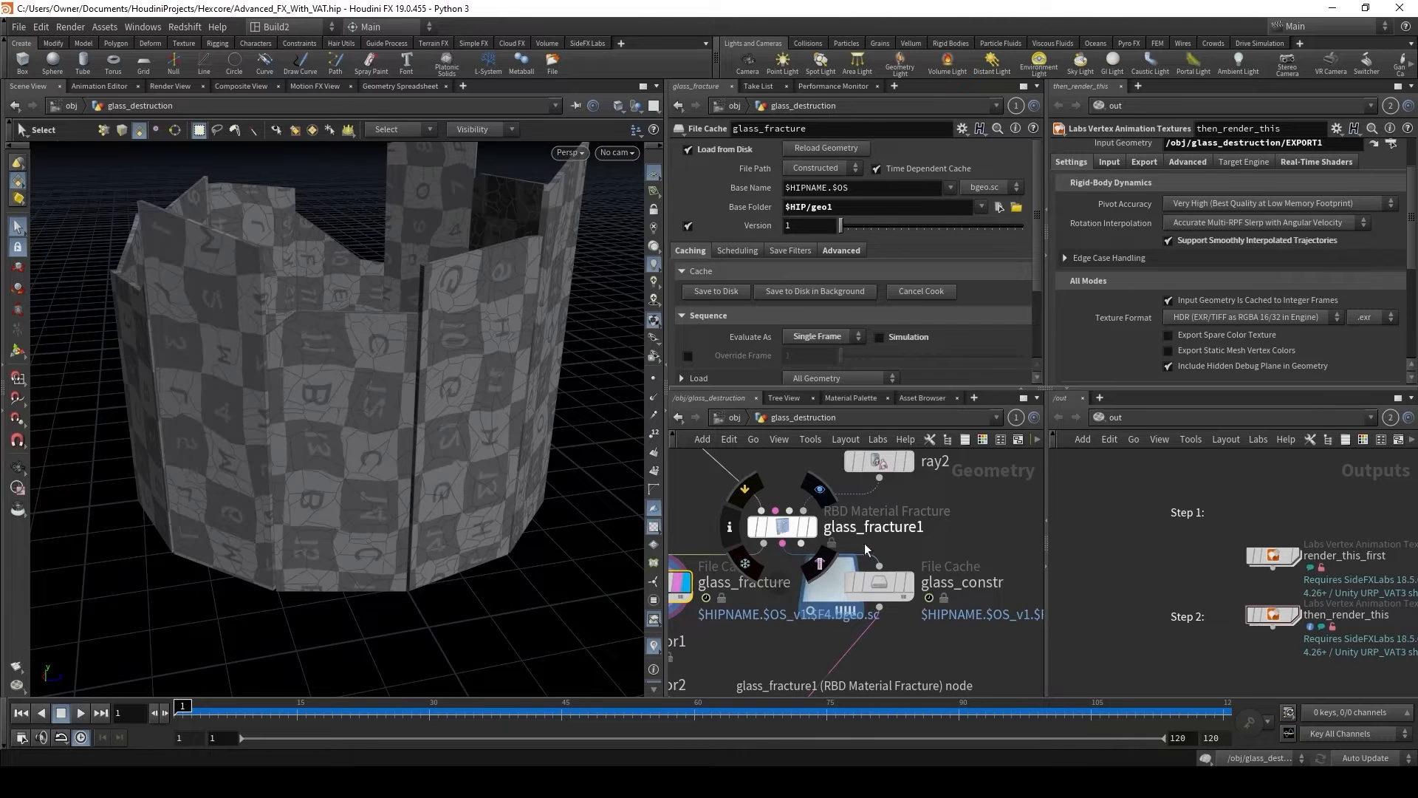
left_click(916, 545)
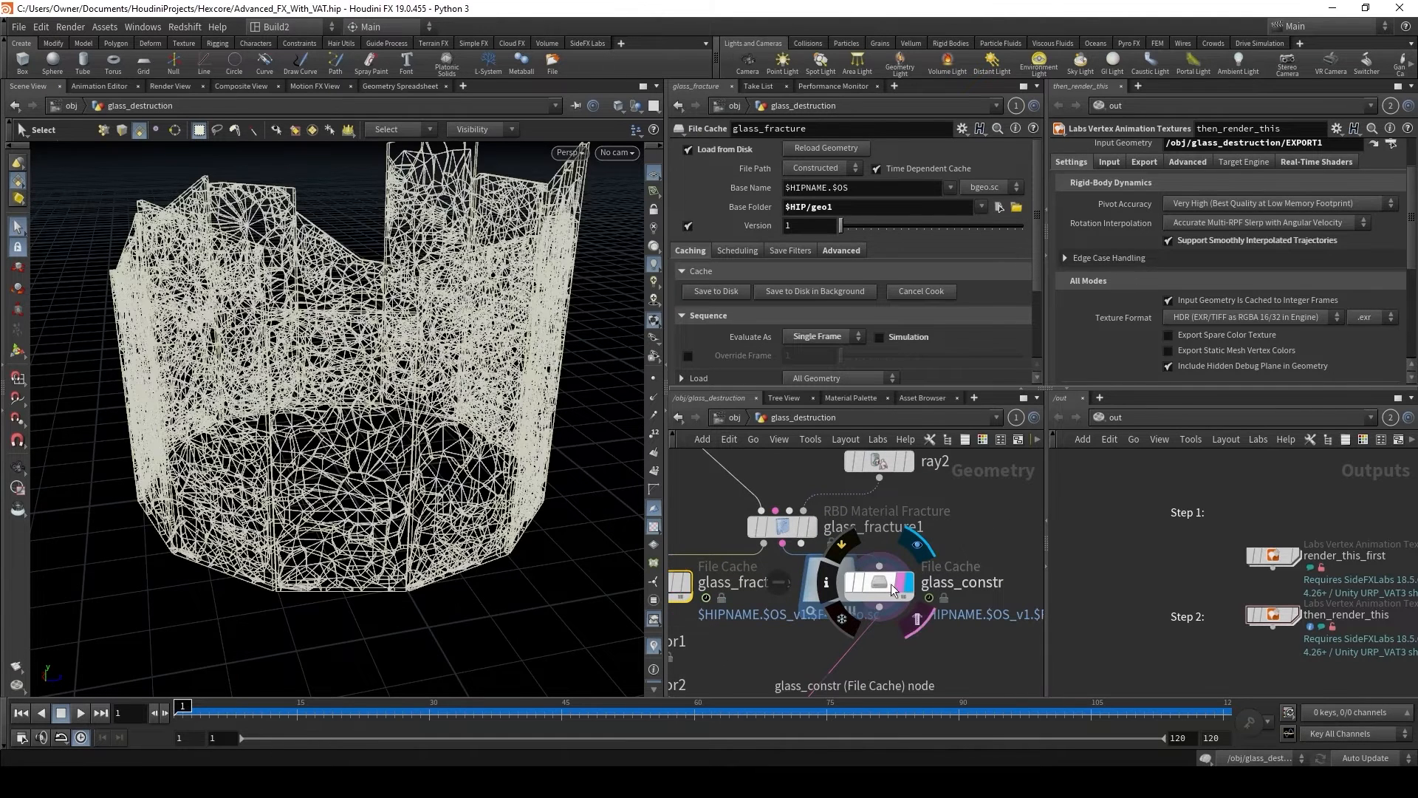
left_click(893, 589)
left_click_drag(425, 517, 329, 321, "alt")
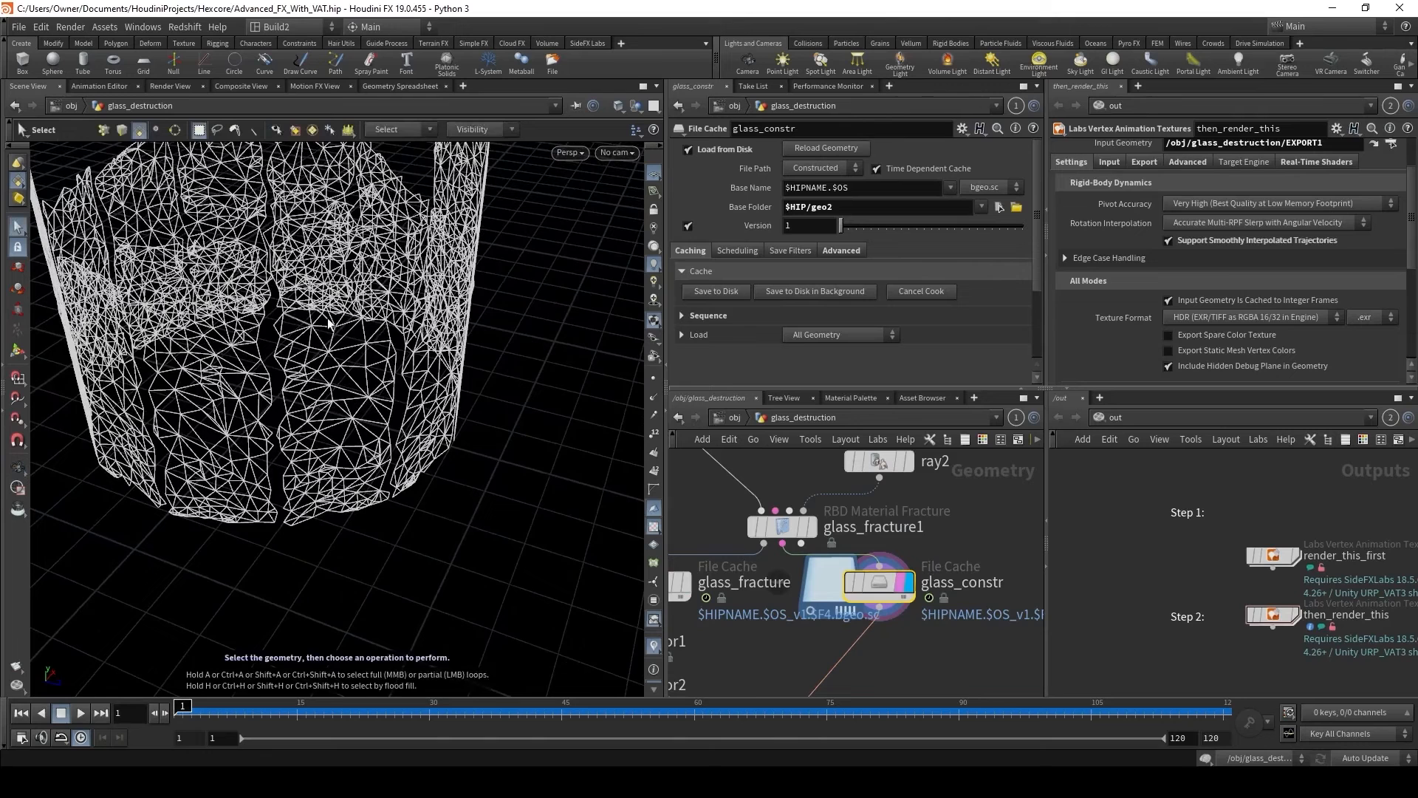
Switch the displayed geometry from the constraints back to the glass_fracture file cache.
middle_click_drag(764, 627, 918, 542)
scroll(918, 540, "down", 2)
left_click(881, 506)
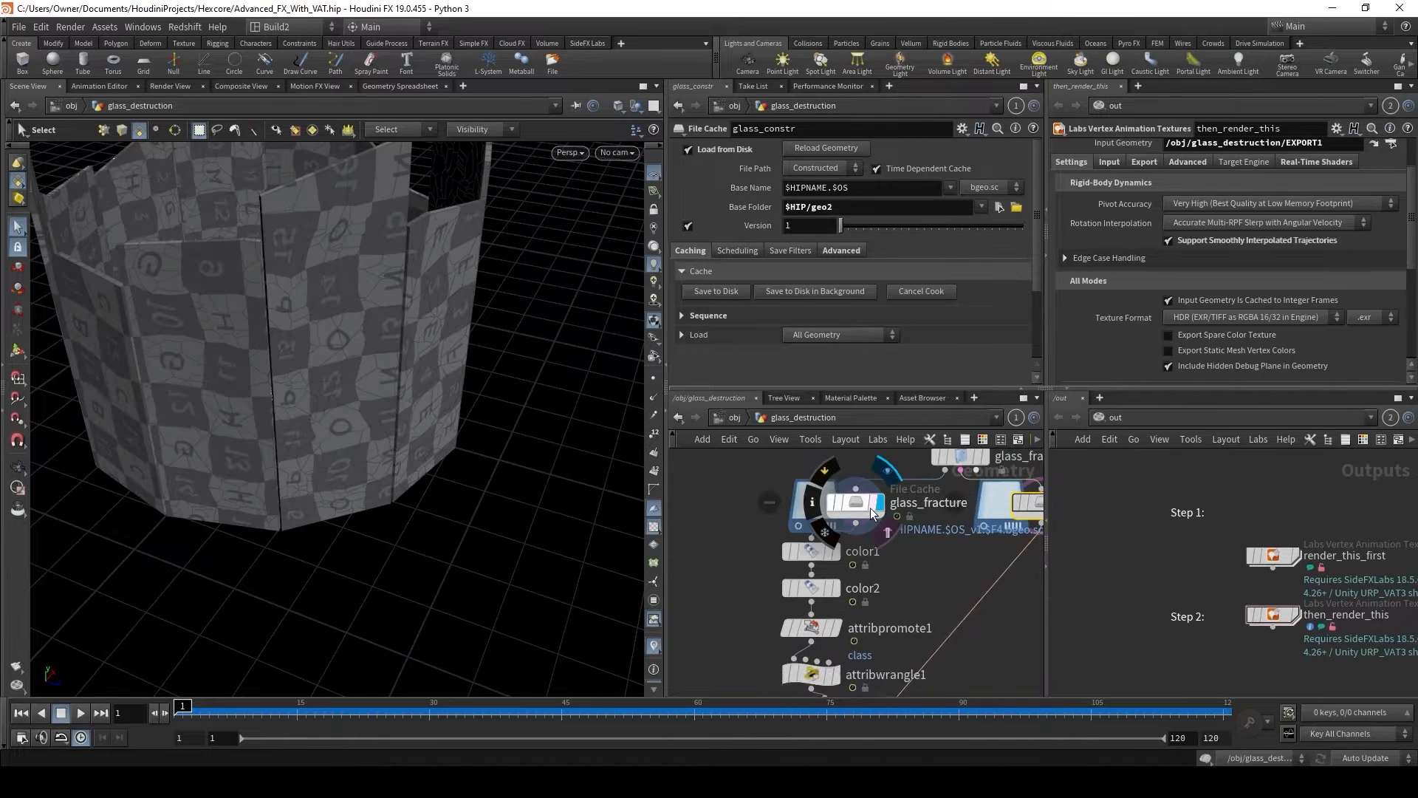
Show the parameters of the glass_fracture file cache and inspect its fractured panels from another angle.
left_click(855, 514)
left_click_drag(228, 354, 429, 429, "alt")
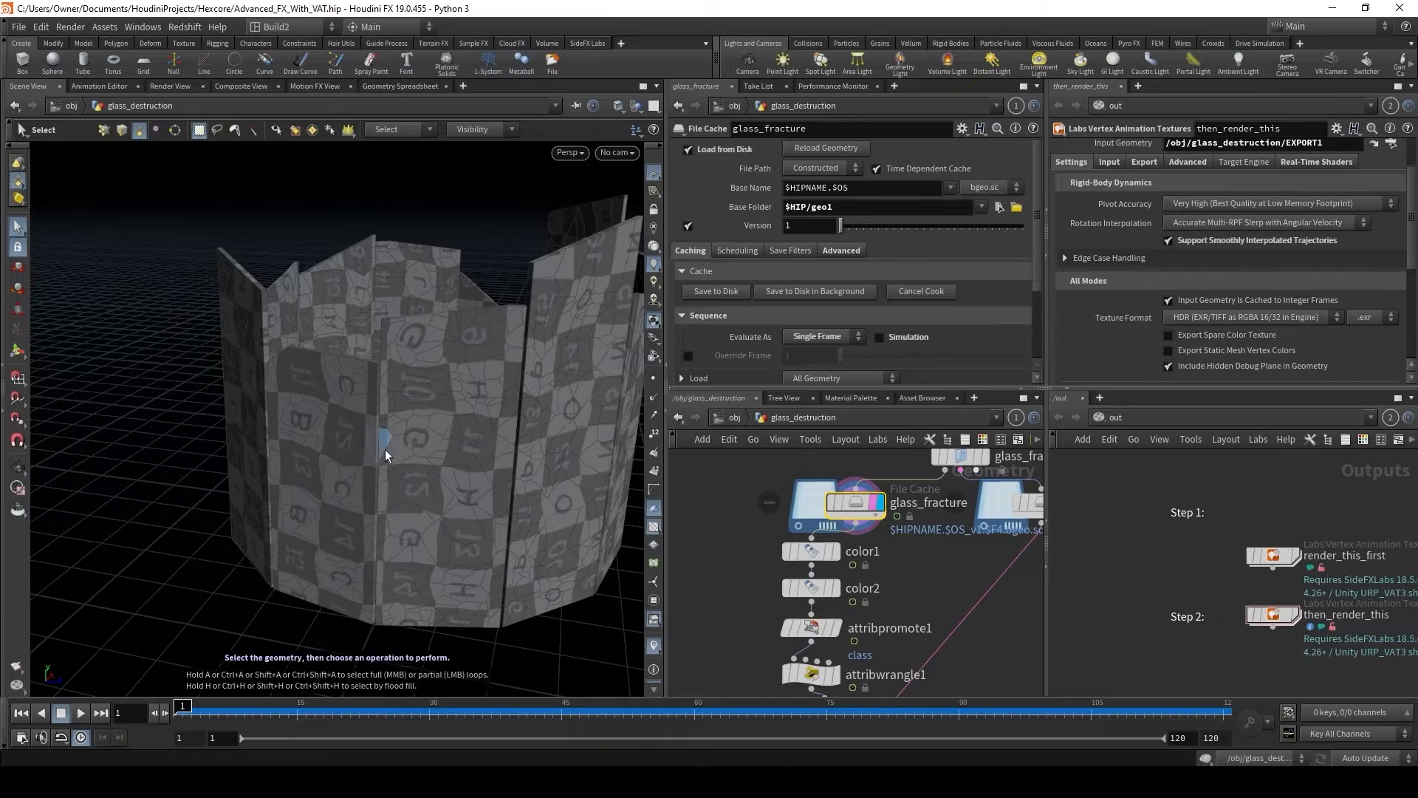
Display the color1 node and review the vertex color it assigns to the inside group.
left_click(833, 552)
left_click(810, 550)
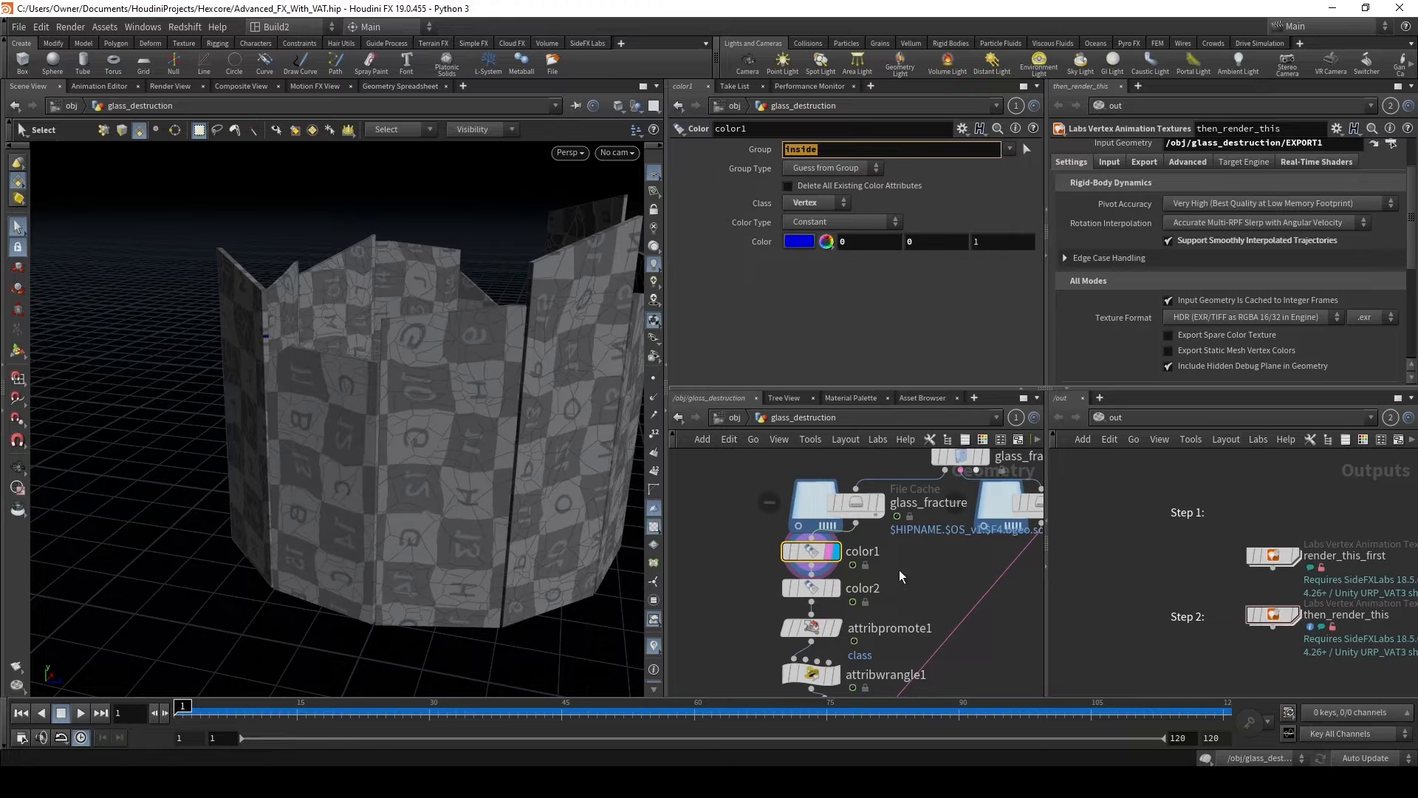
middle_click_drag(927, 531, 890, 576)
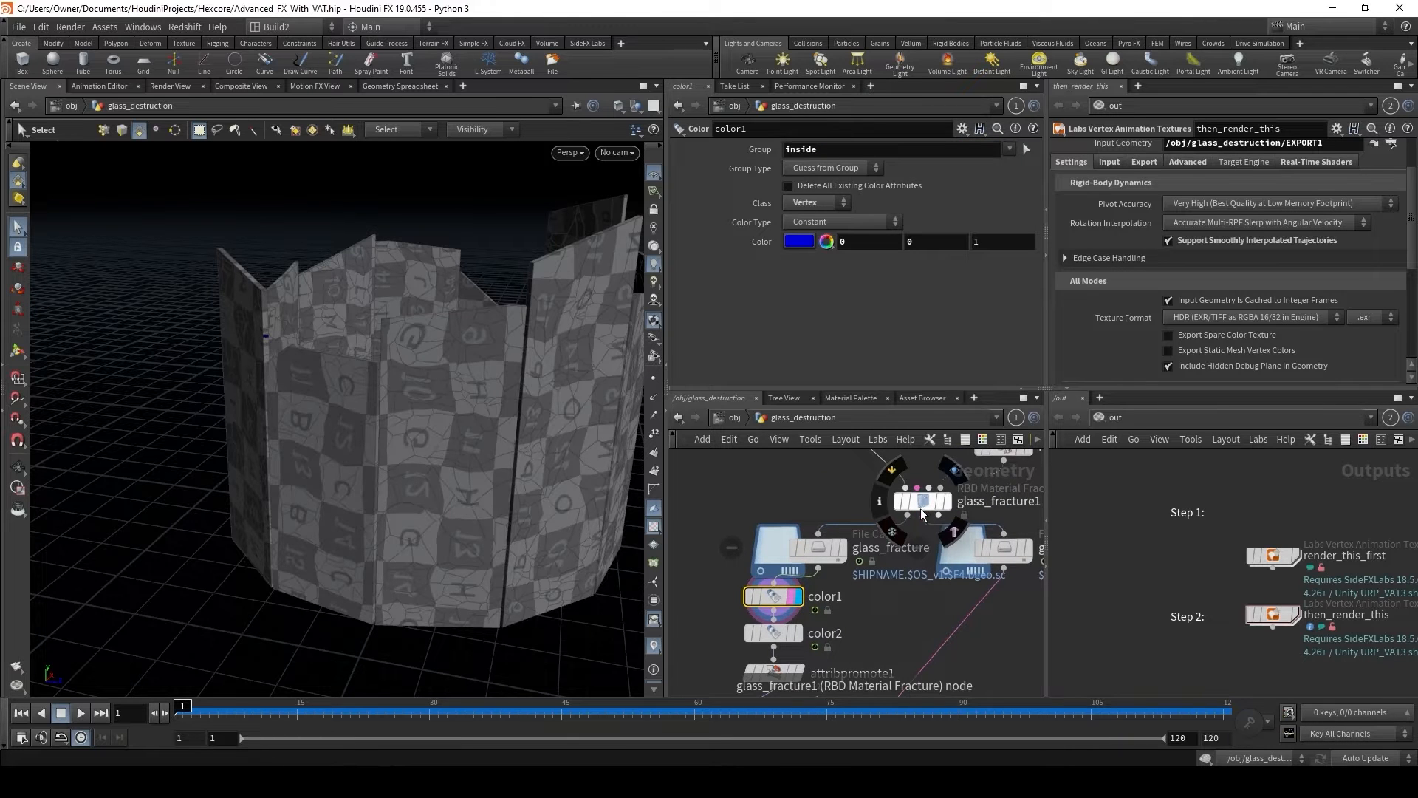
middle_click_drag(920, 507, 932, 473)
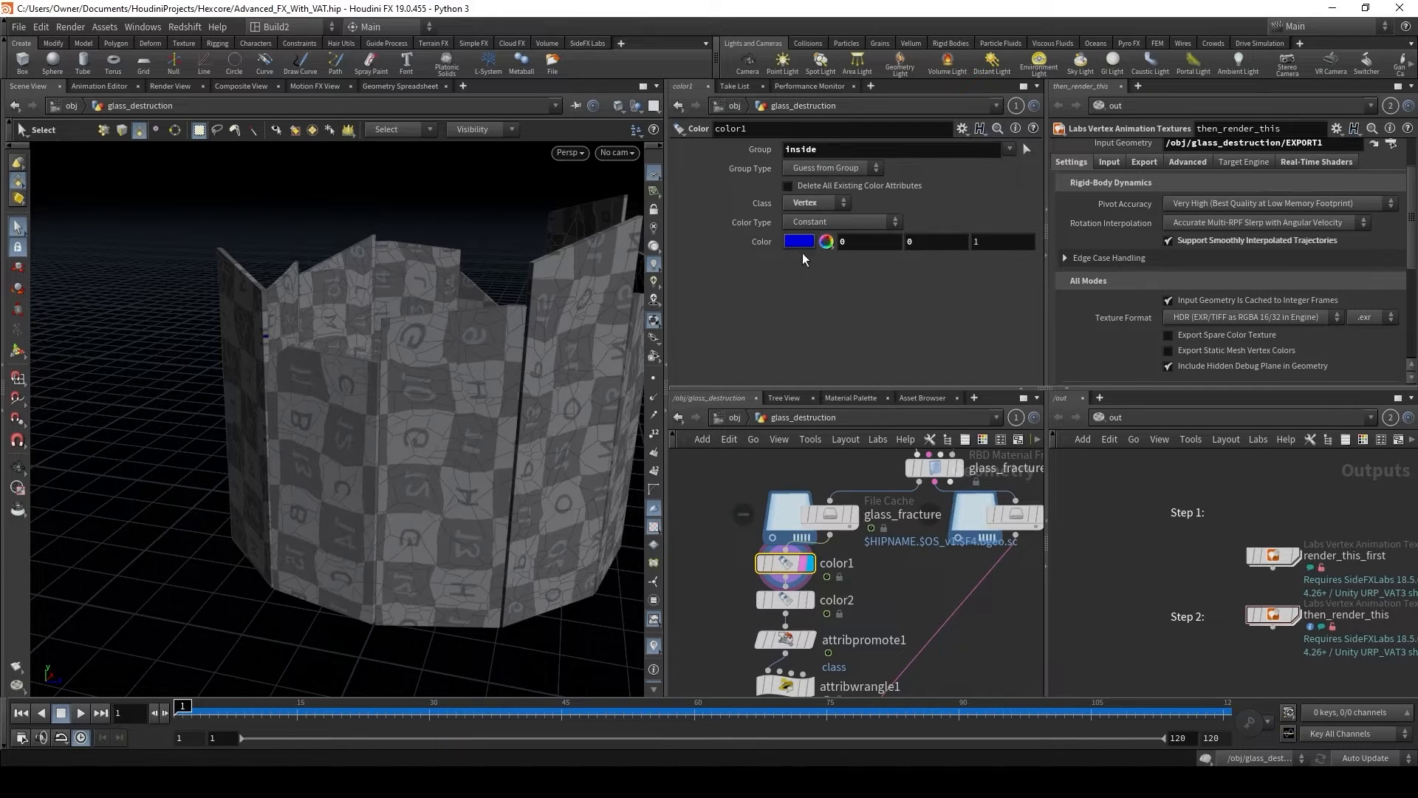
middle_click_drag(844, 626, 846, 585)
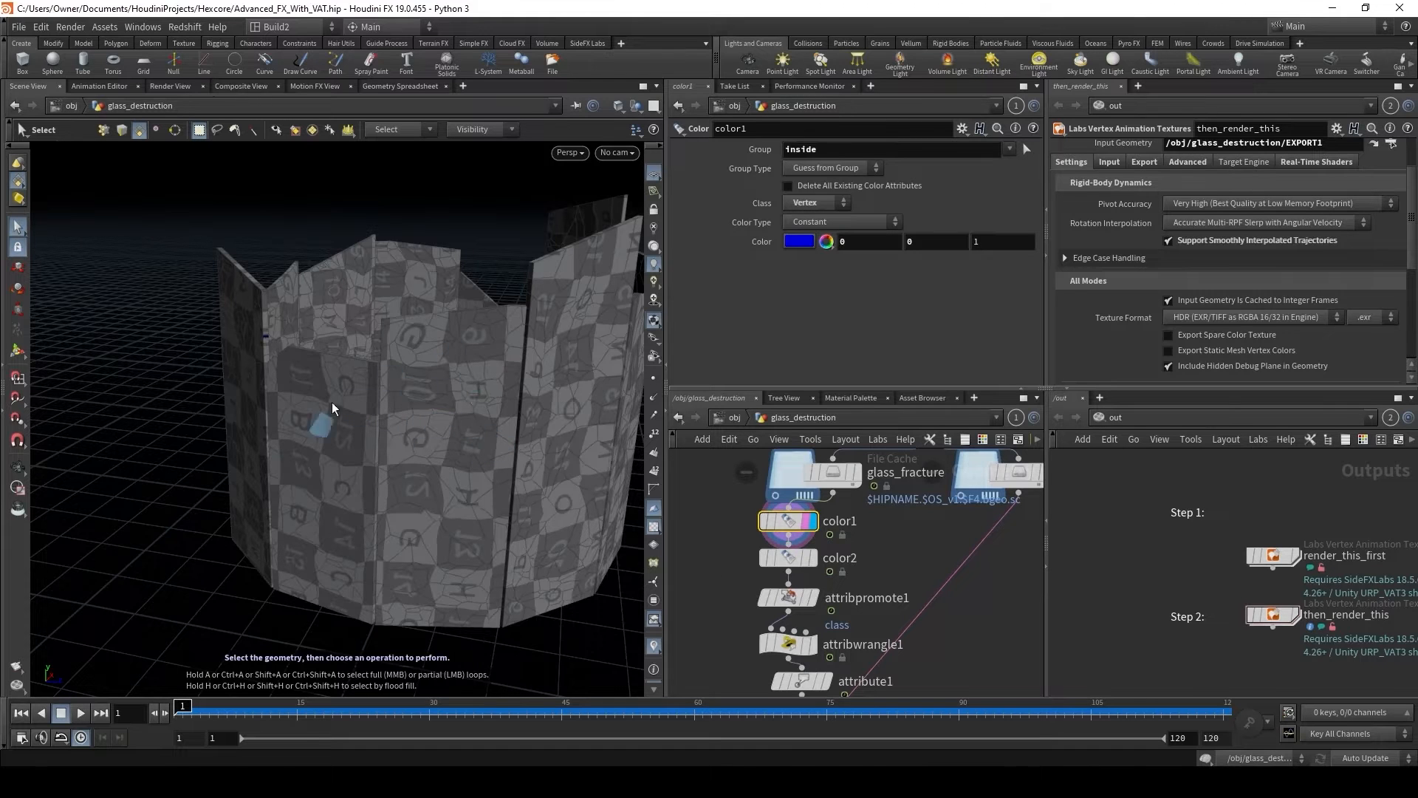
middle_click_drag(808, 560, 829, 516)
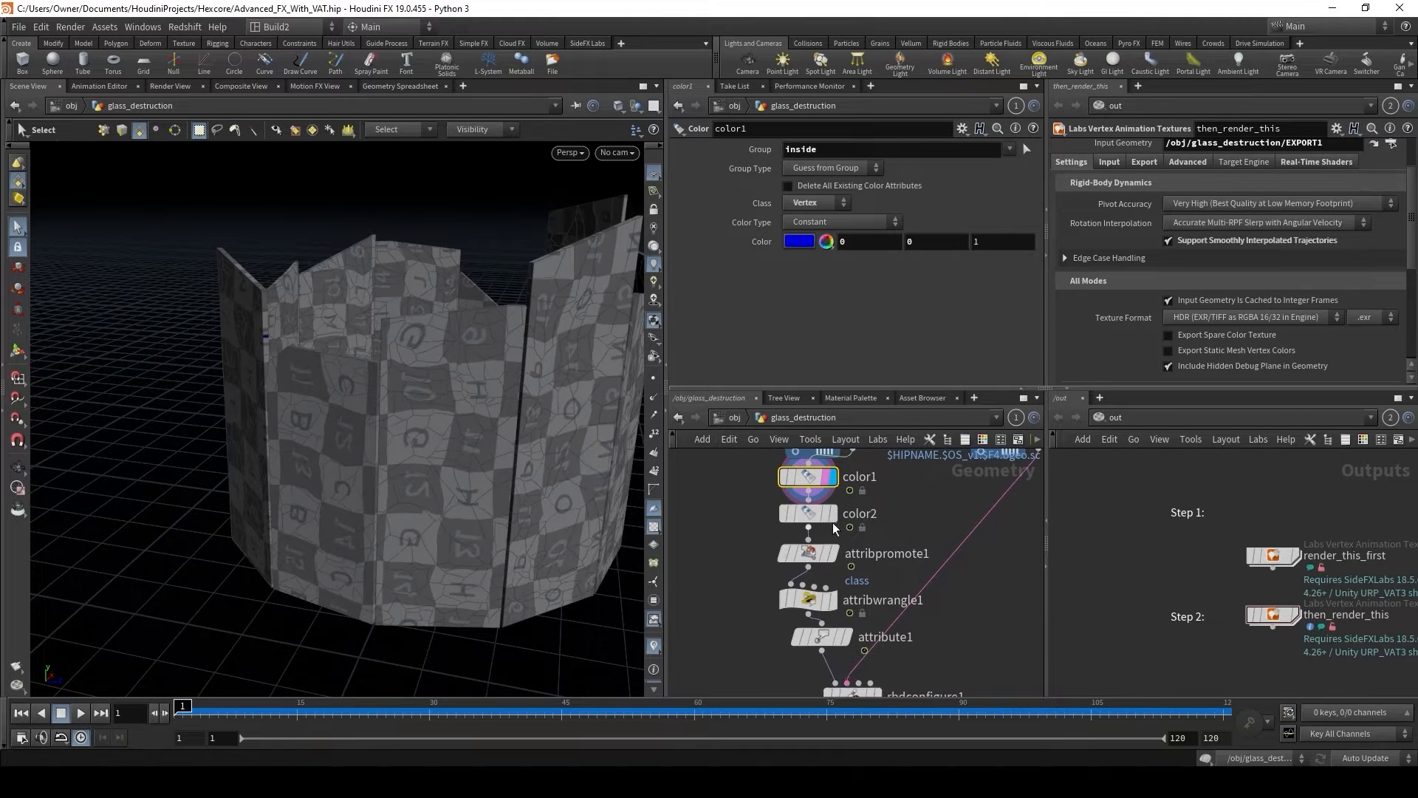
Display the color2 node and inspect the vertex color it gives the outside group on the glass panels.
left_click(828, 516)
left_click(816, 513)
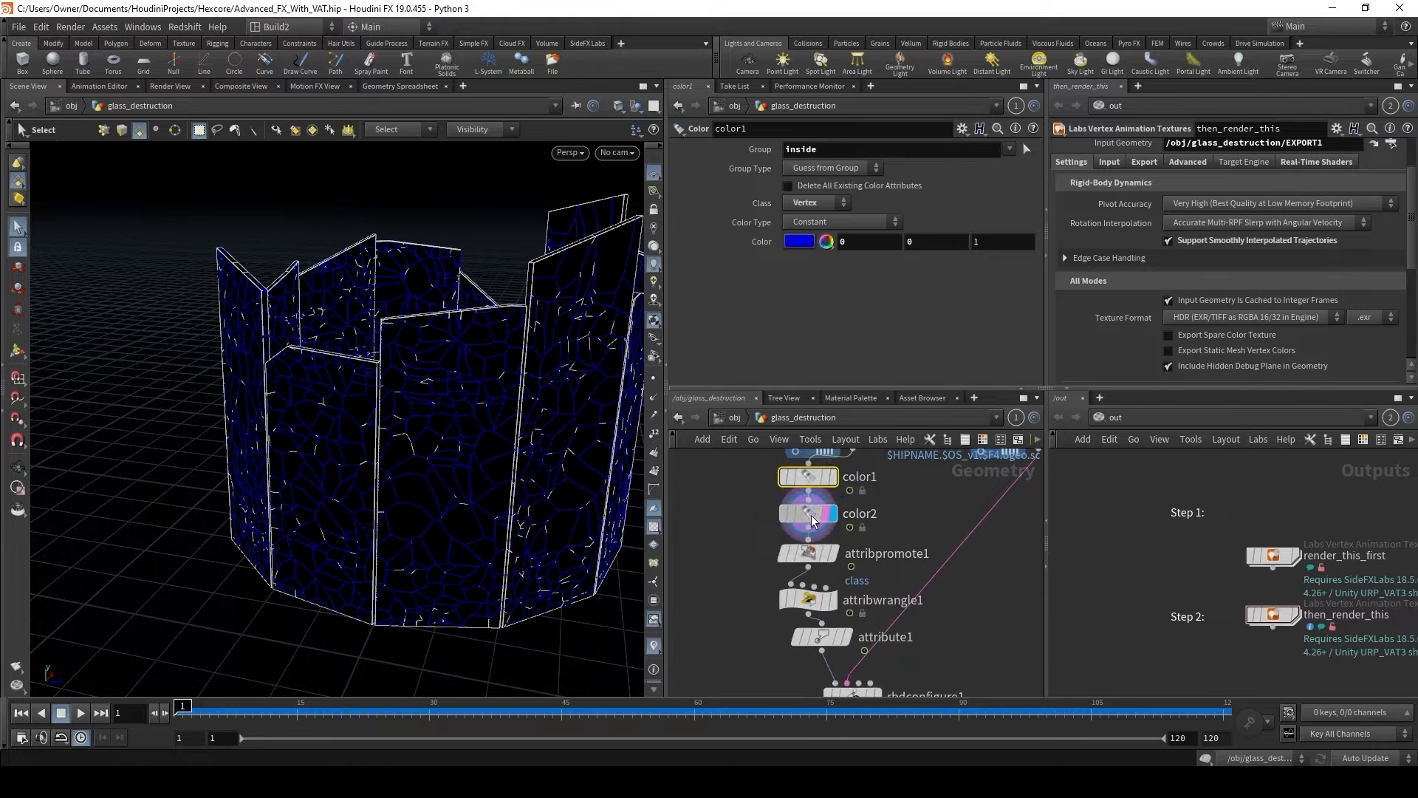
left_click_drag(493, 435, 591, 473, "alt")
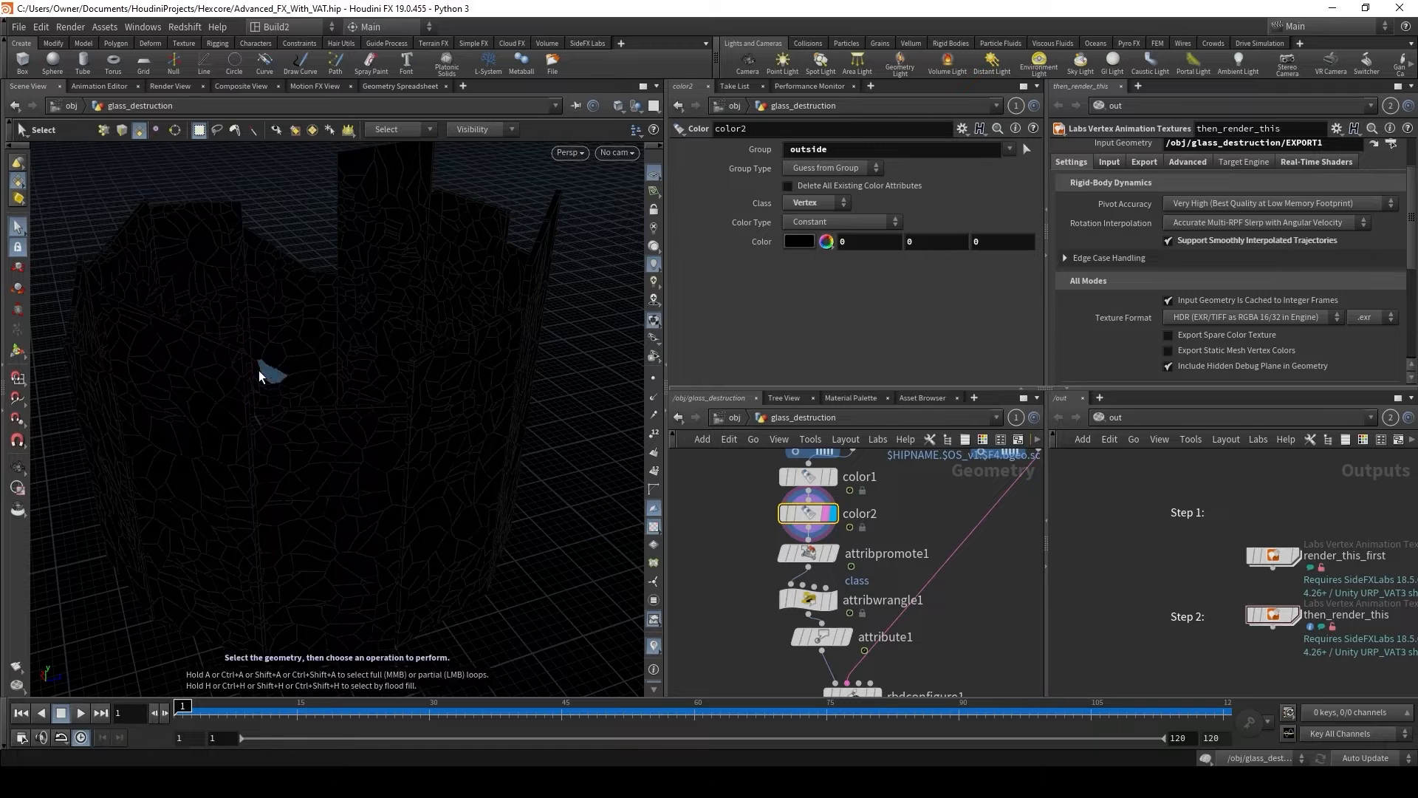
left_click_drag(260, 361, 473, 371)
left_click_drag(297, 440, 526, 596)
left_click_drag(468, 551, 81, 403, "alt")
left_click_drag(316, 583, 470, 455, "alt")
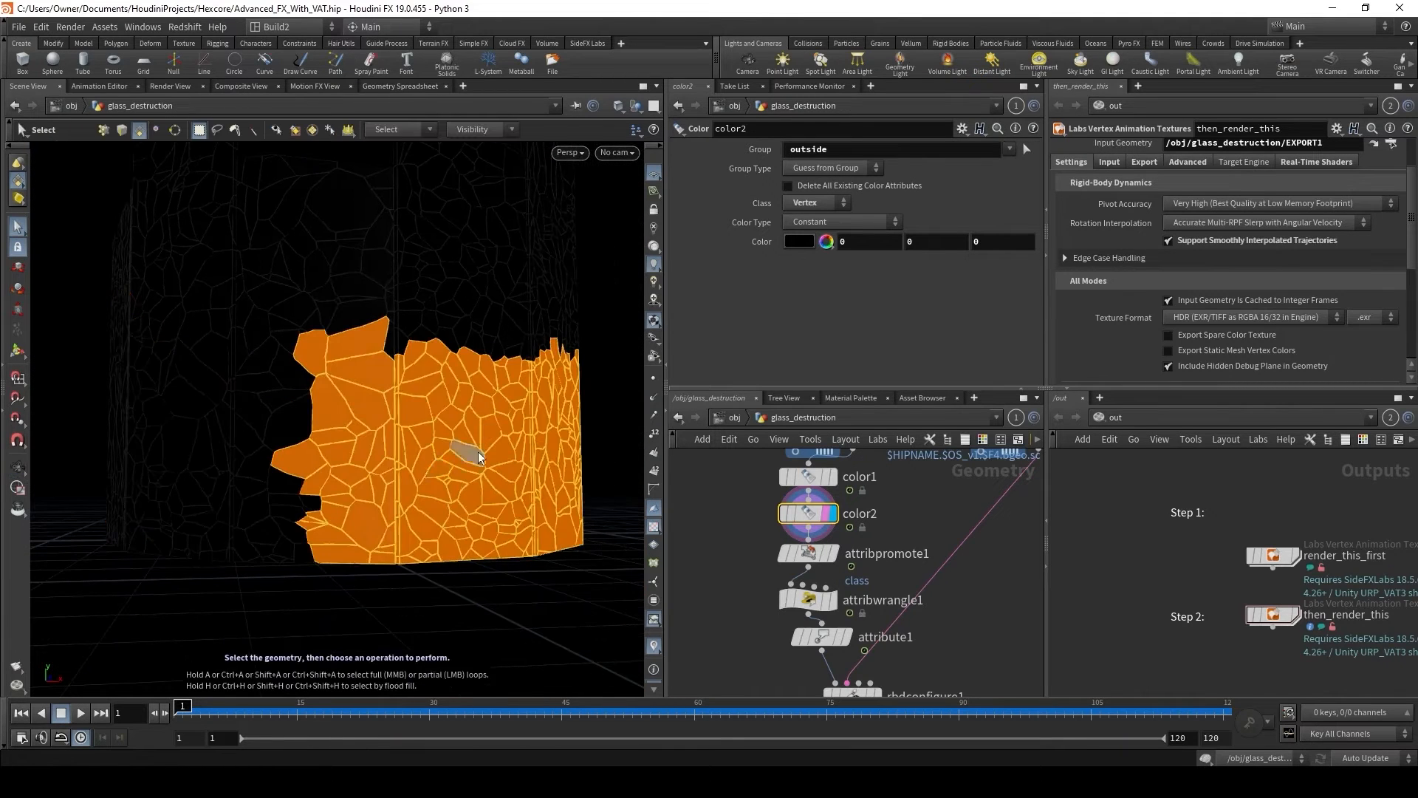
left_click_drag(303, 554, 384, 536, "alt")
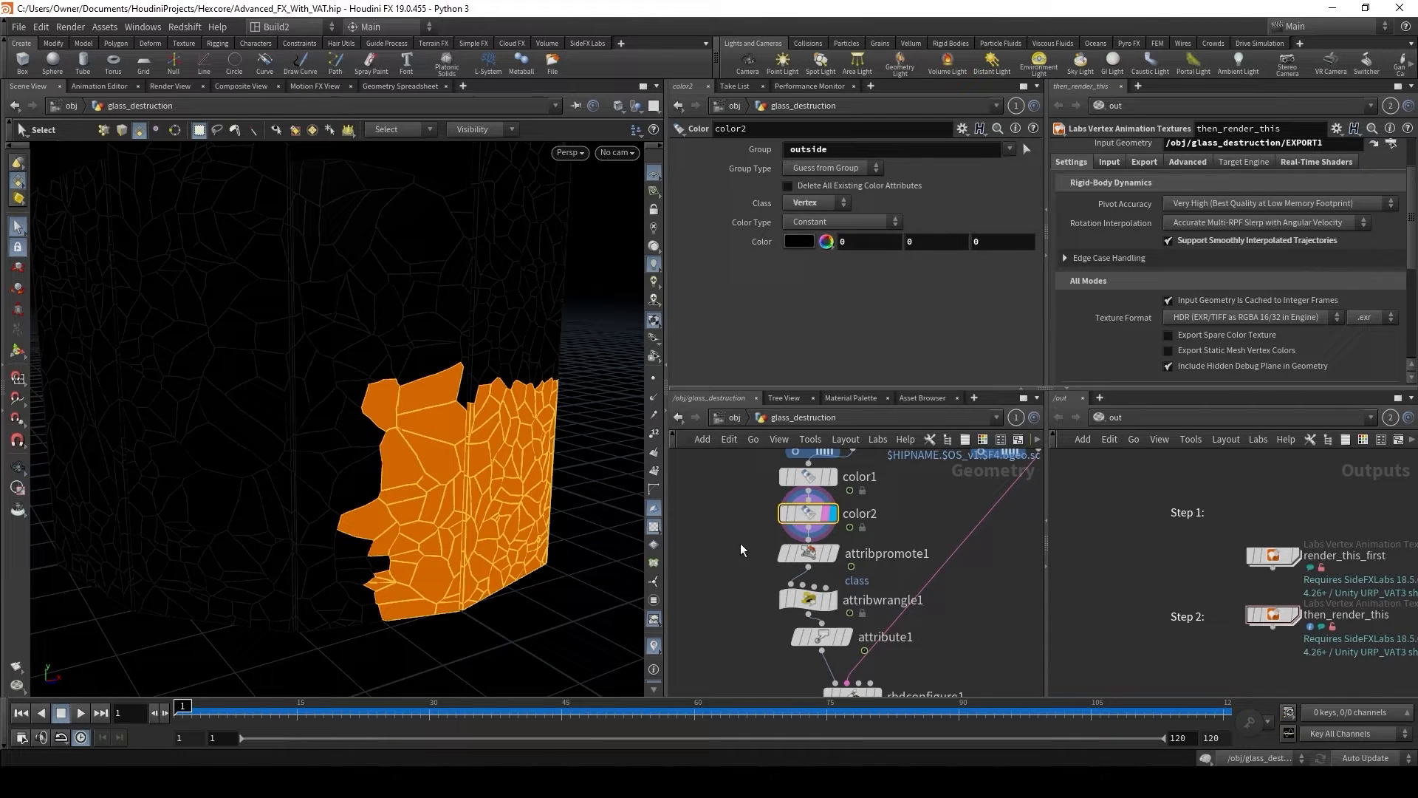
Display the attribpromote1 node and review how it promotes the class attribute from primitive to vertex.
middle_click_drag(740, 543, 746, 497)
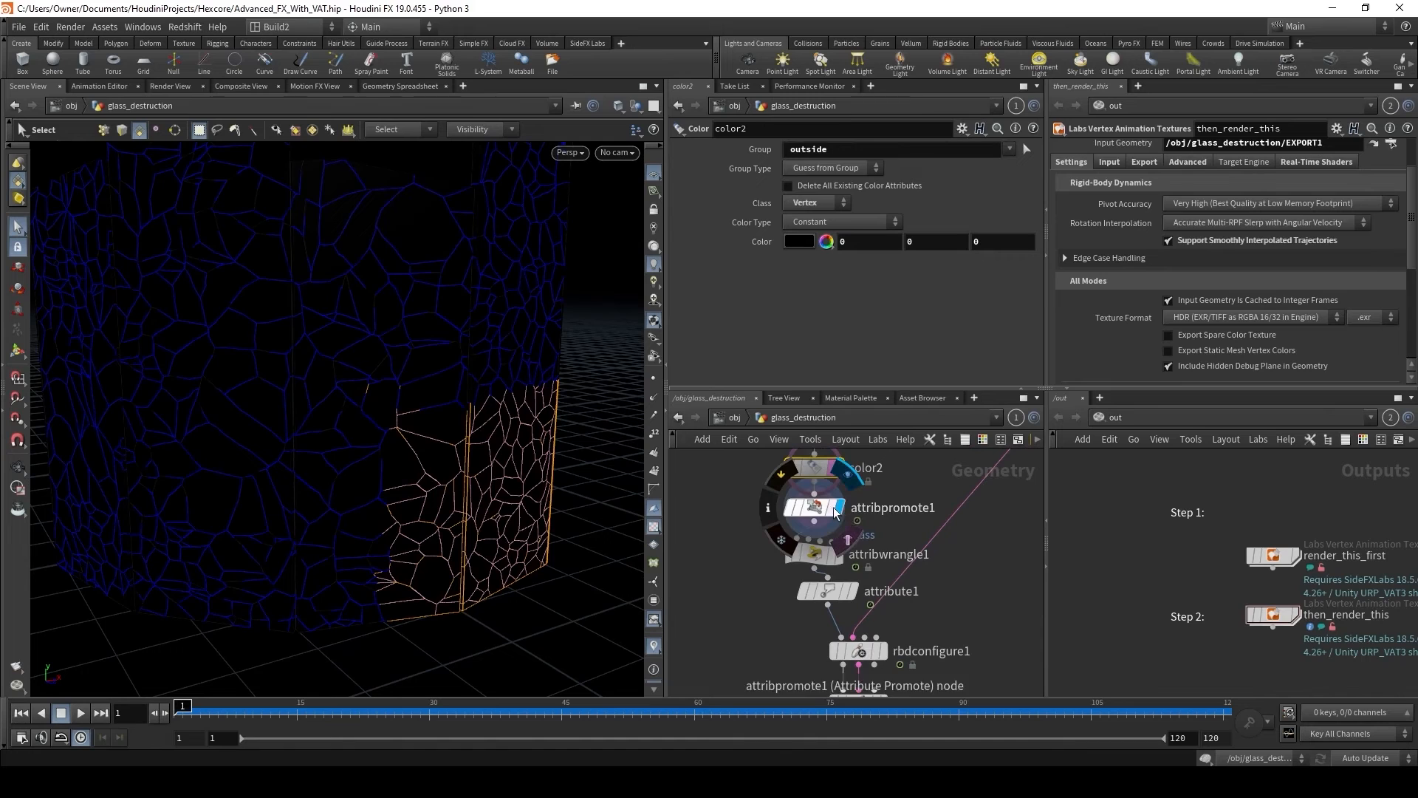
left_click(812, 510)
key("Escape")
left_click_drag(345, 436, 396, 468)
key("s")
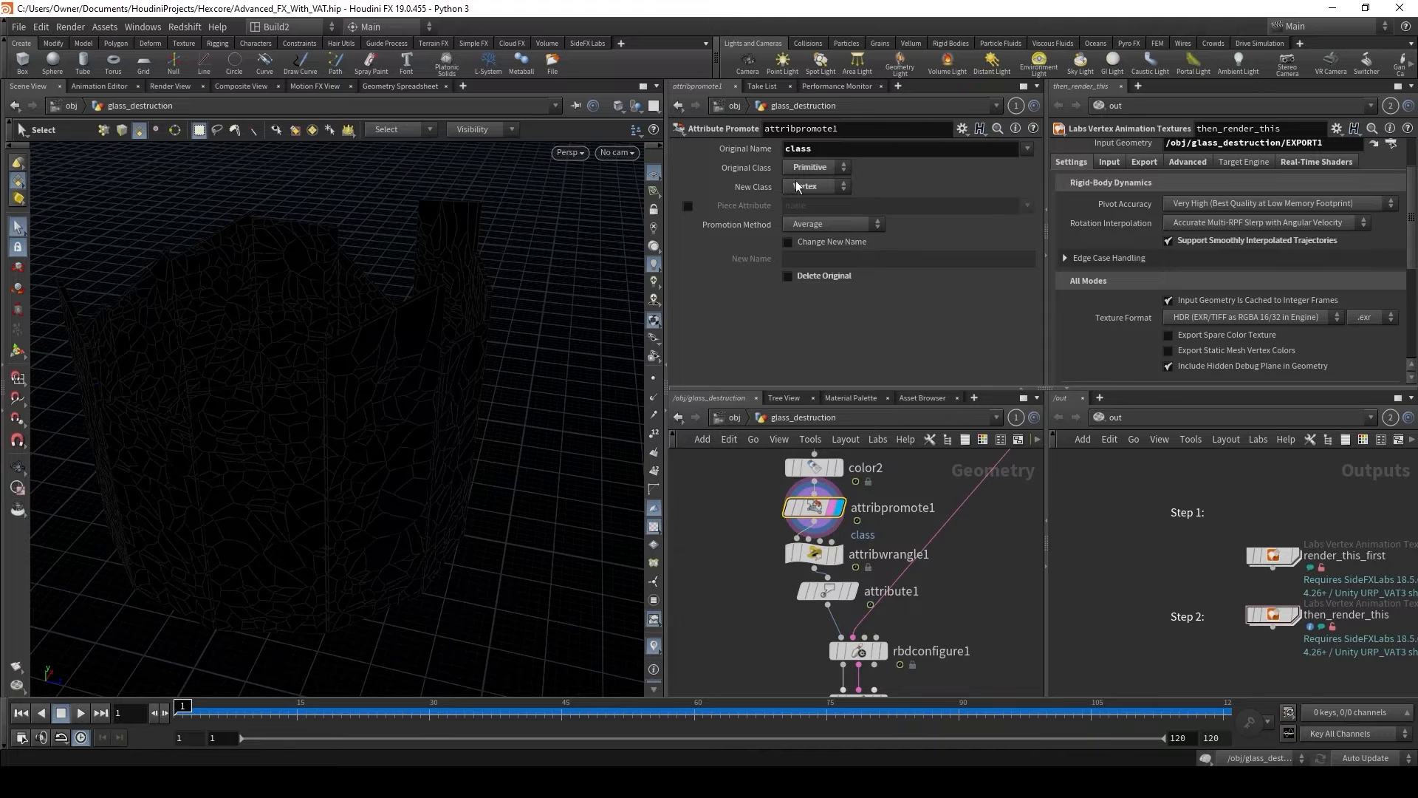
Display the attribwrangle1 node and examine its expression that writes class divided by 12.0 into the red channel.
scroll(789, 512, "down", 2)
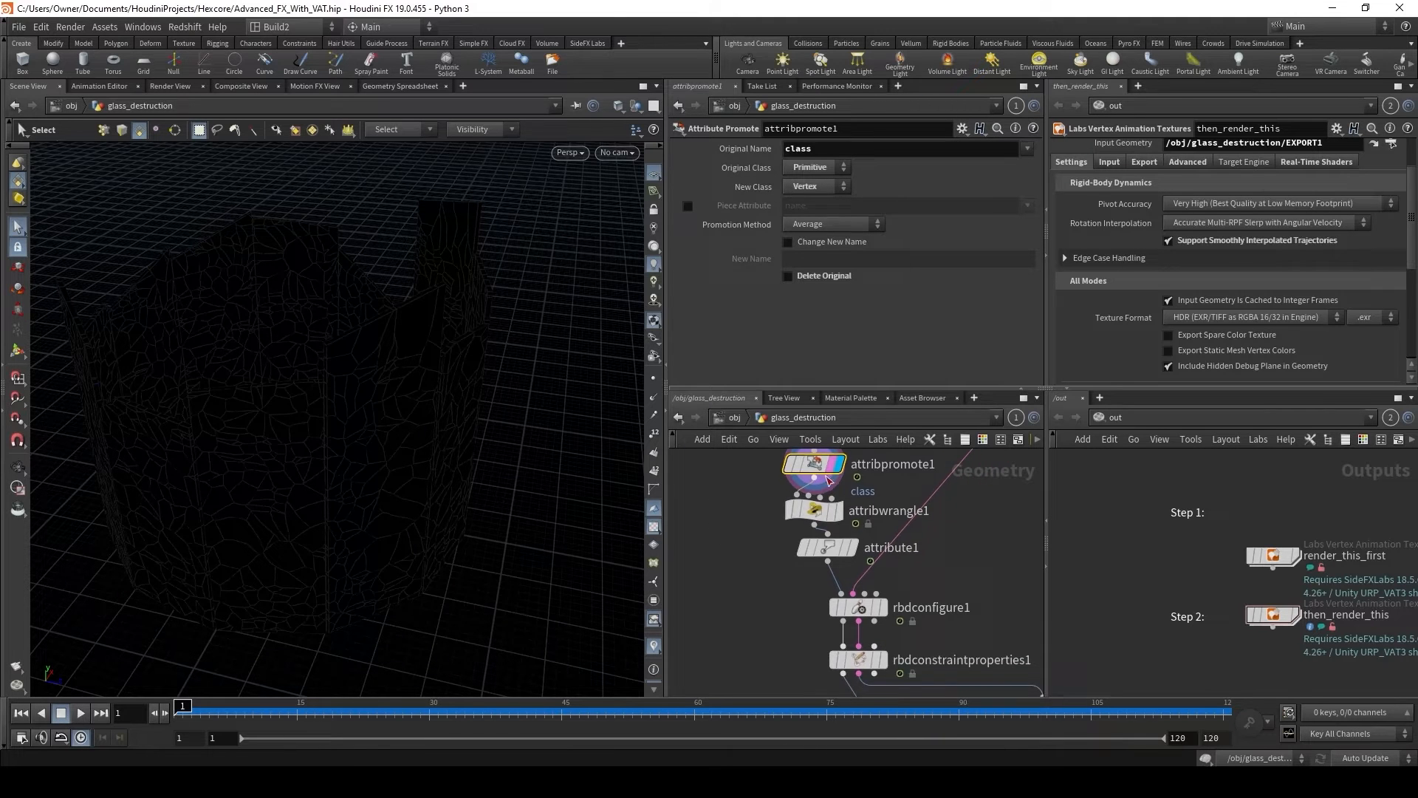
left_click(837, 511)
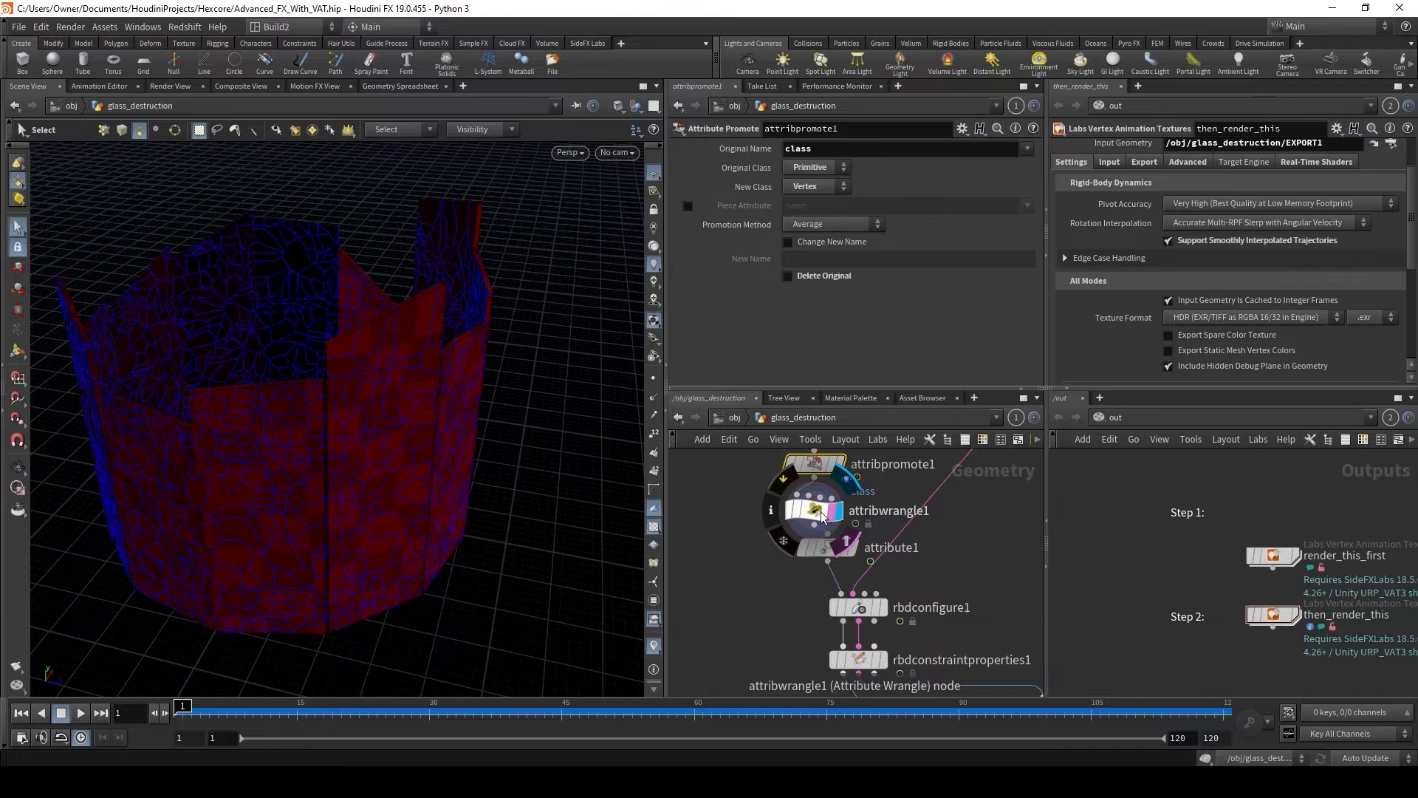
left_click(820, 513)
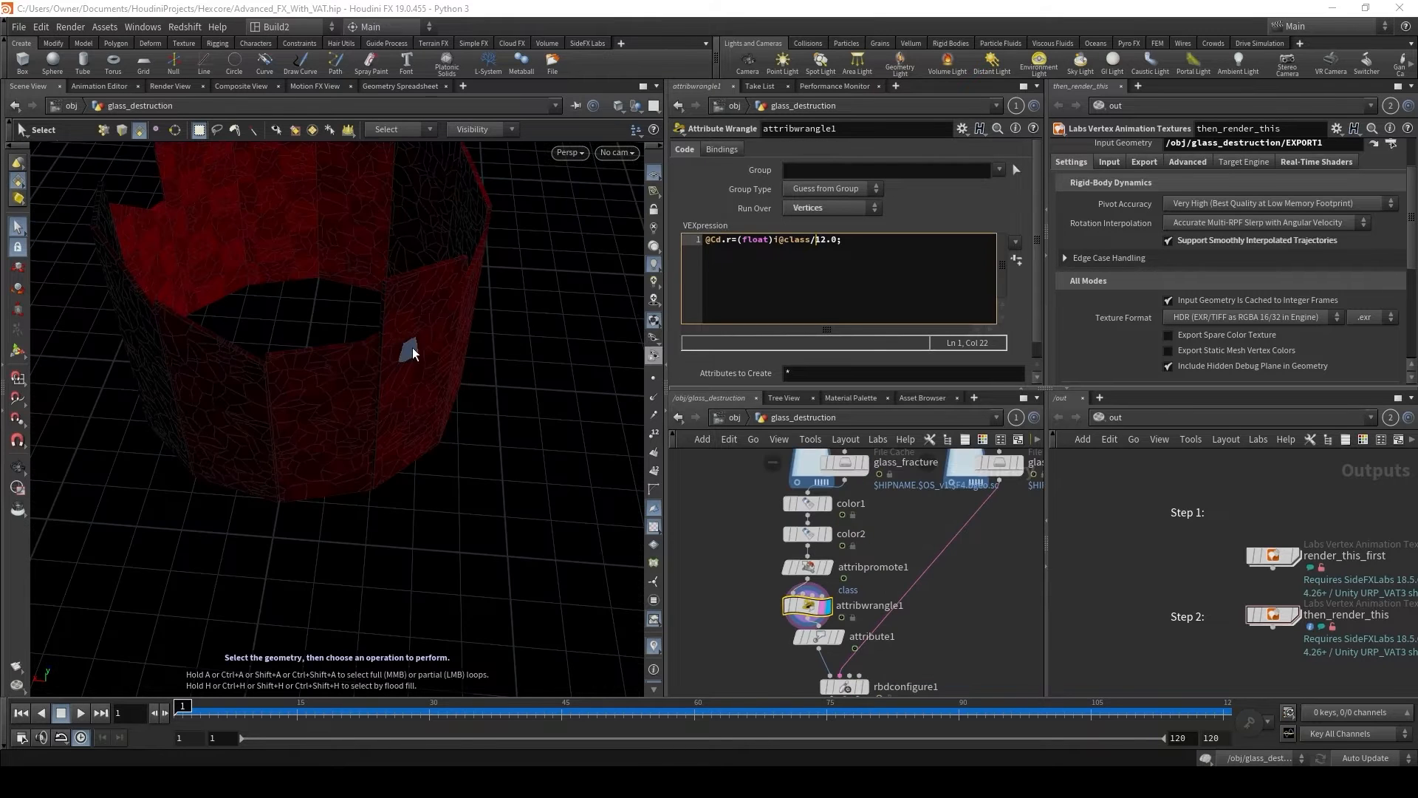
left_click(480, 509)
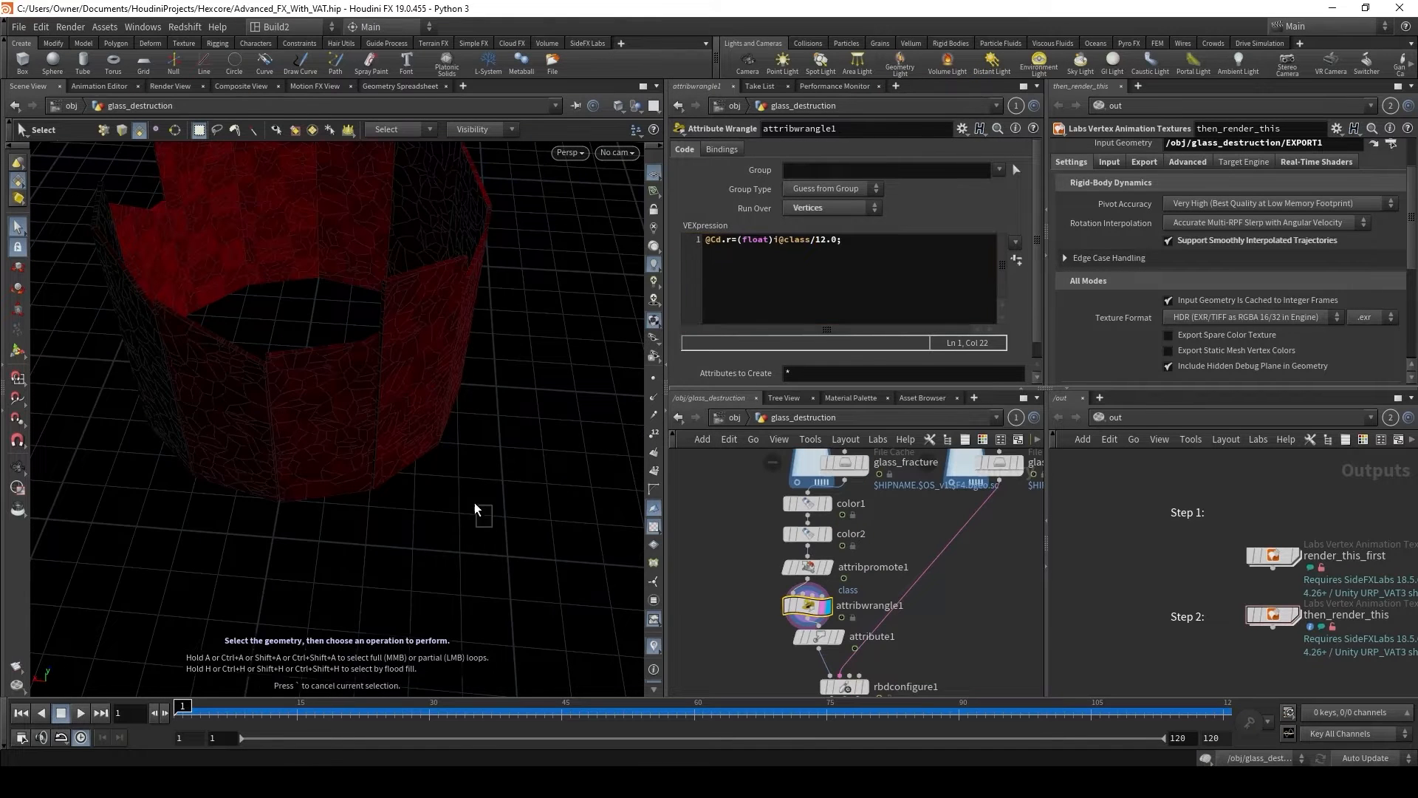
left_click_drag(468, 526, 310, 506, "alt")
mouse_move(399, 440)
left_mouse_down("alt")
mouse_move(352, 481)
mouse_move(371, 441)
left_mouse_up("alt")
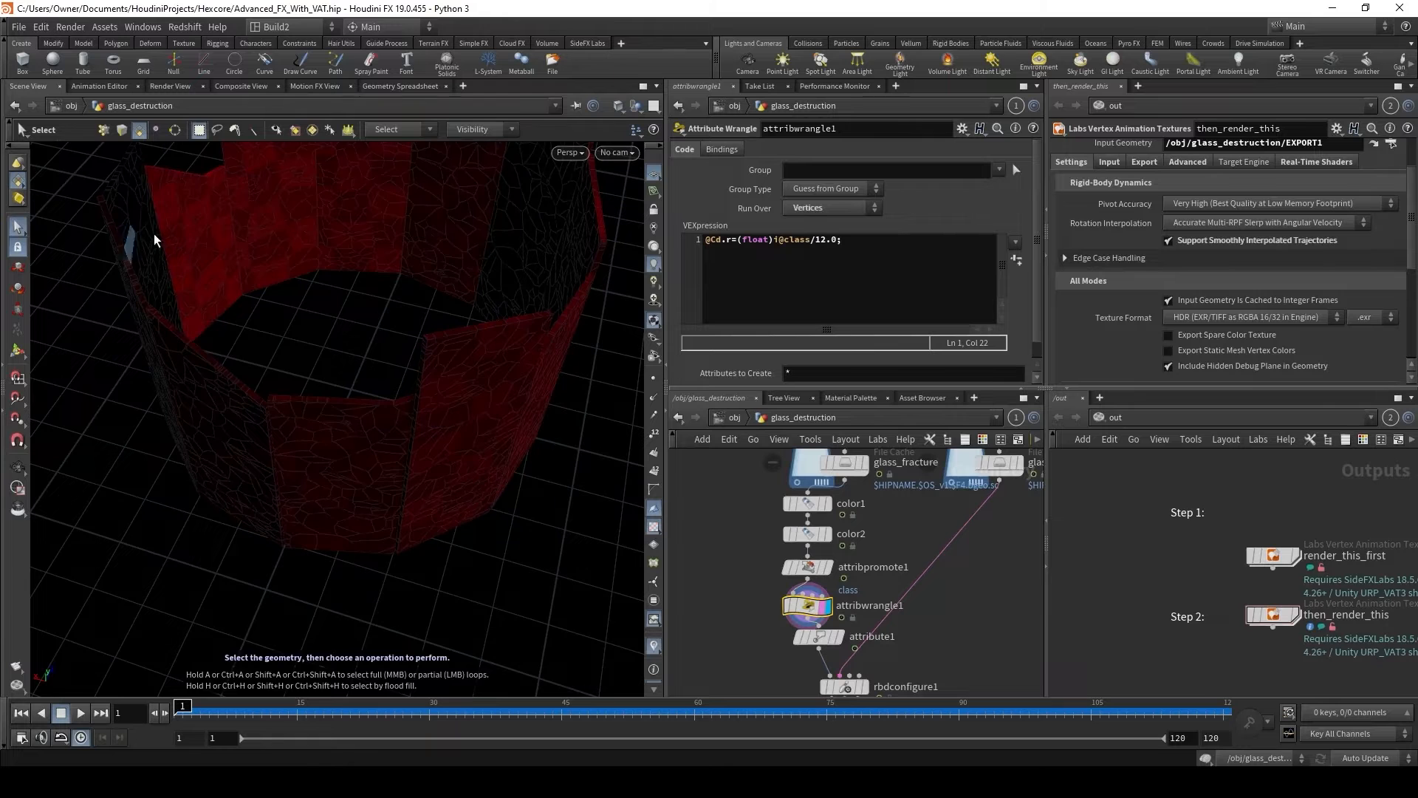
left_click_drag(276, 367, 329, 356, "alt")
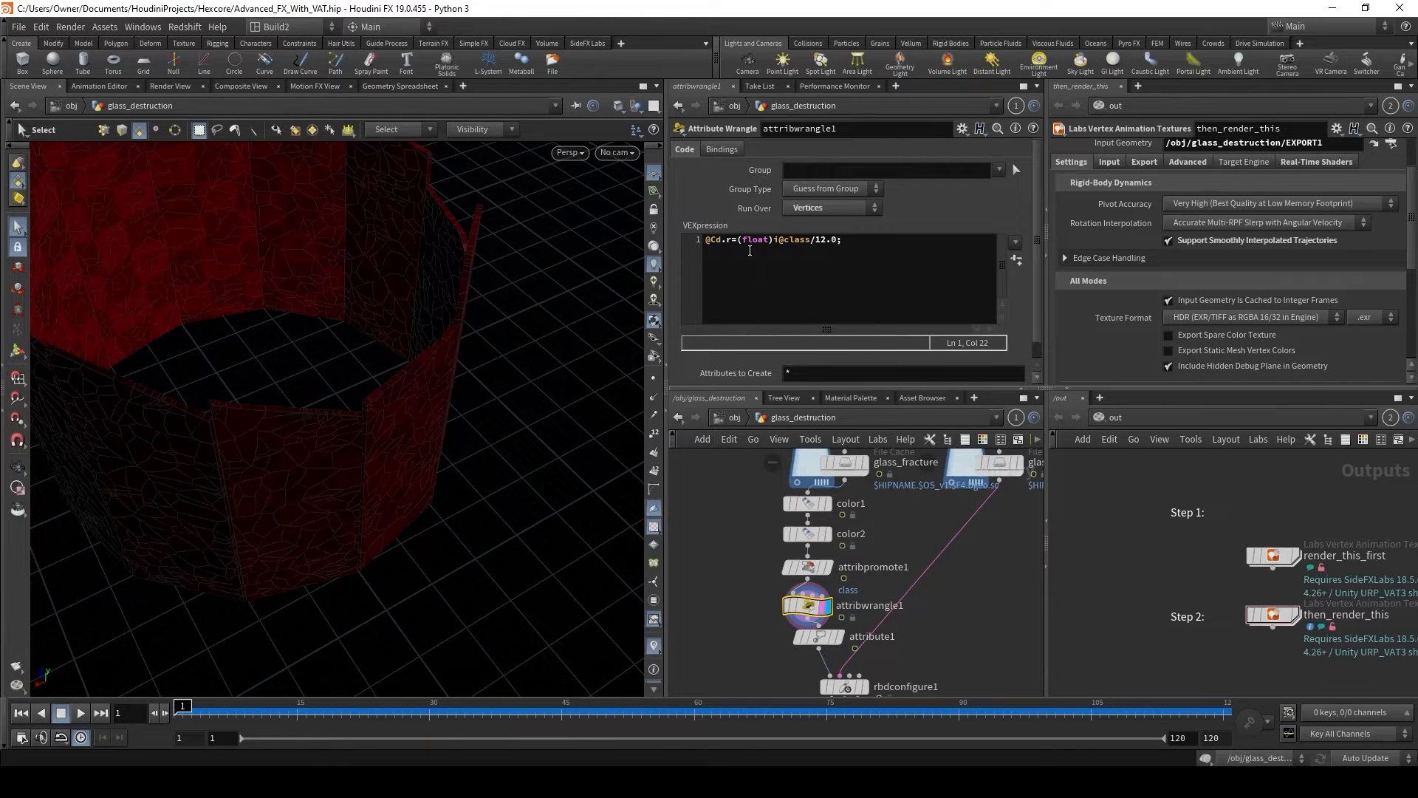
left_click(712, 242)
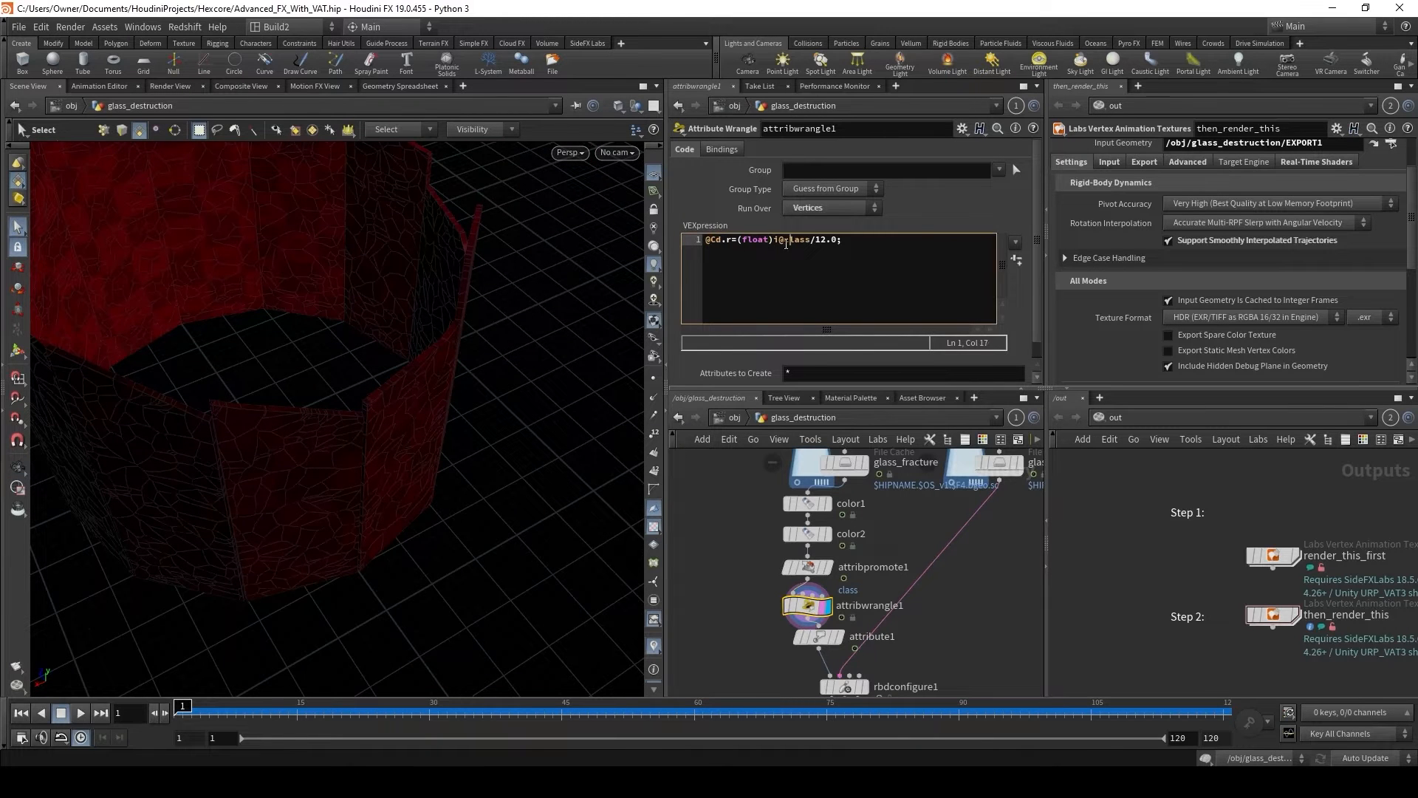
Check the geometry spreadsheet for attribwrangle1 and inspect the red shade of each glass panel in the scene view.
left_click(400, 87)
left_click(22, 86)
left_click_drag(246, 368, 467, 443, "alt")
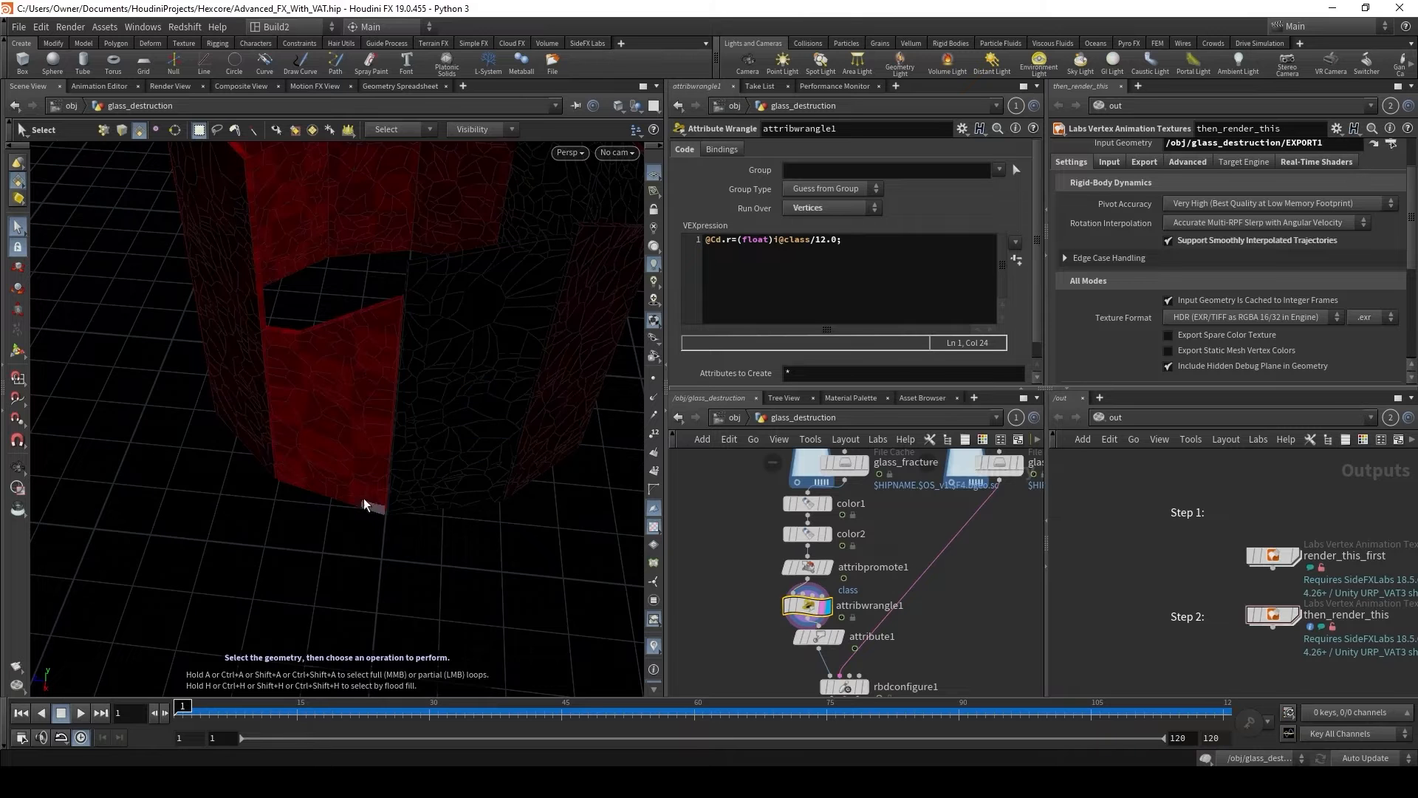
left_click_drag(449, 475, 462, 525, "alt")
left_click_drag(344, 529, 291, 378, "alt")
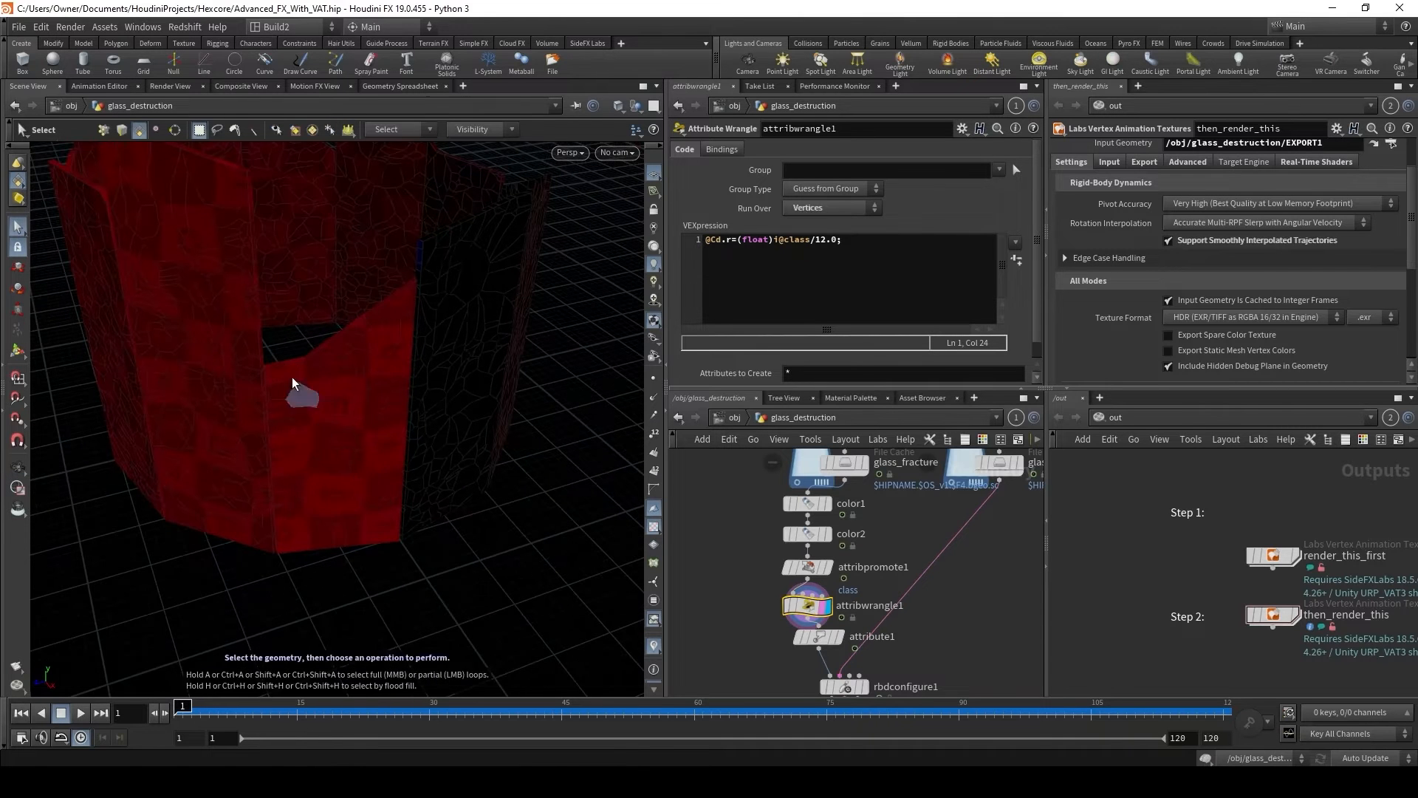
left_click_drag(335, 325, 304, 512)
left_click_drag(288, 524, 387, 516)
key("s")
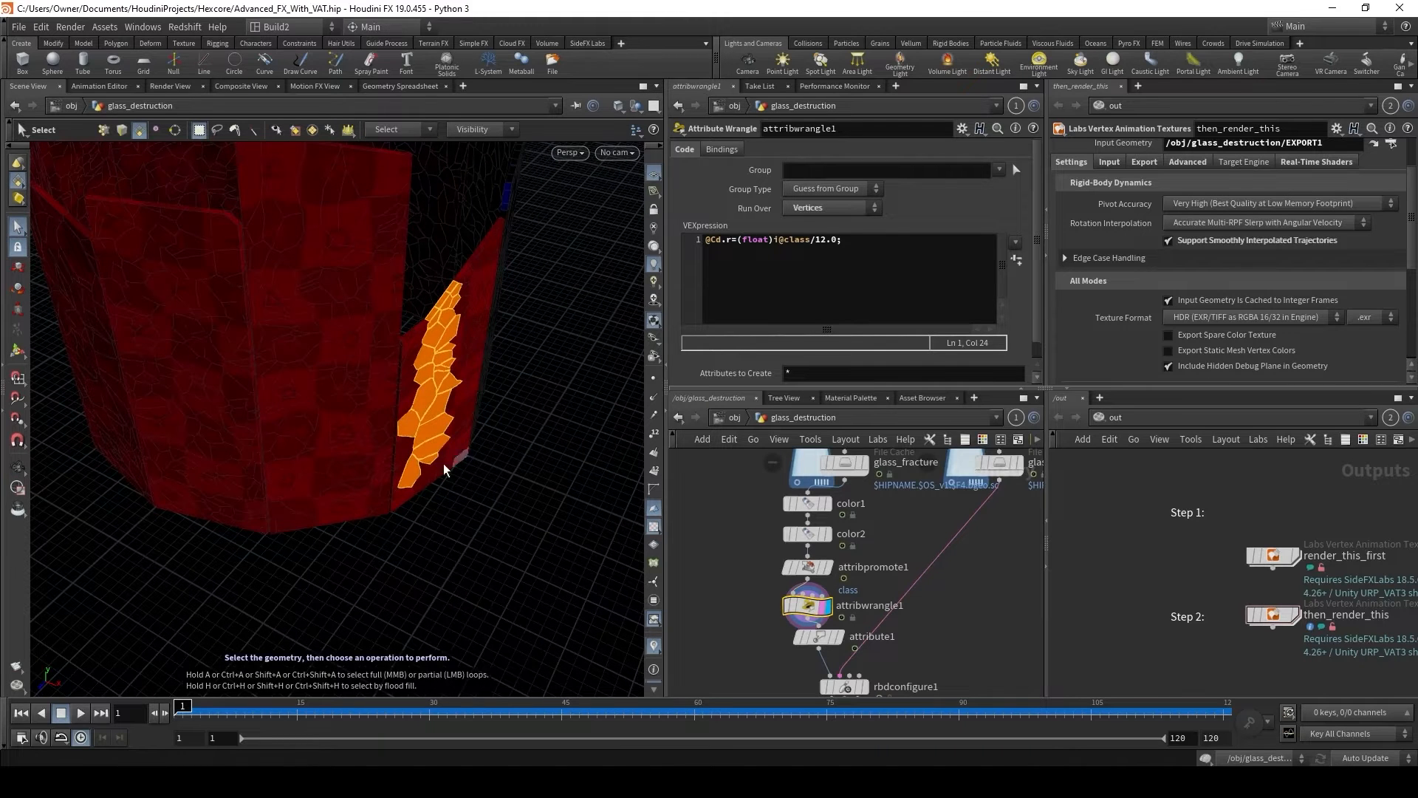
Display the attribute1 node and review its renaming of the vertex attribute Cd to Cd_v.
middle_click_drag(719, 625, 723, 581)
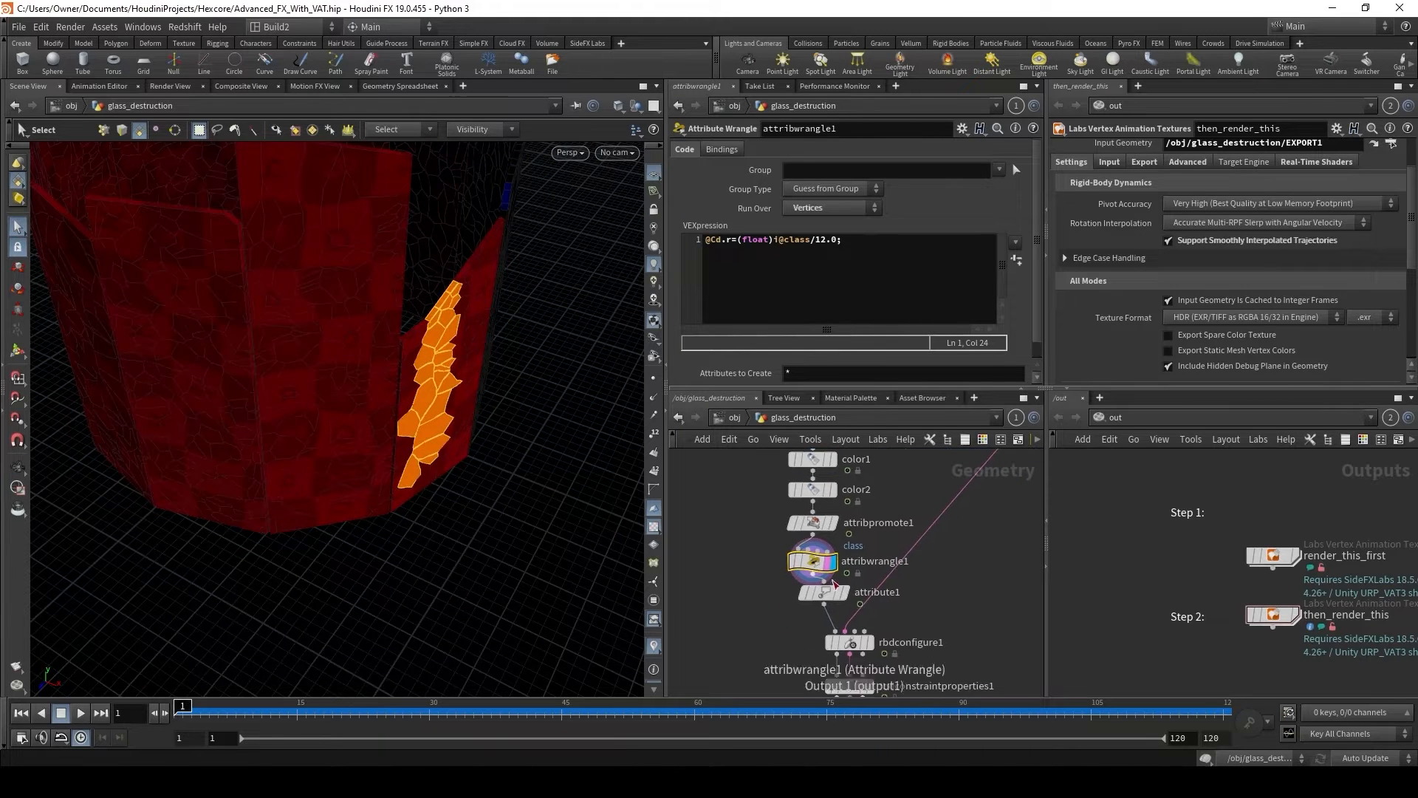
left_click(847, 595)
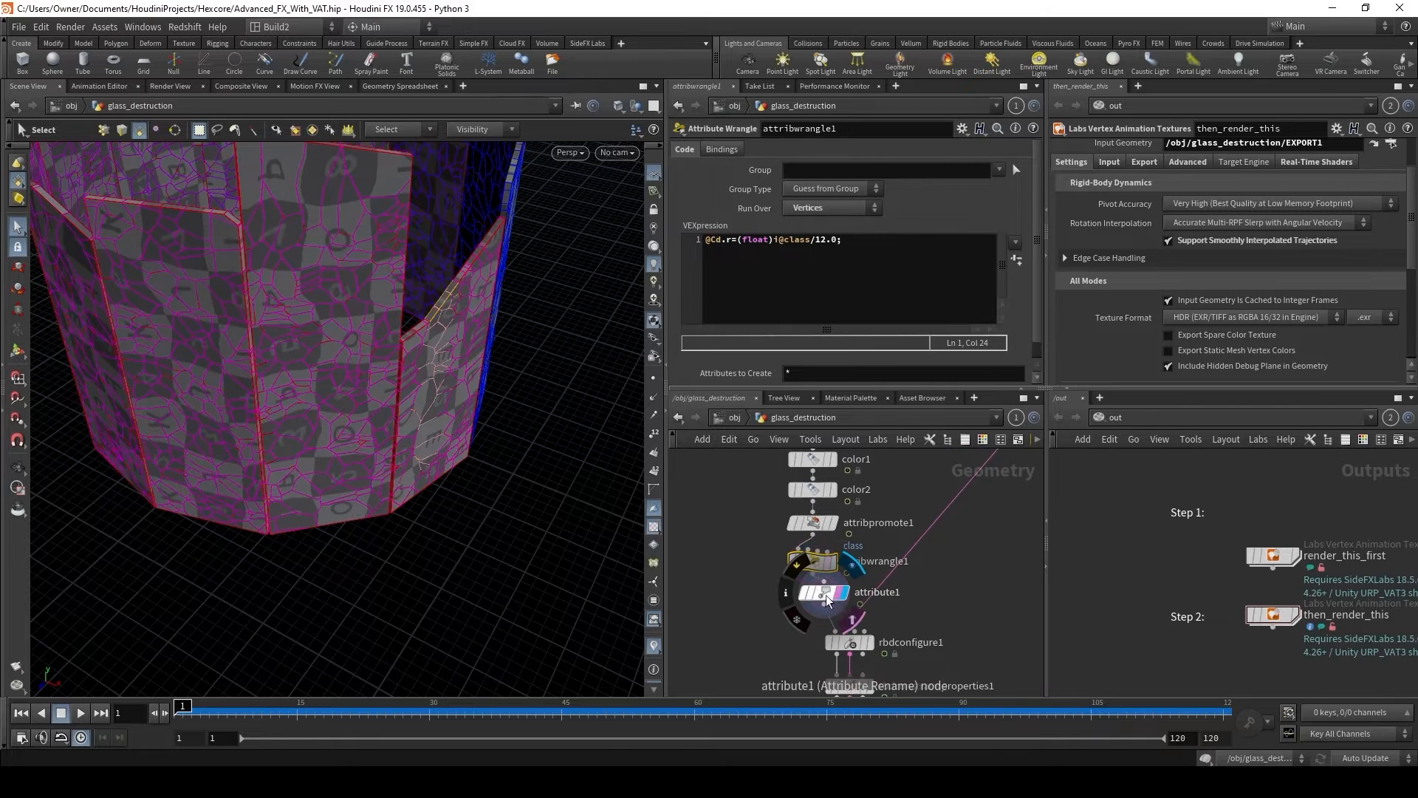
left_click(822, 595)
left_click_drag(822, 596, 799, 599)
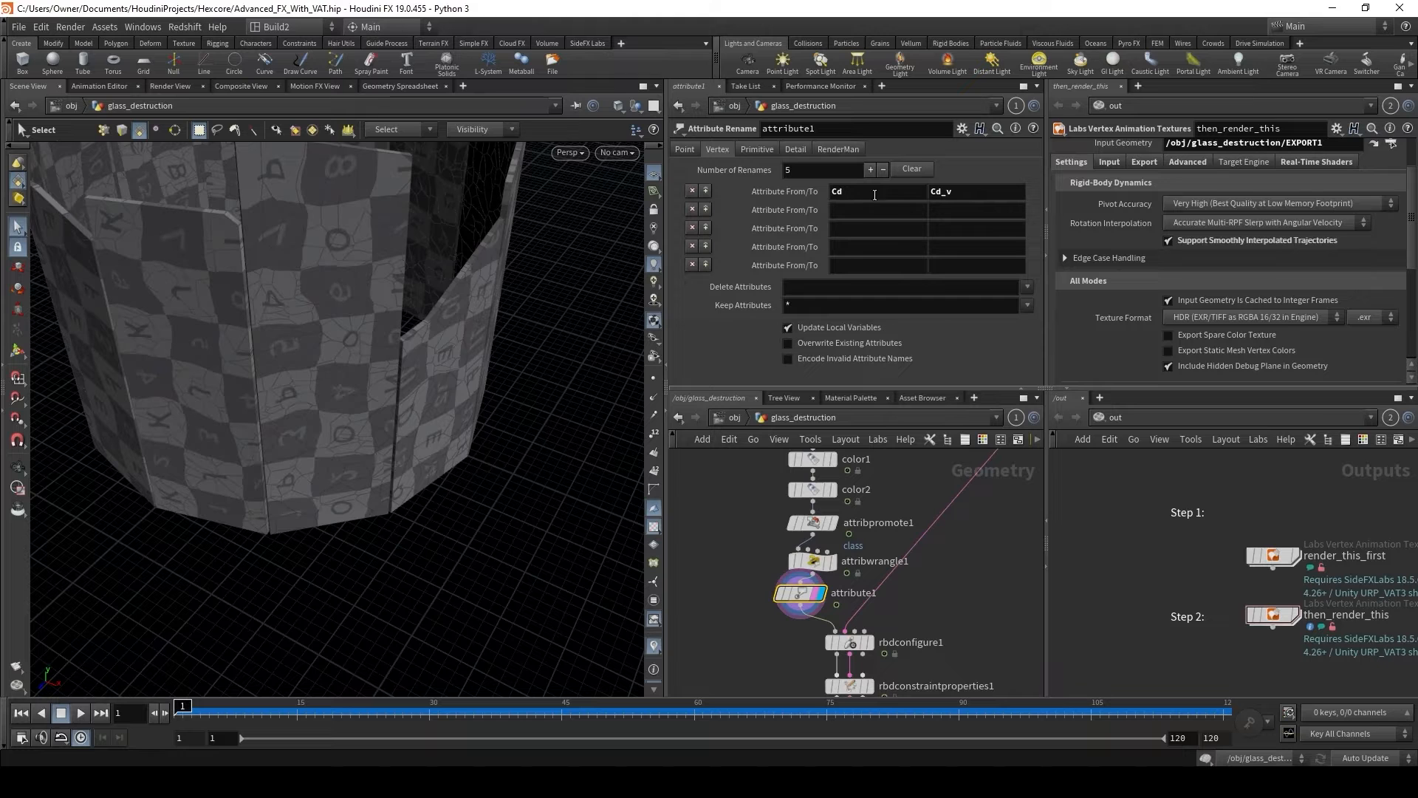
Display the rbdconfigure1 node and review its settings down to the physical attributes, constraints and emission.
scroll(845, 624, "down", 3)
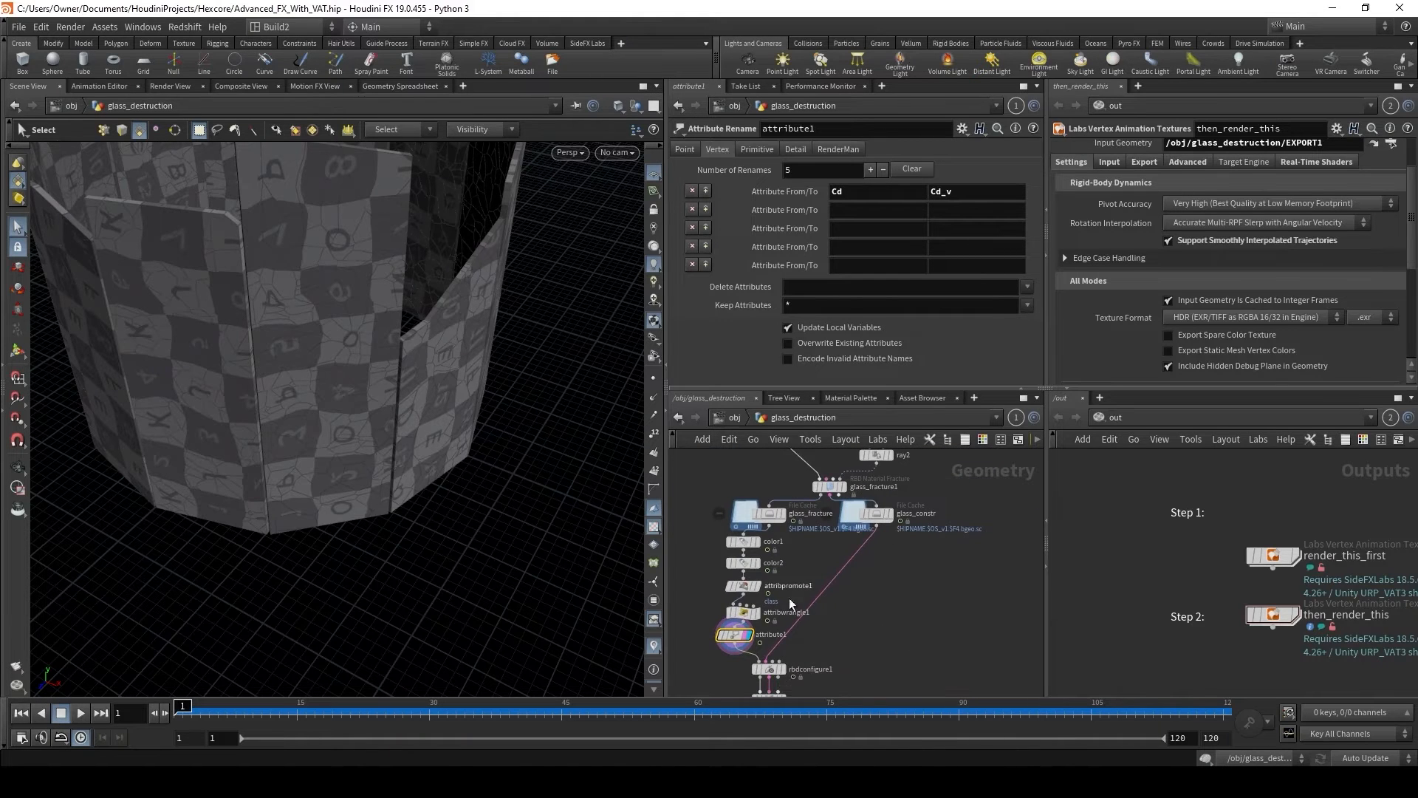
scroll(840, 603, "up", 2)
scroll(841, 603, "up", 2)
left_click(792, 624)
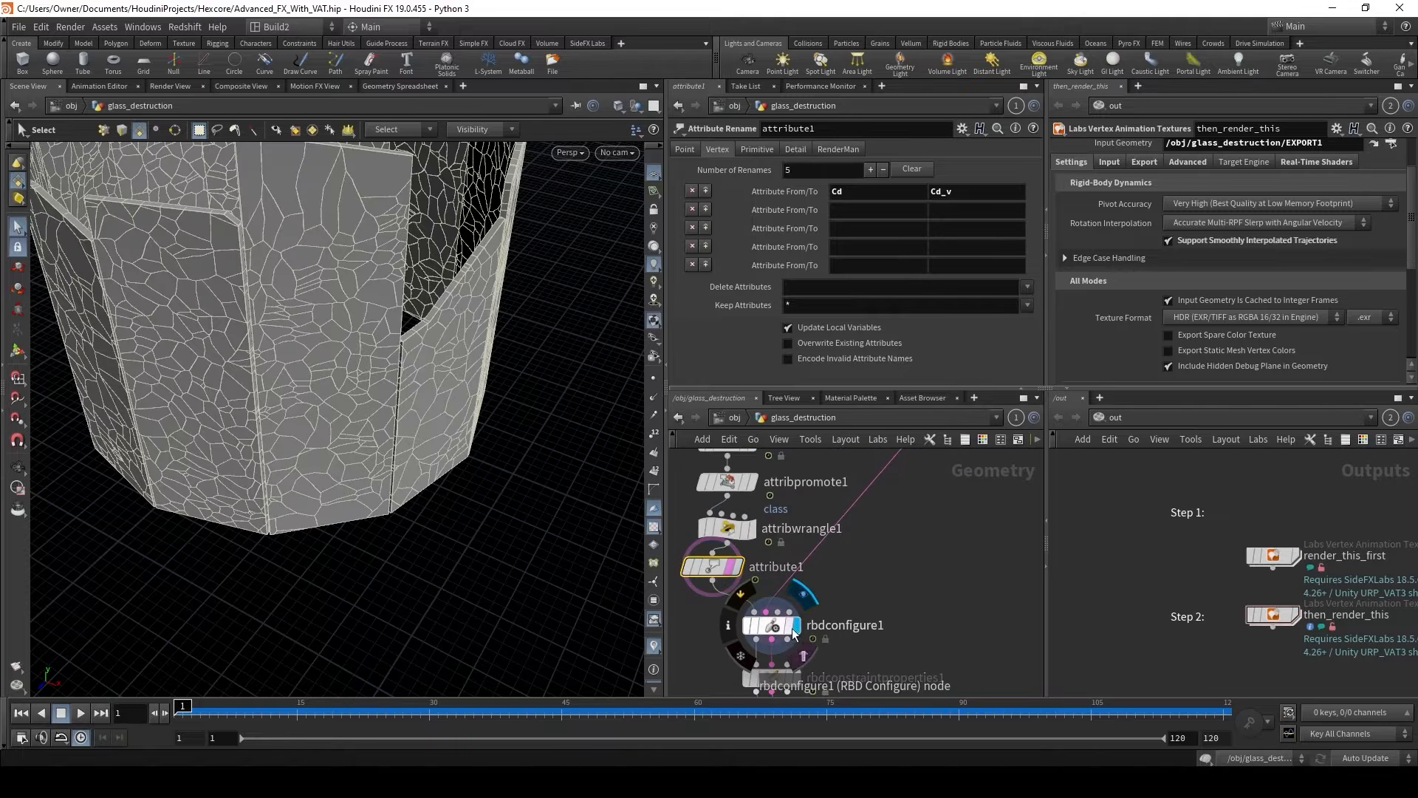
left_click(774, 627)
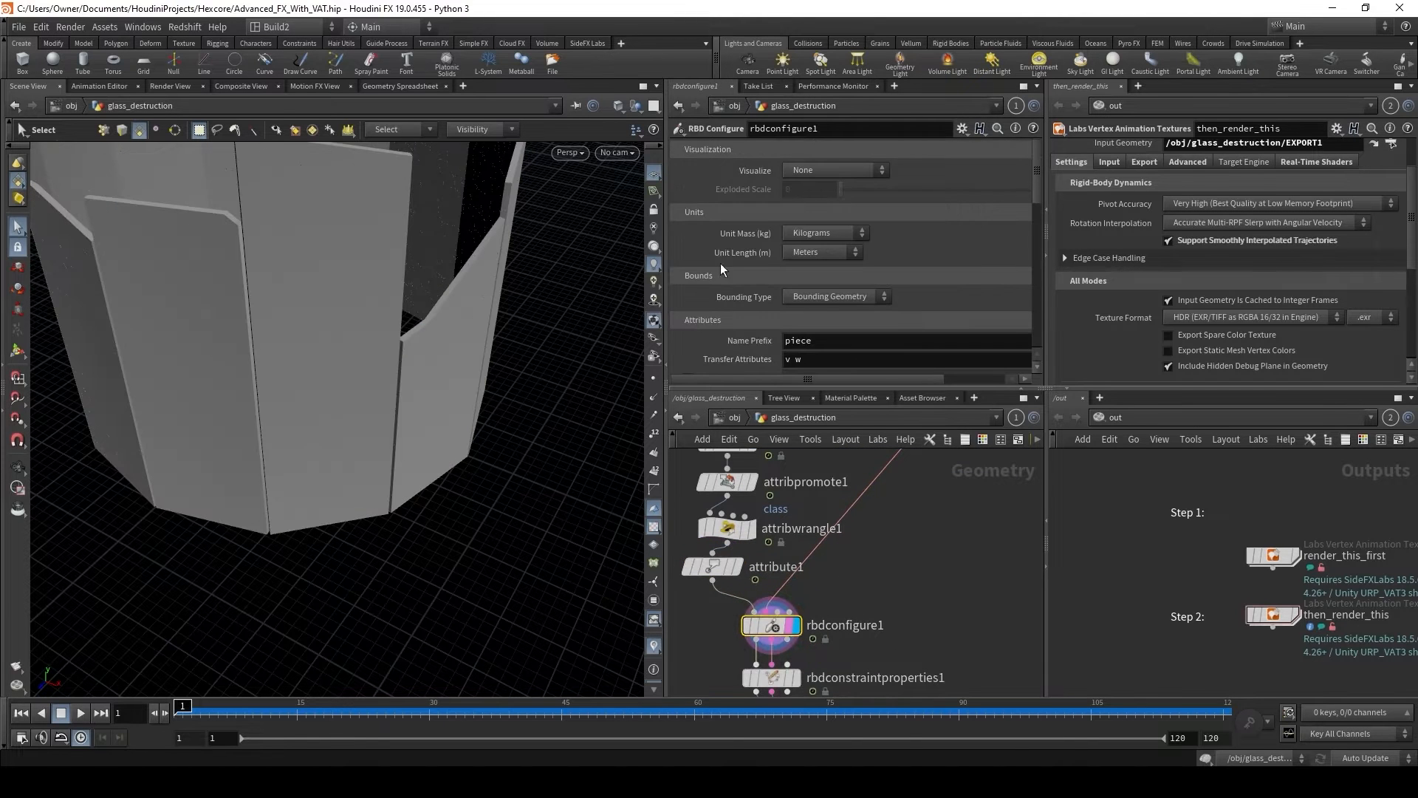
scroll(715, 272, "down", 3)
scroll(715, 272, "down", 5)
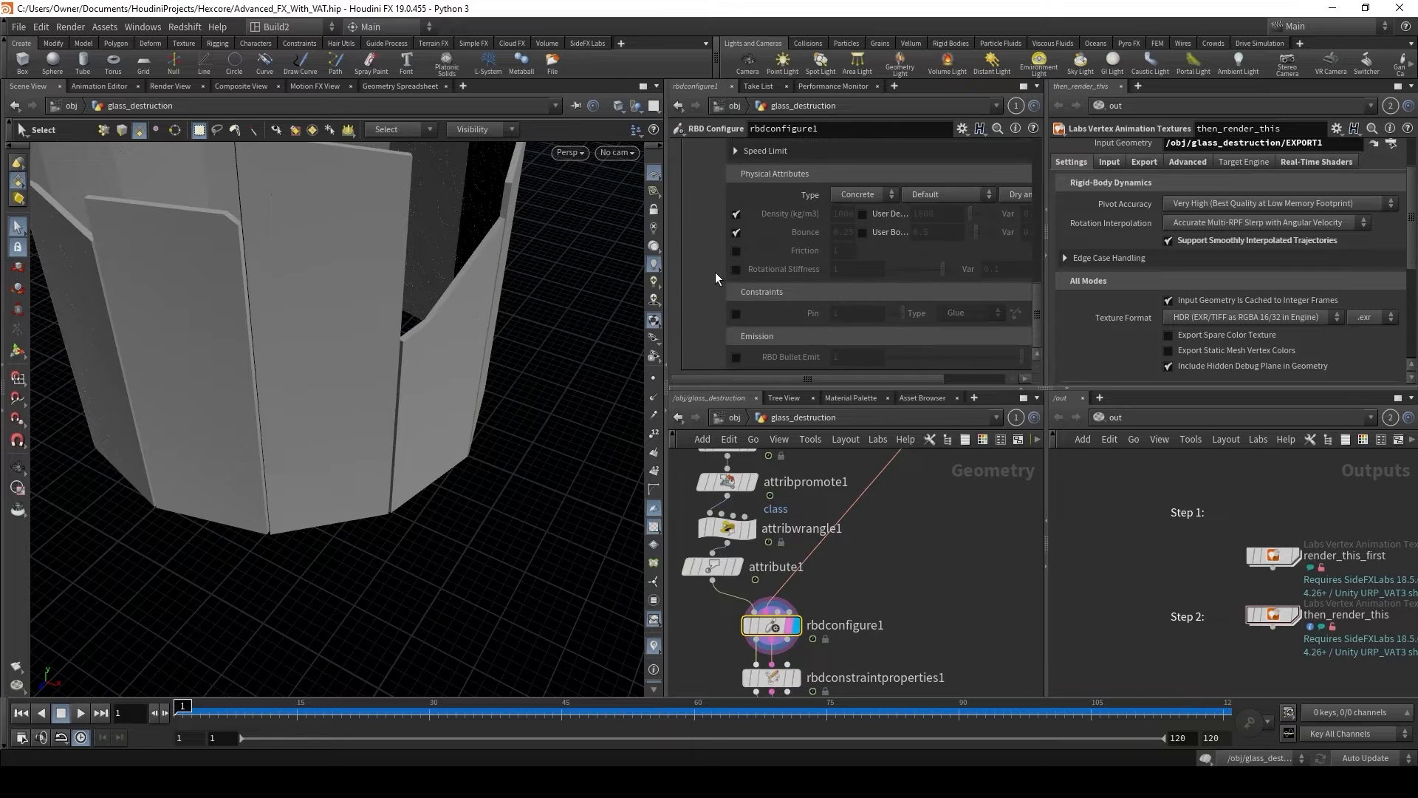
Display the rbdconstraintproperties1 node and review its soft constraint settings along with the constraint network on the glass.
middle_click_drag(876, 599, 920, 493)
left_click(826, 576)
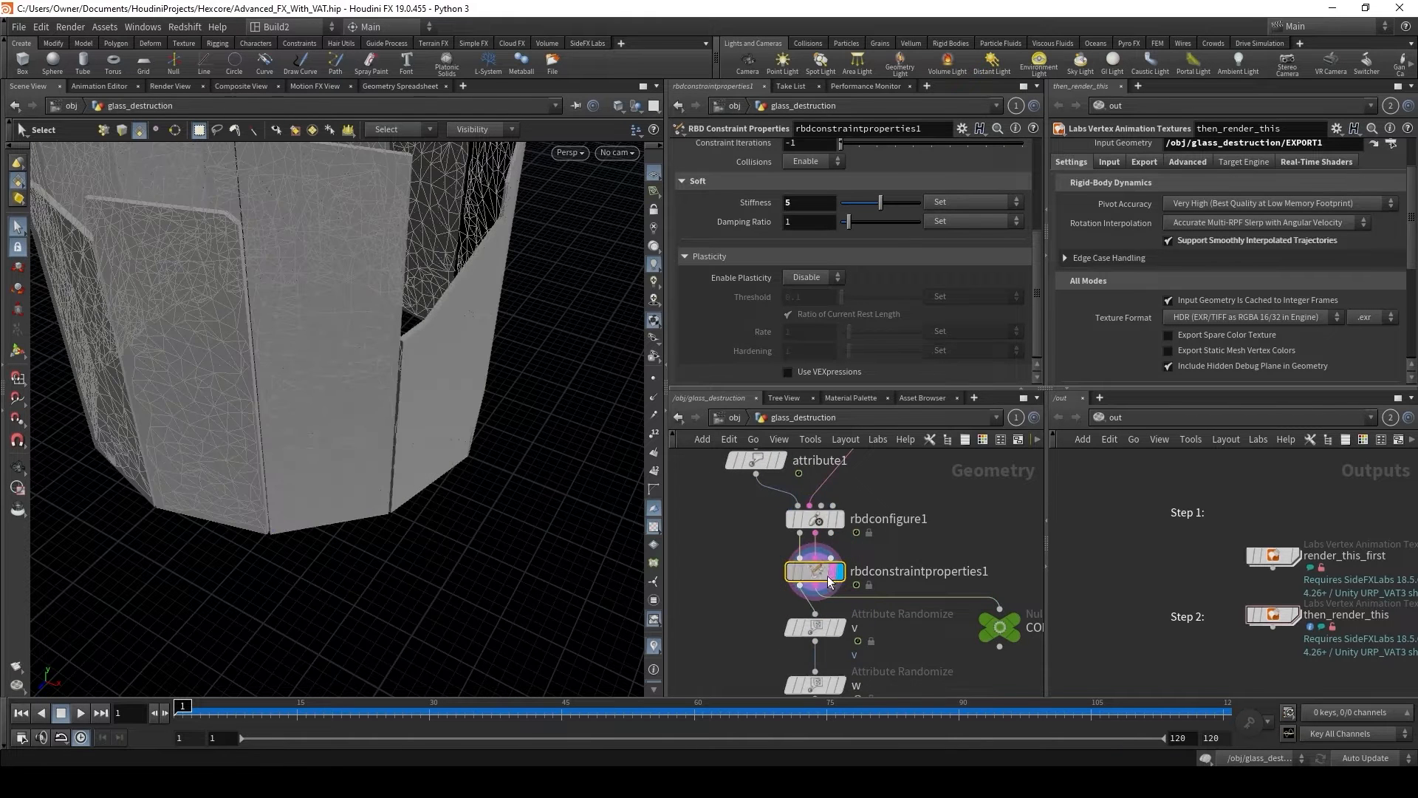
scroll(730, 294, "up", 3)
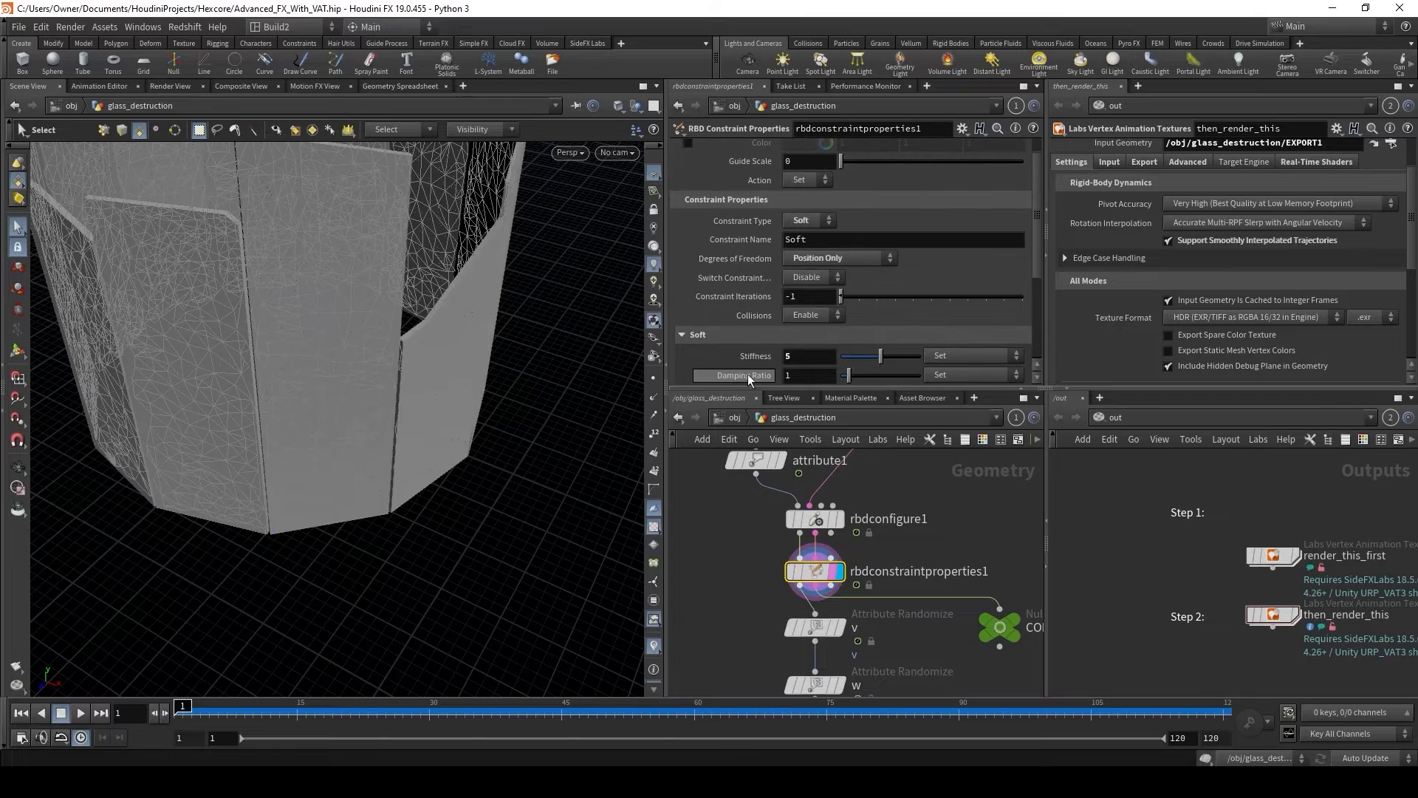
key("Escape")
left_click_drag(497, 358, 411, 428)
key("s")
scroll(712, 326, "up", 1)
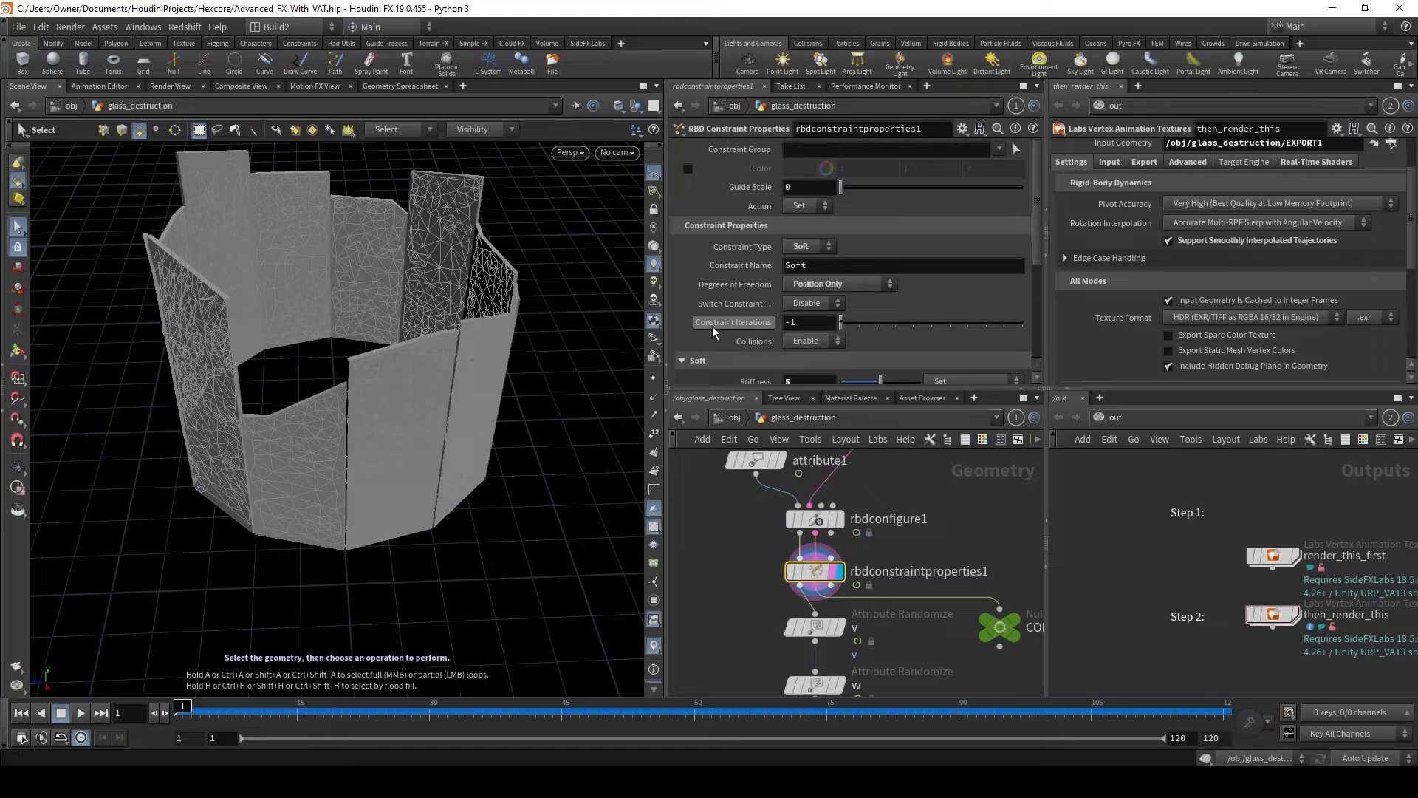
Display the v and w Attribute Randomize nodes in turn and review their global scale and distribution settings.
scroll(827, 543, "down", 3)
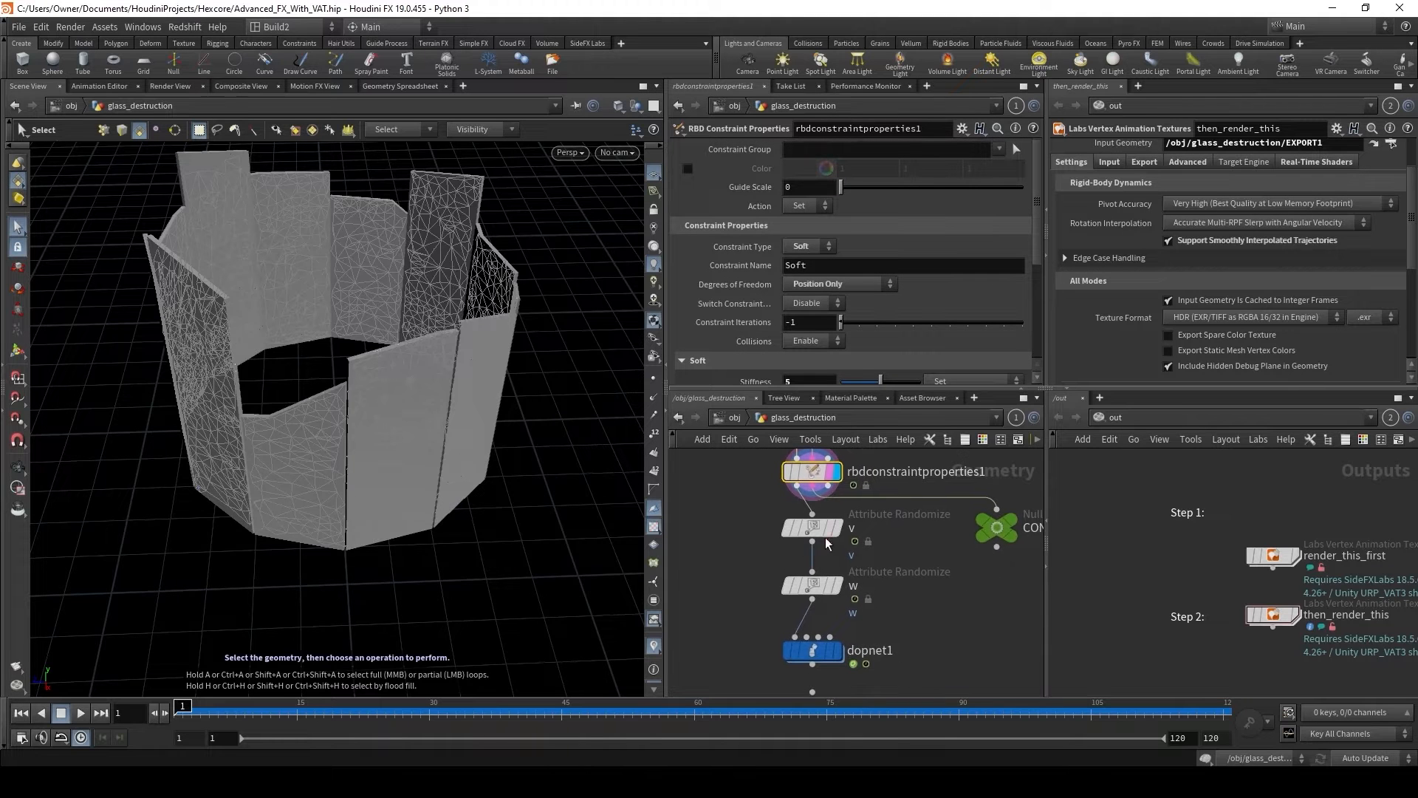
left_click(833, 527)
left_click(812, 535)
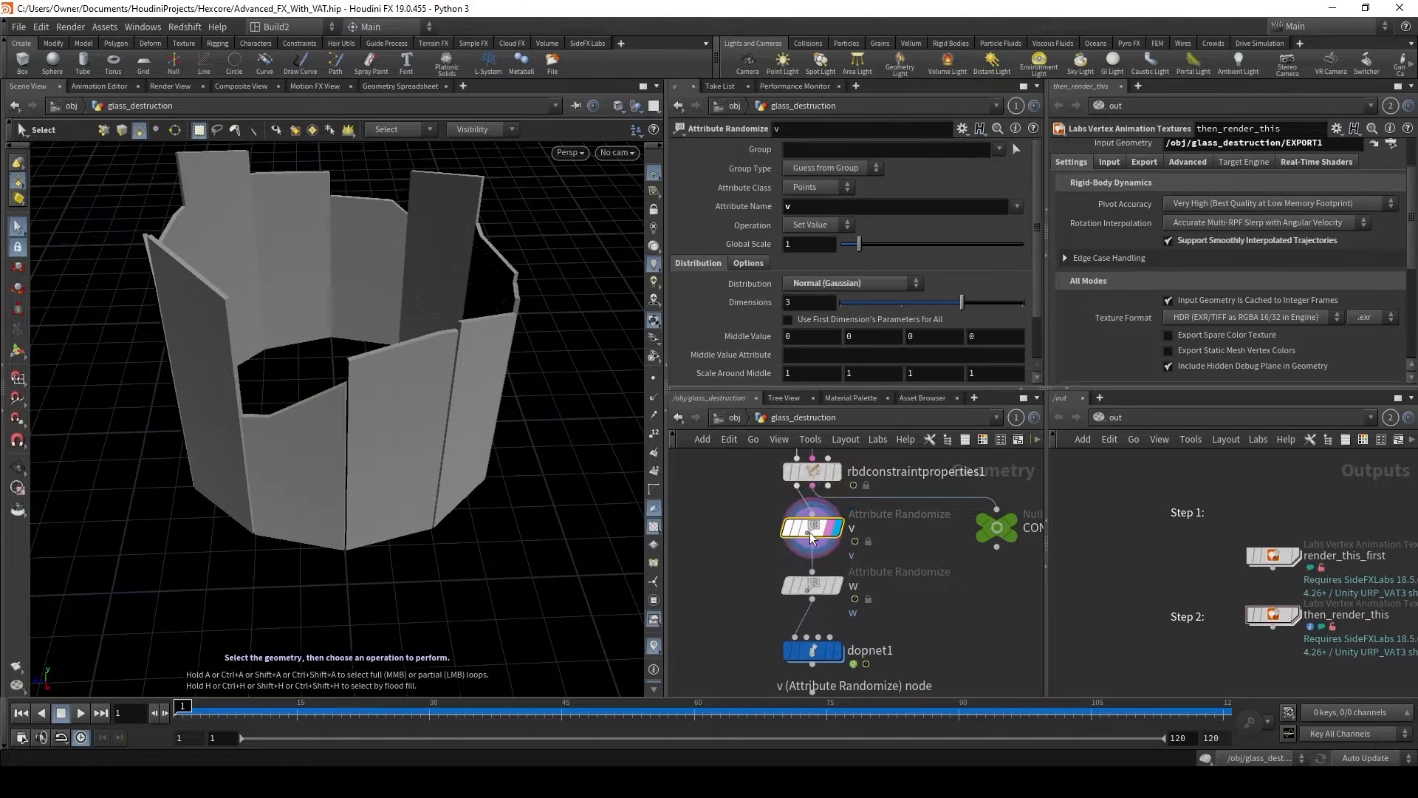
scroll(854, 507, "down", 3)
left_click(854, 502)
left_click(825, 497)
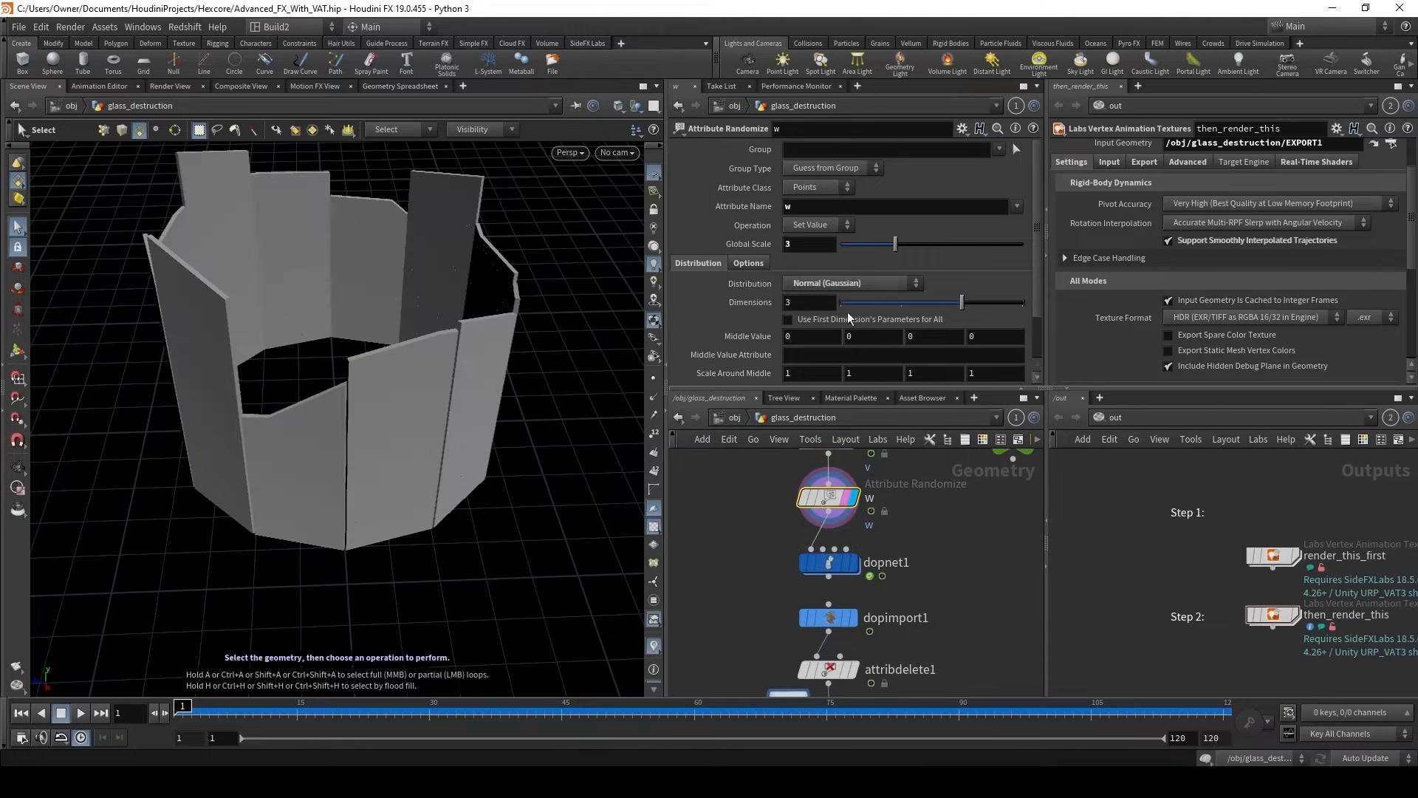
Enter the dopnet1 network and review the settings of the RBDP_WALLS packed object and the gravity1 force.
left_click_drag(436, 388, 336, 337, "alt")
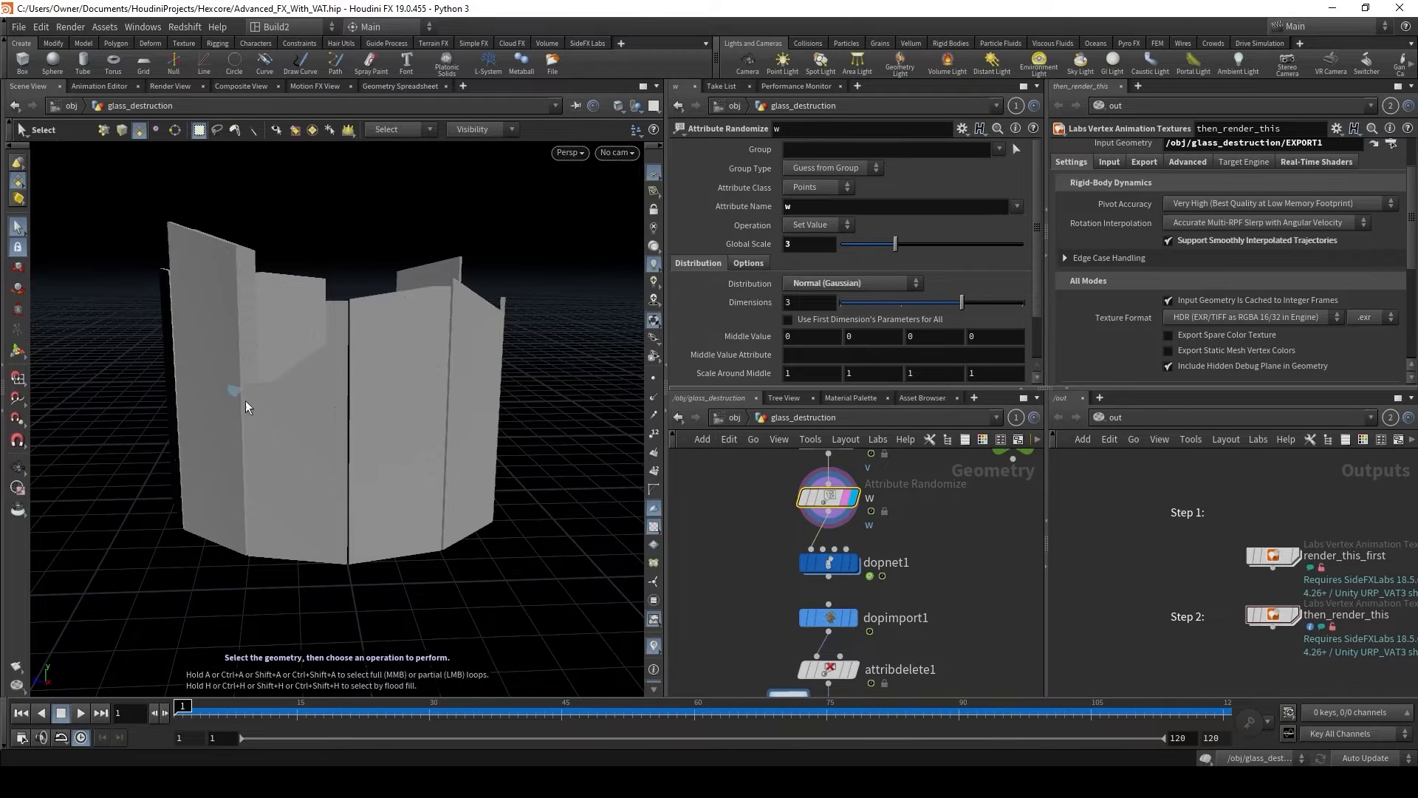
scroll(831, 547, "down", 1)
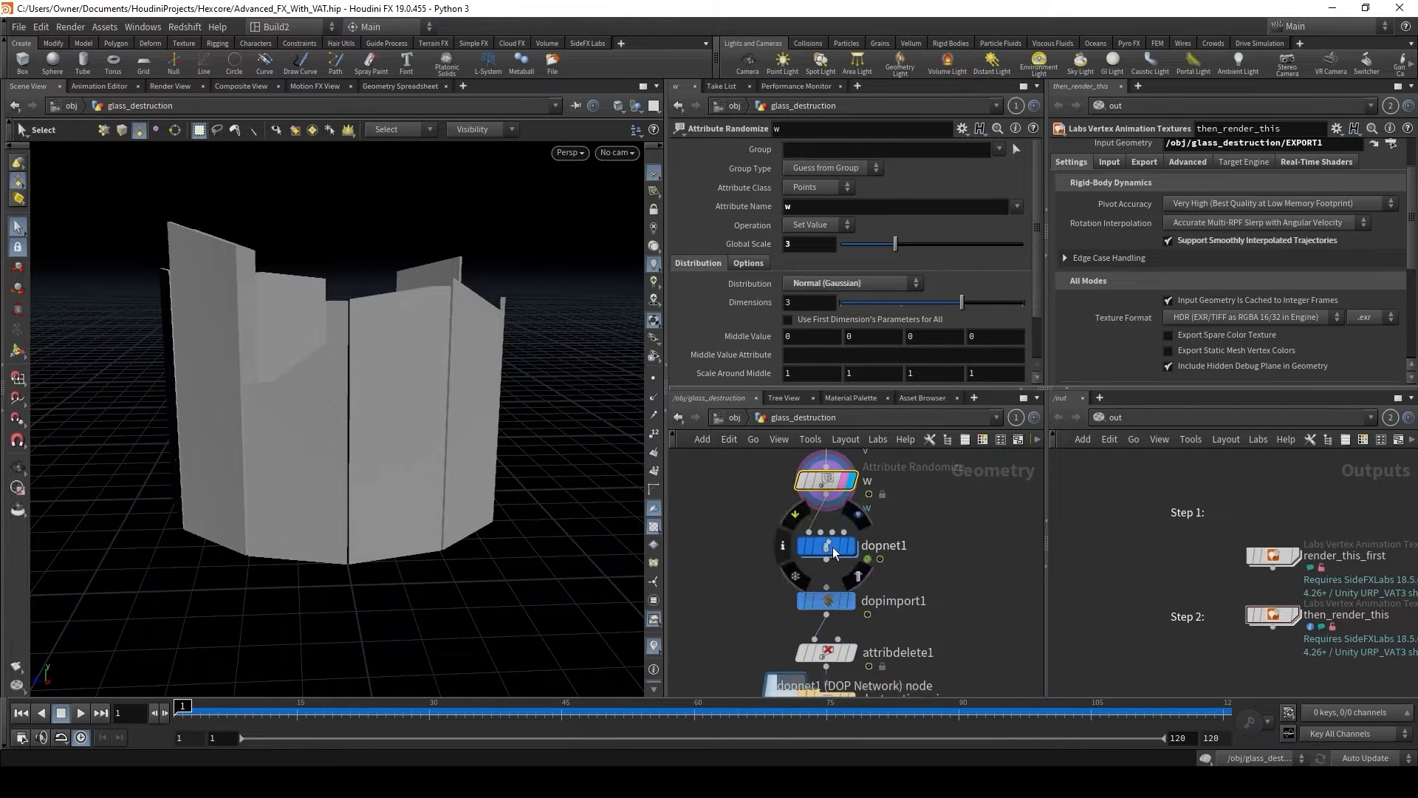
left_click(833, 549)
double_click(831, 550)
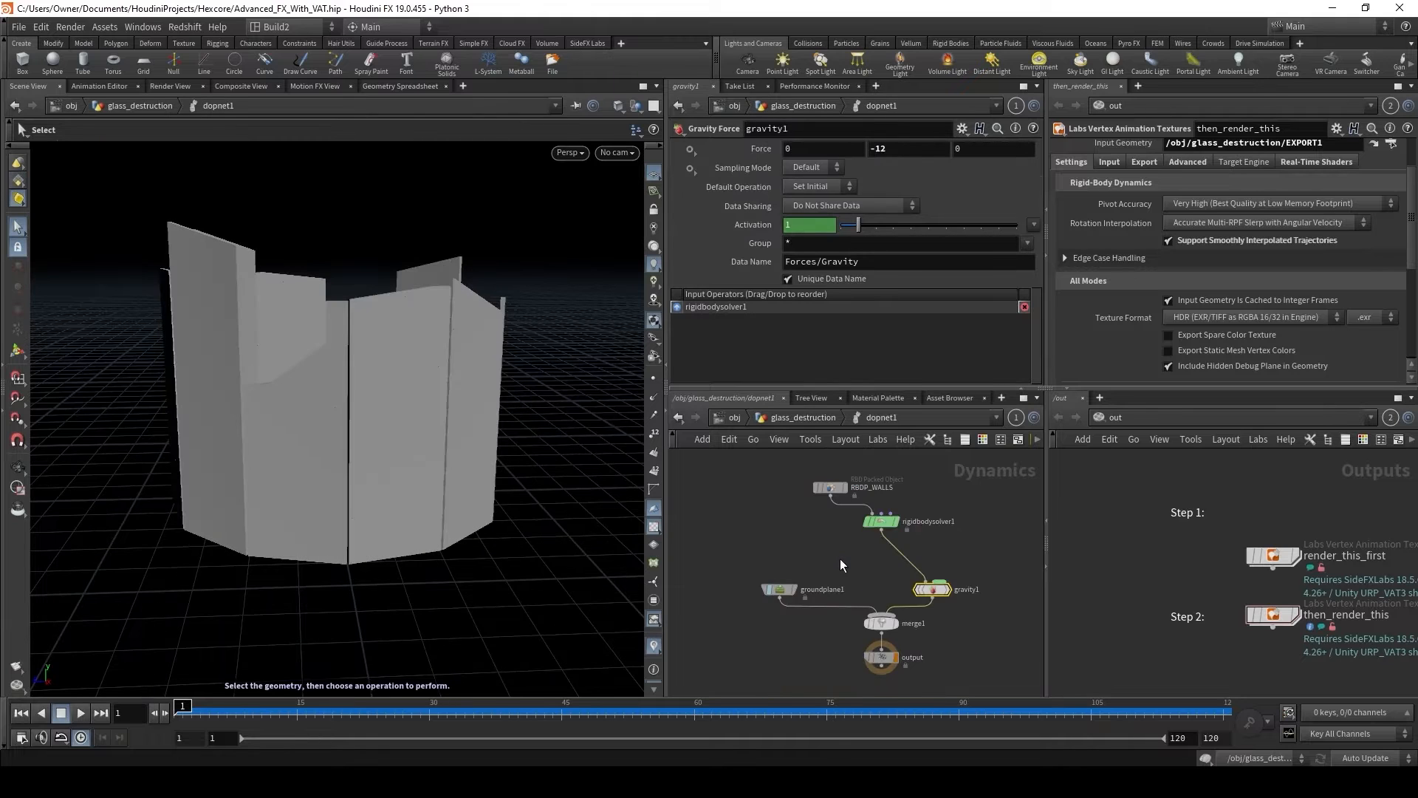
scroll(840, 558, "up", 2)
left_click(825, 470)
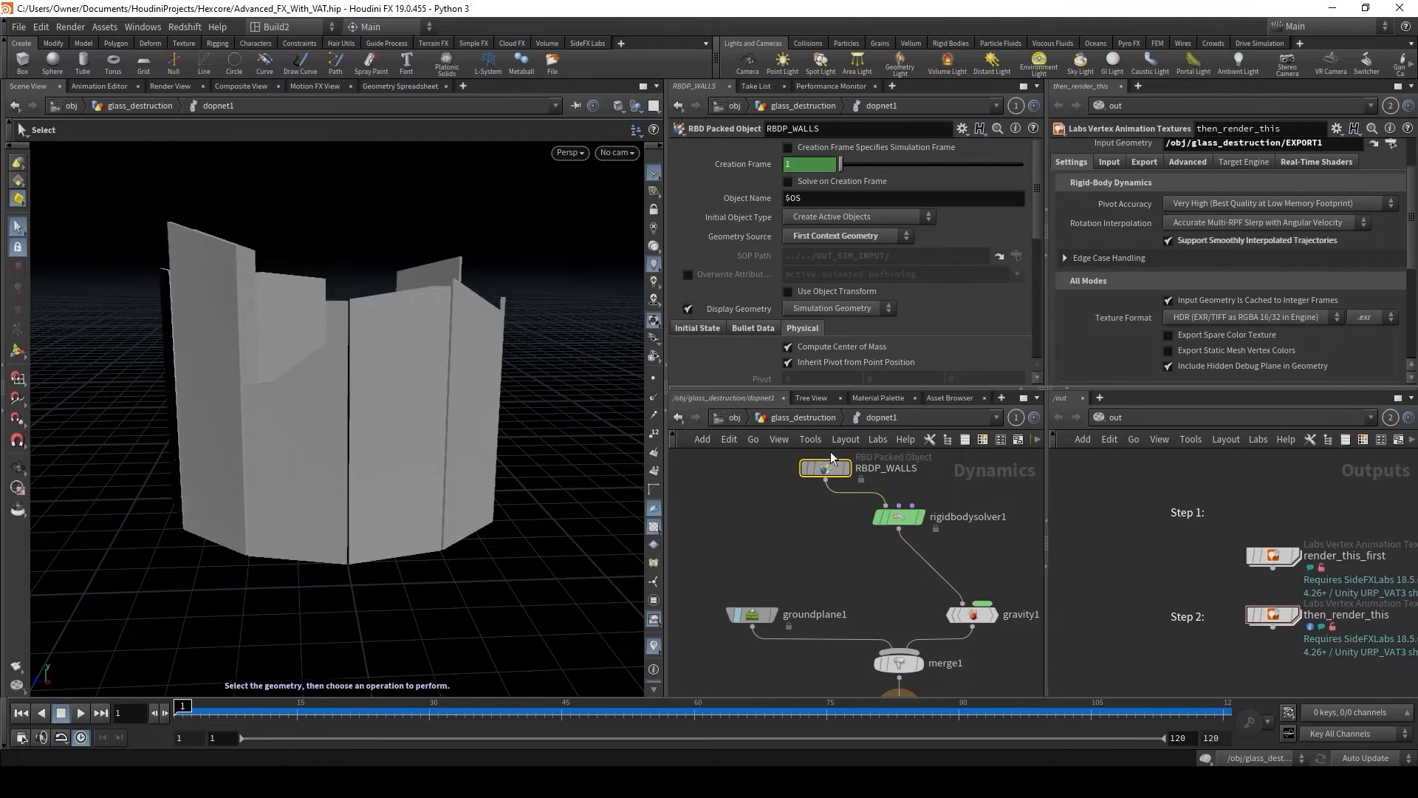
left_click(977, 621)
middle_click_drag(866, 576, 868, 515)
Scrub the timeline from the start to frame 100 to preview the glass shattering simulation.
left_click_drag(193, 715, 344, 716)
left_click_drag(363, 403, 433, 428, "alt")
left_click_drag(282, 711, 176, 712)
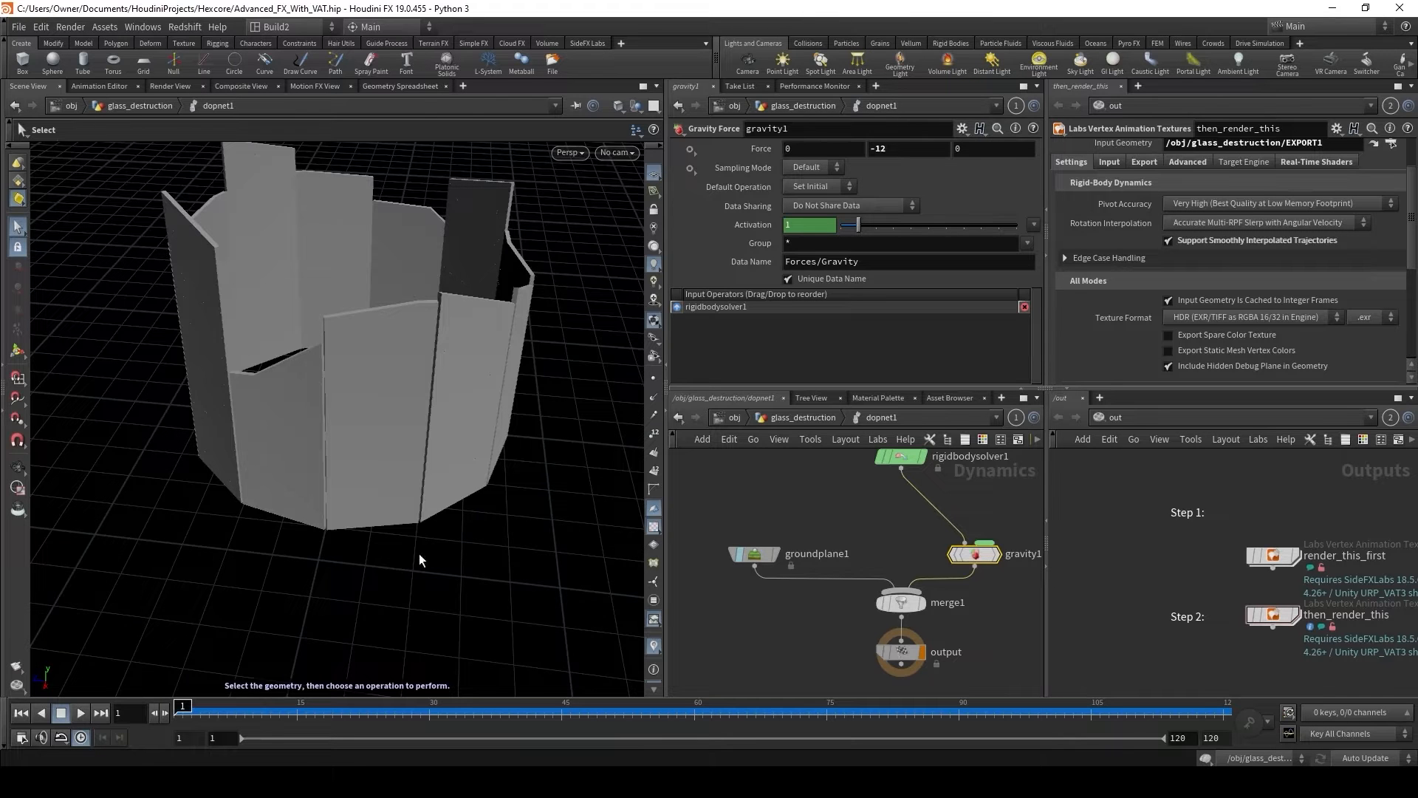
left_click_drag(211, 714, 641, 714)
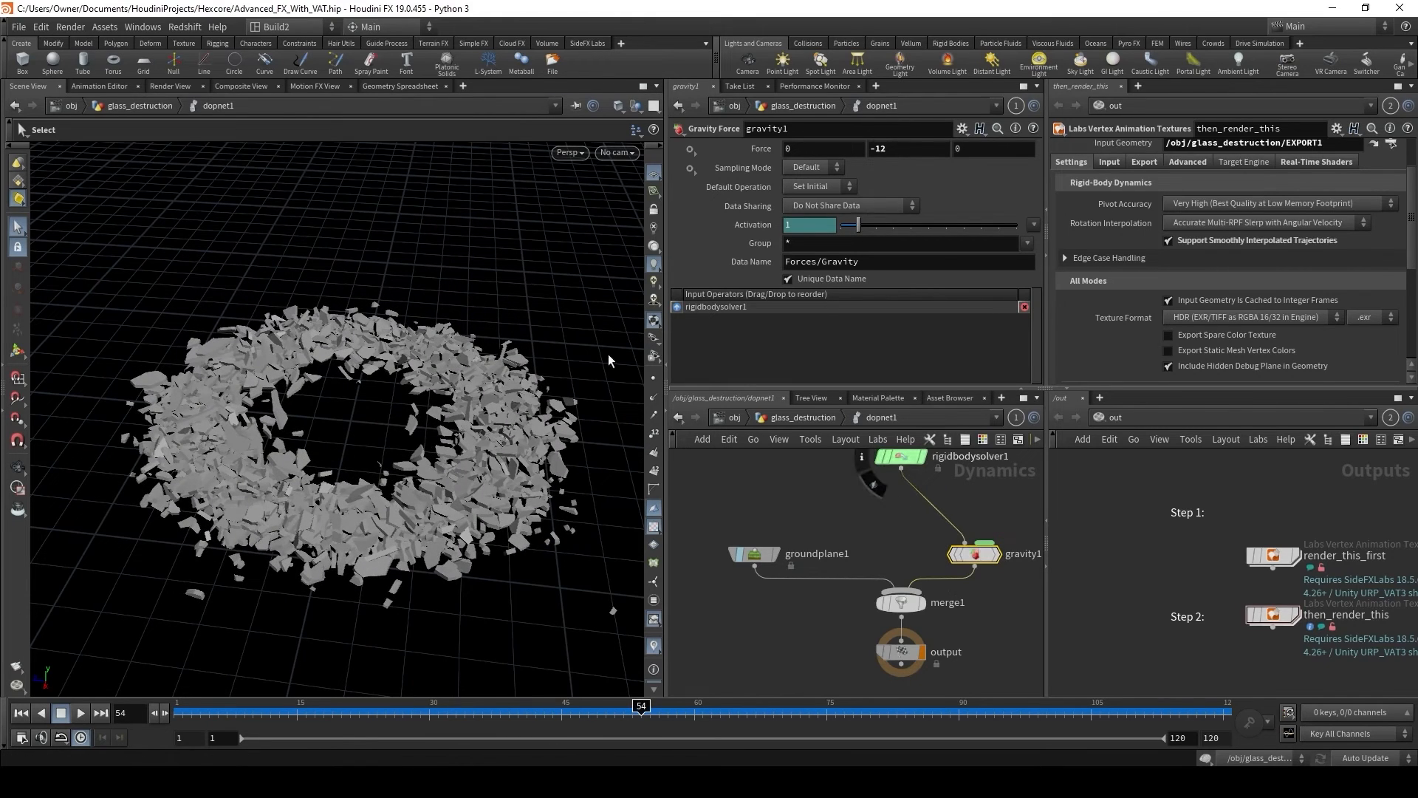
left_click_drag(202, 713, 1048, 710)
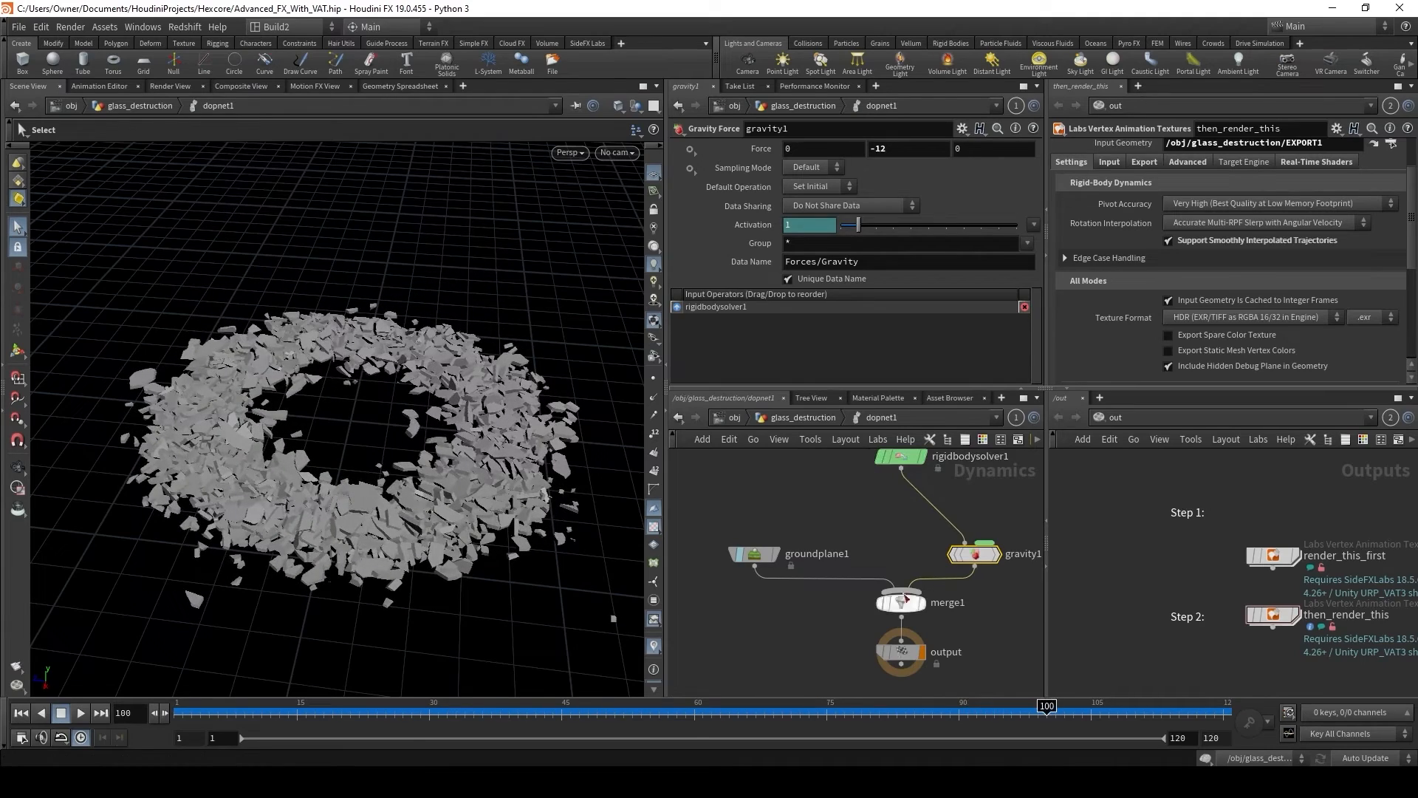
Return to the glass_destruction network and review the dopimport1 node's DOP network, object mask and import style.
left_click(789, 415)
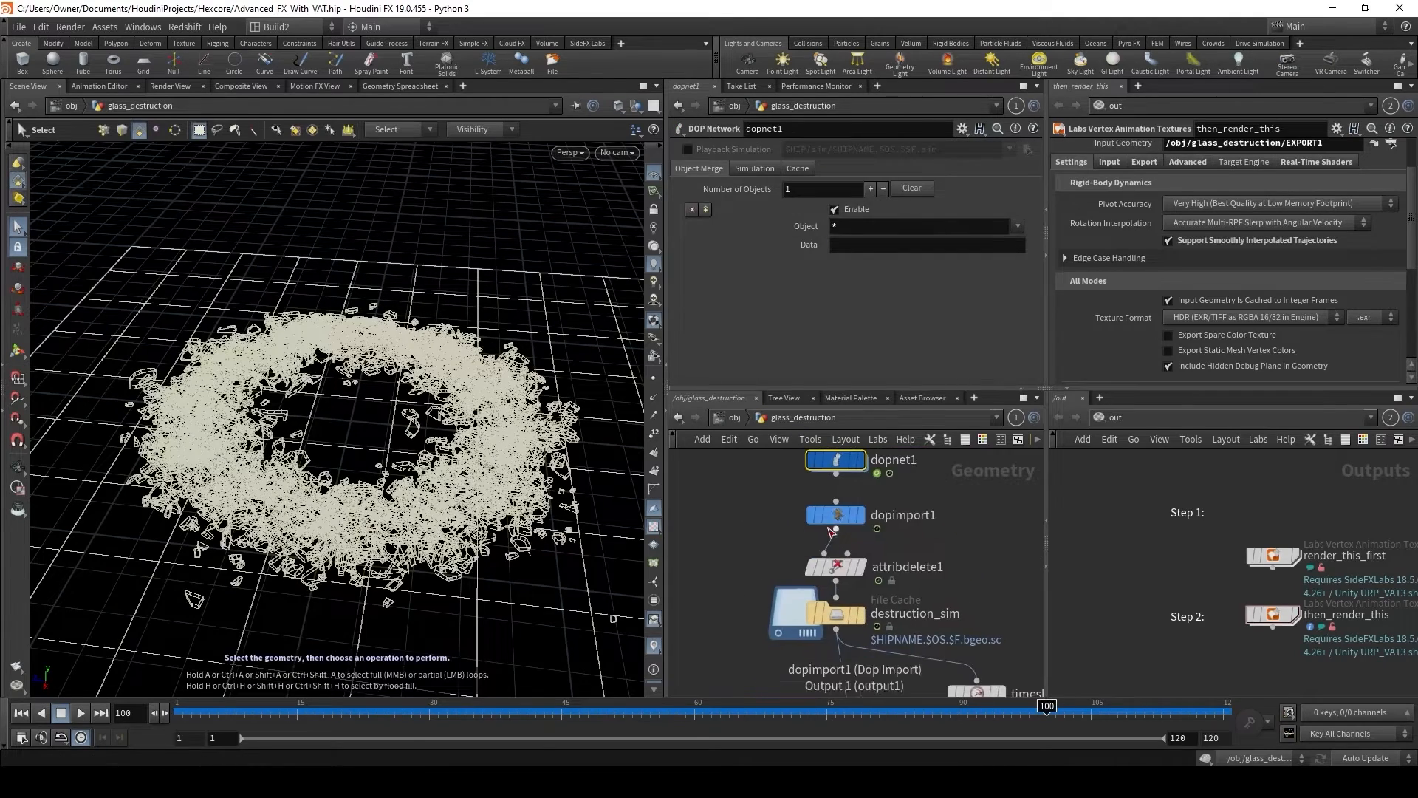
left_click(835, 516)
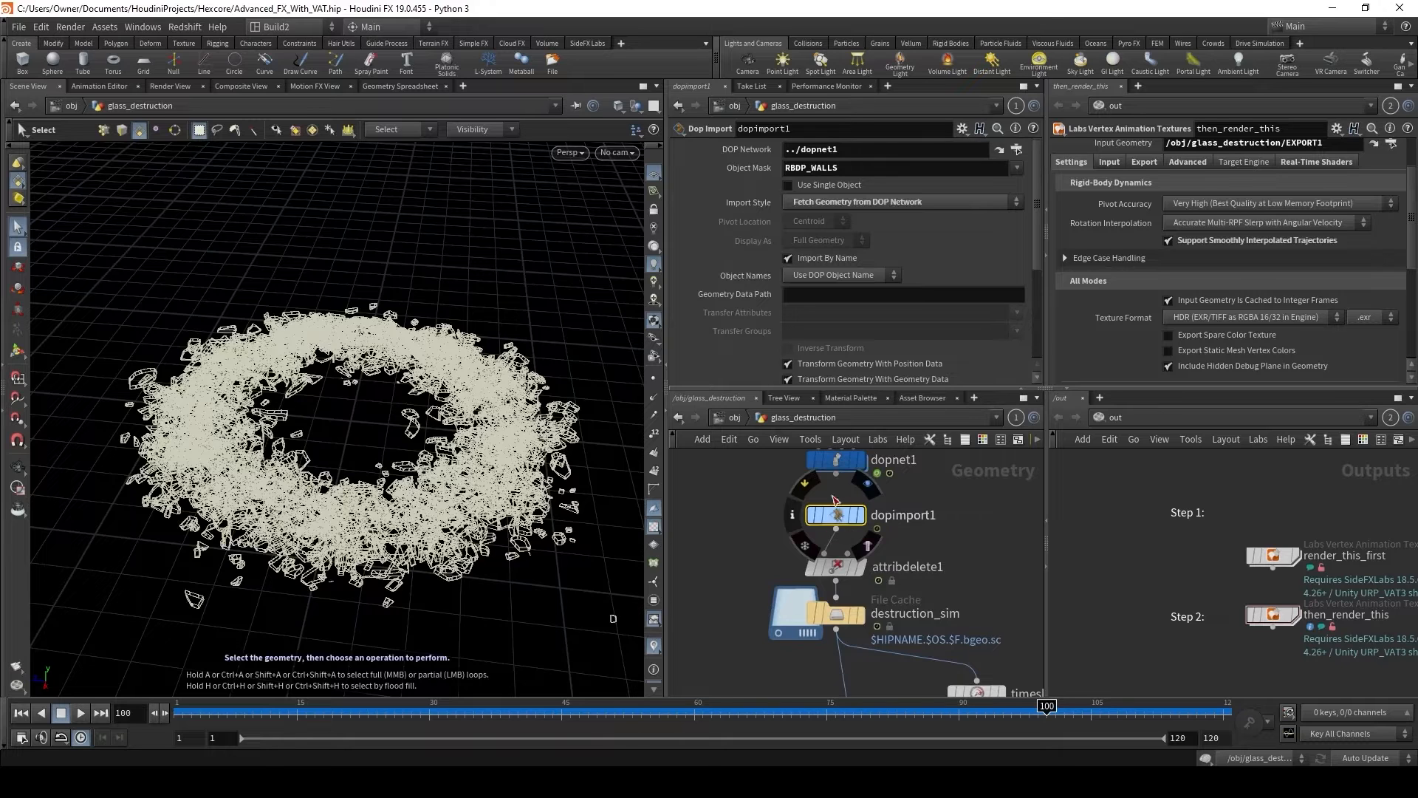
scroll(728, 585, "up", 2)
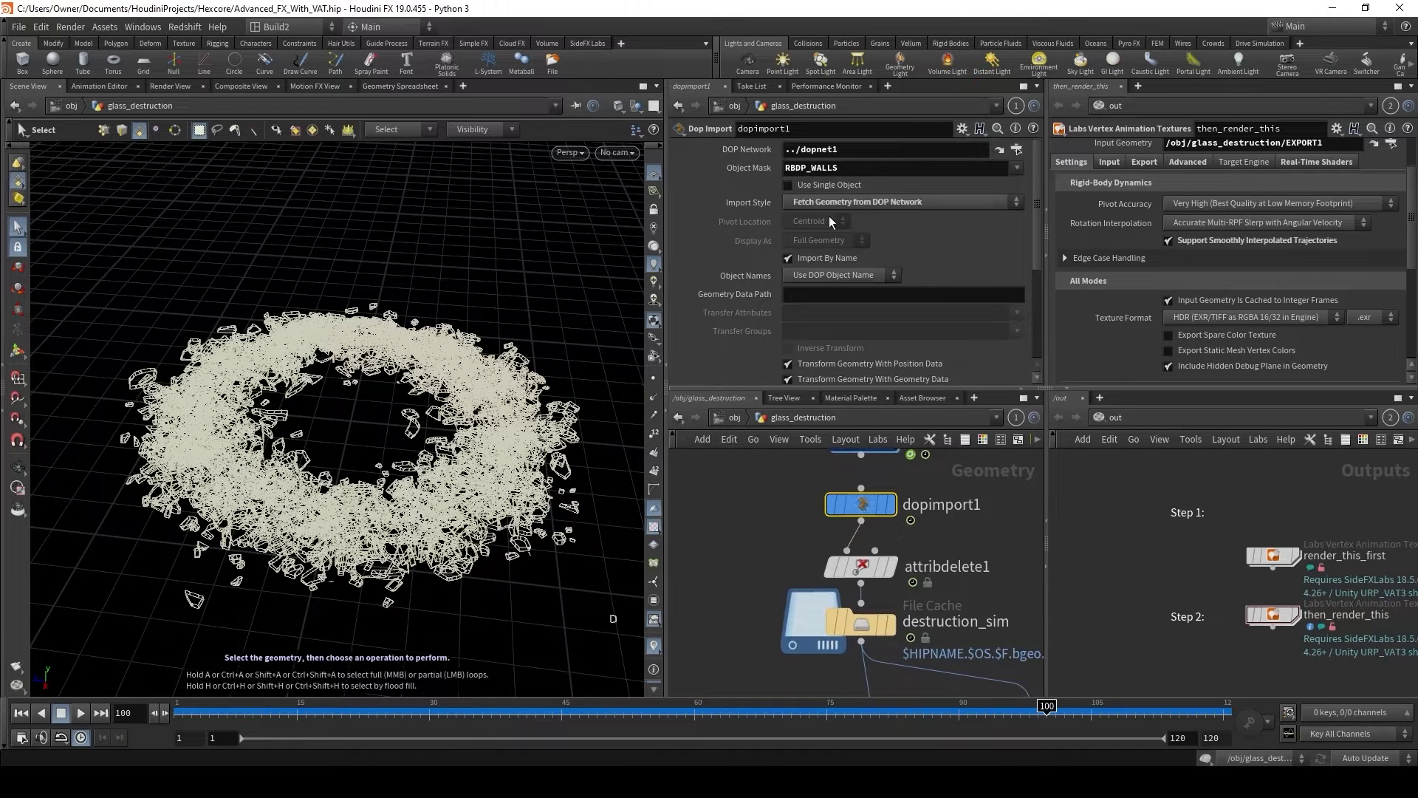
Review the point attributes that attribdelete1 keeps, followed by the destruction_sim file cache.
left_click(858, 568)
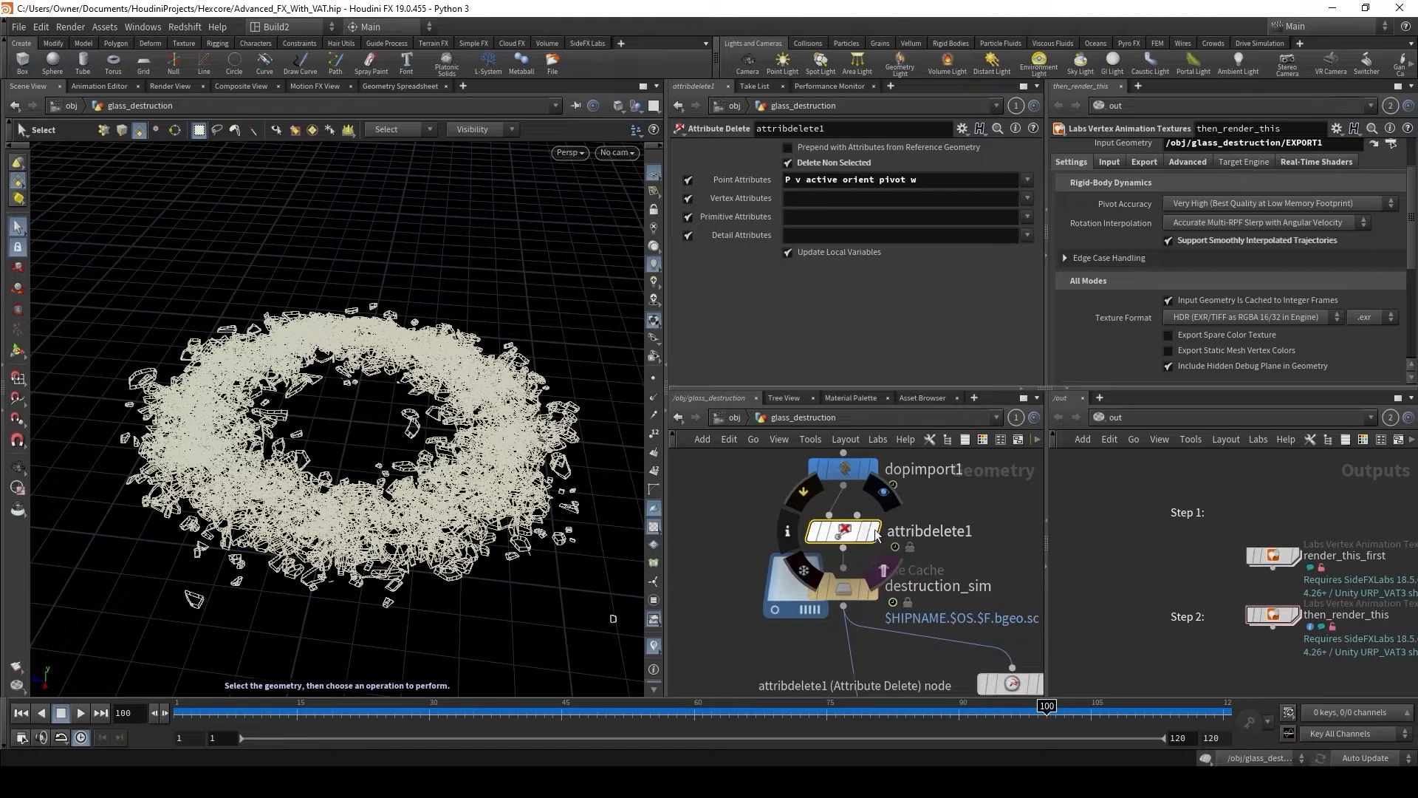
left_click_drag(946, 180, 789, 193)
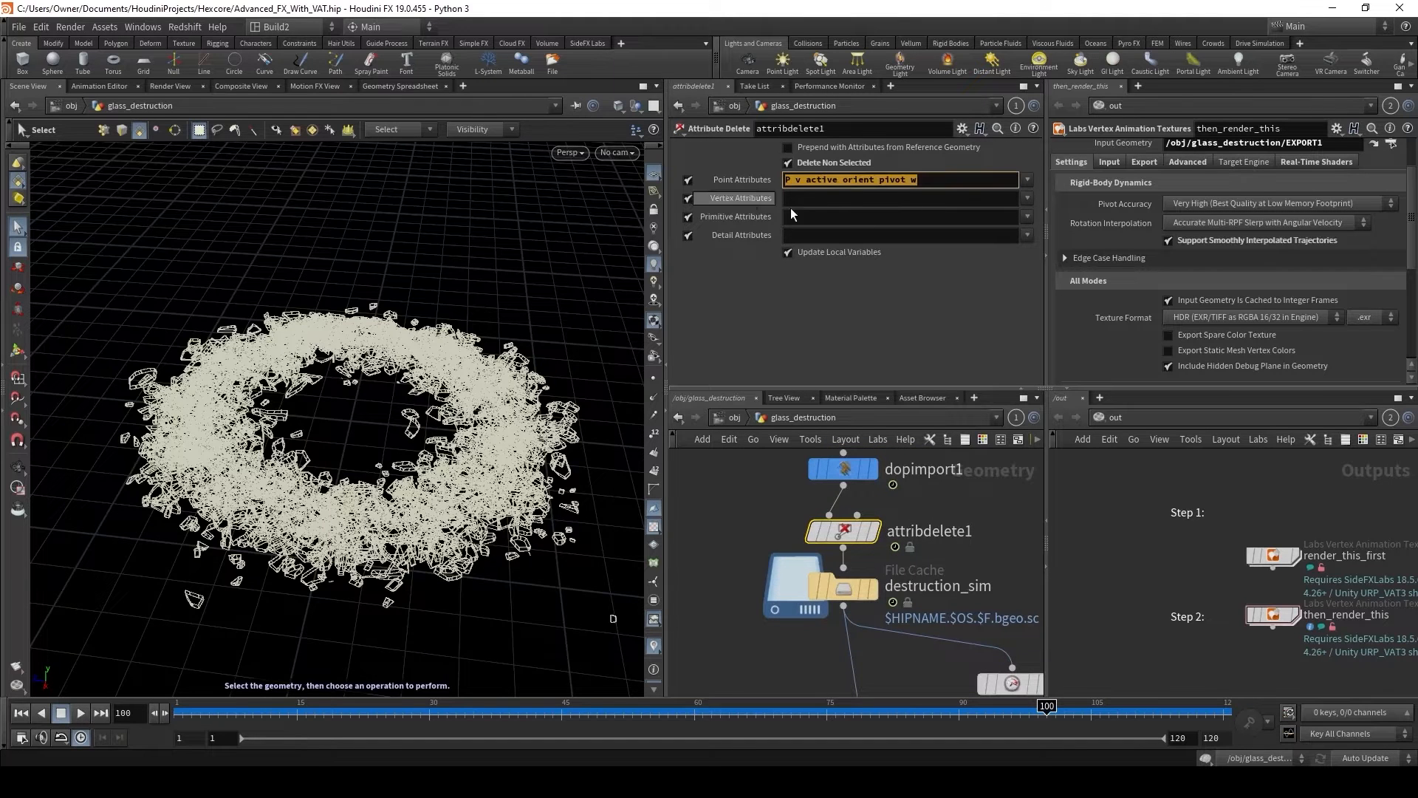
middle_click_drag(745, 561, 745, 505)
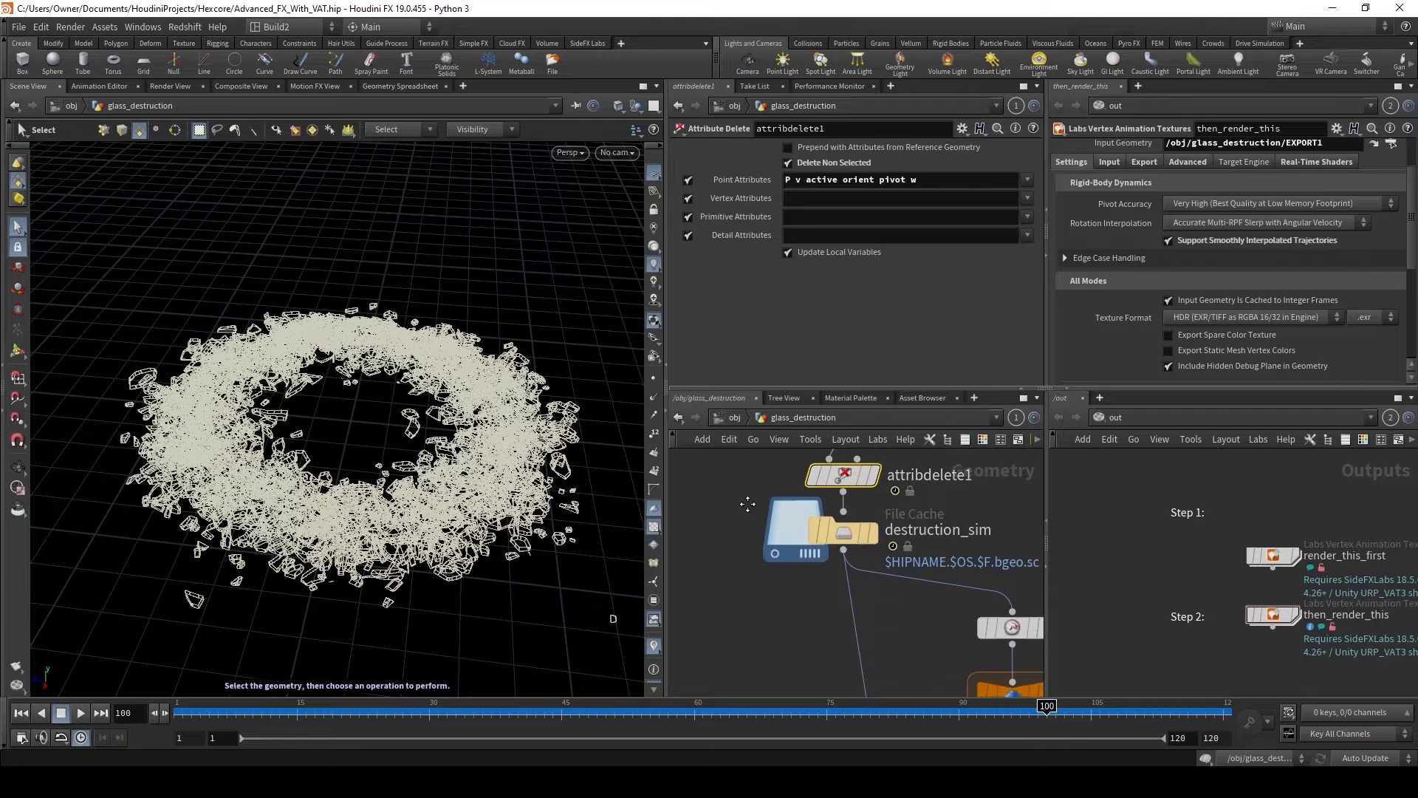
left_click(852, 540)
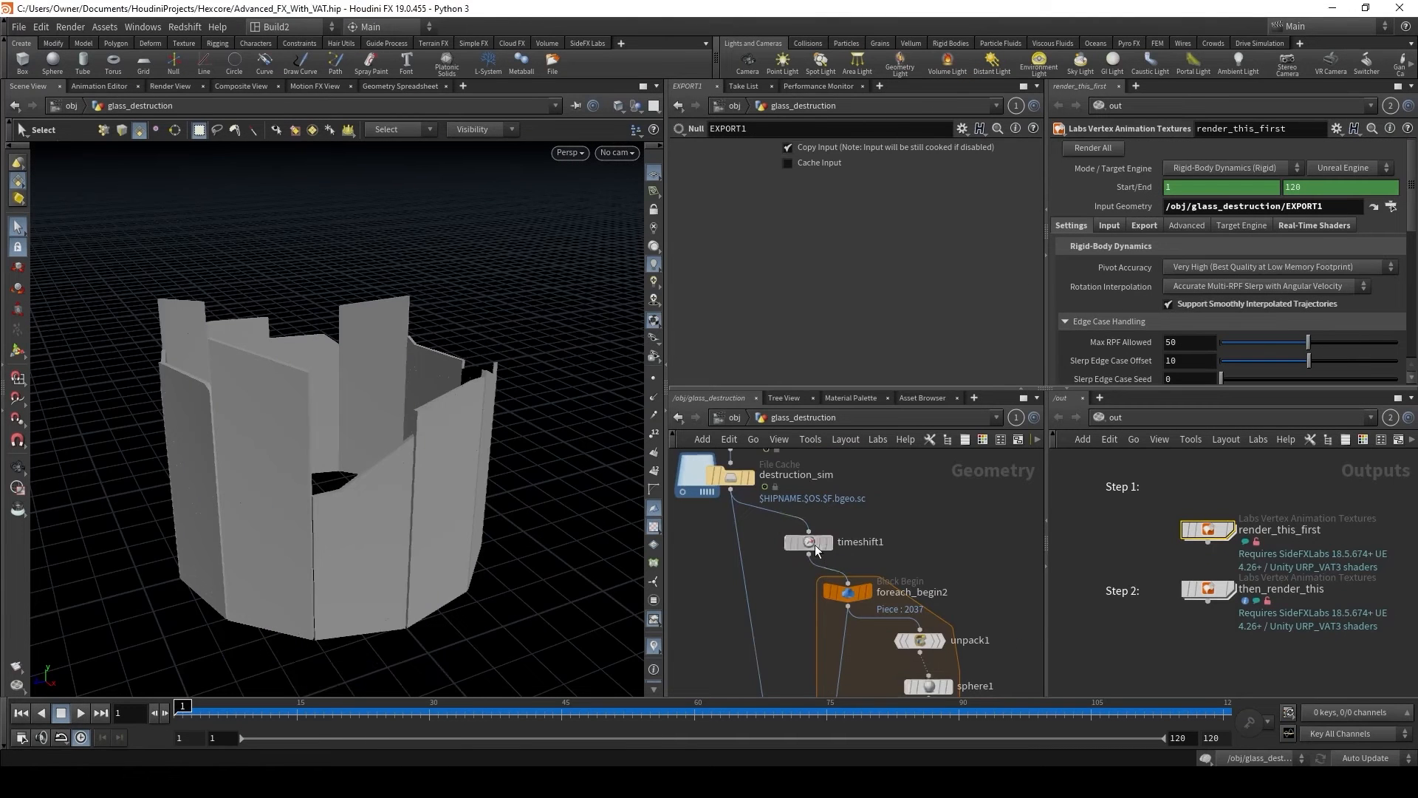
Inspect the timeshift1 frame setting and the foreach_begin2, unpack1 and sphere1 nodes of the per-piece loop.
left_click(810, 542)
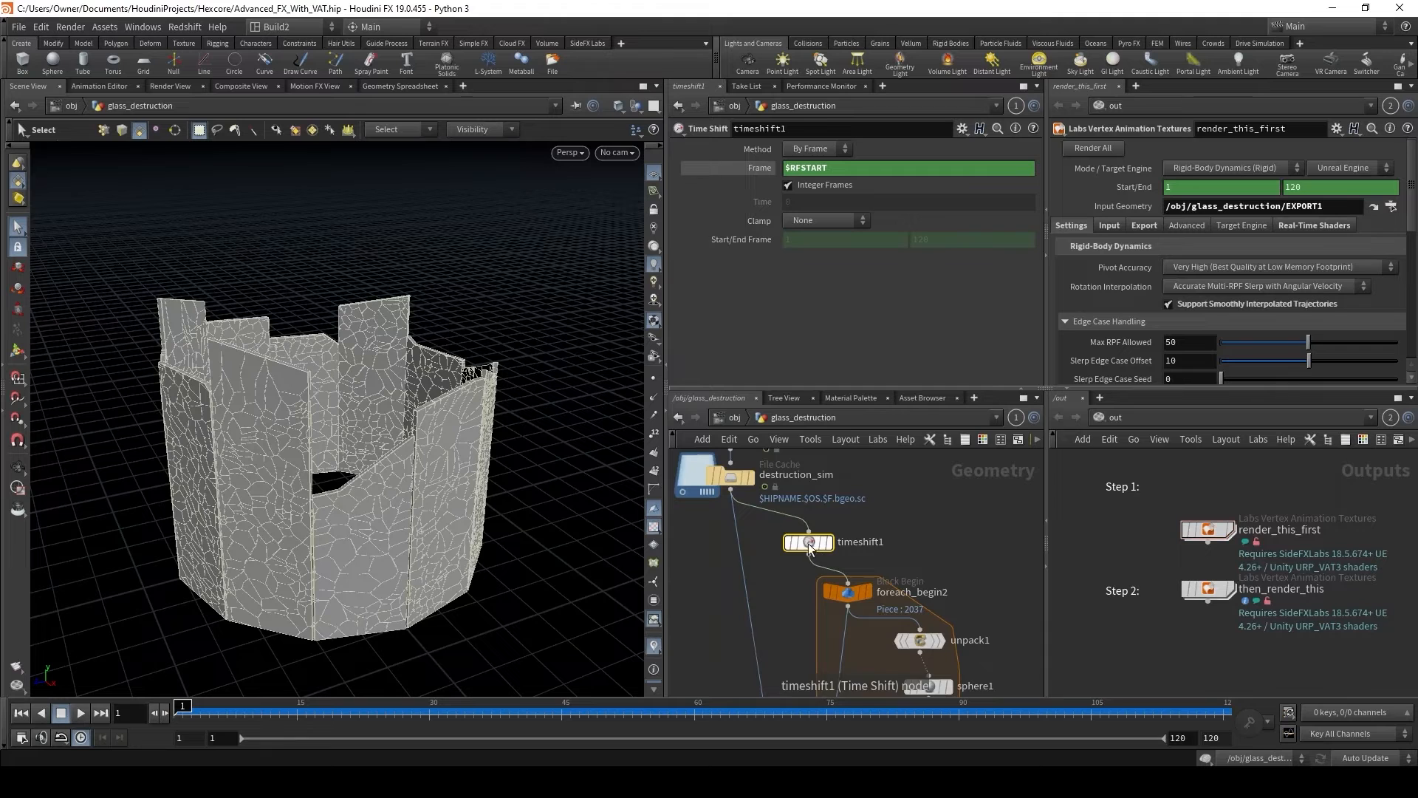
middle_click_drag(758, 616, 724, 502)
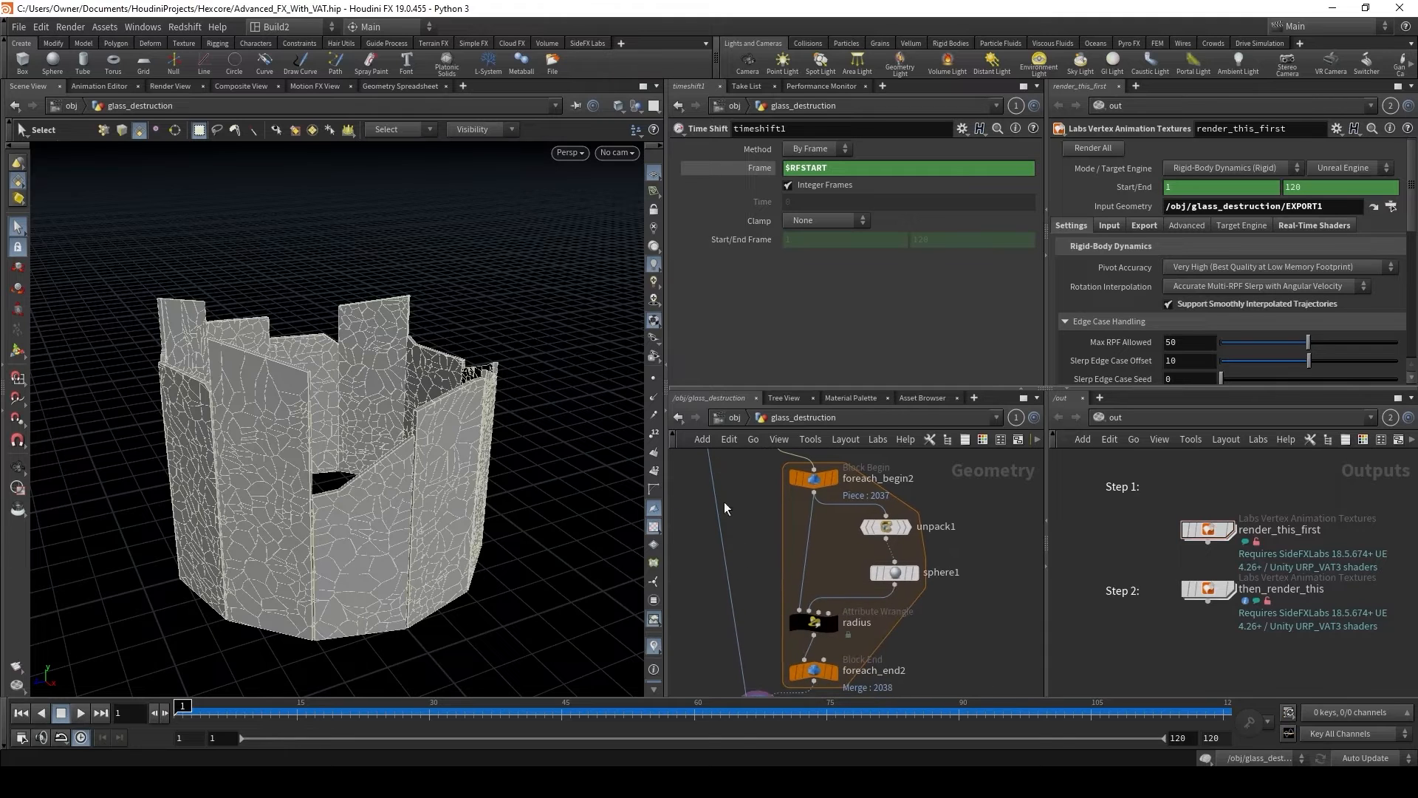
left_click(813, 479)
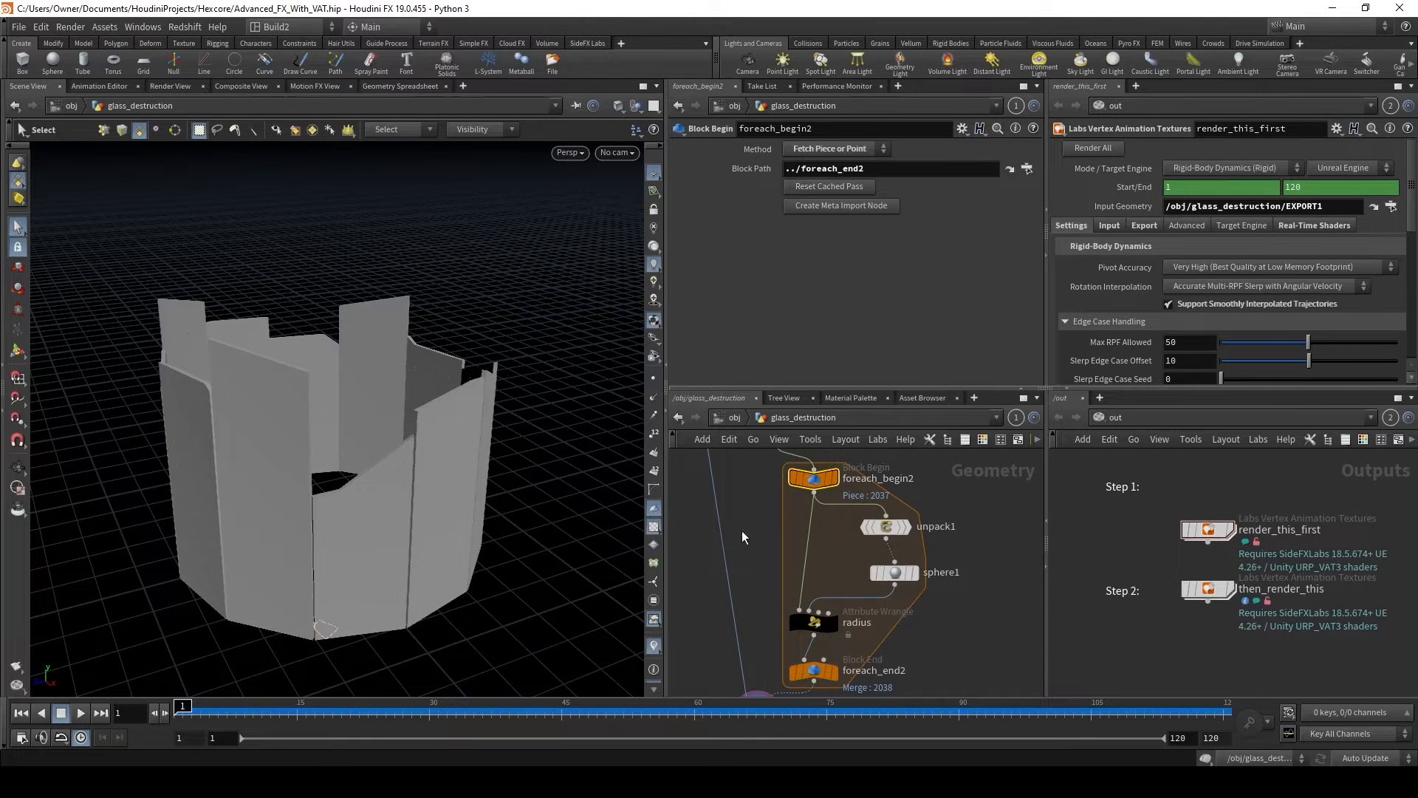
left_click(885, 526)
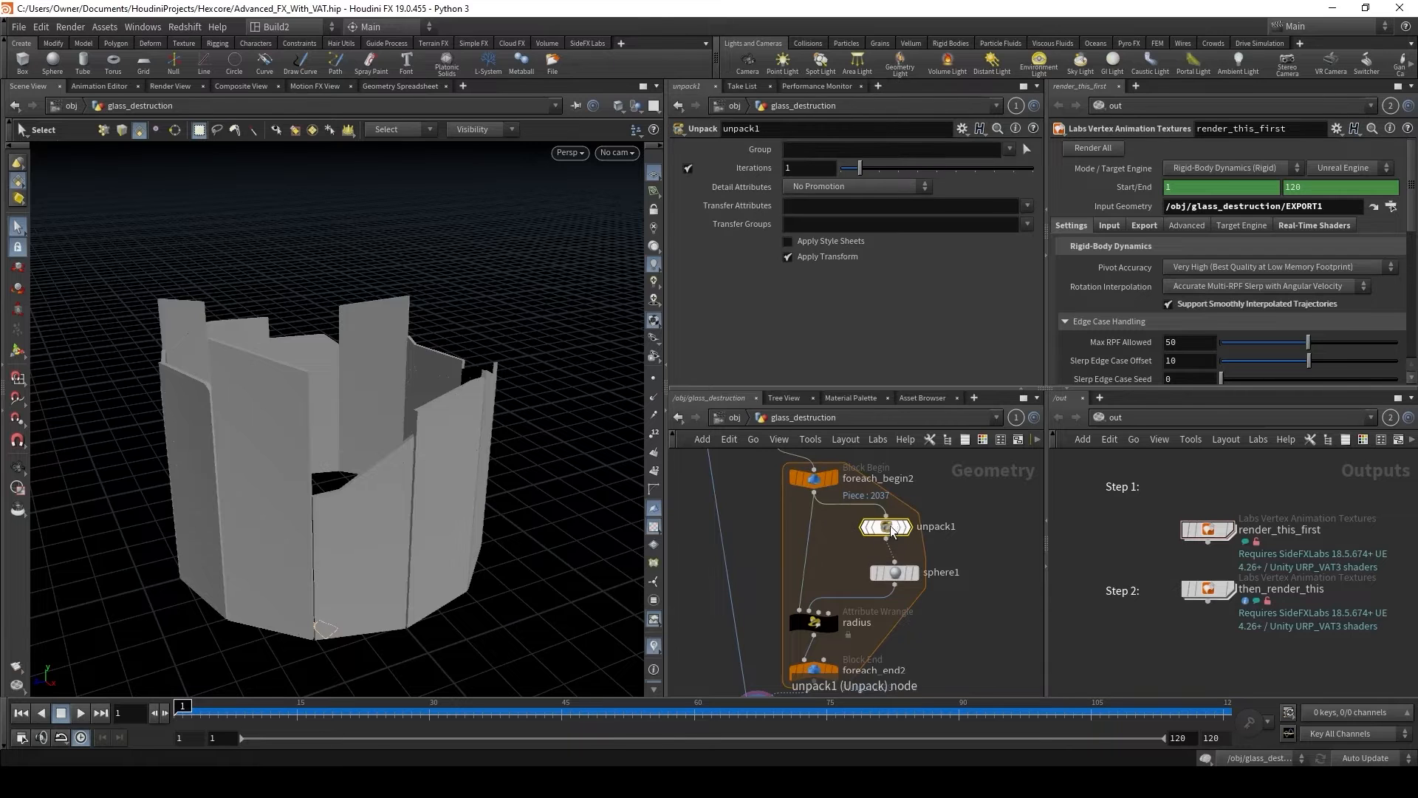
left_click(895, 571)
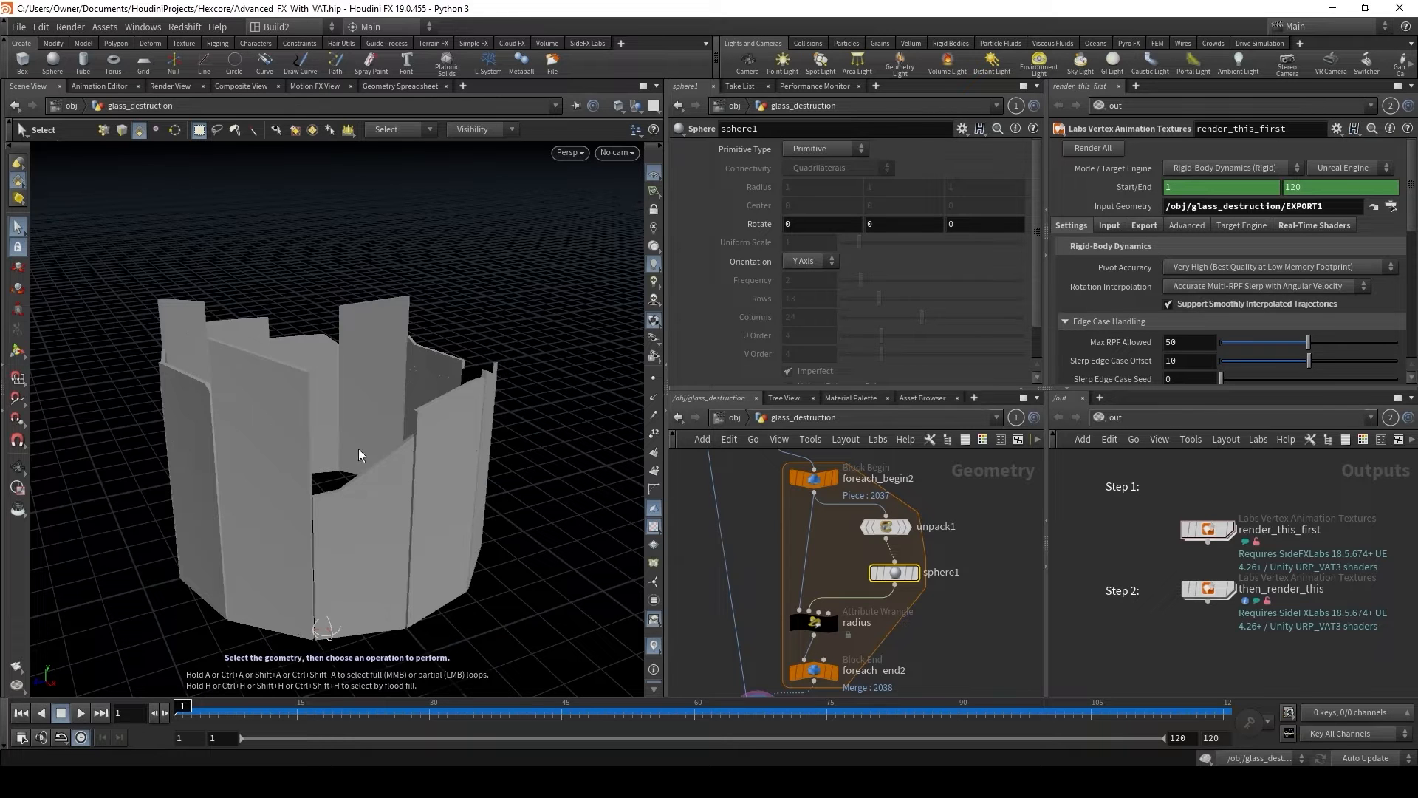
Display the radius Attribute Wrangle and review the VEX code that computes each piece's radius.
scroll(733, 608, "down", 2)
left_click(832, 552)
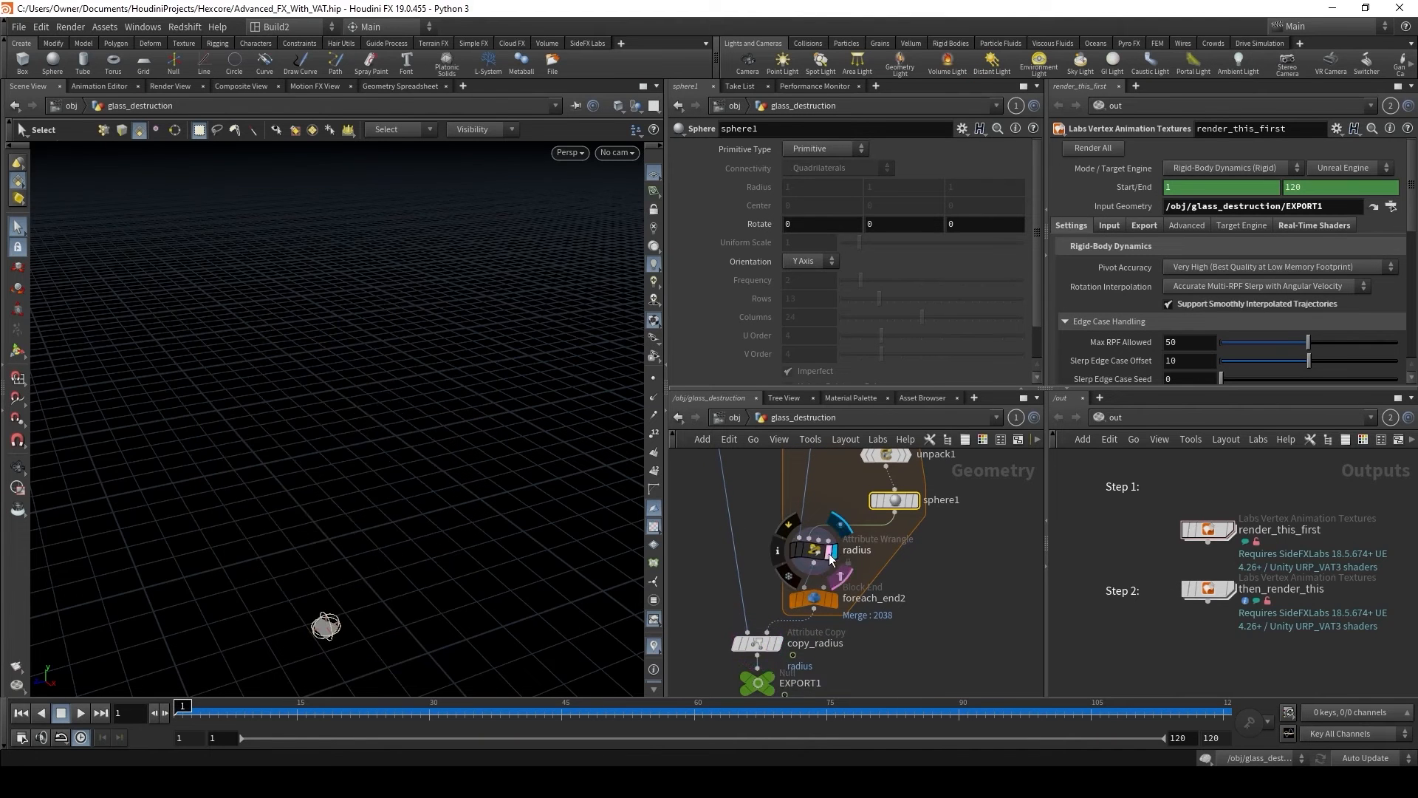
left_click(813, 551)
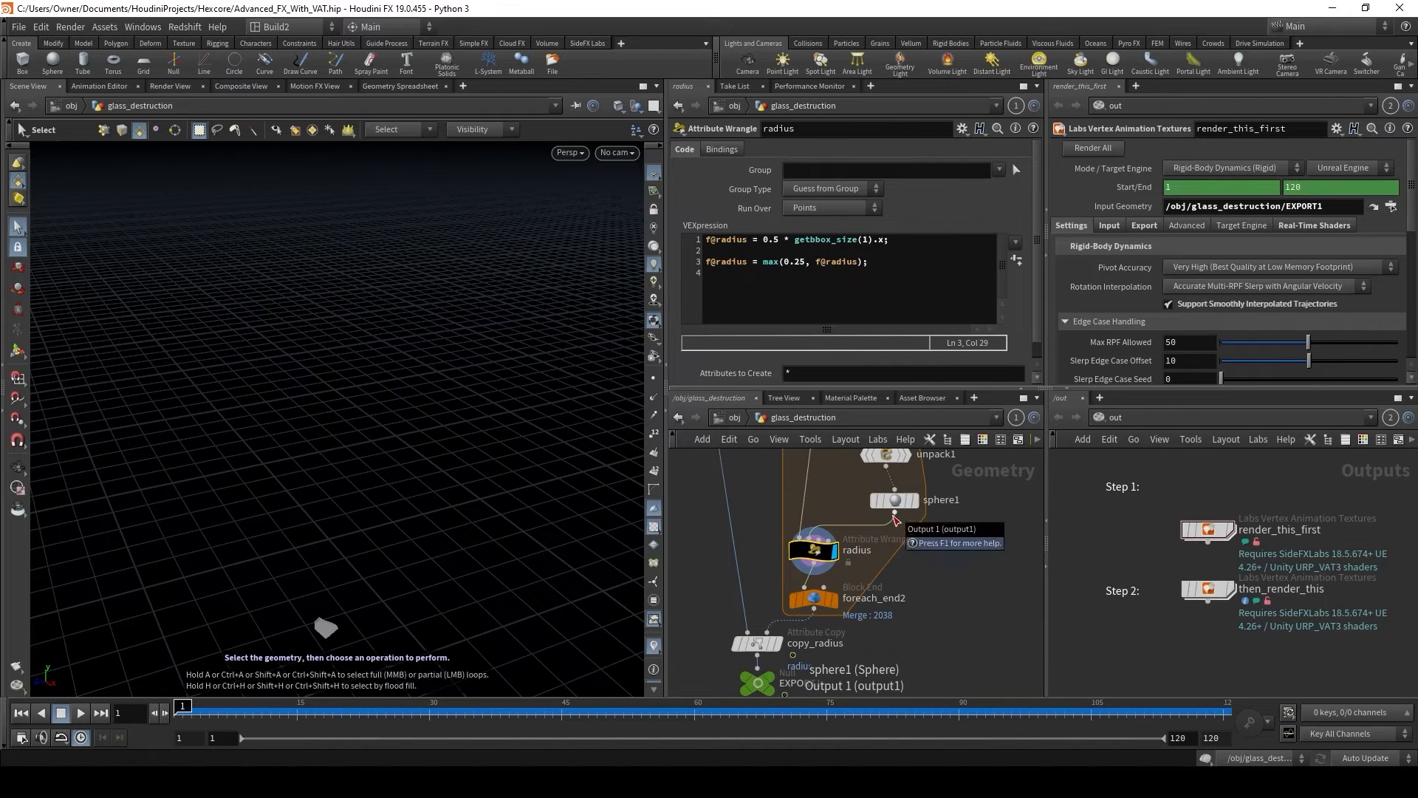
Temporarily wire sphere1 into foreach_end2 to inspect the bounding spheres around the glass, and reconnect the radius wrangle.
left_click_drag(895, 514, 825, 539)
left_click(818, 598)
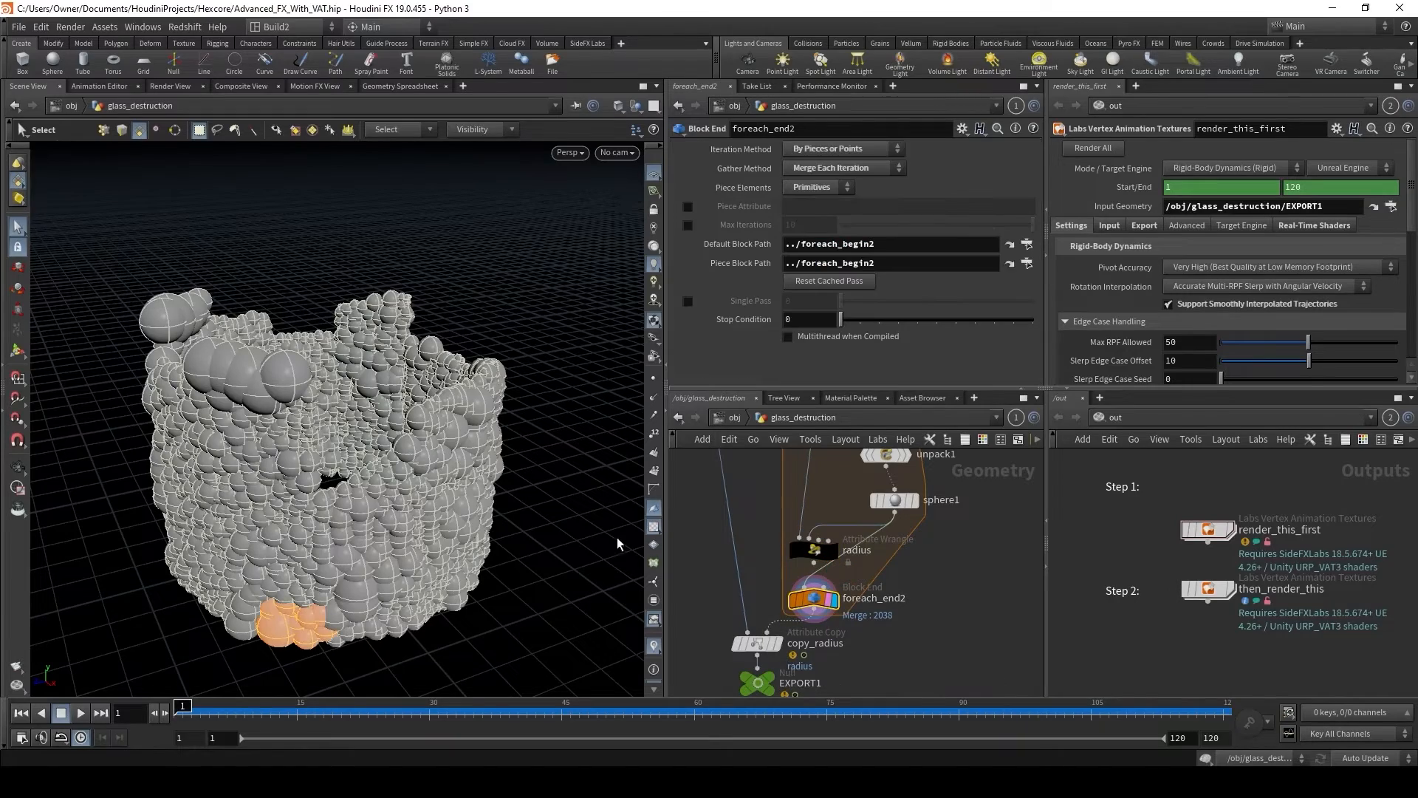
left_click_drag(478, 508, 416, 589, "alt")
right_click_drag(389, 534, 419, 412)
left_click_drag(419, 412, 304, 389)
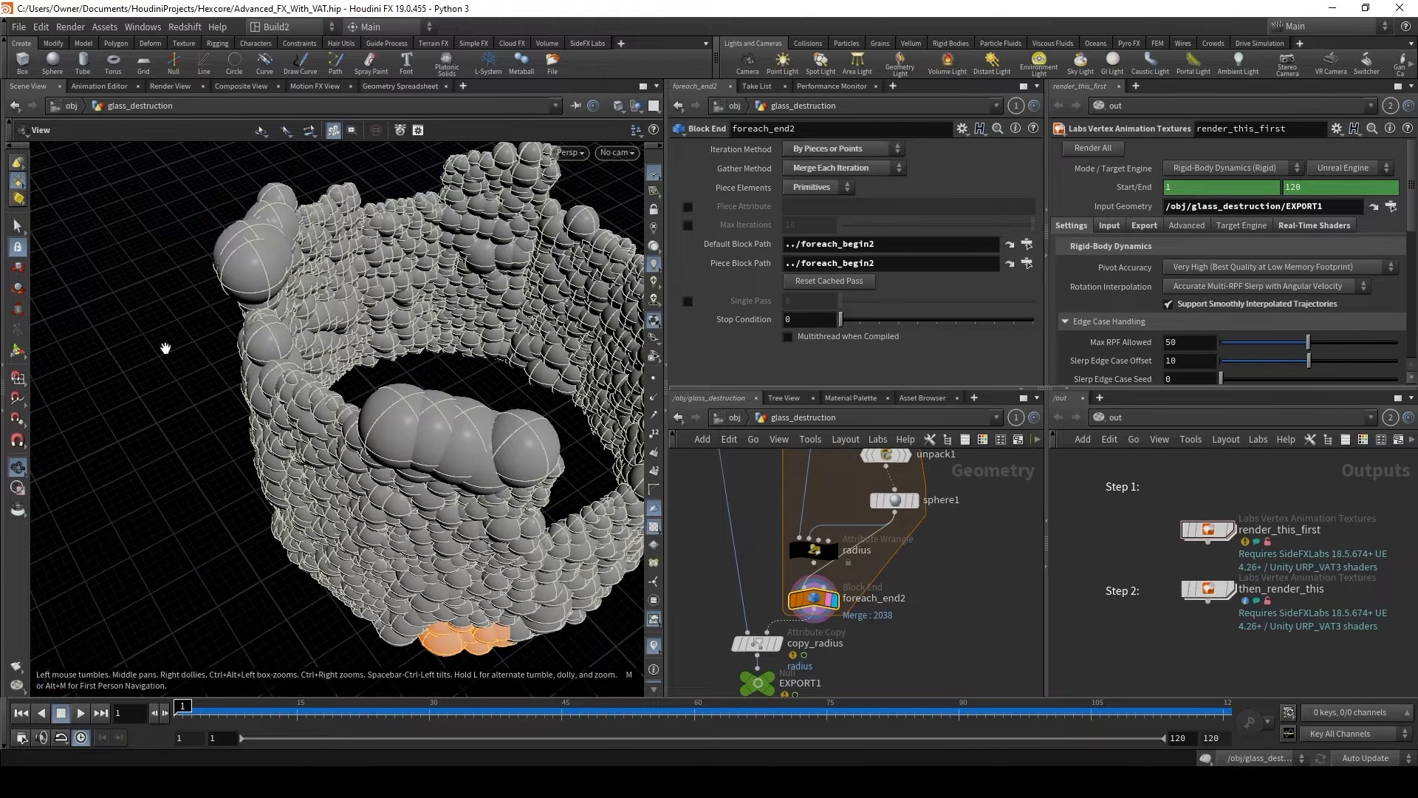
key("s")
left_click_drag(813, 563, 805, 587)
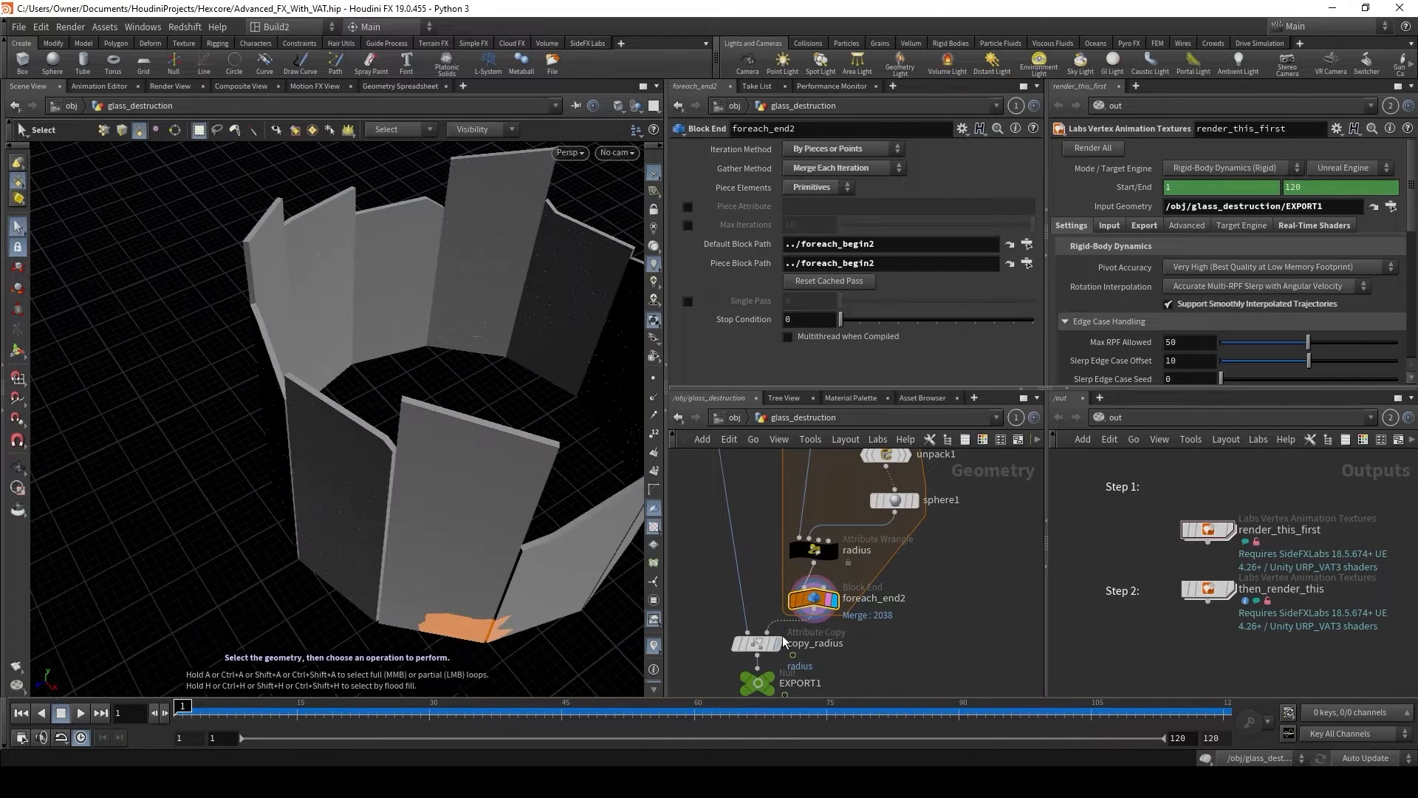
mouse_move(817, 596)
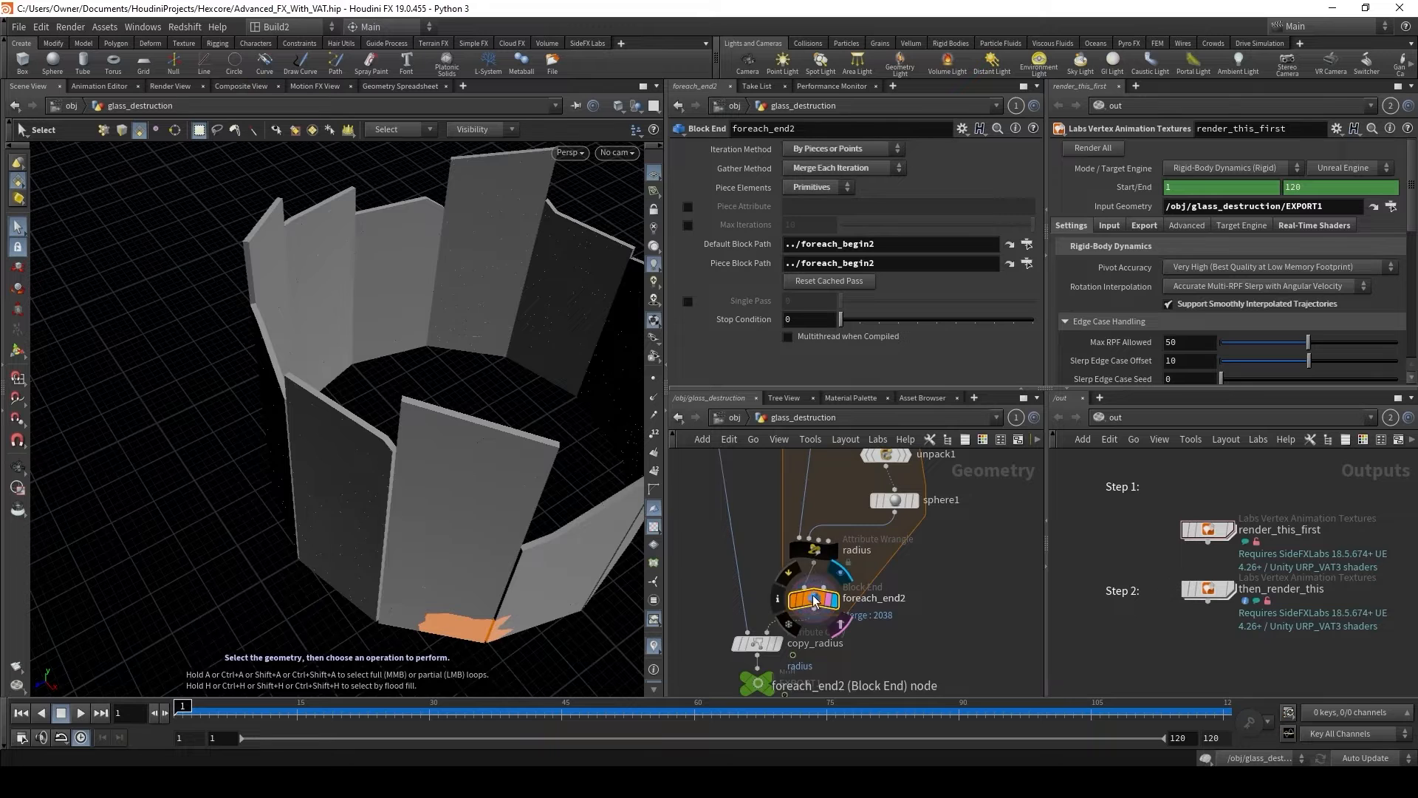
Recheck the radius wrangle's code, and display the copy_radius node to review which attribute it copies.
left_click(815, 555)
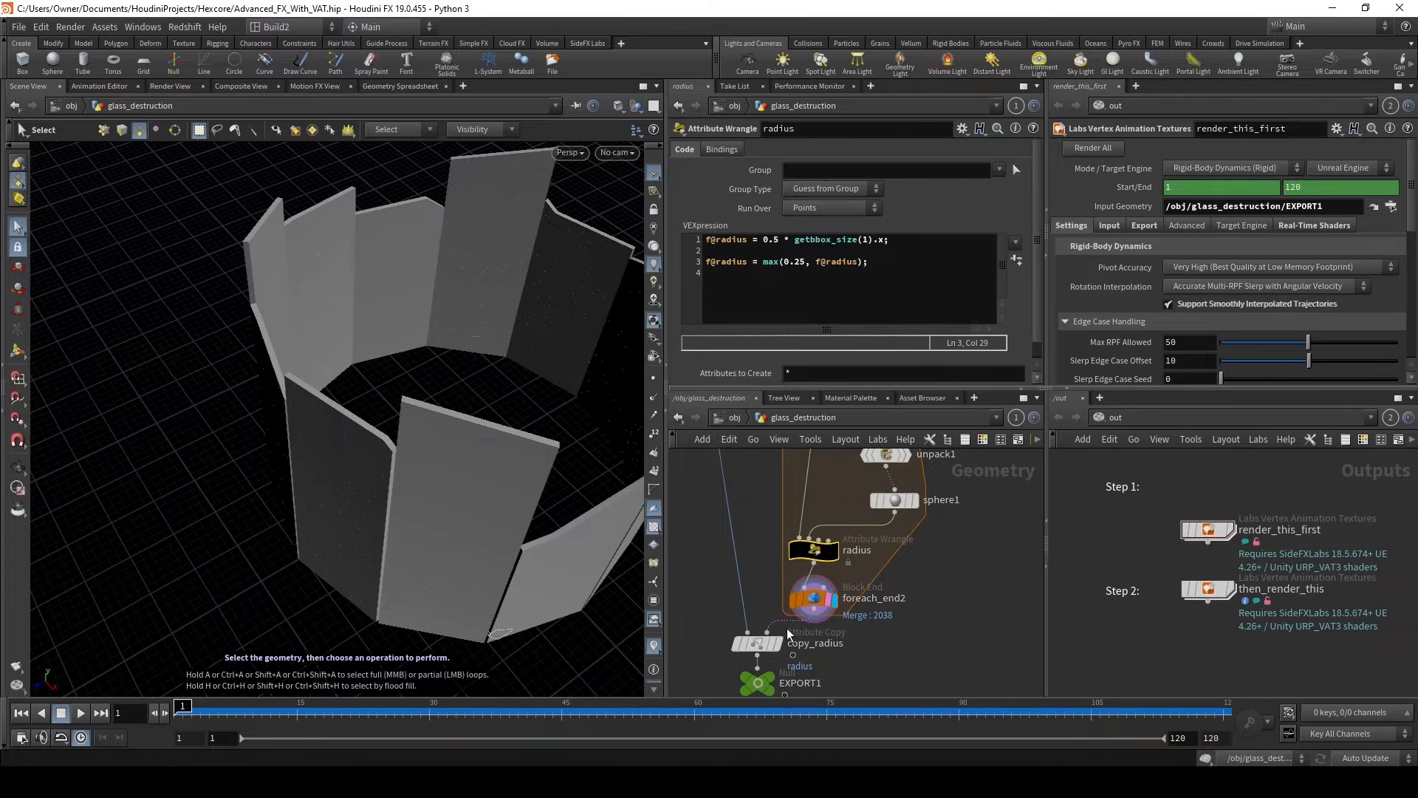
mouse_move(780, 637)
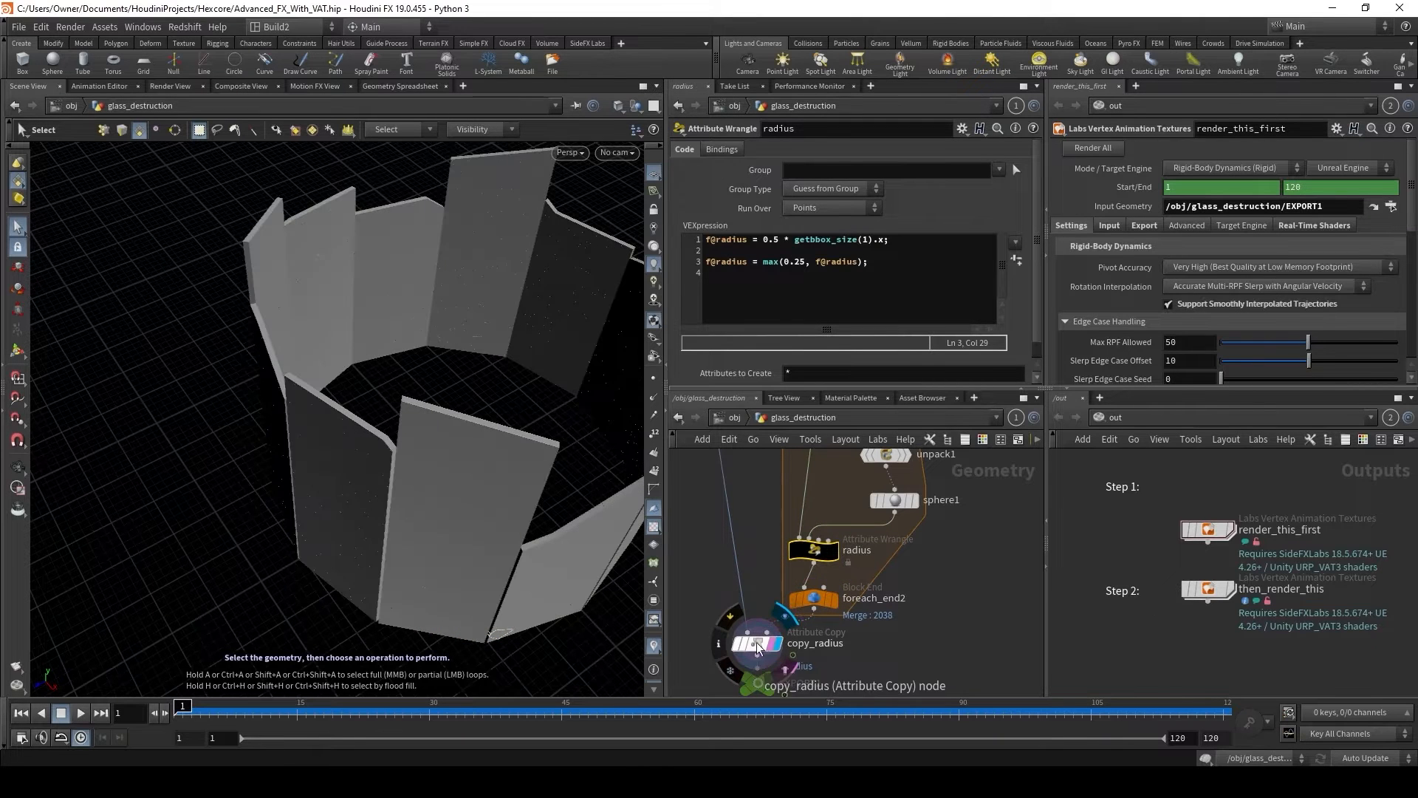
left_click(759, 648)
middle_click_drag(924, 655, 929, 610)
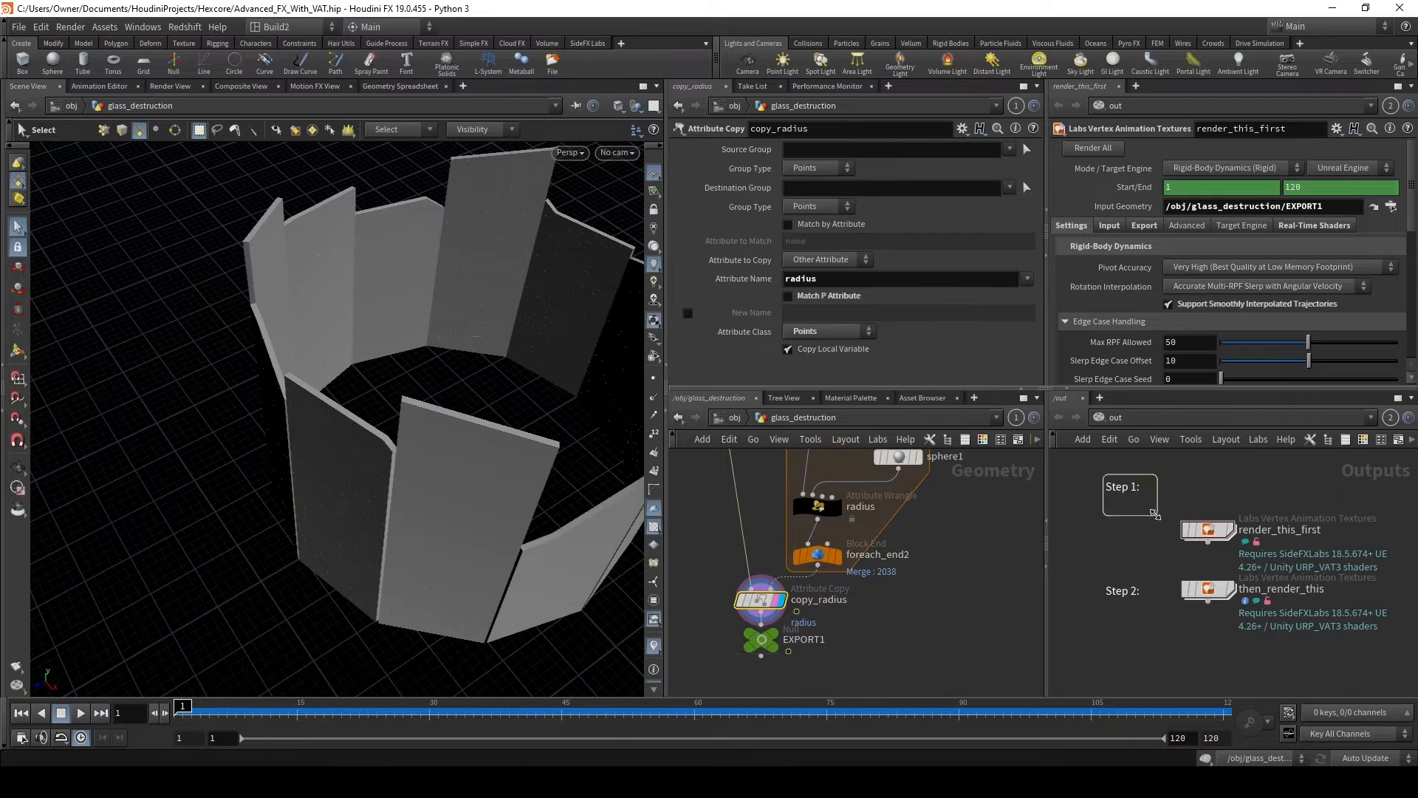
Select the render_this_first output node and review its general settings down to the target texture width.
mouse_move(1219, 539)
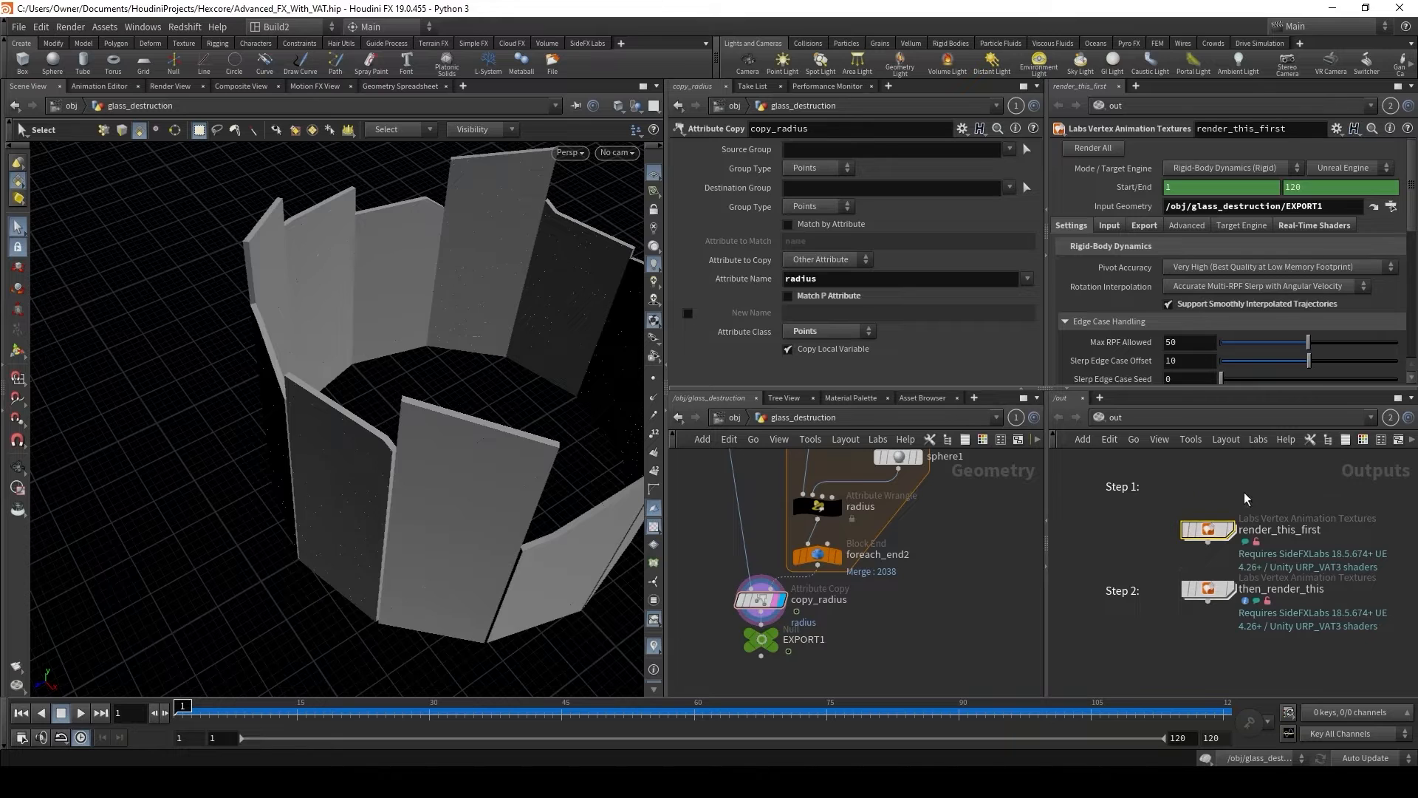
scroll(1079, 322, "down", 10)
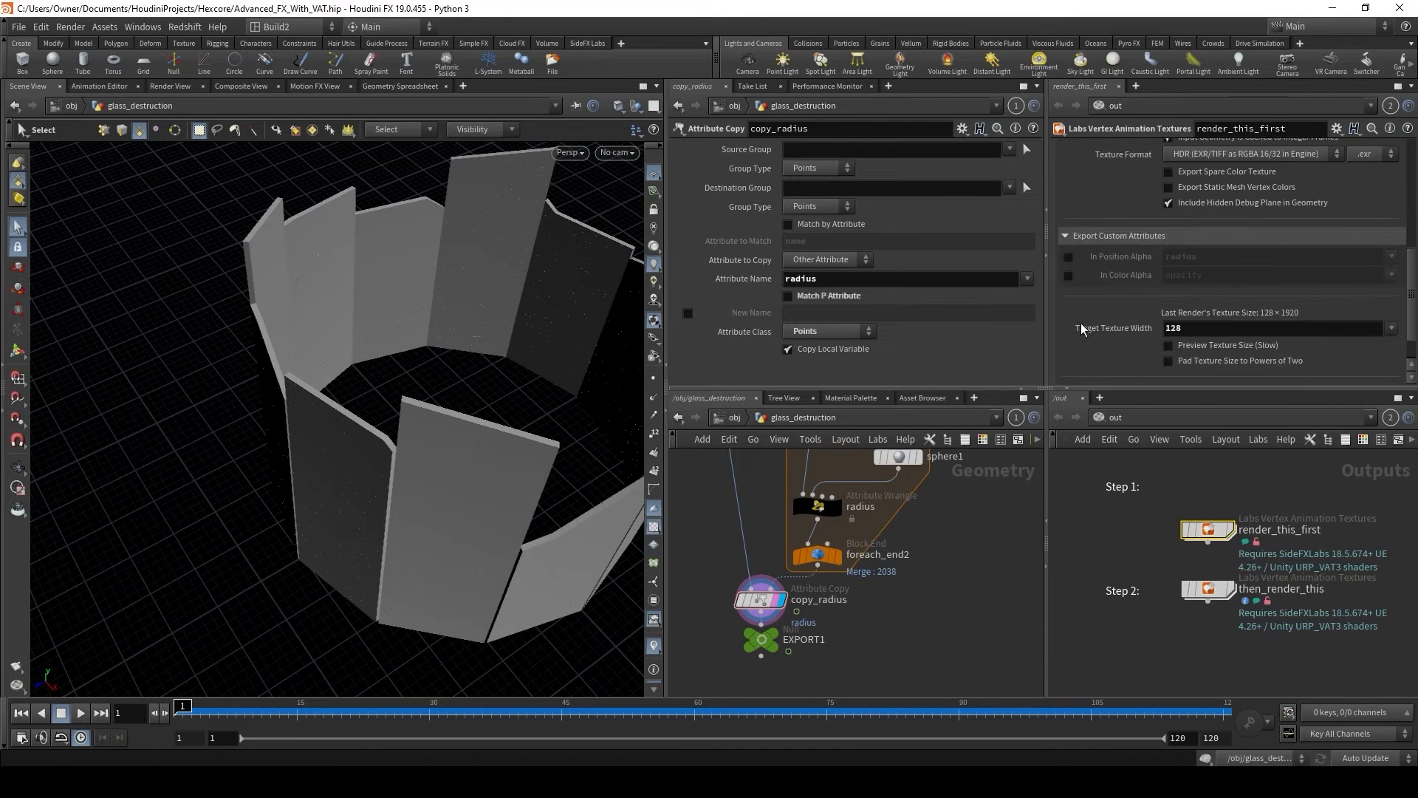
scroll(1082, 333, "down", 2)
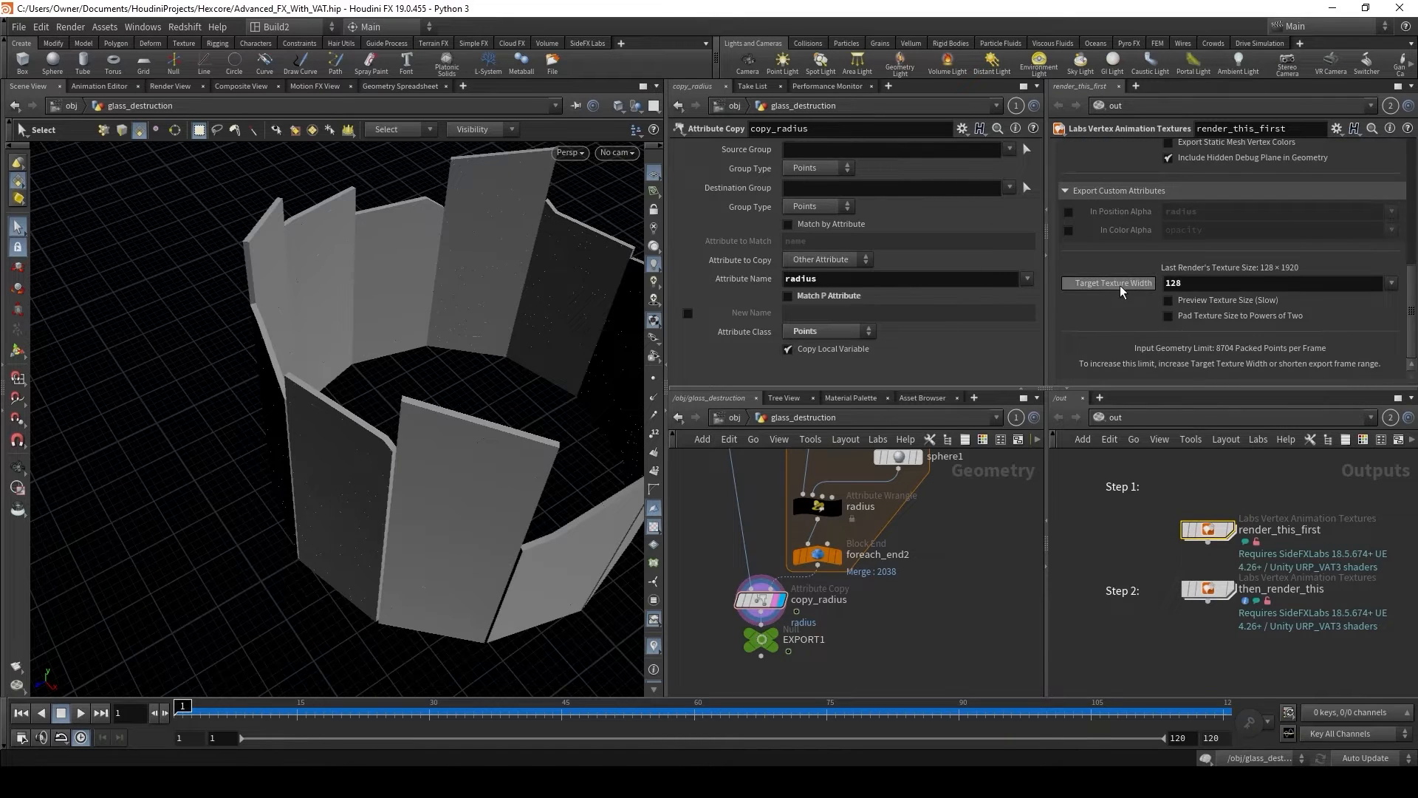
scroll(1119, 292, "up", 12)
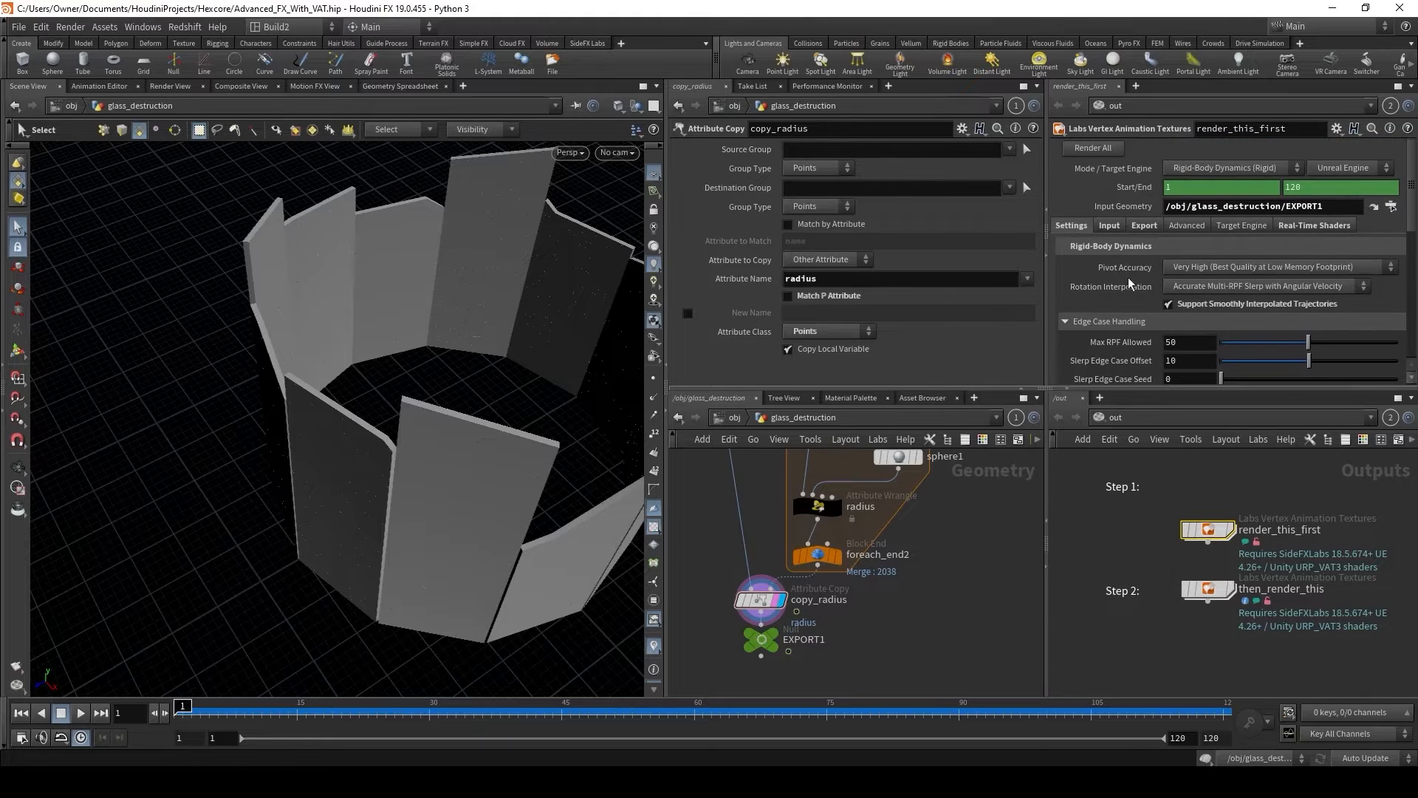
Review the input requirements, export path, advanced, target engine and real-time shader options of render_this_first.
left_click(1112, 227)
scroll(1110, 242, "down", 3)
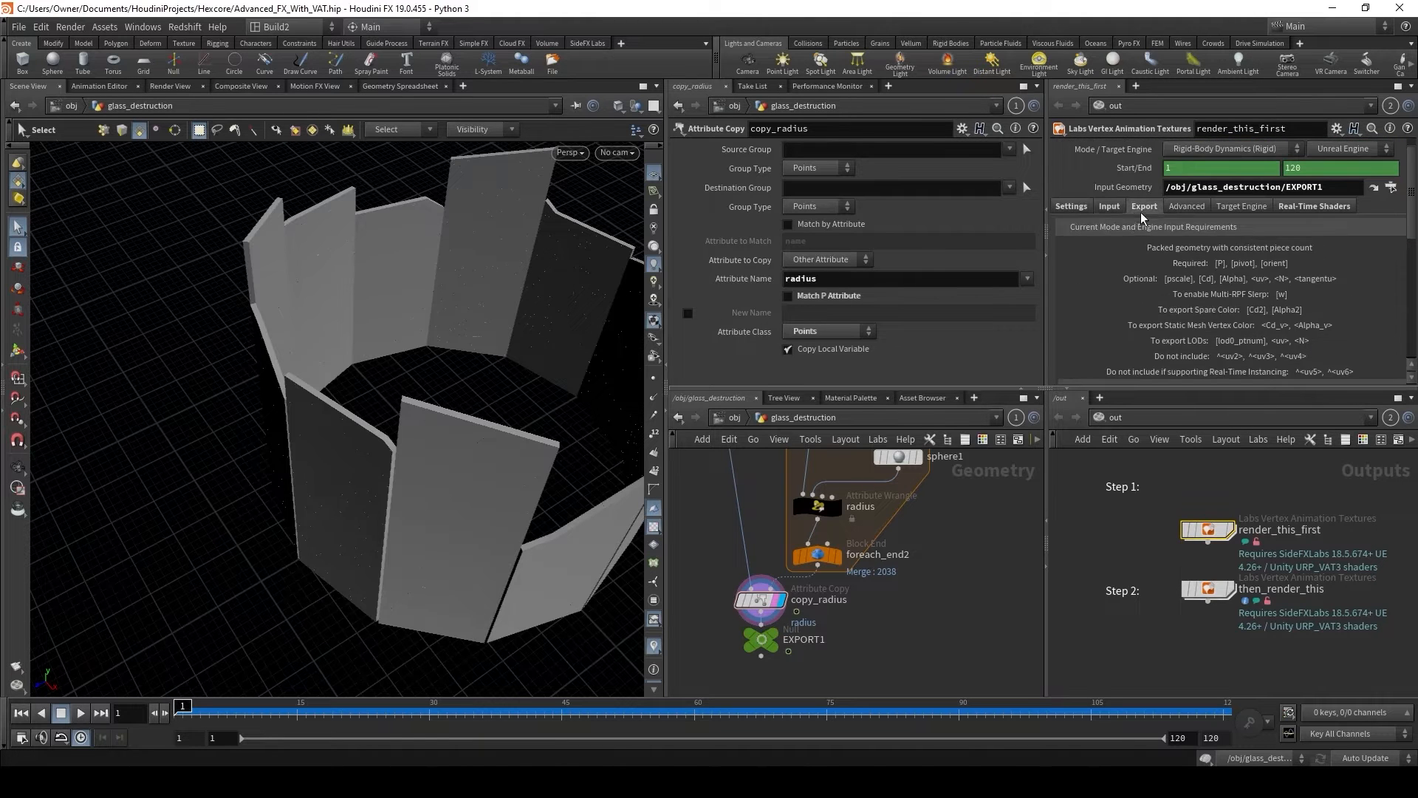
left_click(1142, 209)
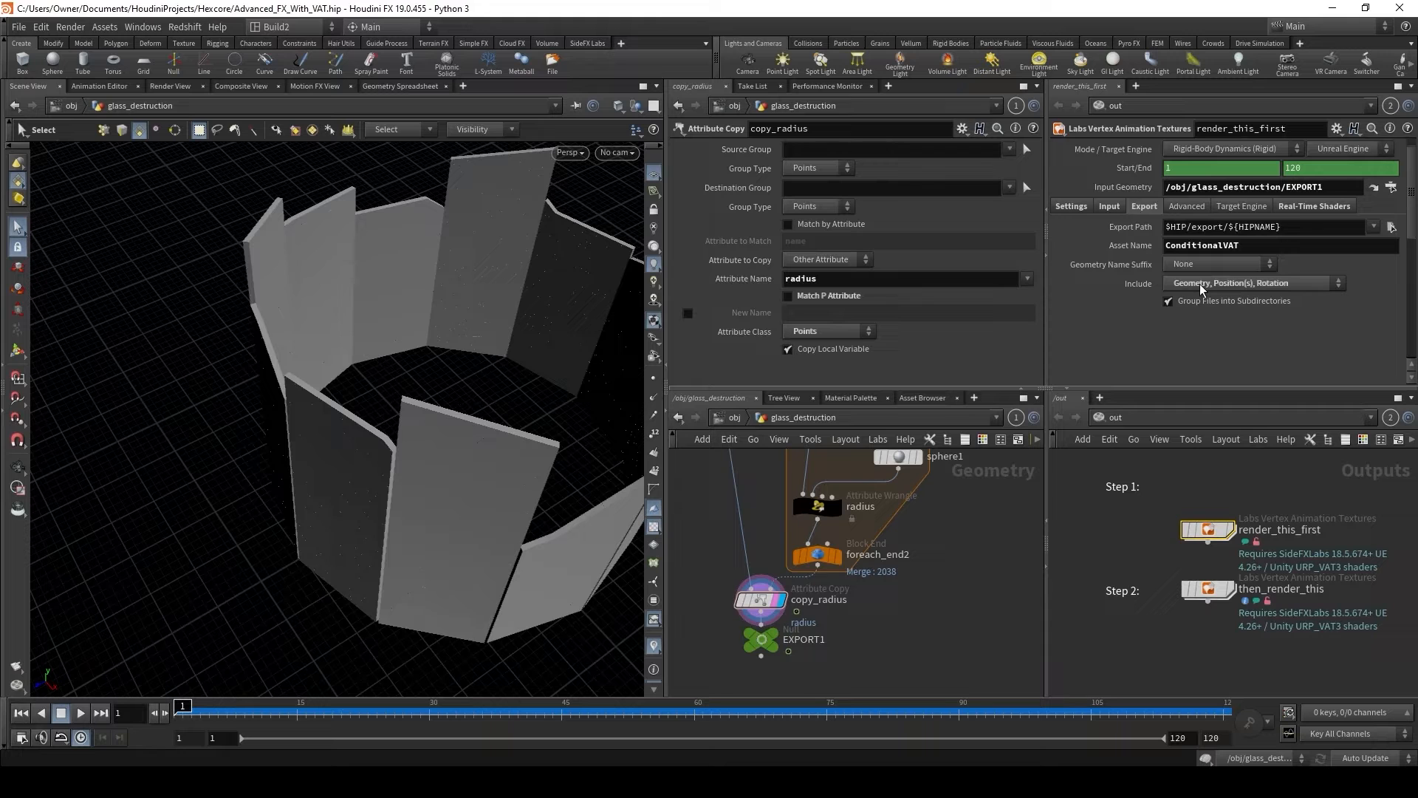
left_click(1189, 208)
left_click(1239, 206)
left_click(1307, 205)
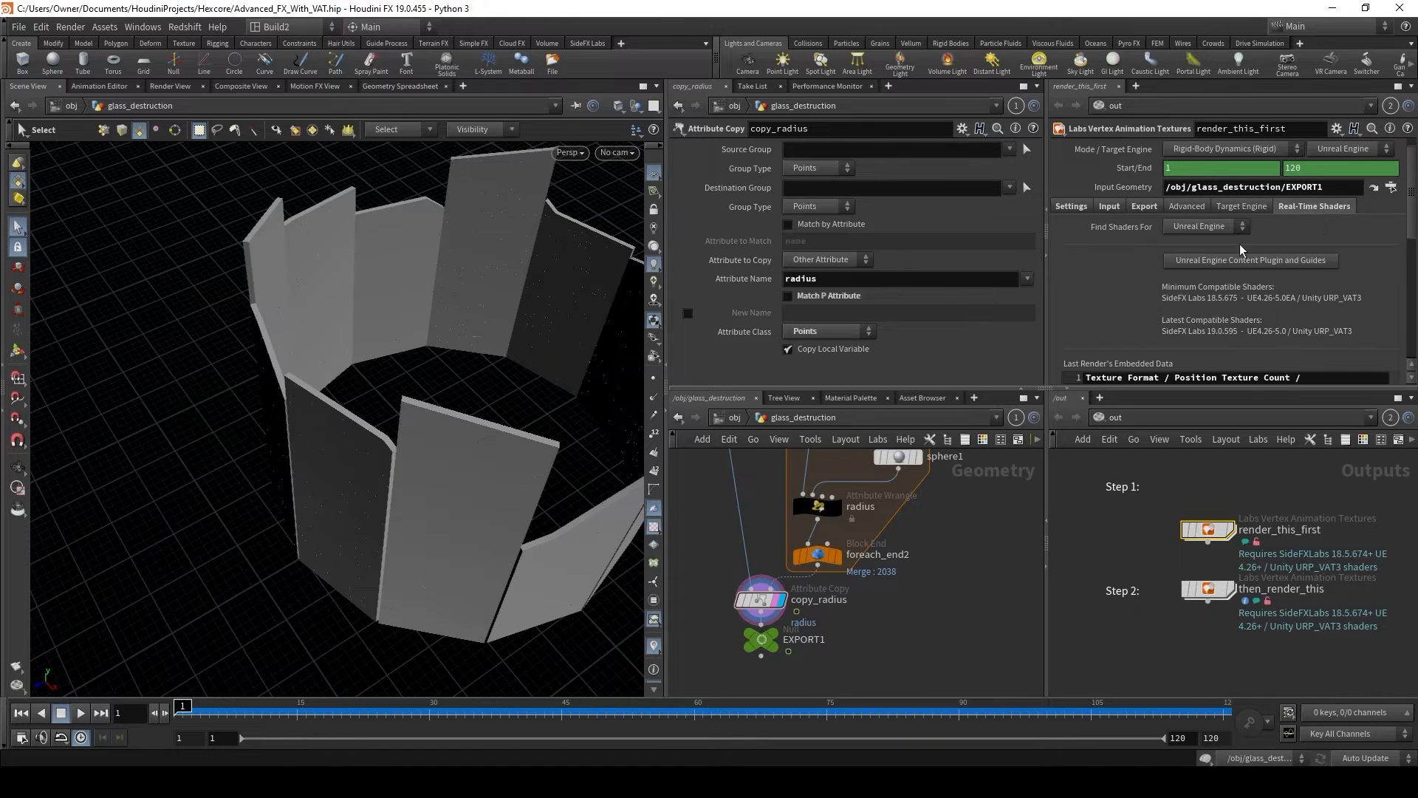
Select the then_render_this output node and review its rigid-body, texture format and radius custom attribute export settings.
scroll(1136, 286, "up", 1)
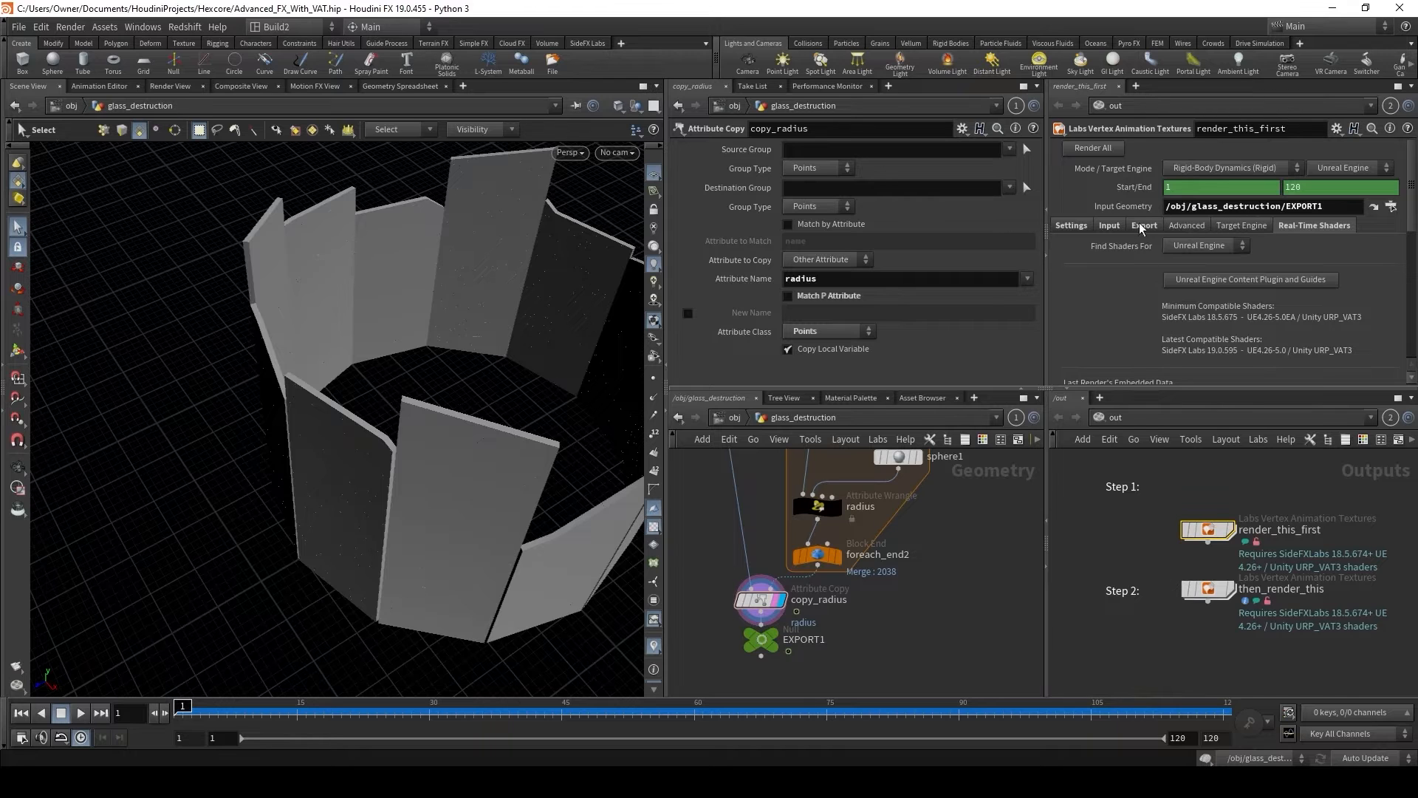
left_click(1208, 589)
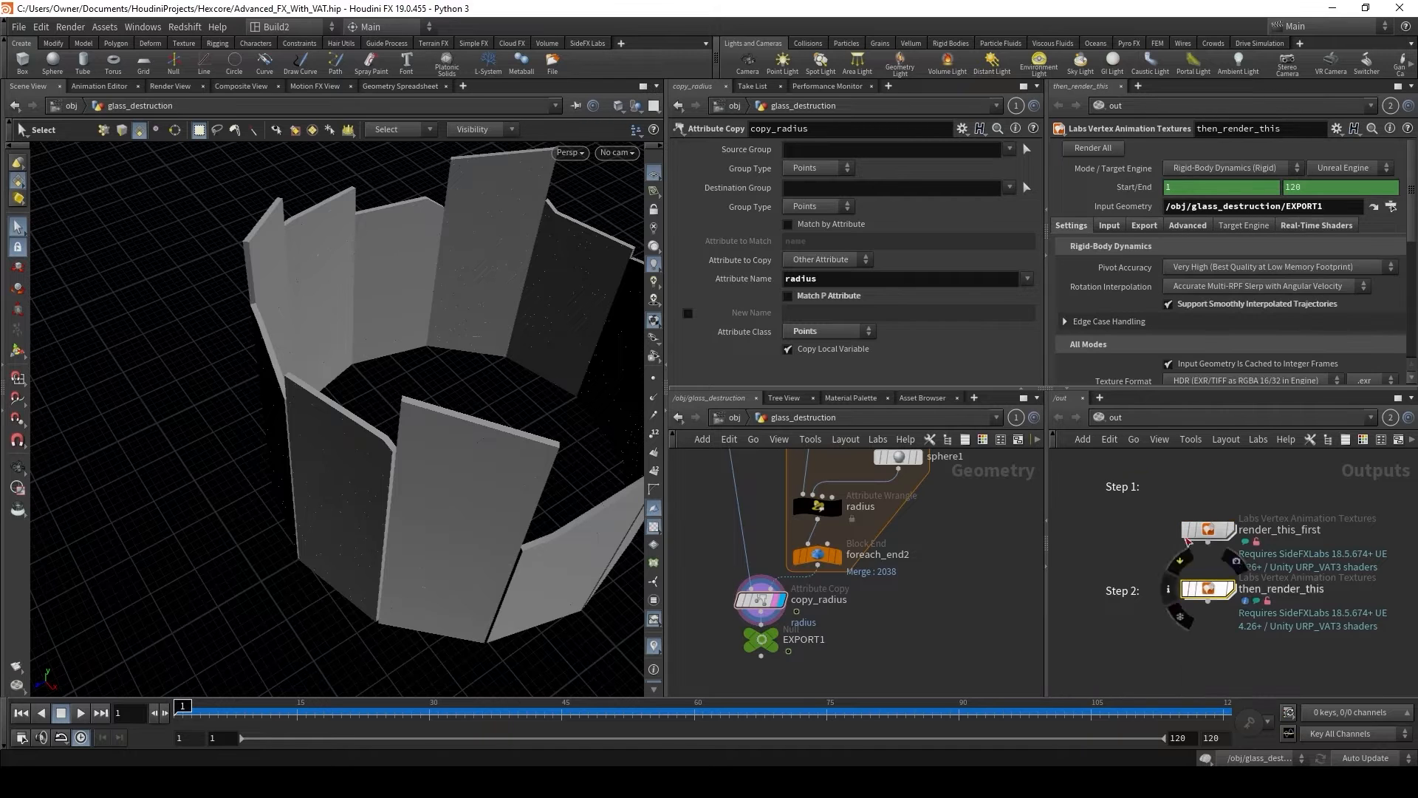
left_click(1068, 322)
scroll(1083, 300, "down", 5)
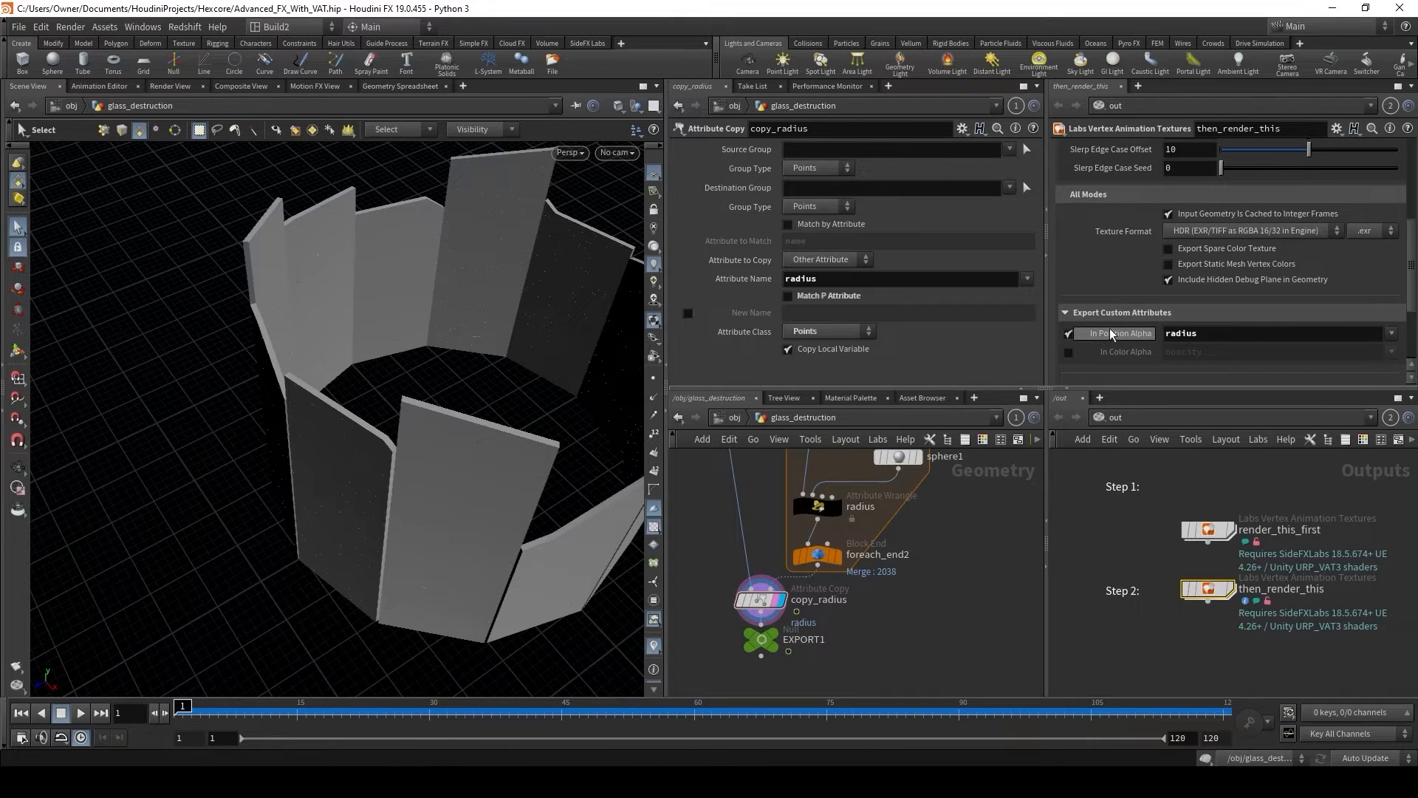
mouse_move(1098, 337)
scroll(1116, 329, "up", 5)
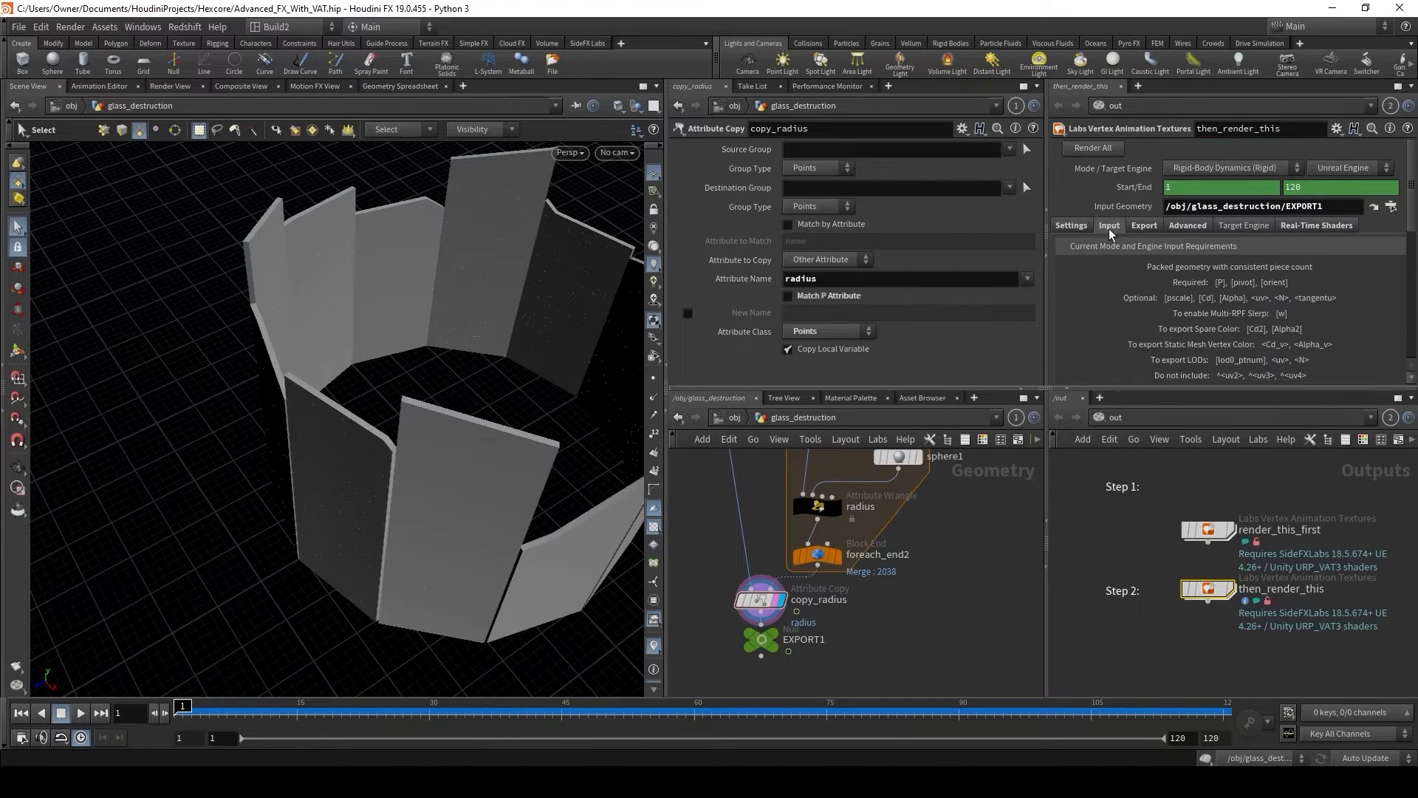
Review the input requirements, included export files, advanced and real-time shader options of then_render_this.
scroll(1101, 285, "up", 3)
left_click(1145, 225)
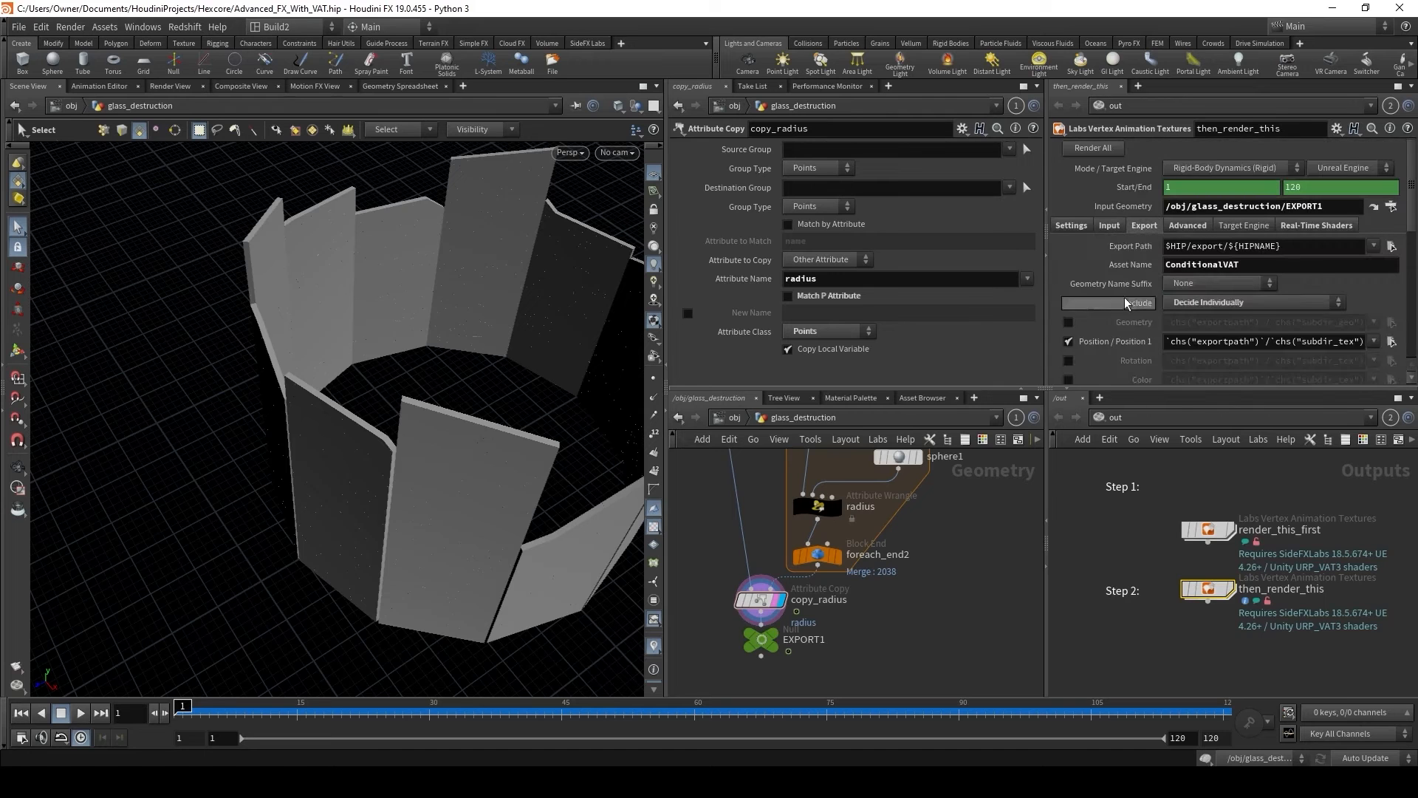
scroll(1100, 302, "down", 1)
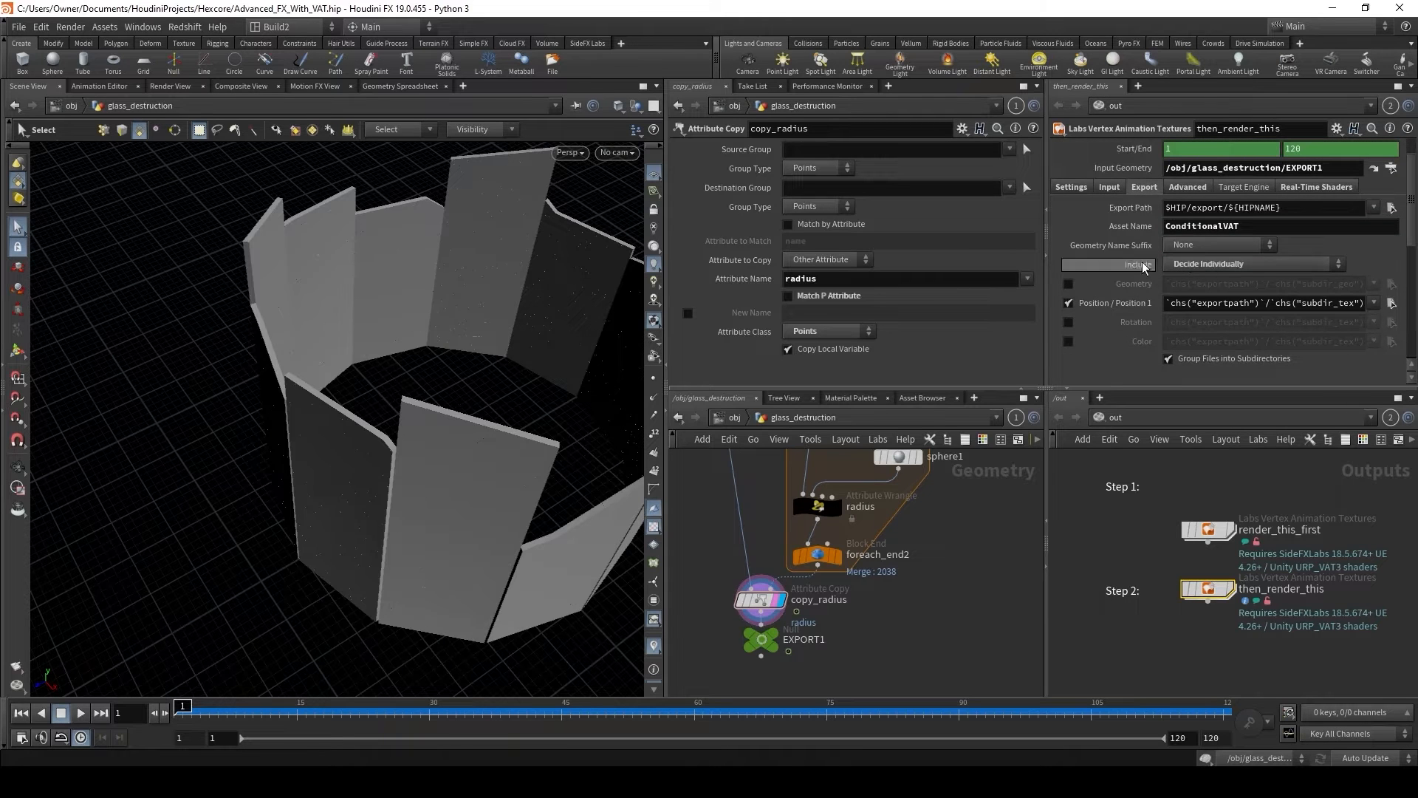
left_click(1186, 187)
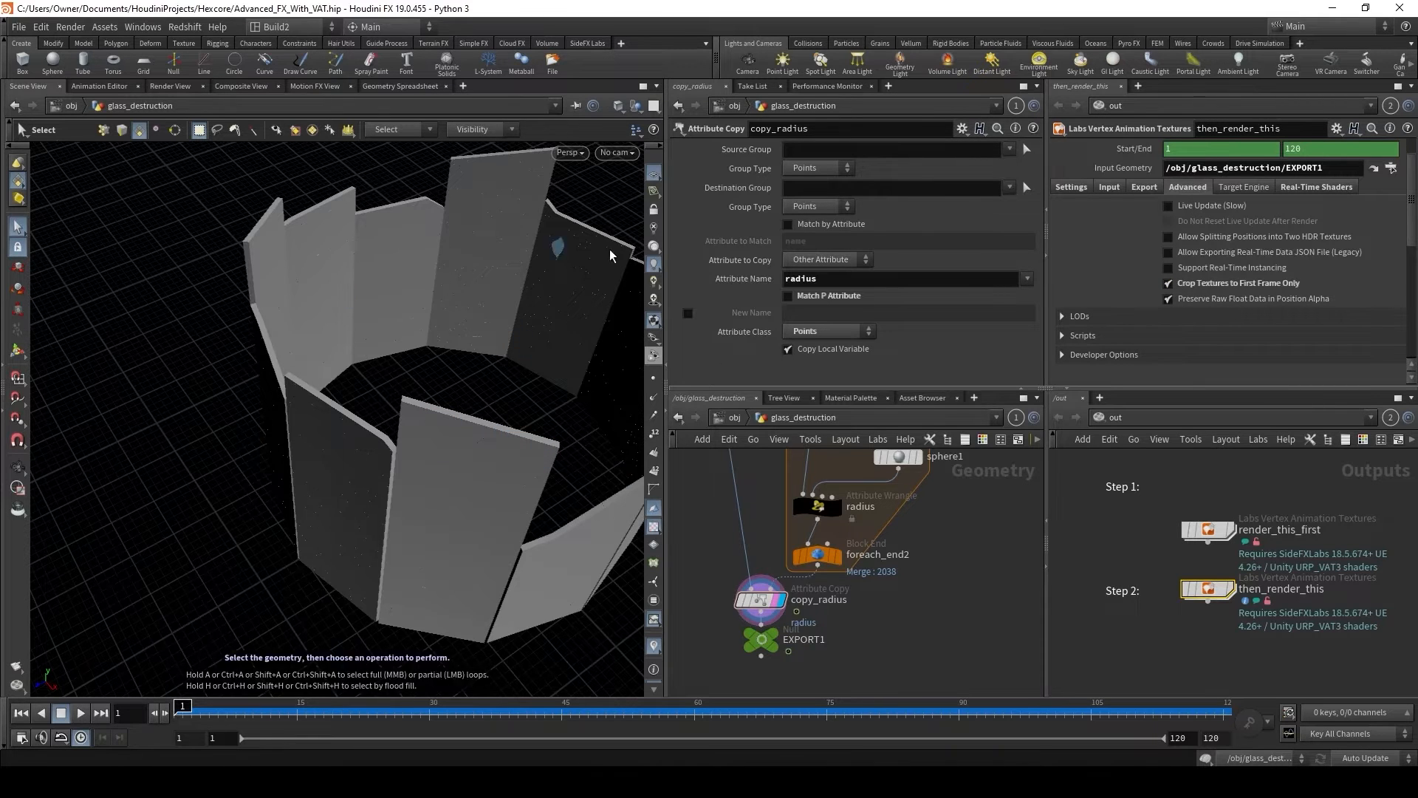
left_click(1316, 187)
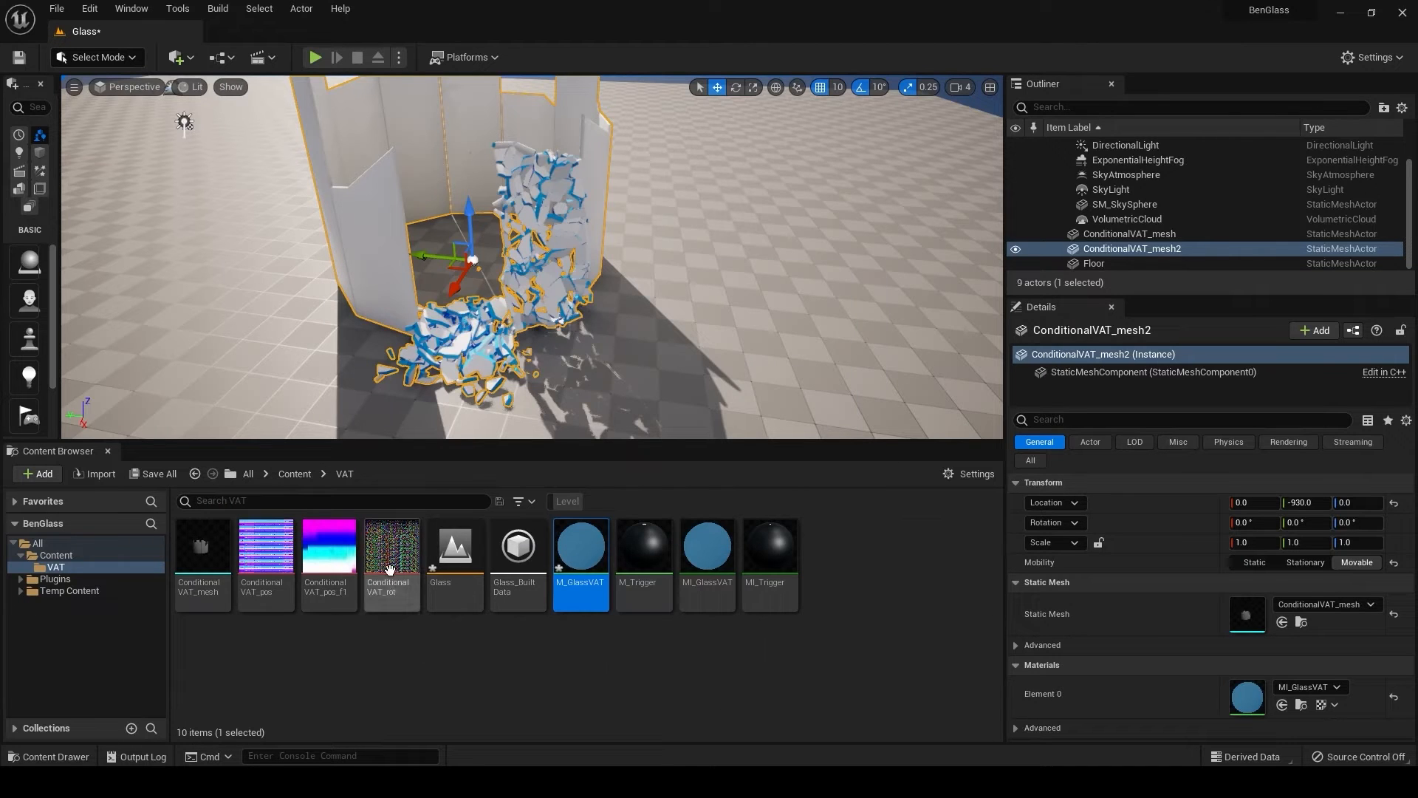
Switch to Unreal Engine, open the M_GlassVAT material, and examine the MF_VAT_RigidBodyDynamics connections and the Tangent Space Normal setting.
left_click(406, 694)
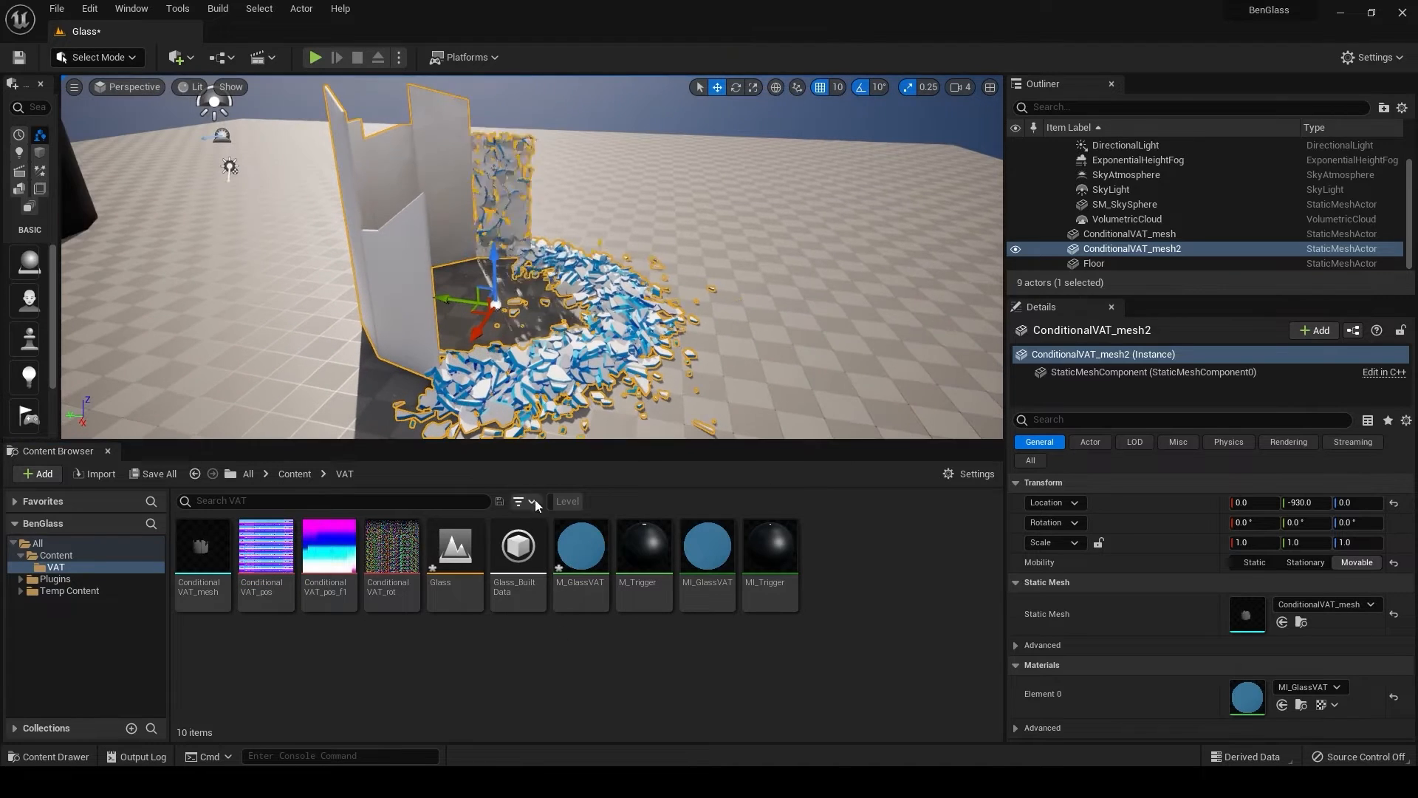
double_click(580, 548)
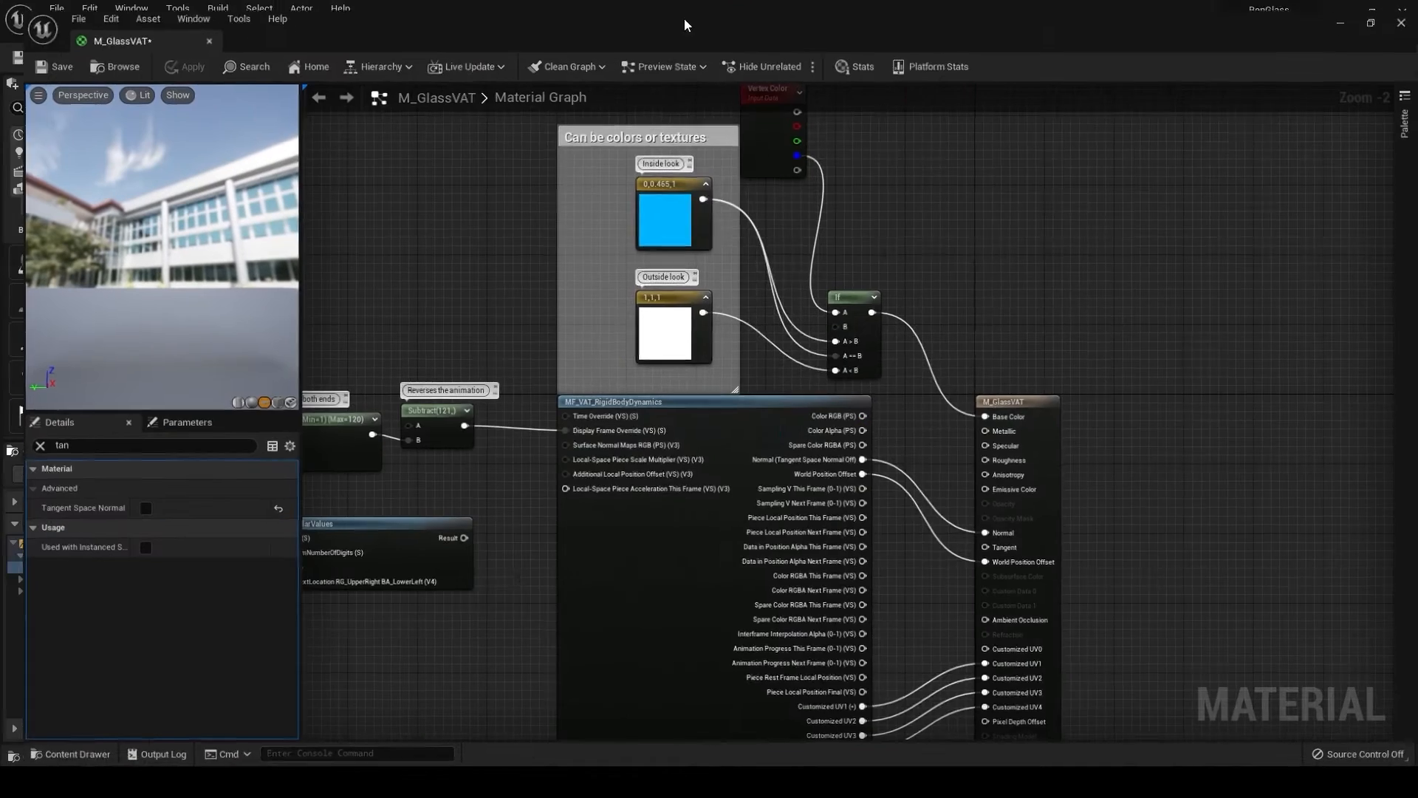
right_click_drag(506, 576, 449, 508)
scroll(474, 474, "up", 1)
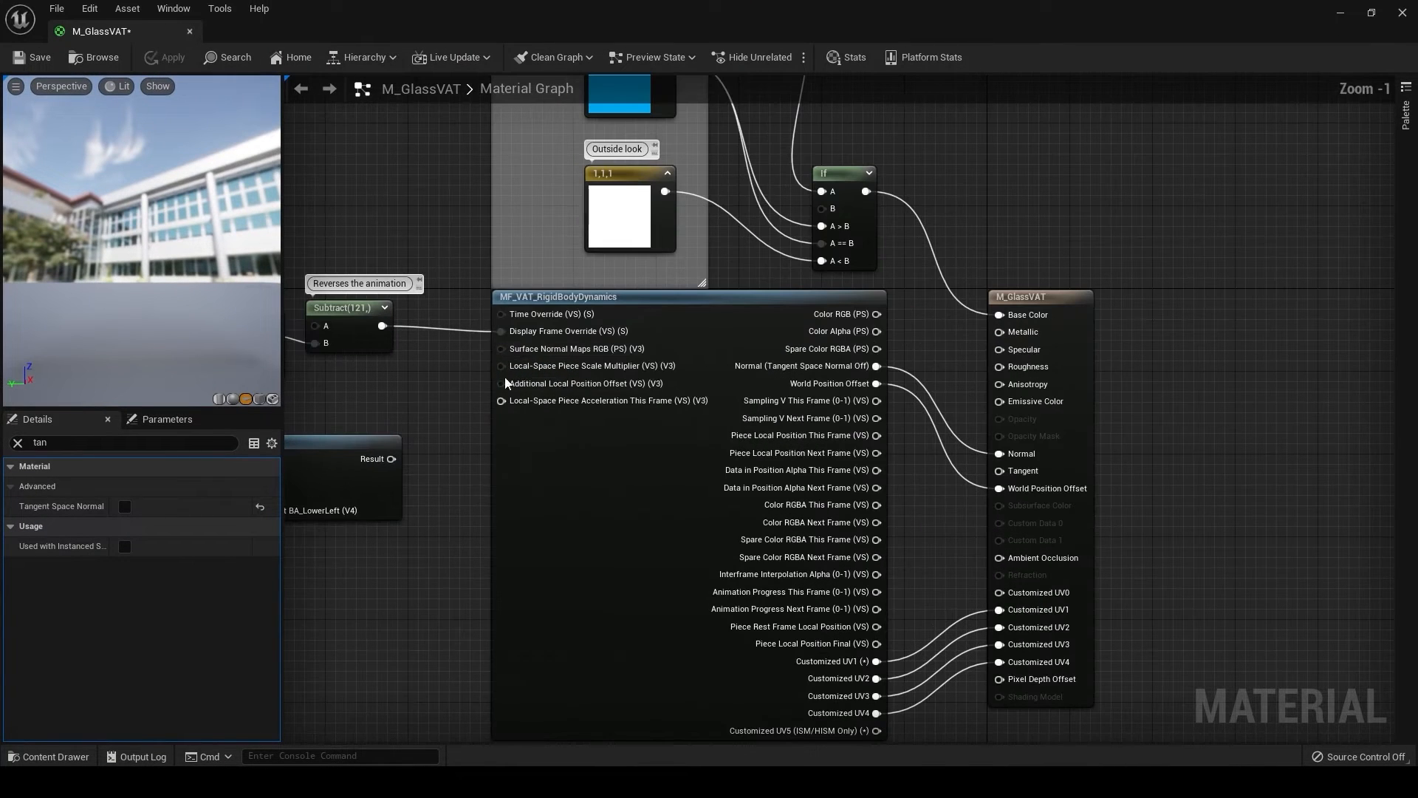
right_click_drag(946, 567, 922, 534)
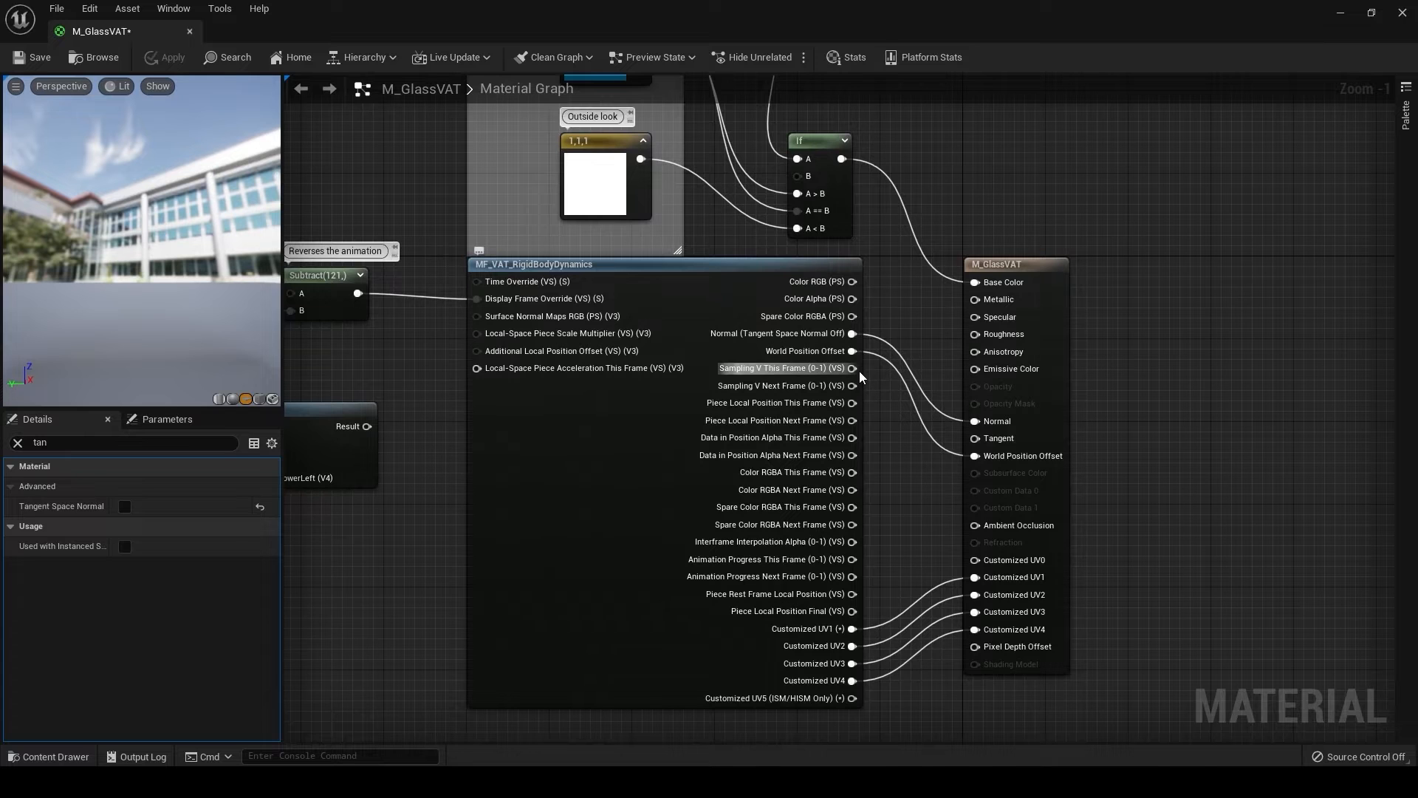
scroll(884, 436, "up", 1)
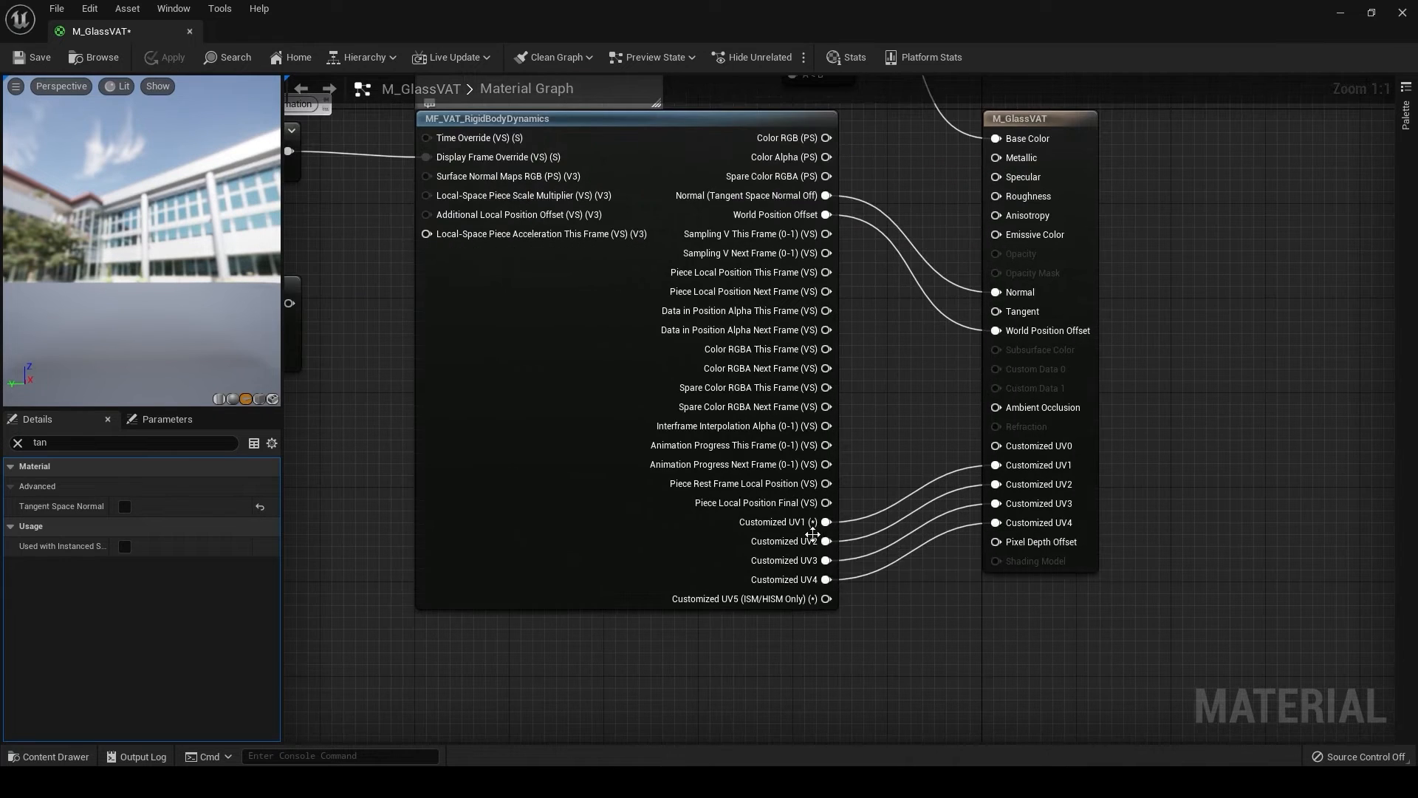
left_click(1078, 434)
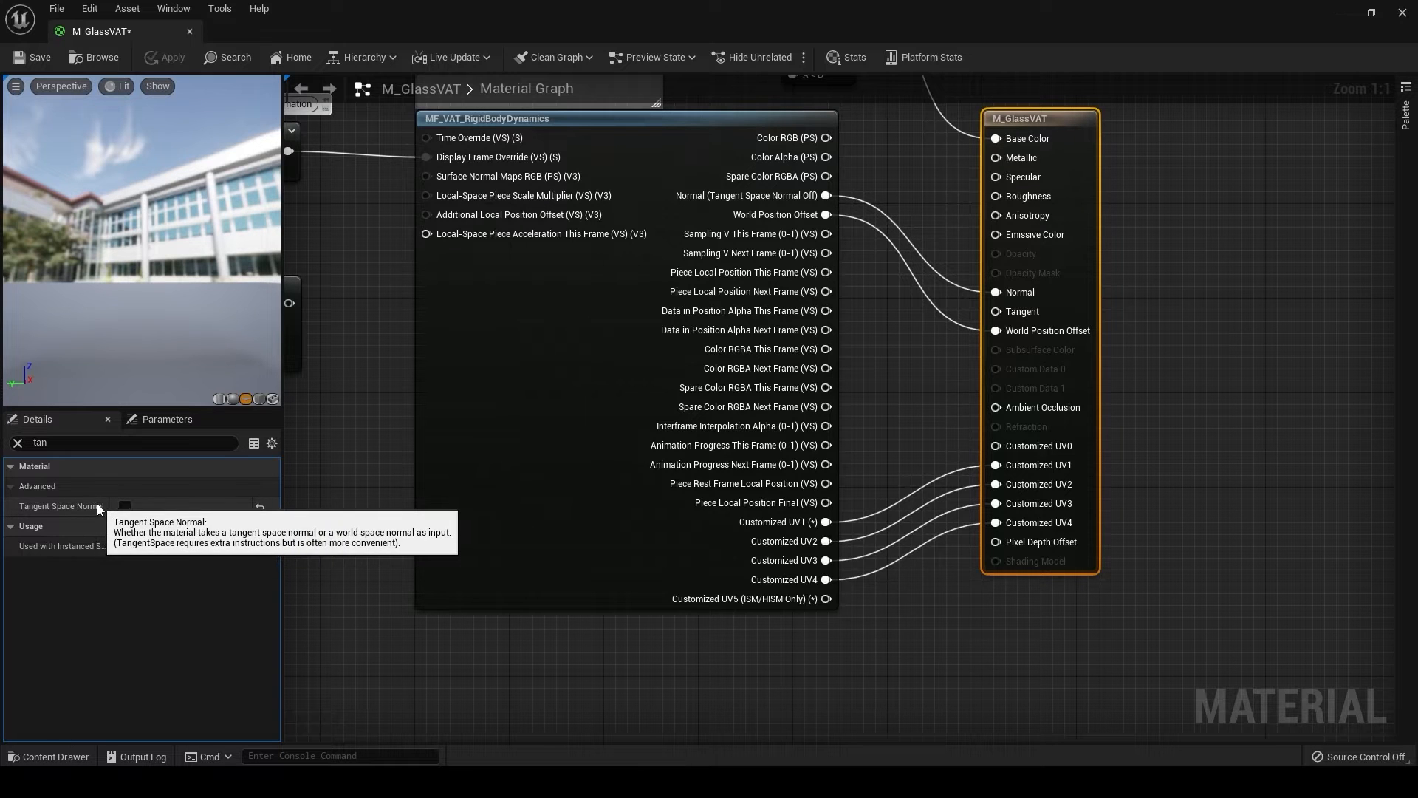
Disconnect Customized UV1 between MF_VAT_RigidBodyDynamics and M_GlassVAT and wire it back, repeating this once.
left_click(825, 521, "alt")
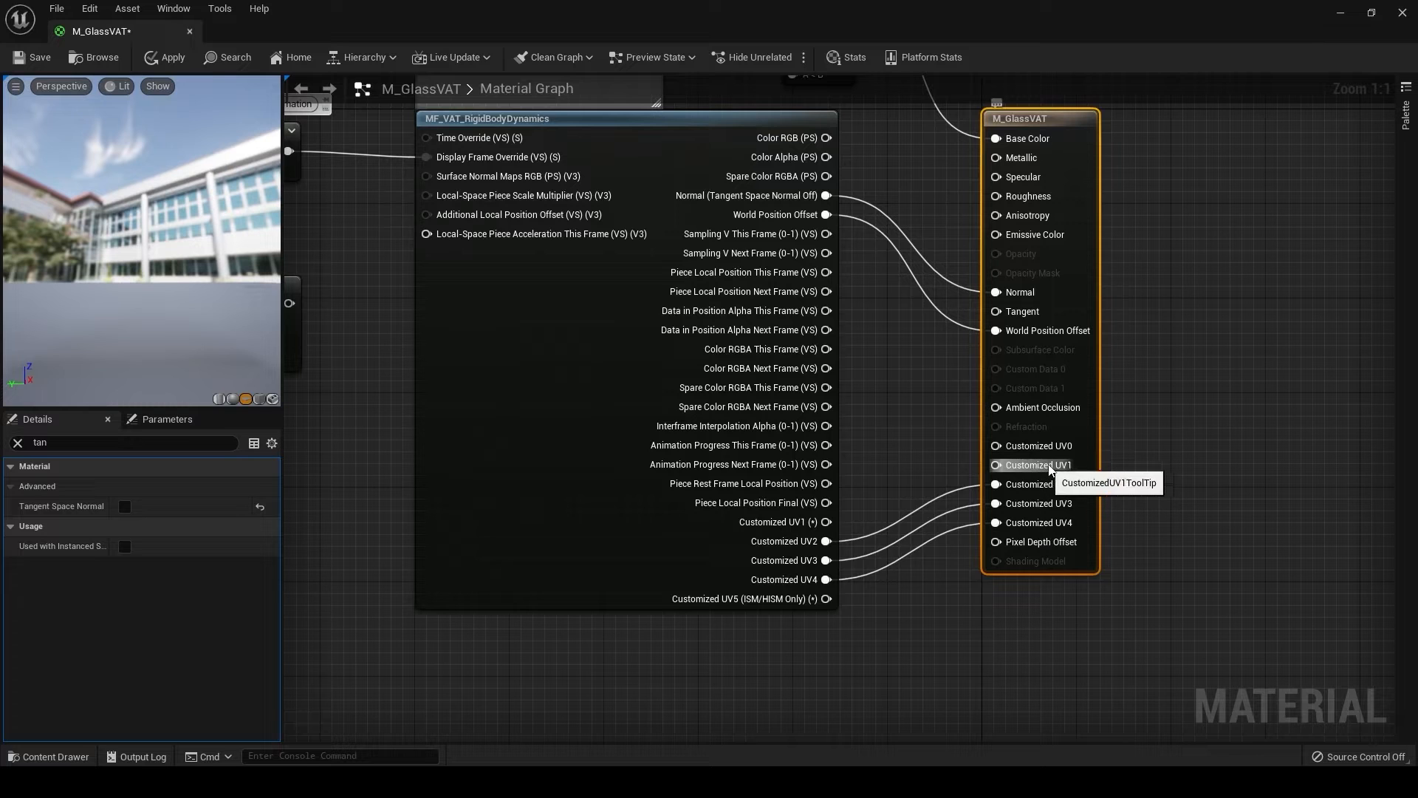
left_click_drag(825, 522, 982, 471)
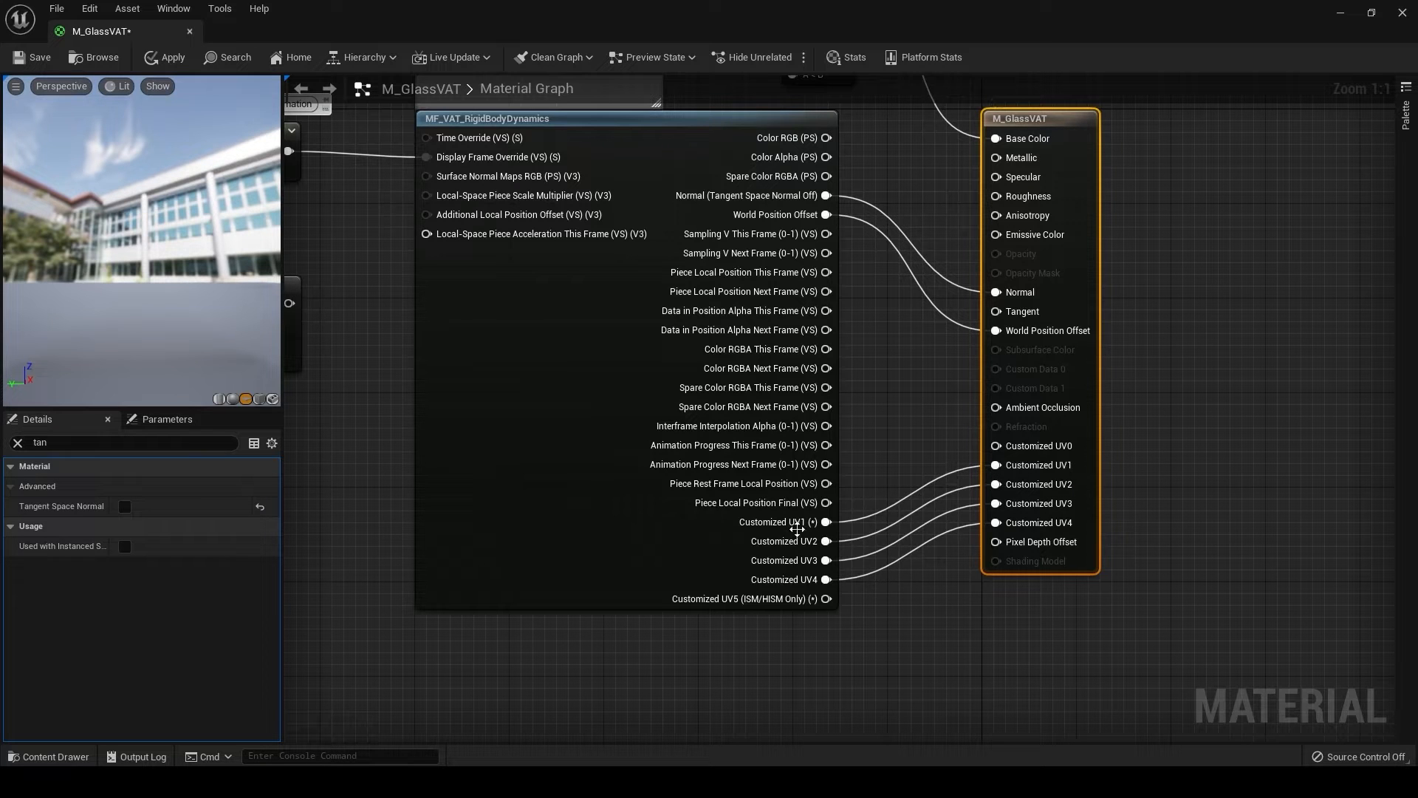
left_click(826, 521, "alt")
left_click_drag(826, 522, 1005, 475)
Compare the material's inside and outside colour nodes with the breaking glass in the level viewport.
right_click_drag(874, 369, 897, 565)
right_click_drag(883, 314, 913, 513)
left_click_drag(568, 20, 595, 477)
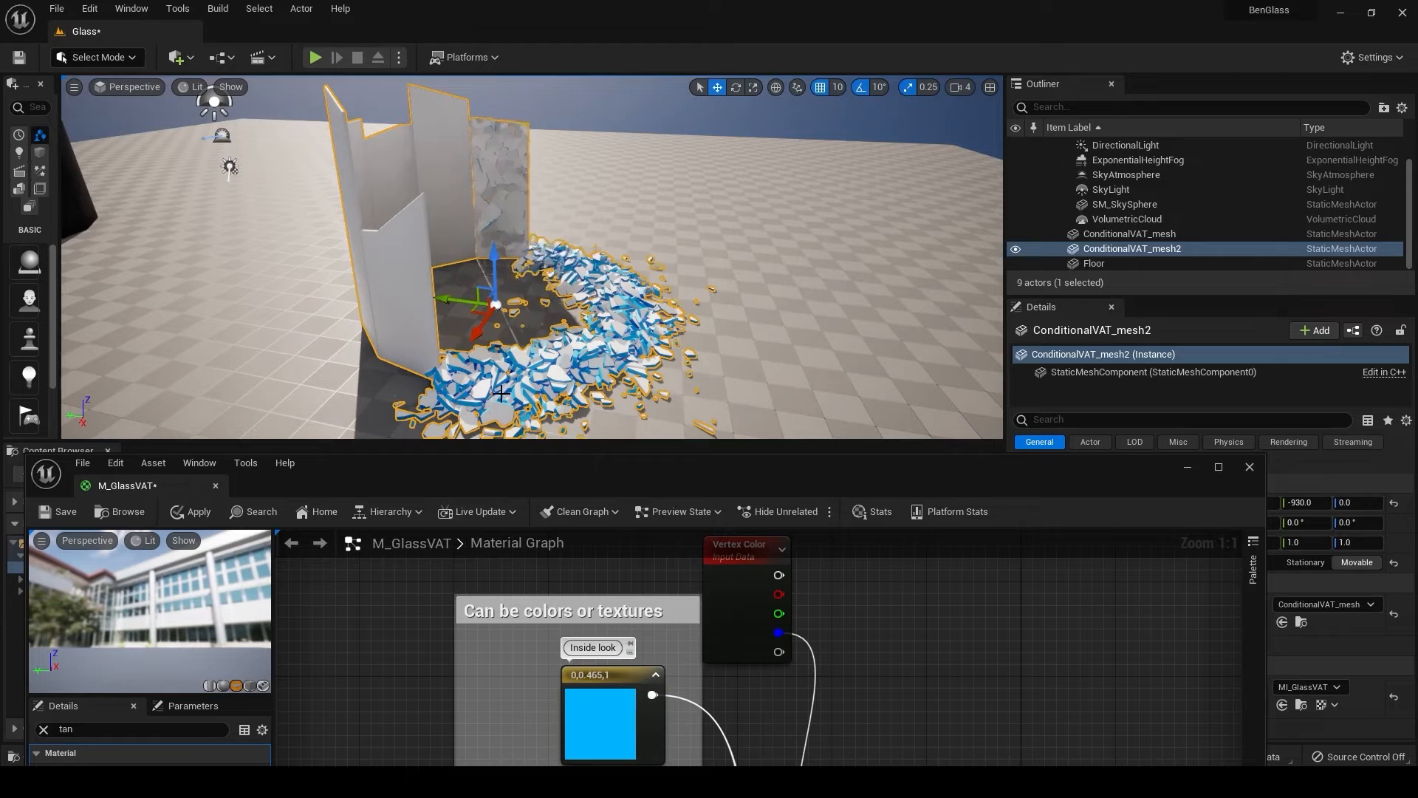
left_click_drag(580, 468, 583, 3)
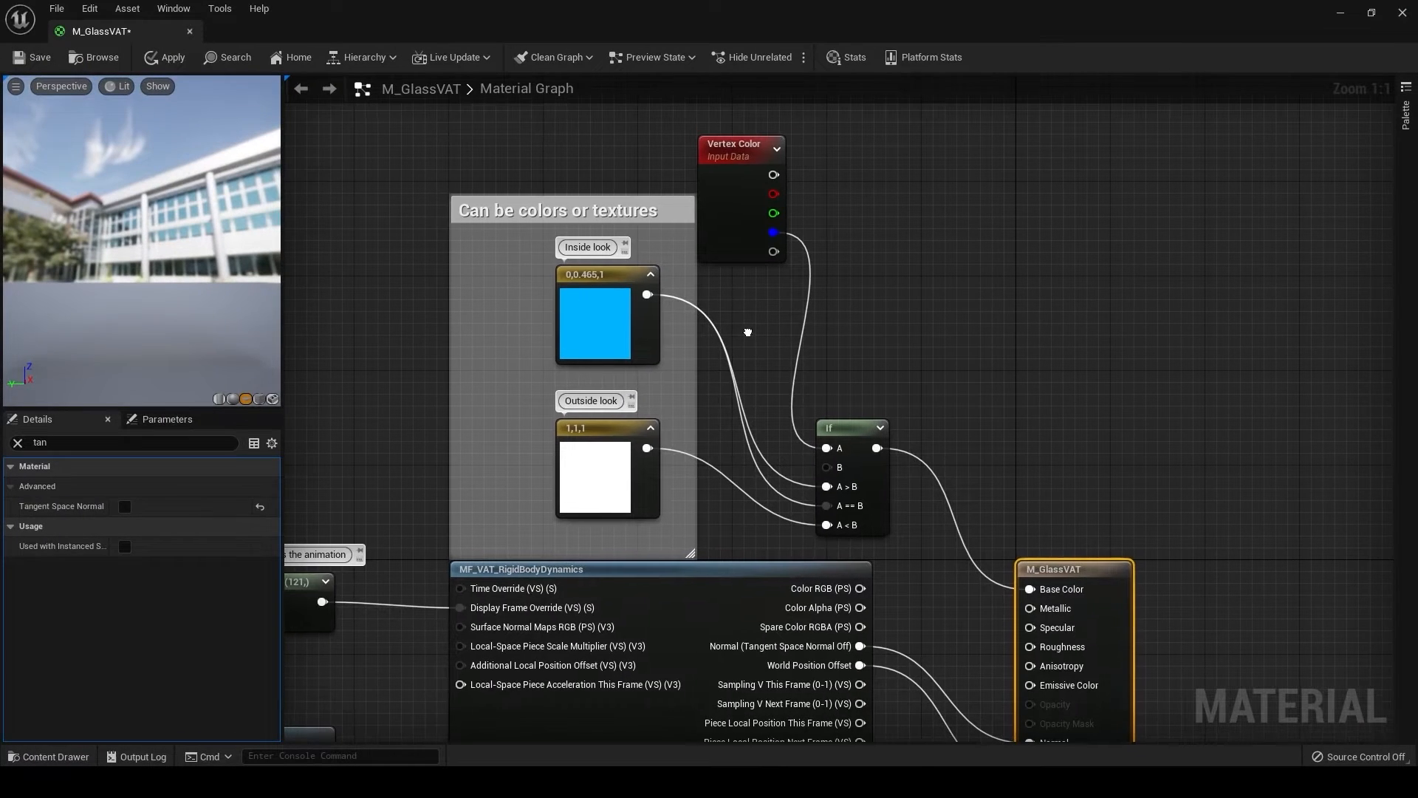
Set the Inside look colour to magenta (1, 0, 0.816), apply the material, and check the shards in the level.
left_click(595, 325)
left_click(592, 500)
left_click(594, 325)
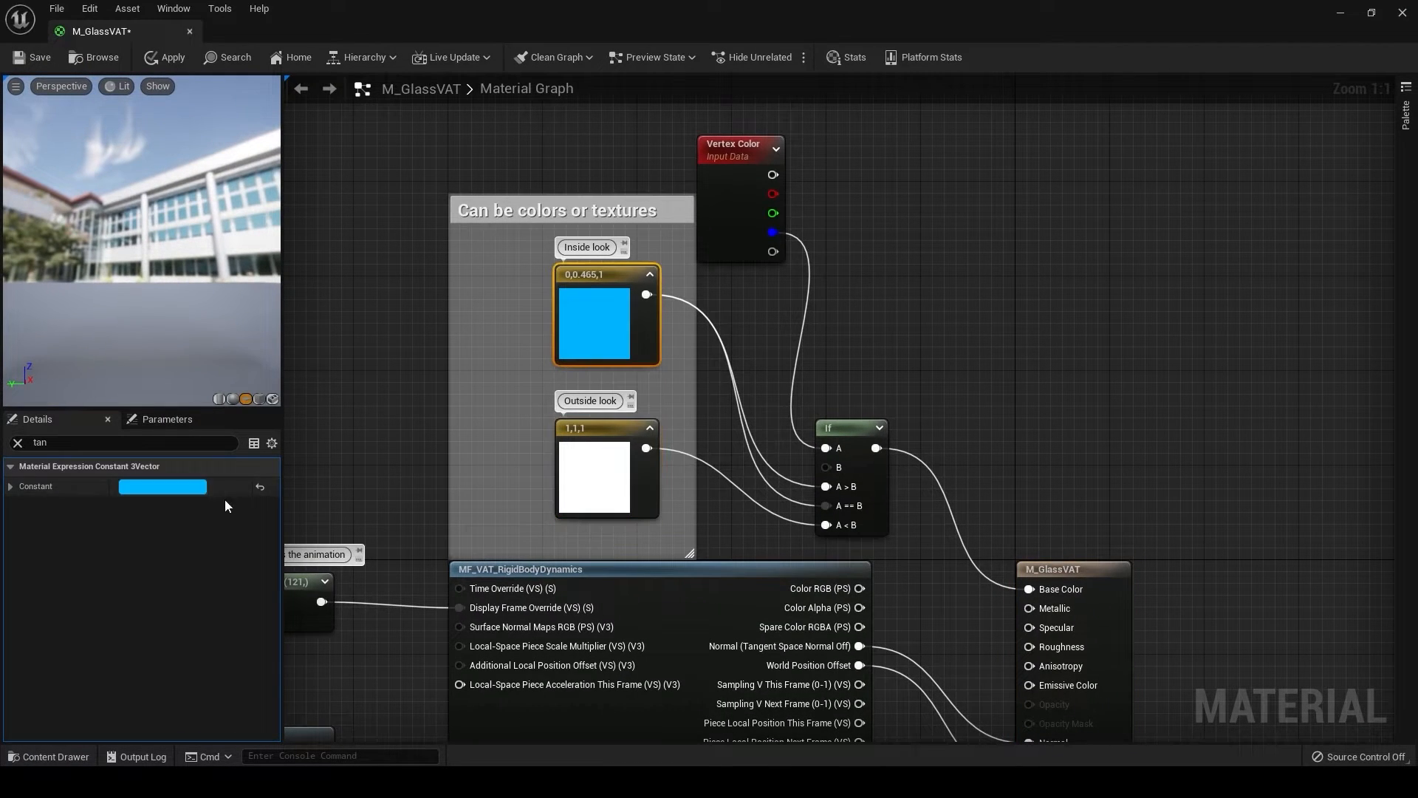
left_click(162, 486)
left_click_drag(443, 604, 452, 612)
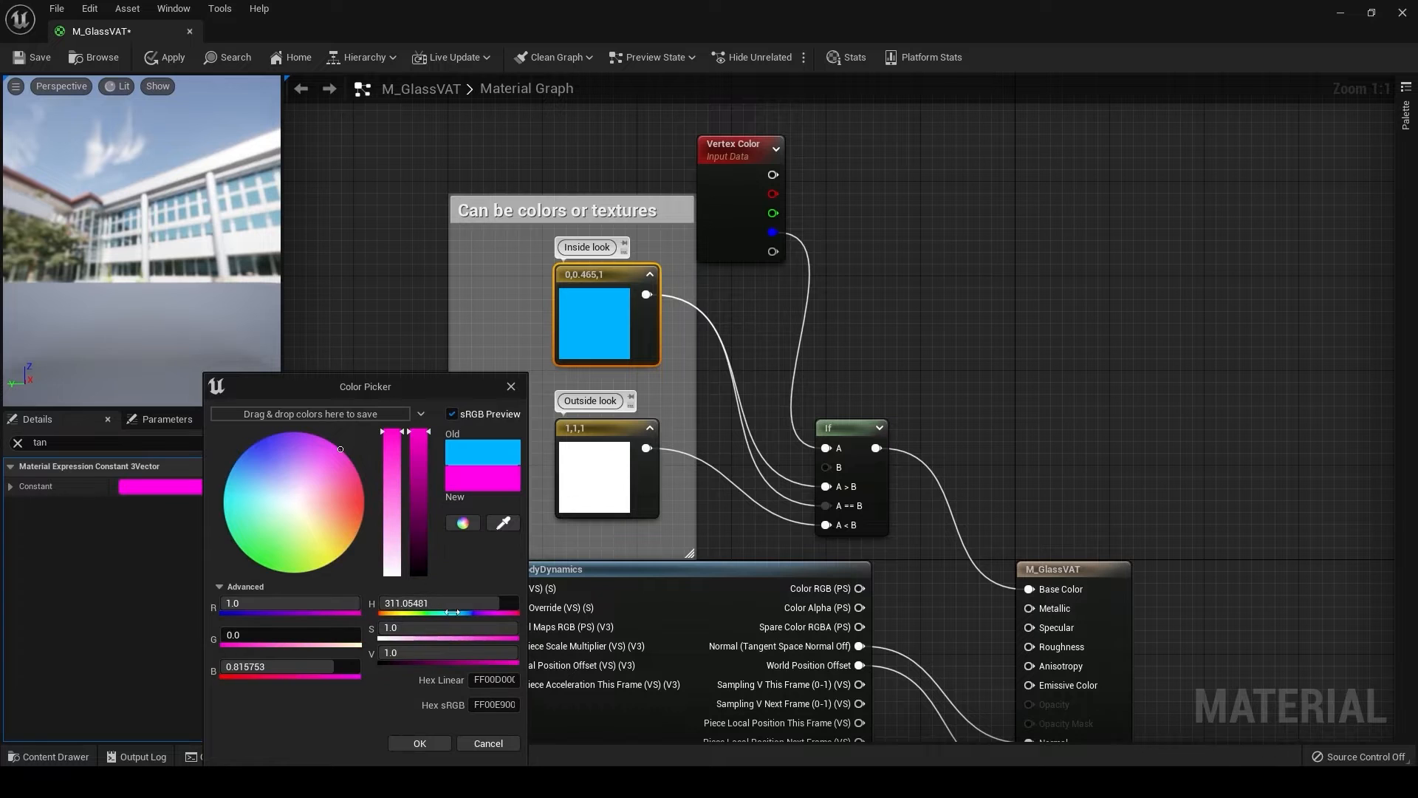
left_click(443, 747)
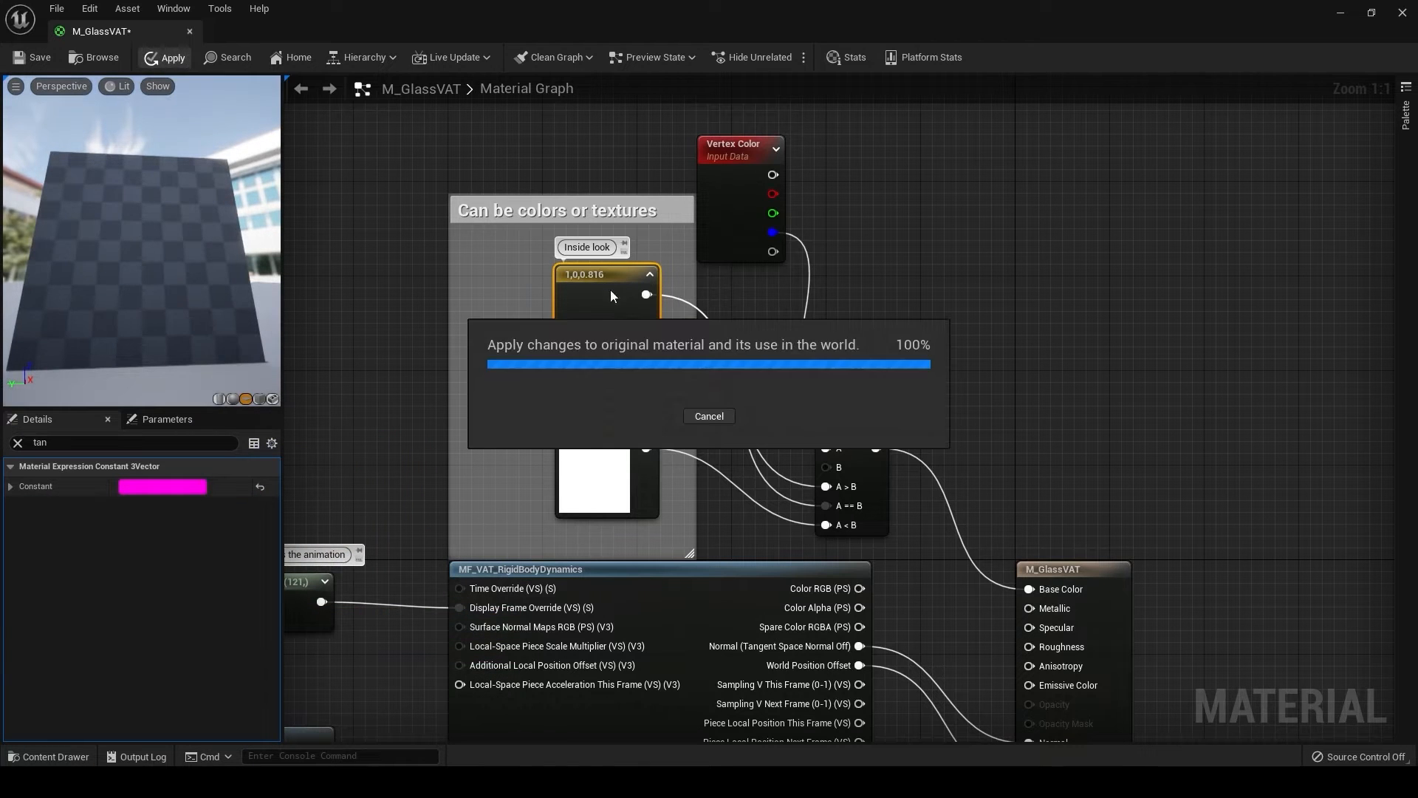
left_click_drag(521, 31, 541, 536)
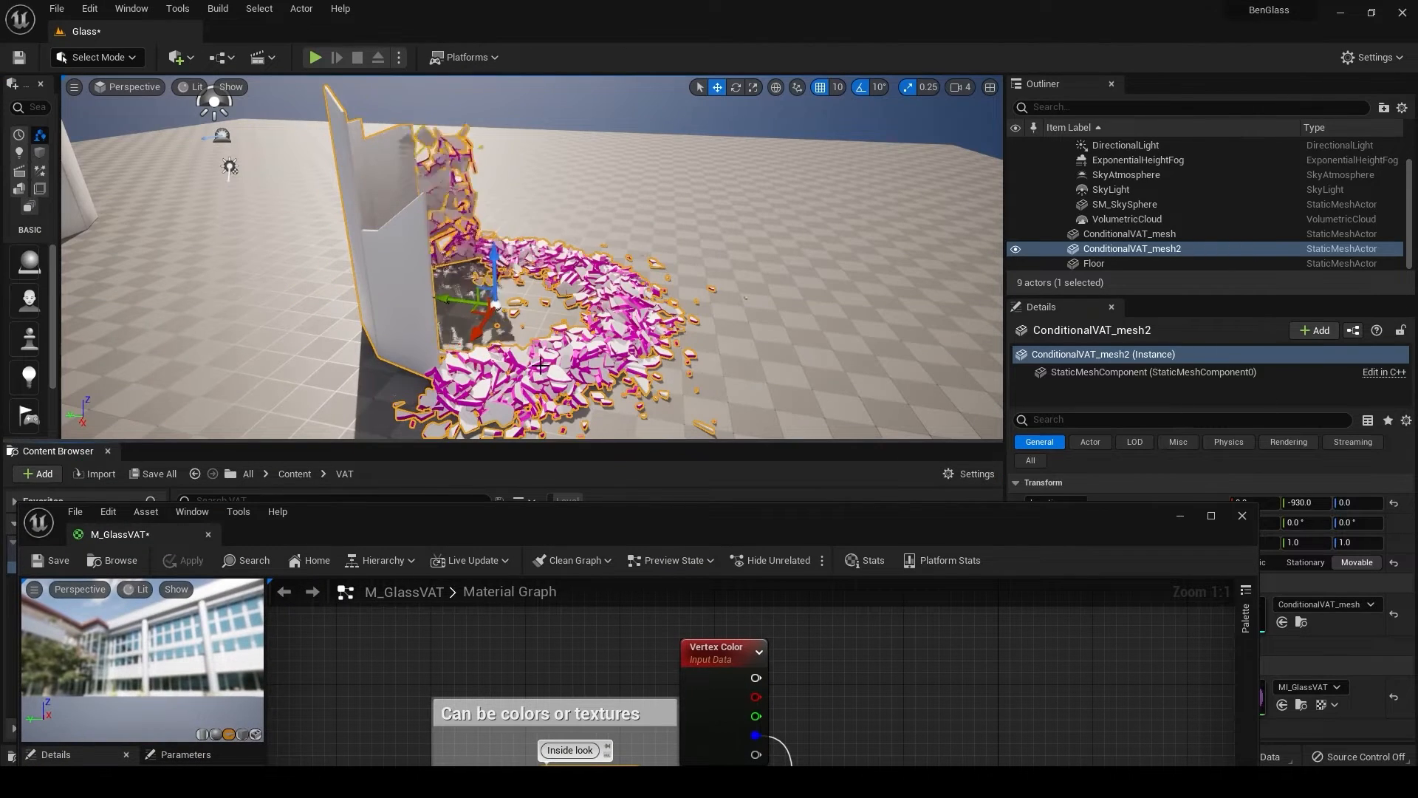
left_click_drag(625, 529, 668, 2)
Examine how the Vertex Color blue channel drives the If node, comparing the inside and outside faces on the glass in the level.
right_click_drag(747, 302, 636, 300)
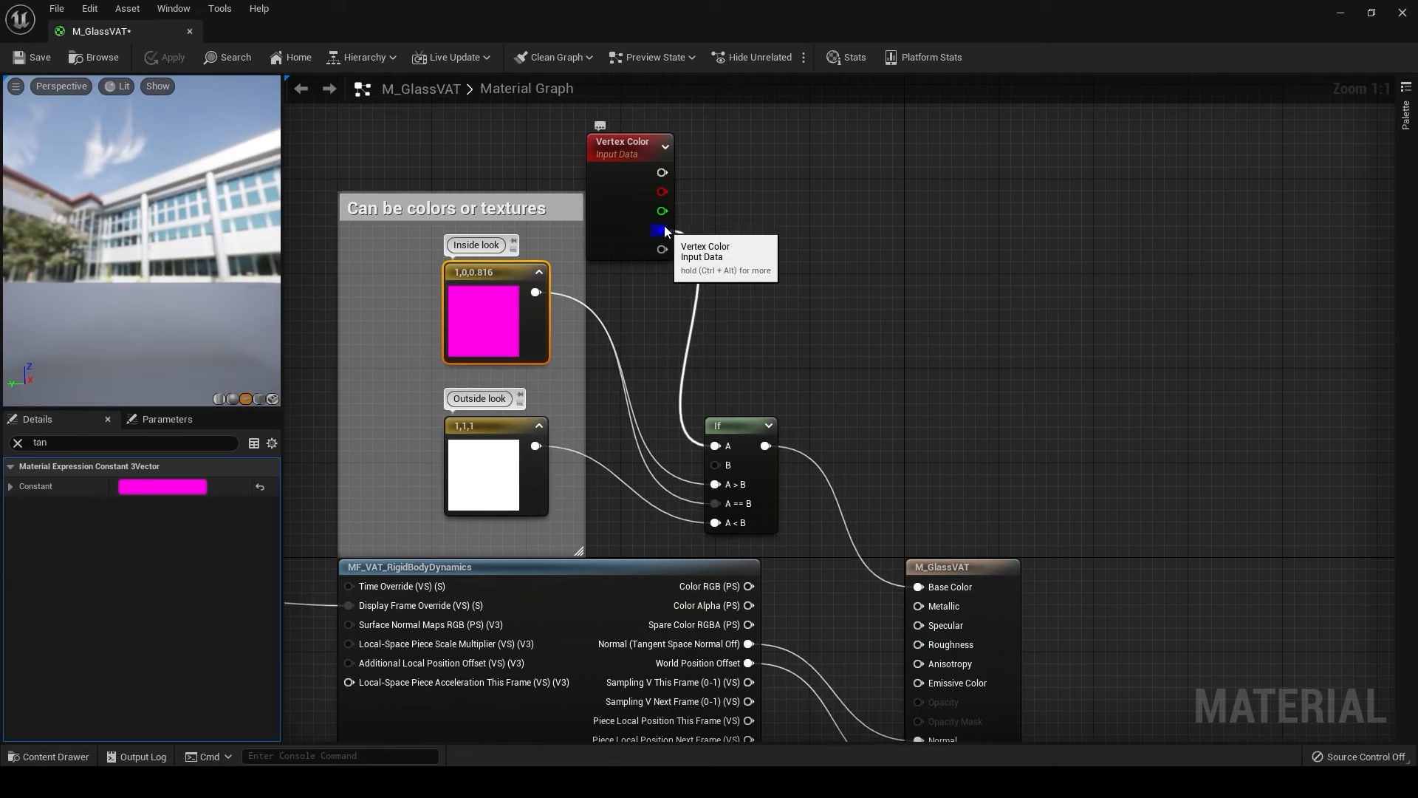
right_click_drag(666, 311, 670, 290)
left_click_drag(519, 13, 487, 616)
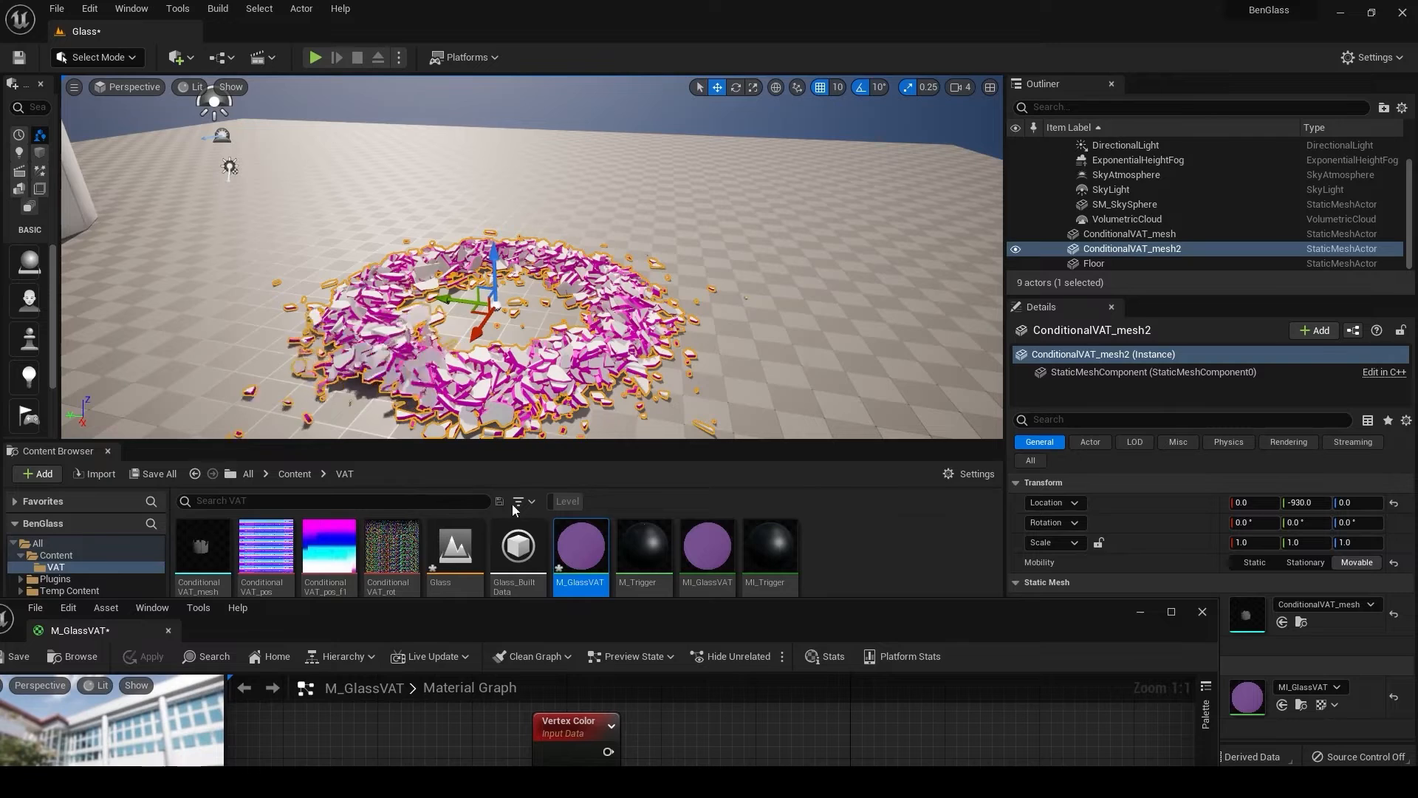
left_click_drag(595, 623, 622, 1)
right_click_drag(639, 264, 629, 265)
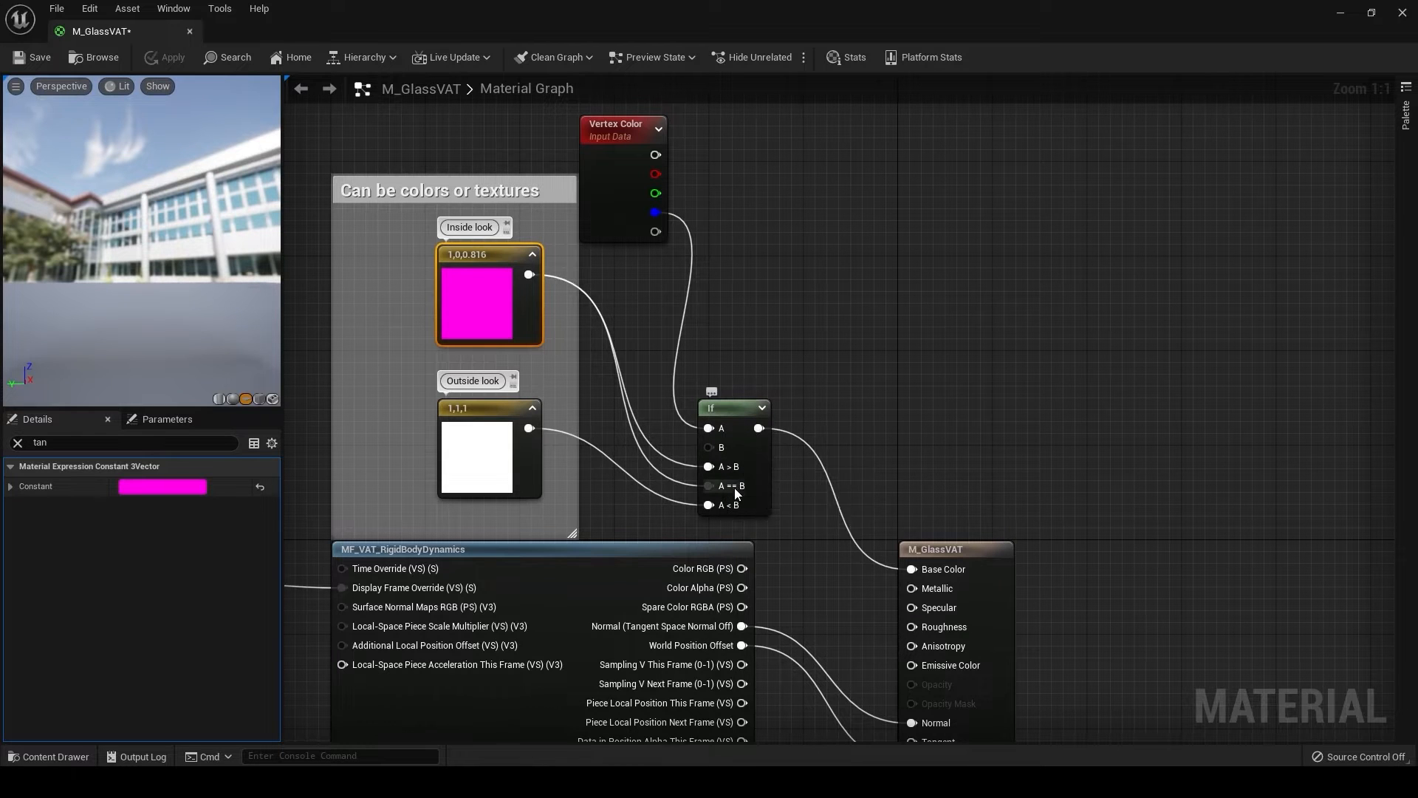
double_click(503, 21)
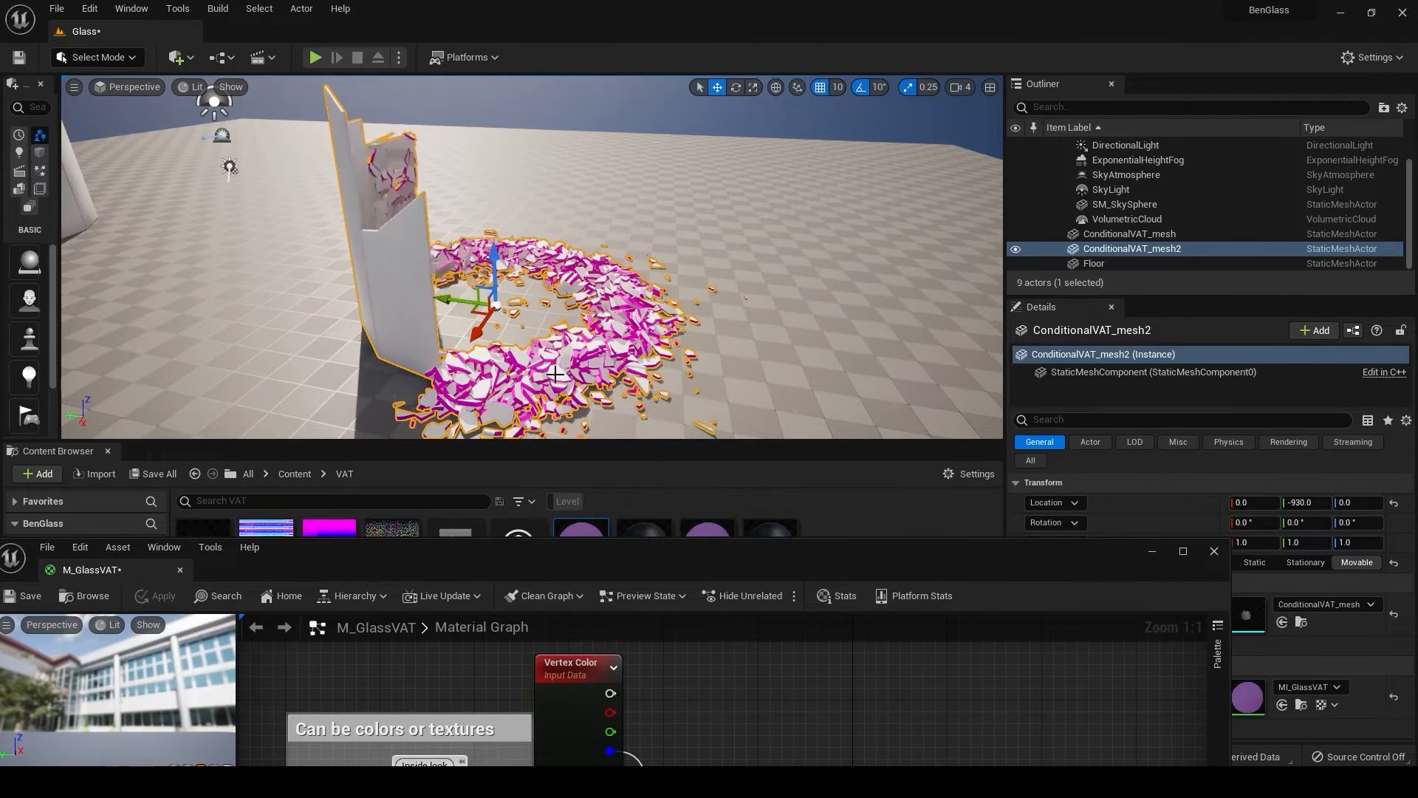
left_click_drag(607, 548, 635, 427)
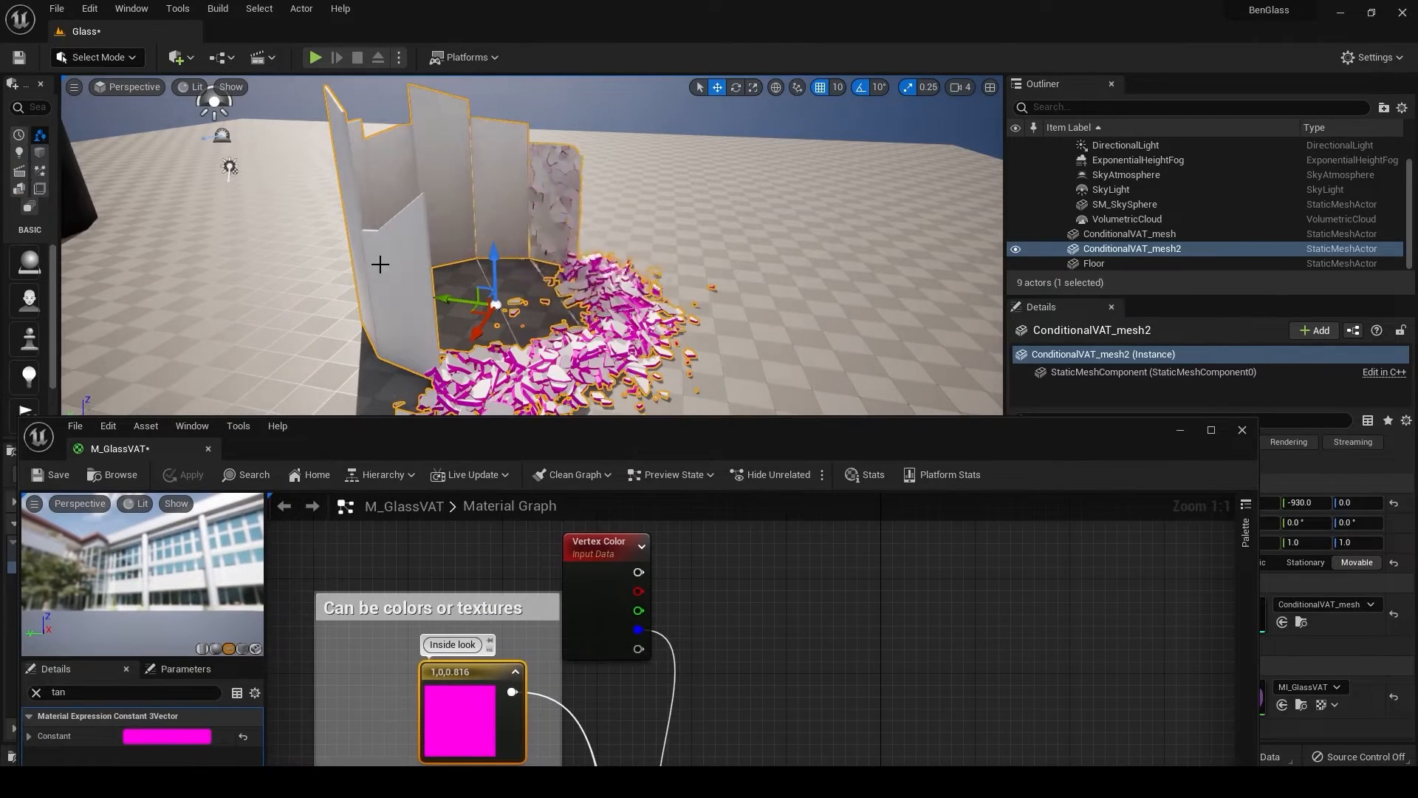
double_click(584, 442)
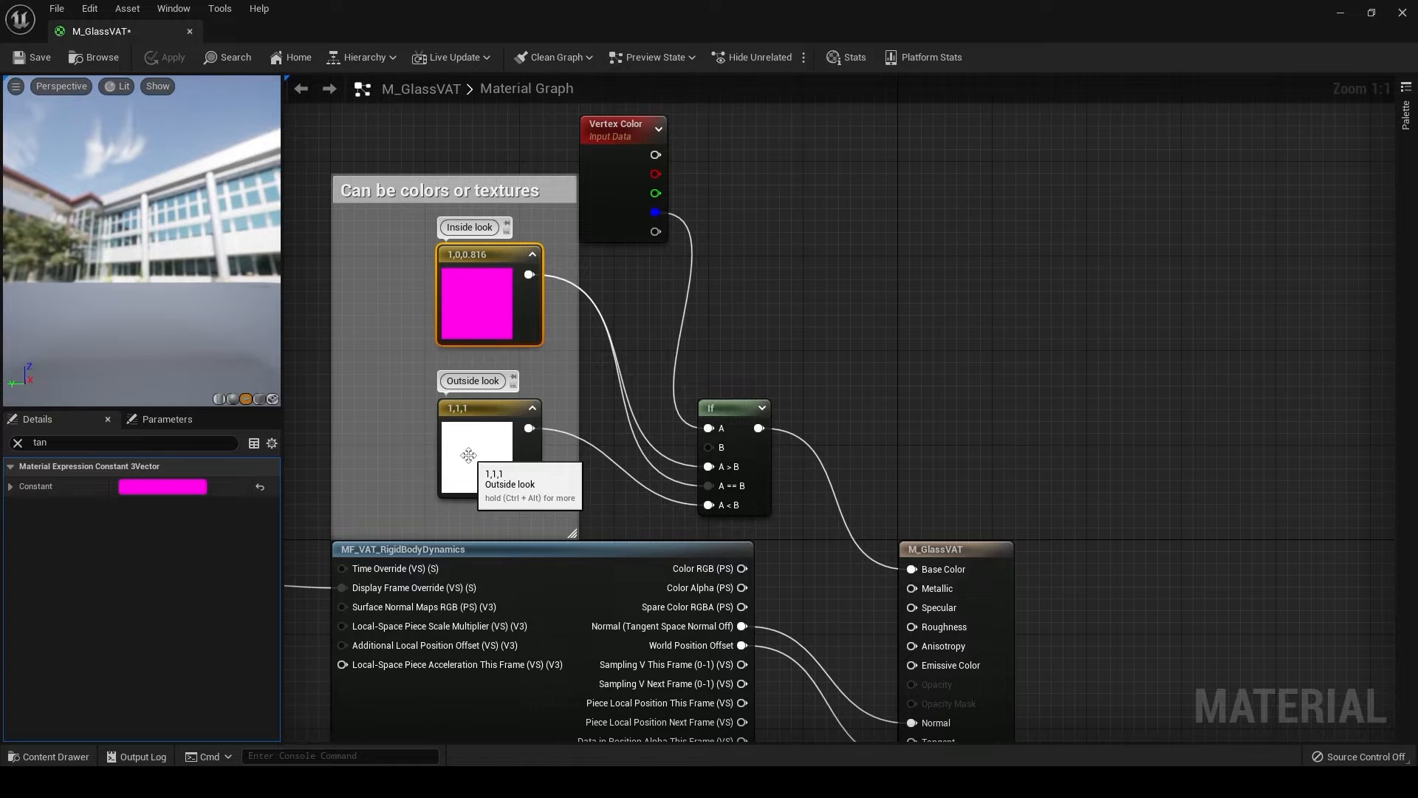
Wire the Vertex Color blue channel directly into Base Color, apply the material, and inspect the glass in the level.
right_click_drag(637, 304, 615, 249)
left_click_drag(632, 157, 889, 514)
left_click(156, 58)
left_click_drag(632, 9, 627, 568)
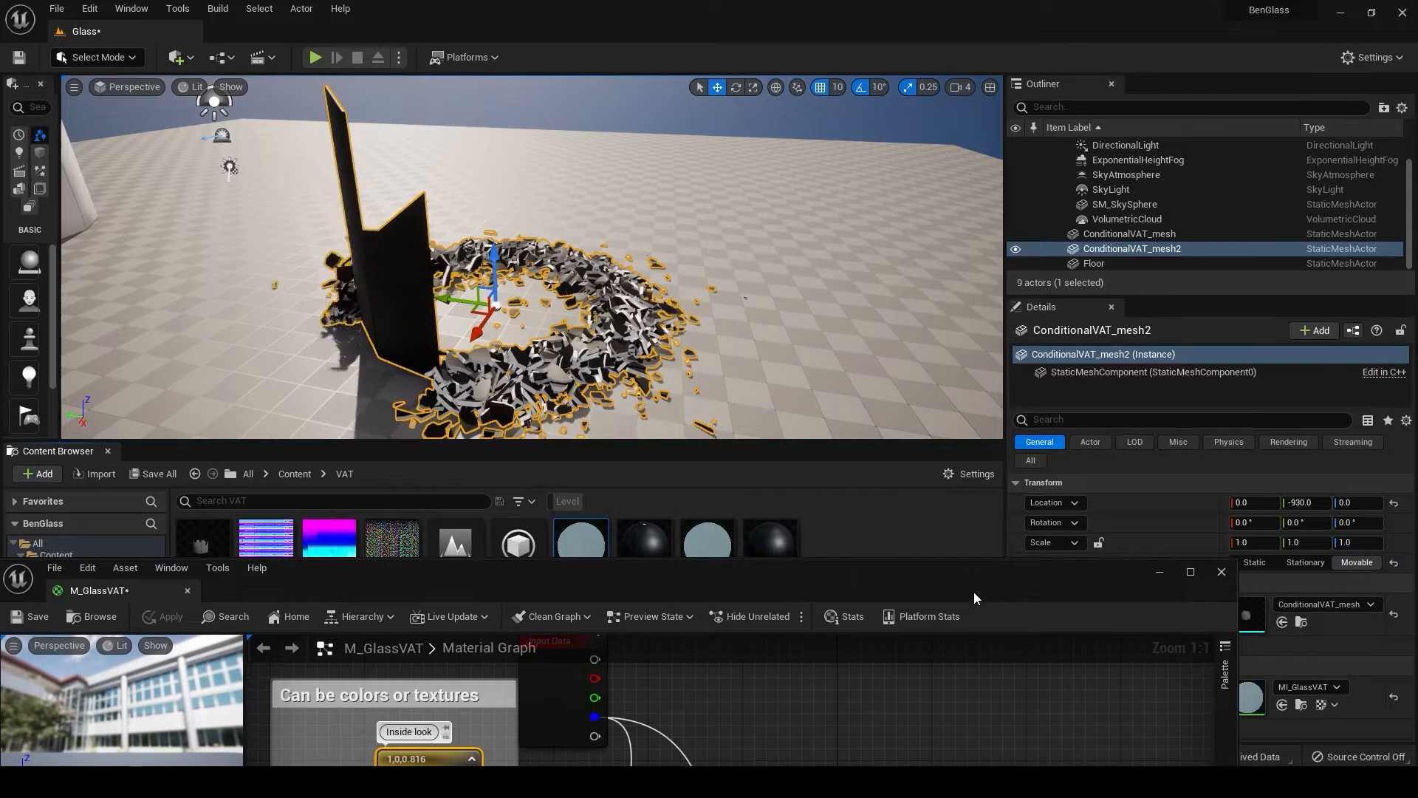
left_click_drag(981, 600, 996, 389)
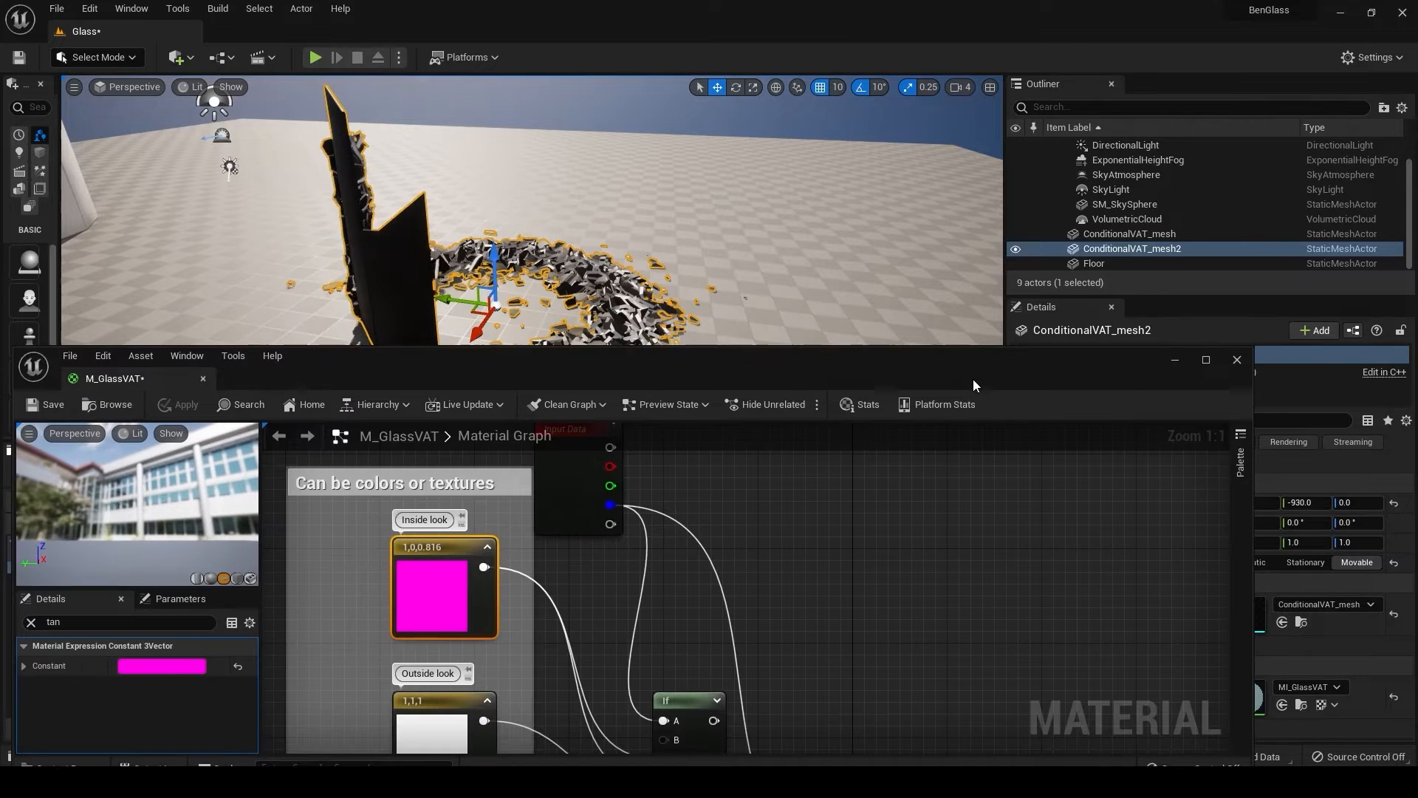
Maximize the material editor again and undo the direct Vertex Color connection to Base Color.
left_click(1200, 362)
right_click_drag(827, 400, 849, 464)
left_click(887, 382)
key("ctrl+z")
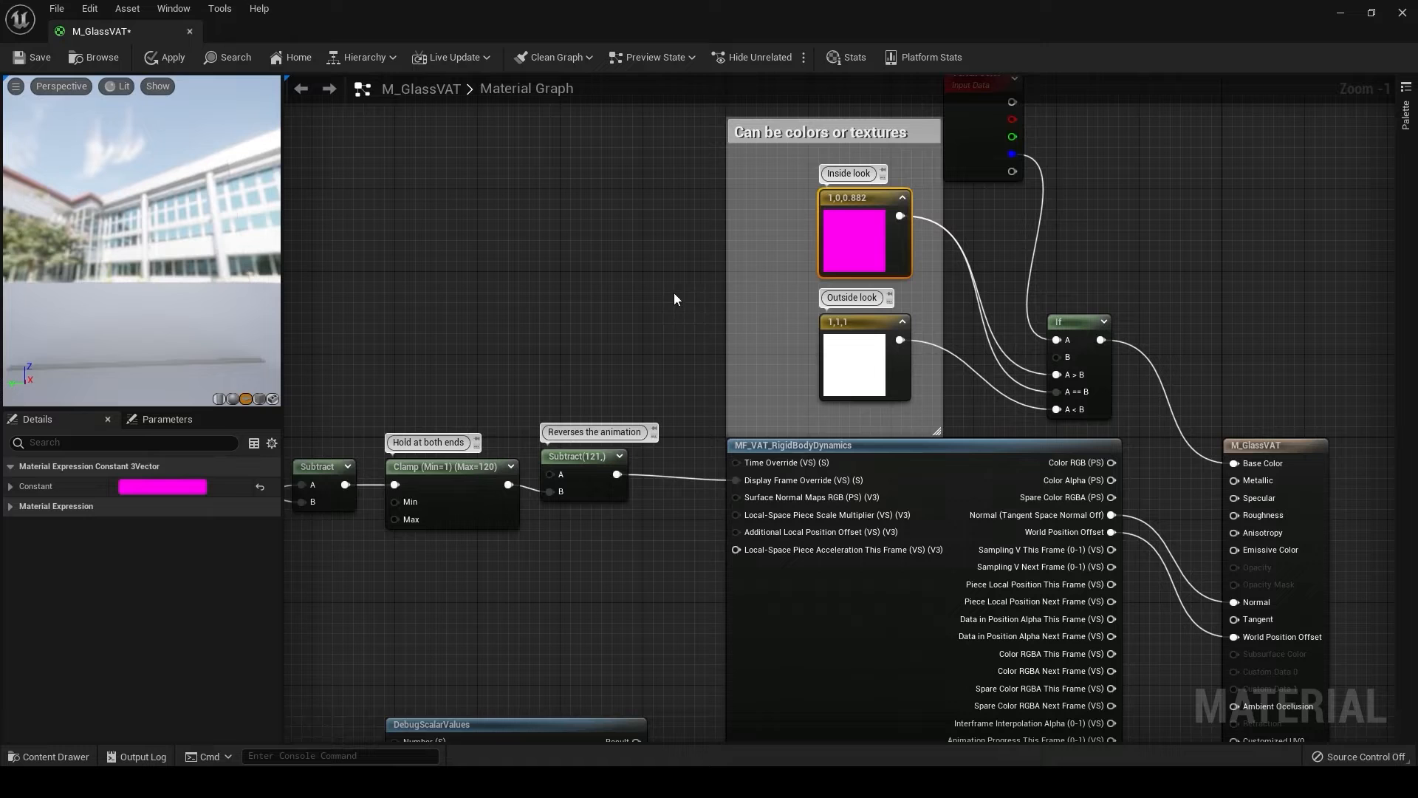
Set the Inside look colour to light blue (0.193, 0.683, 1).
left_click(171, 485)
left_click_drag(265, 460, 214, 480)
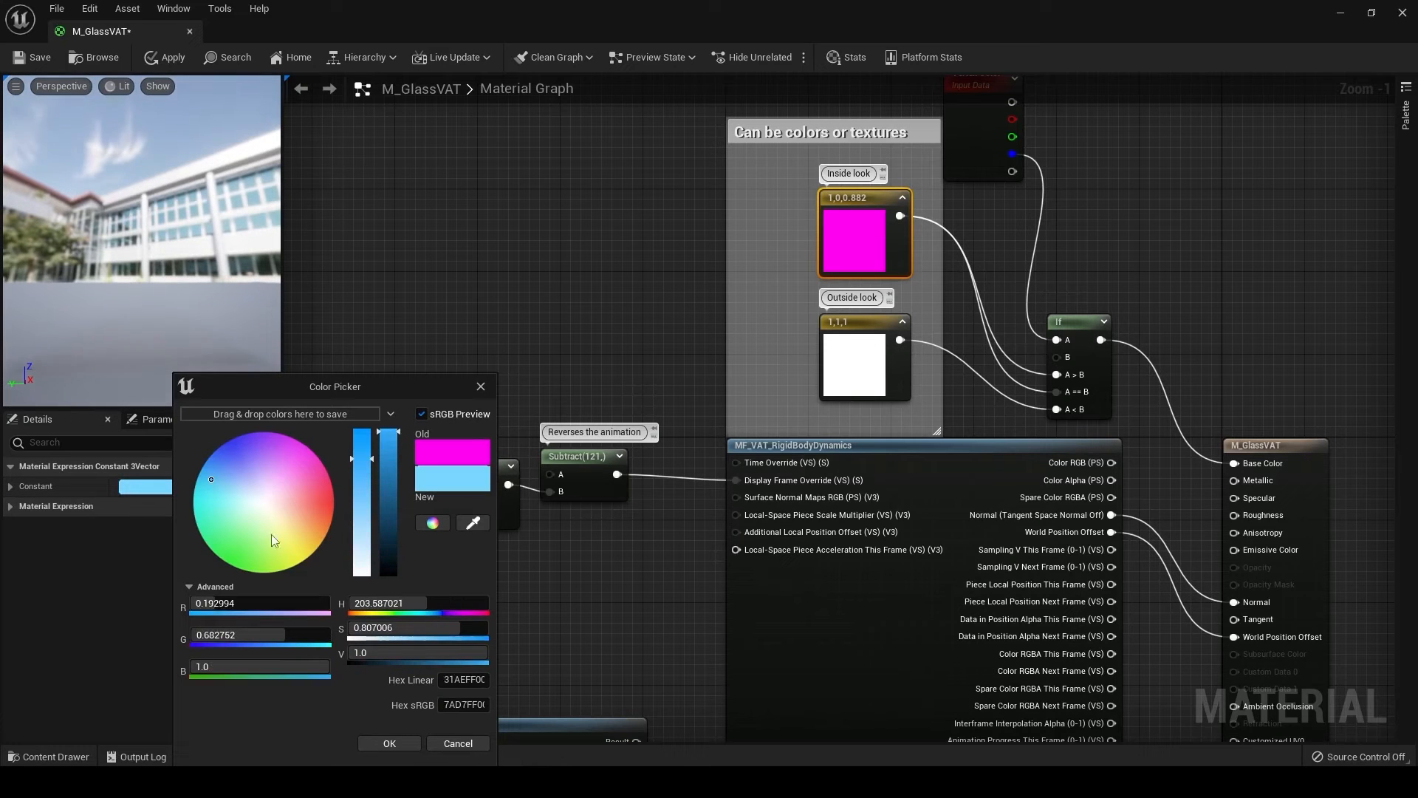
left_click(387, 741)
Examine the node chain from the Vertex Color red channel through the per-panel offset and clamp to Display Frame Override.
right_click_drag(437, 598, 860, 542)
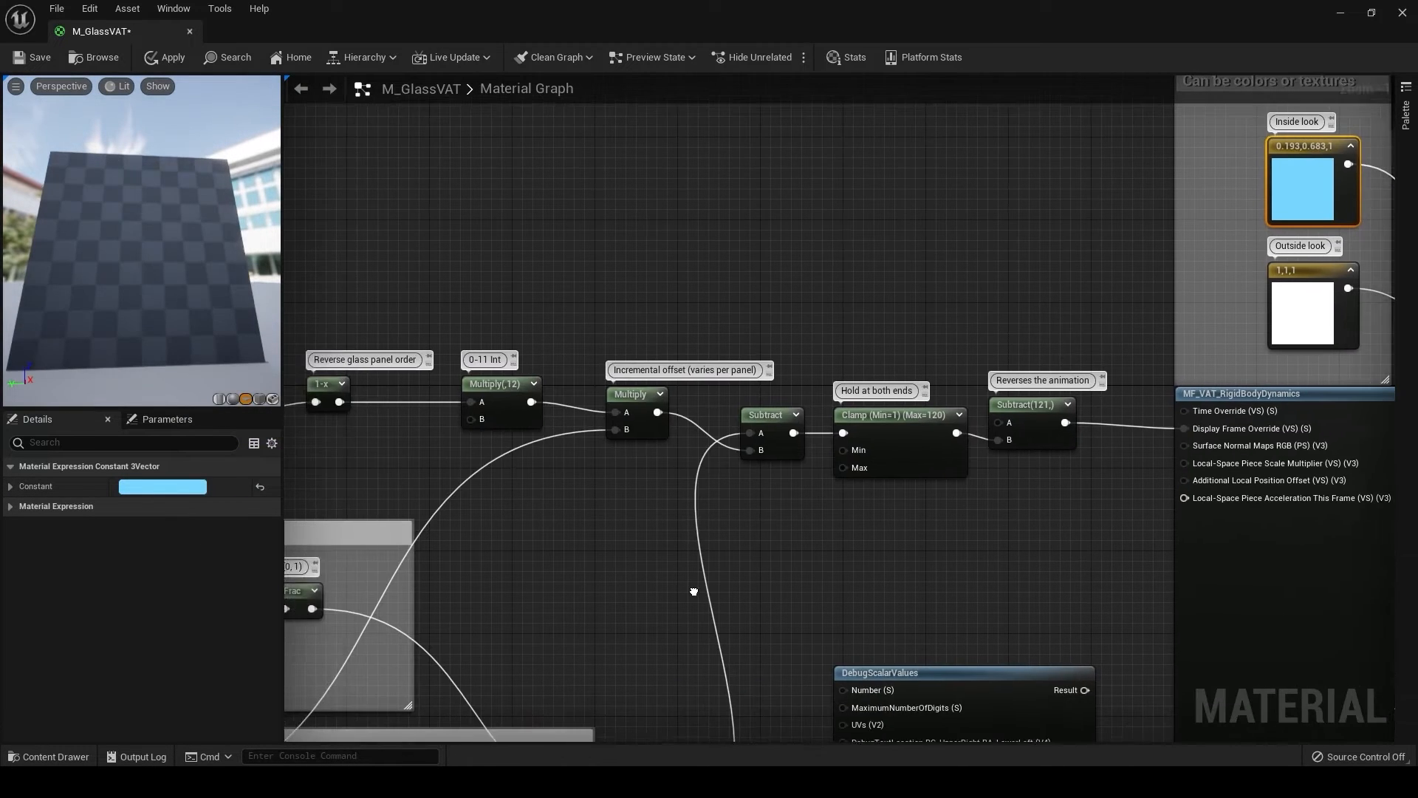
right_click_drag(670, 587, 627, 595)
scroll(626, 594, "down", 1)
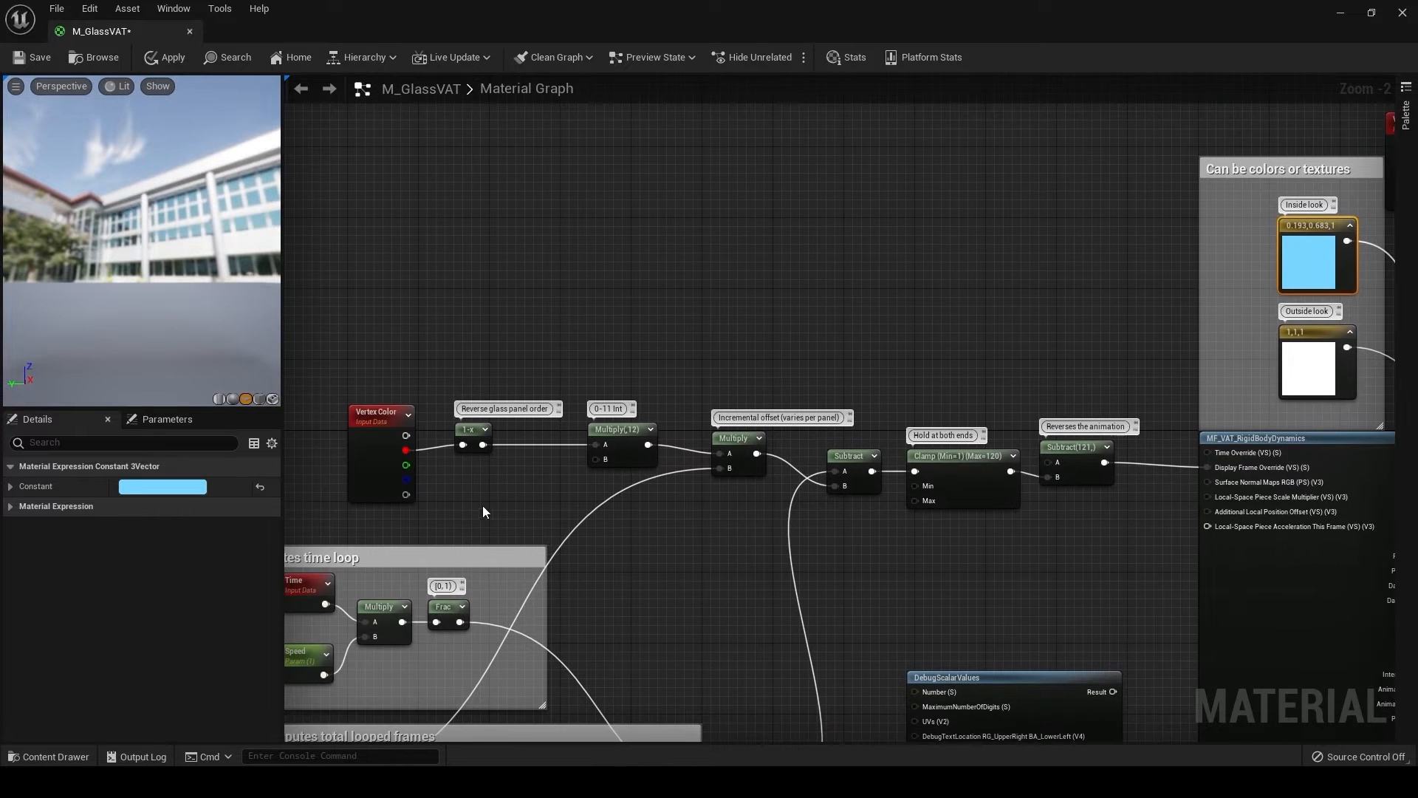
right_click_drag(510, 503, 532, 495)
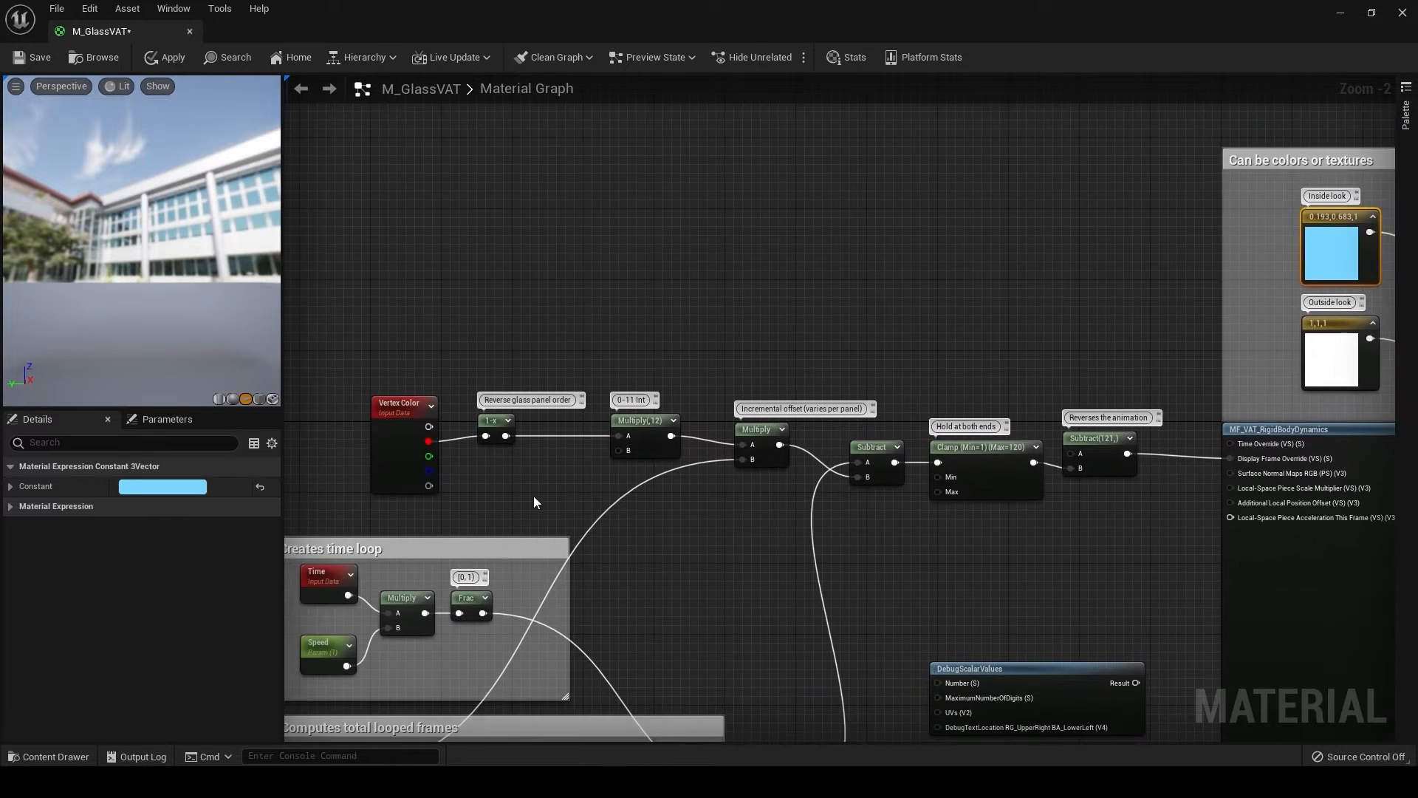
Wire the Multiply(,12) panel index output directly into Display Frame Override and apply the material.
scroll(532, 495, "up", 1)
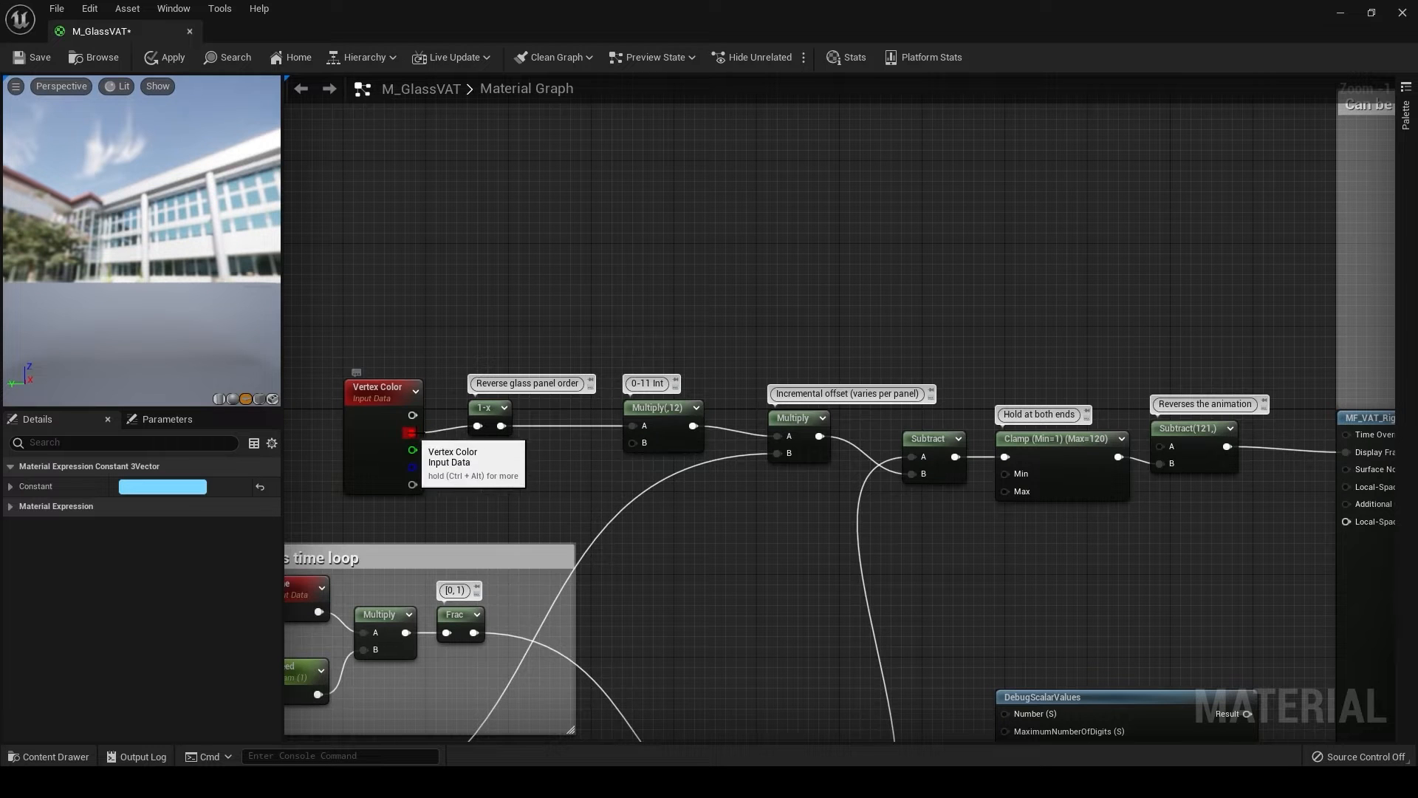
right_click_drag(565, 453, 492, 438)
right_click_drag(606, 483, 470, 467)
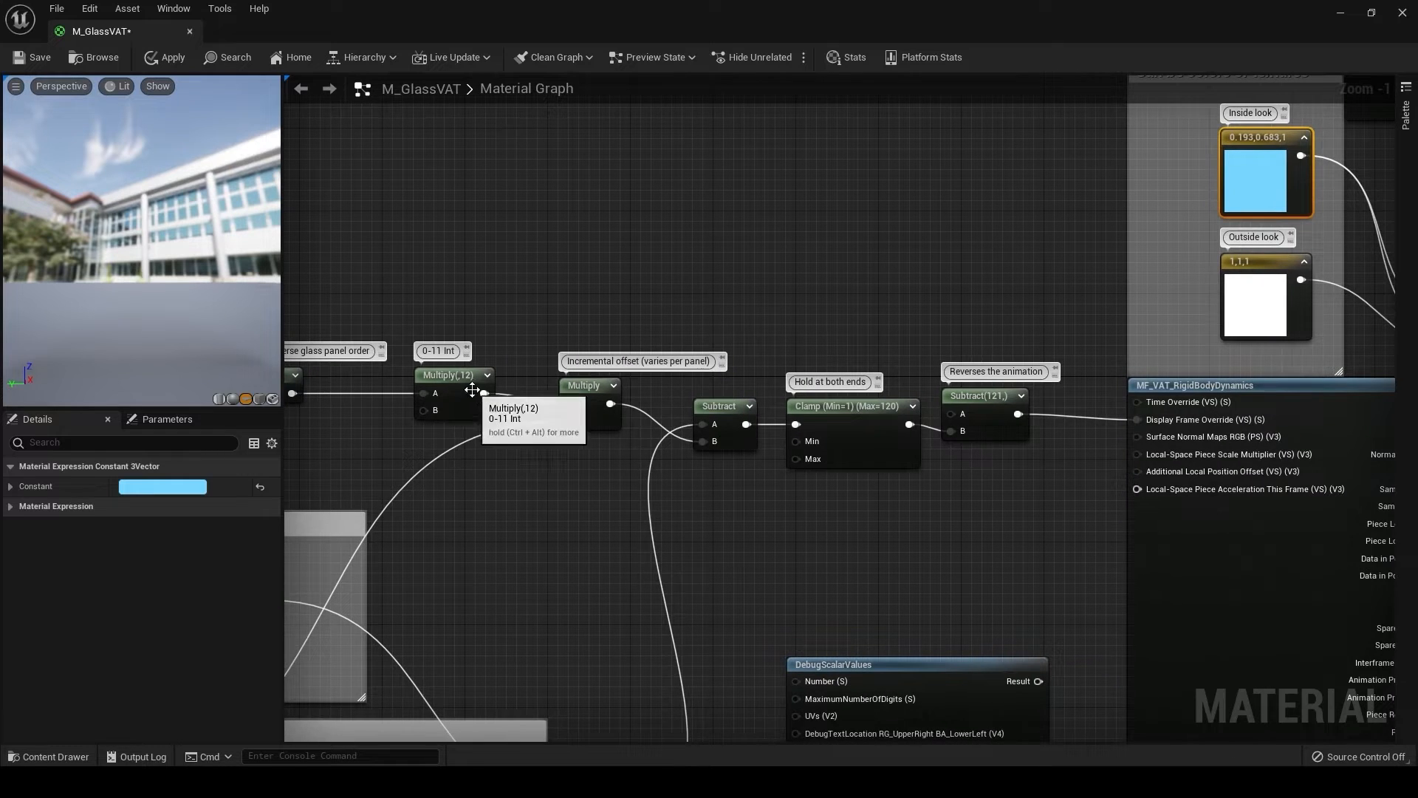
left_click_drag(484, 392, 1149, 422)
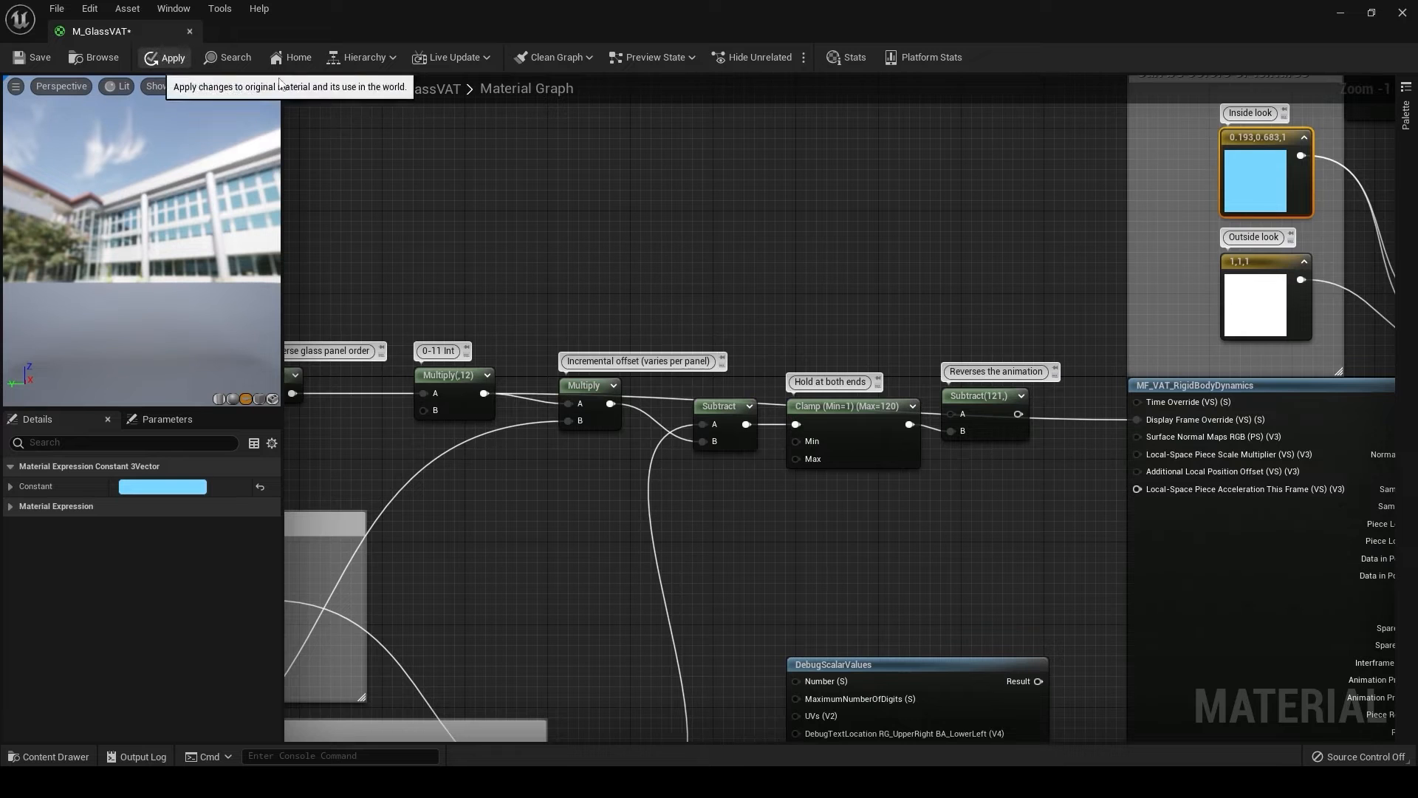
Uncover the level viewport and inspect the broken glass cylinder from several angles, comparing the destruction frame shown by each panel.
left_click_drag(445, 28, 484, 513)
key("w")
right_click_drag(396, 338, 463, 311)
key("a")
key("a")
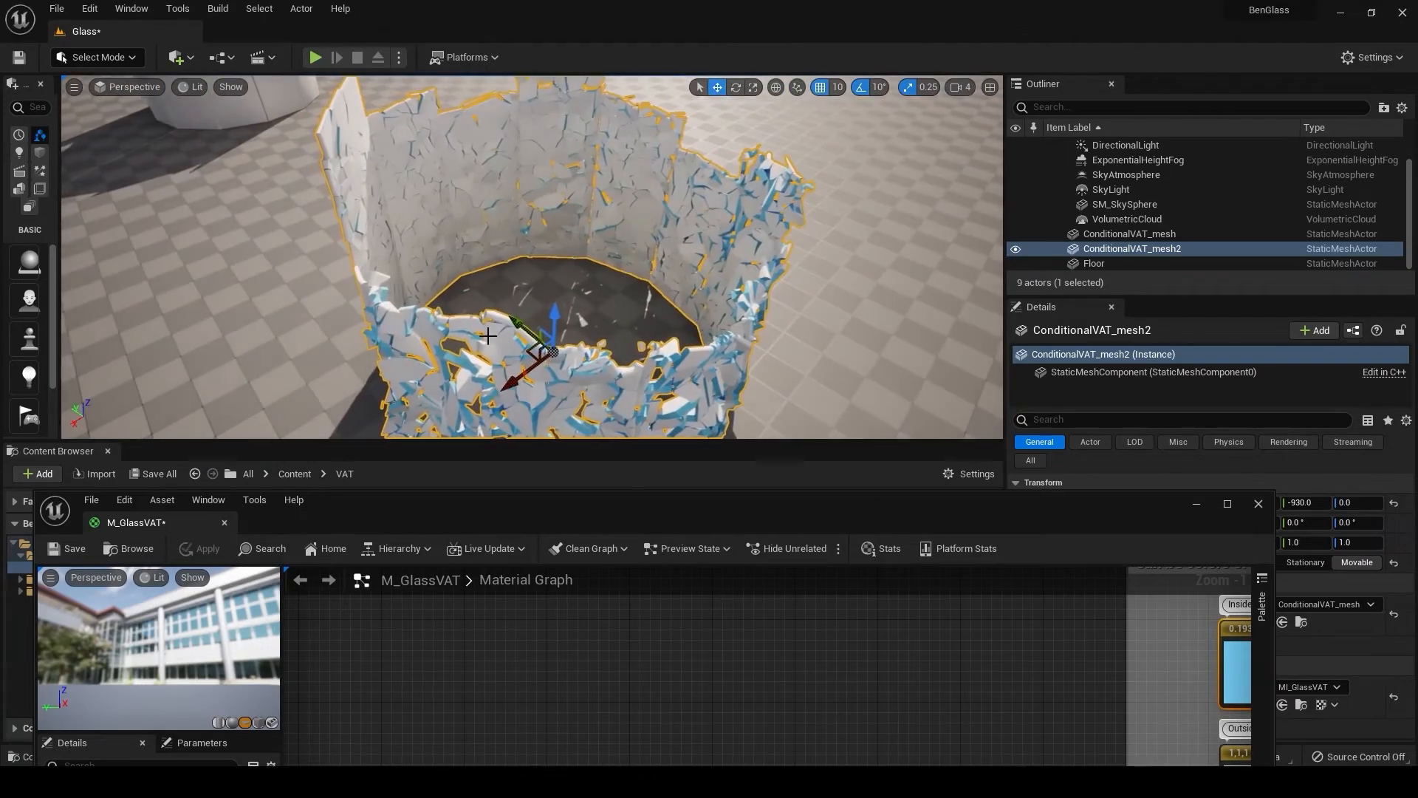
key("d")
right_click_drag(486, 399, 520, 381)
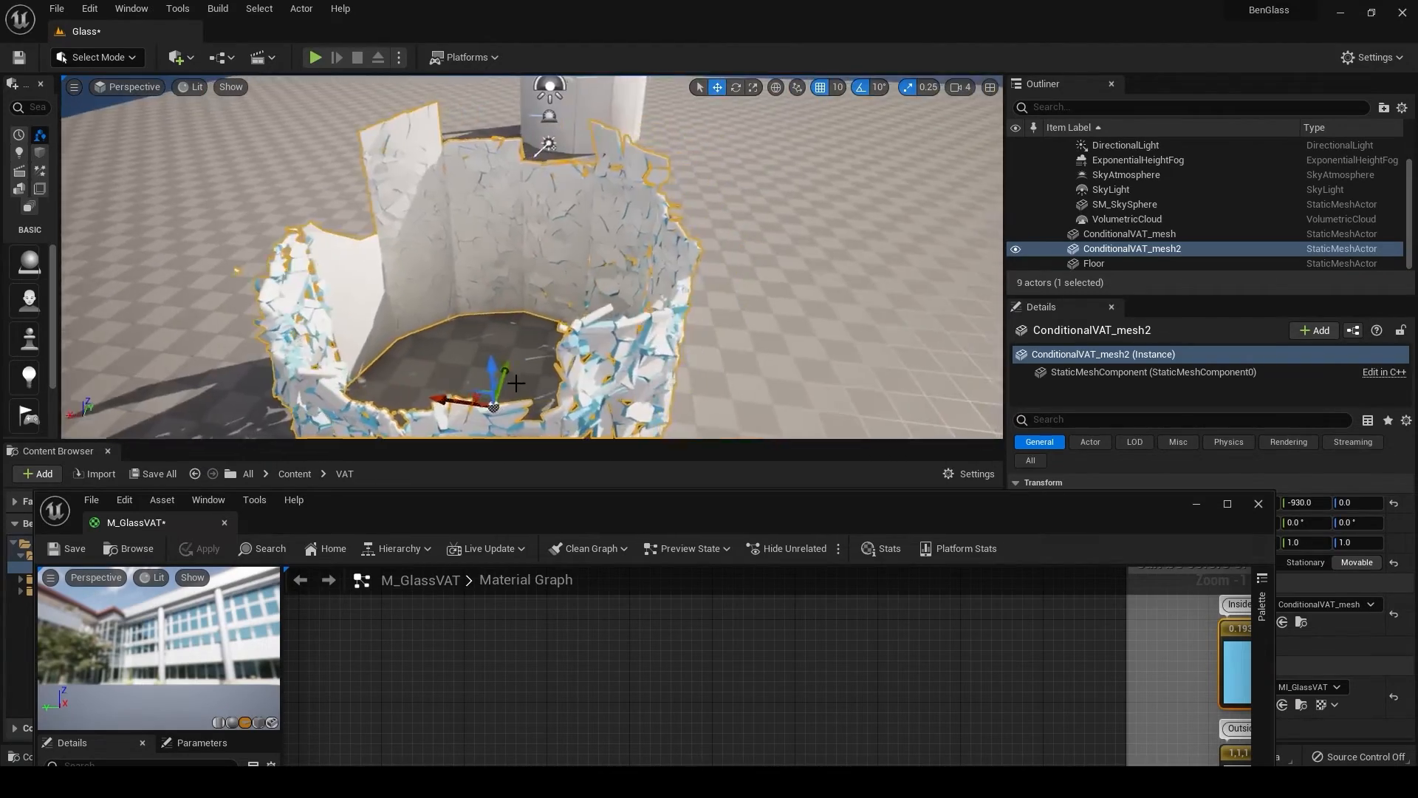
right_click_drag(446, 352, 292, 248)
mouse_move(587, 222)
right_mouse_down()
mouse_move(672, 240)
mouse_move(650, 273)
mouse_move(587, 222)
right_mouse_up()
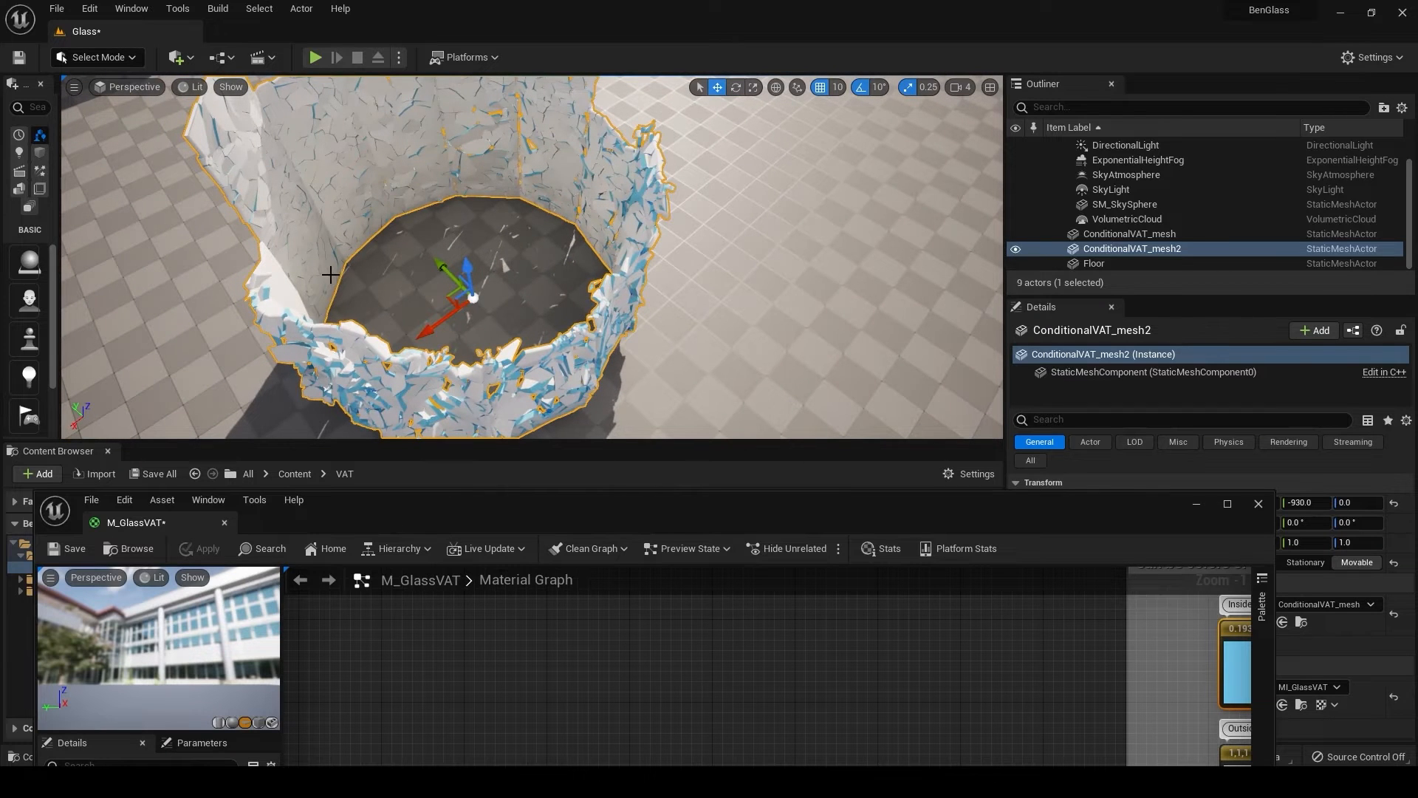
right_click_drag(331, 274, 319, 277)
right_click_drag(339, 349, 480, 354)
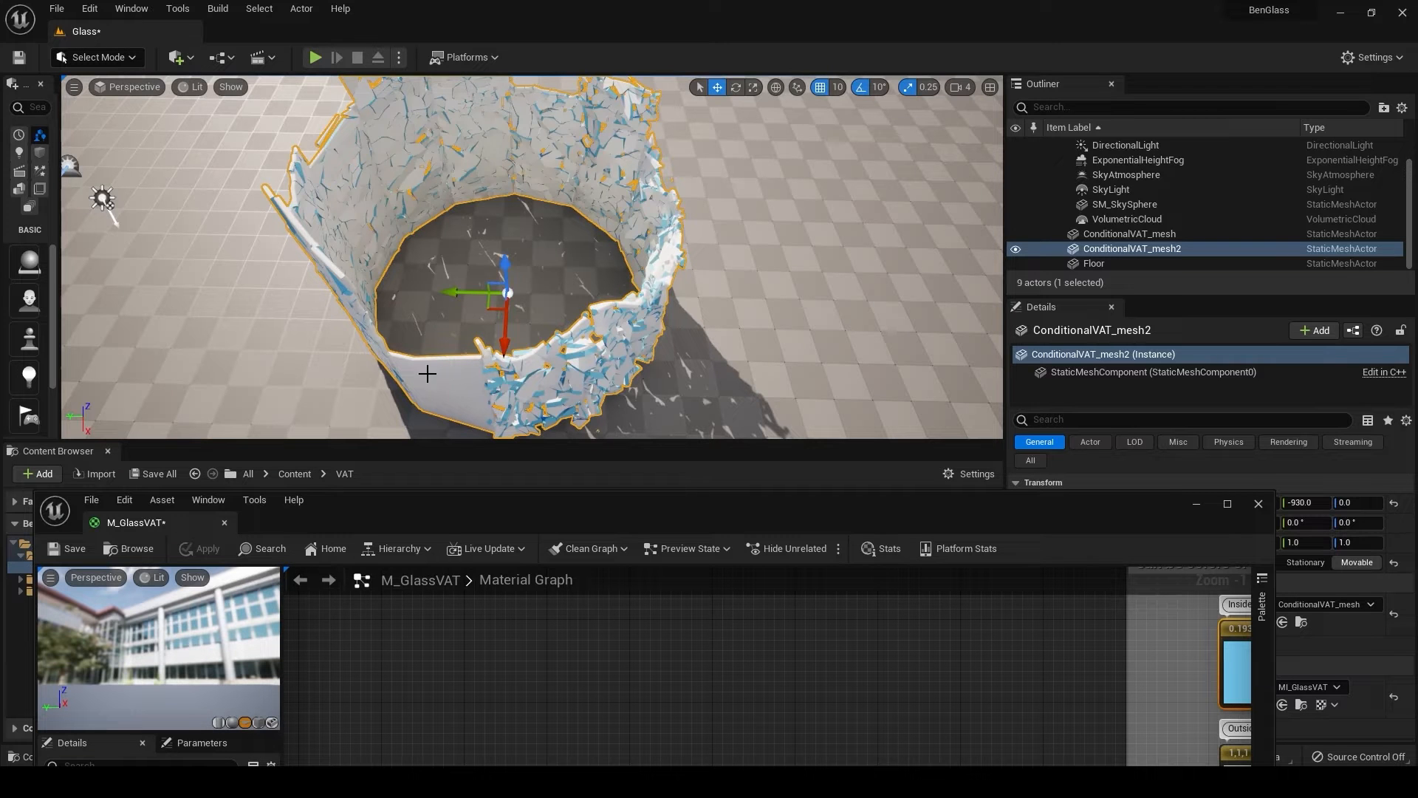
Maximize the material editor again and undo the direct Multiply(,12) connection to Display Frame Override.
double_click(641, 499)
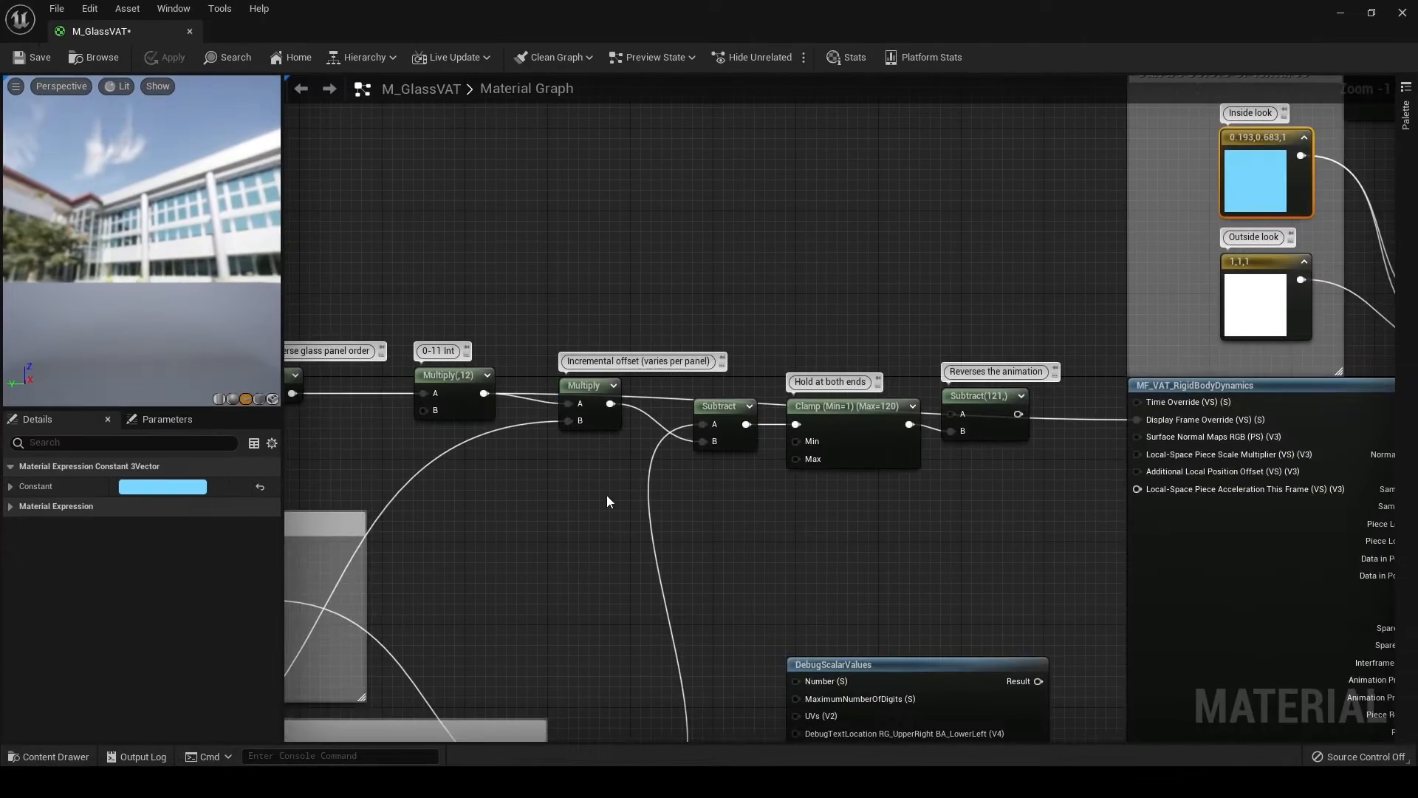
key("ctrl+z")
key("ctrl+z")
Examine the Time, Speed and Frac nodes in the Creates time loop group.
right_click_drag(751, 477, 1016, 420)
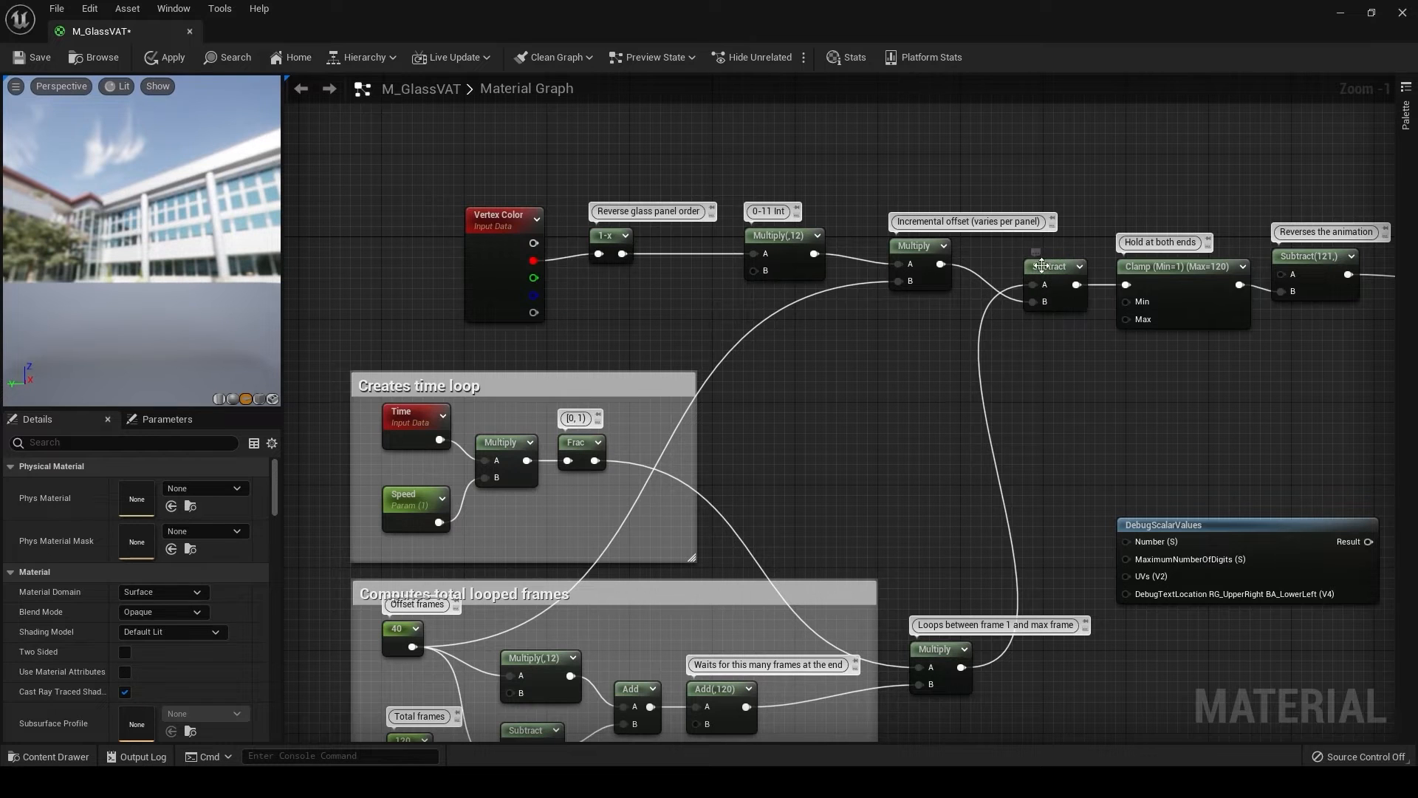
left_click(399, 419)
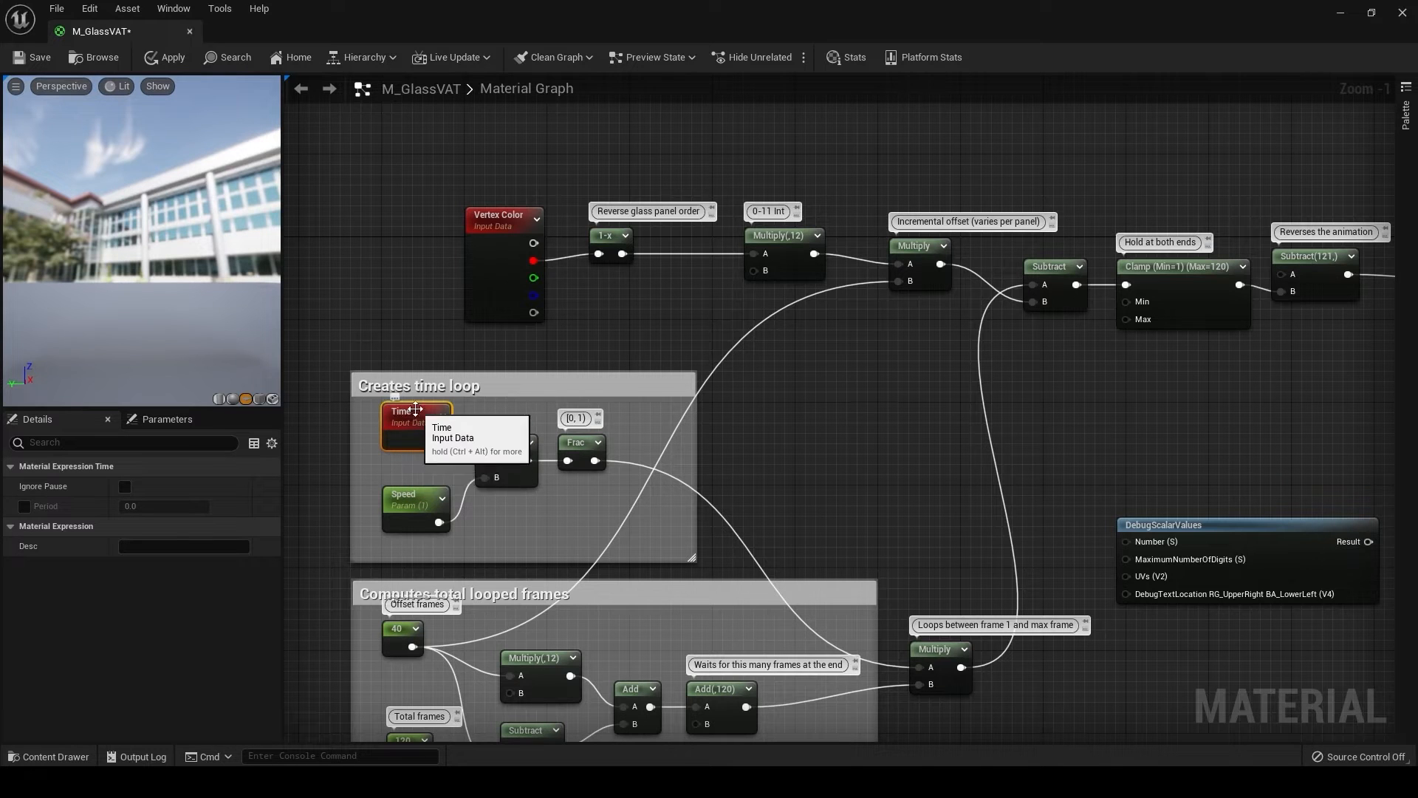
left_click(415, 508)
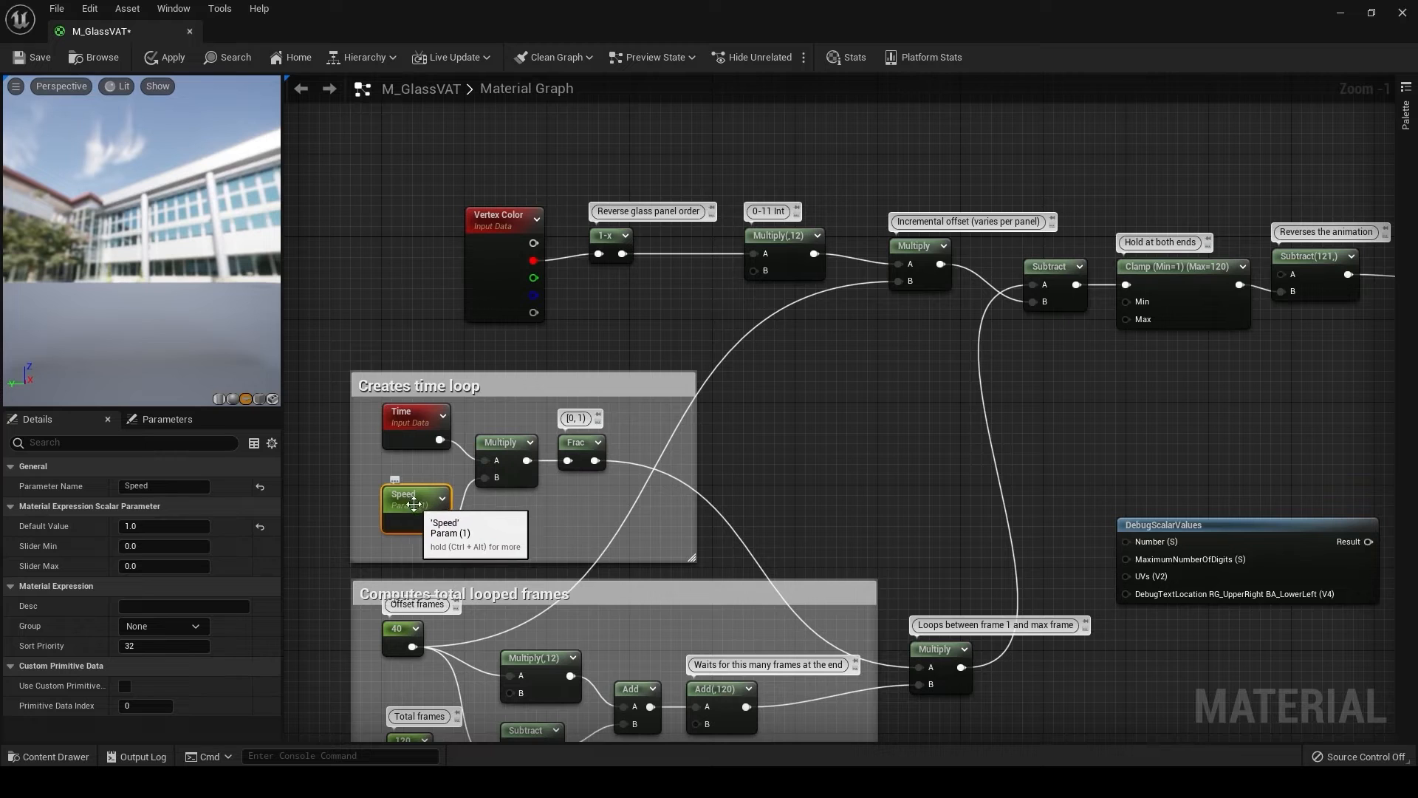
left_click(579, 445)
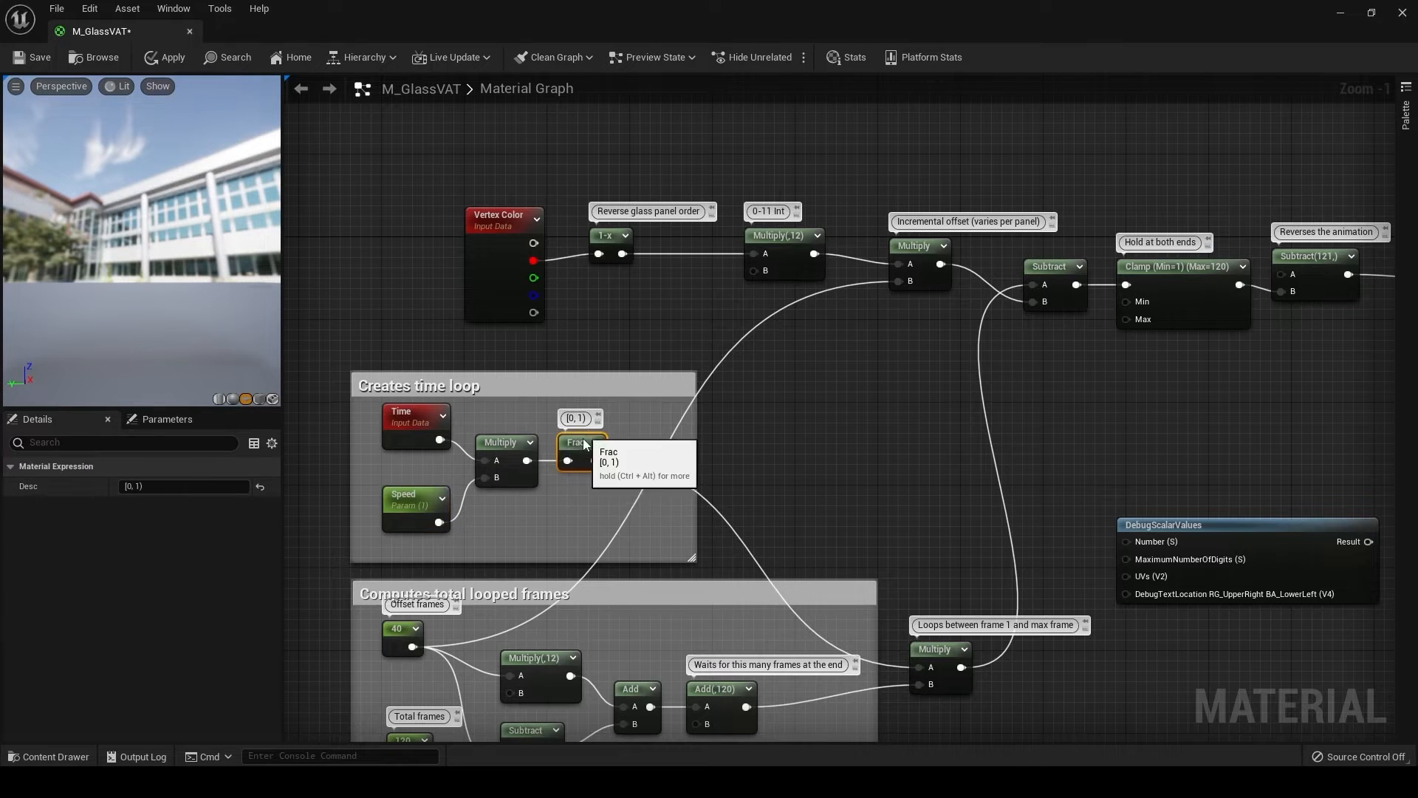
Connect the Frac output to the Number input of DebugScalarValues and preview that node.
right_click_drag(602, 453, 535, 397)
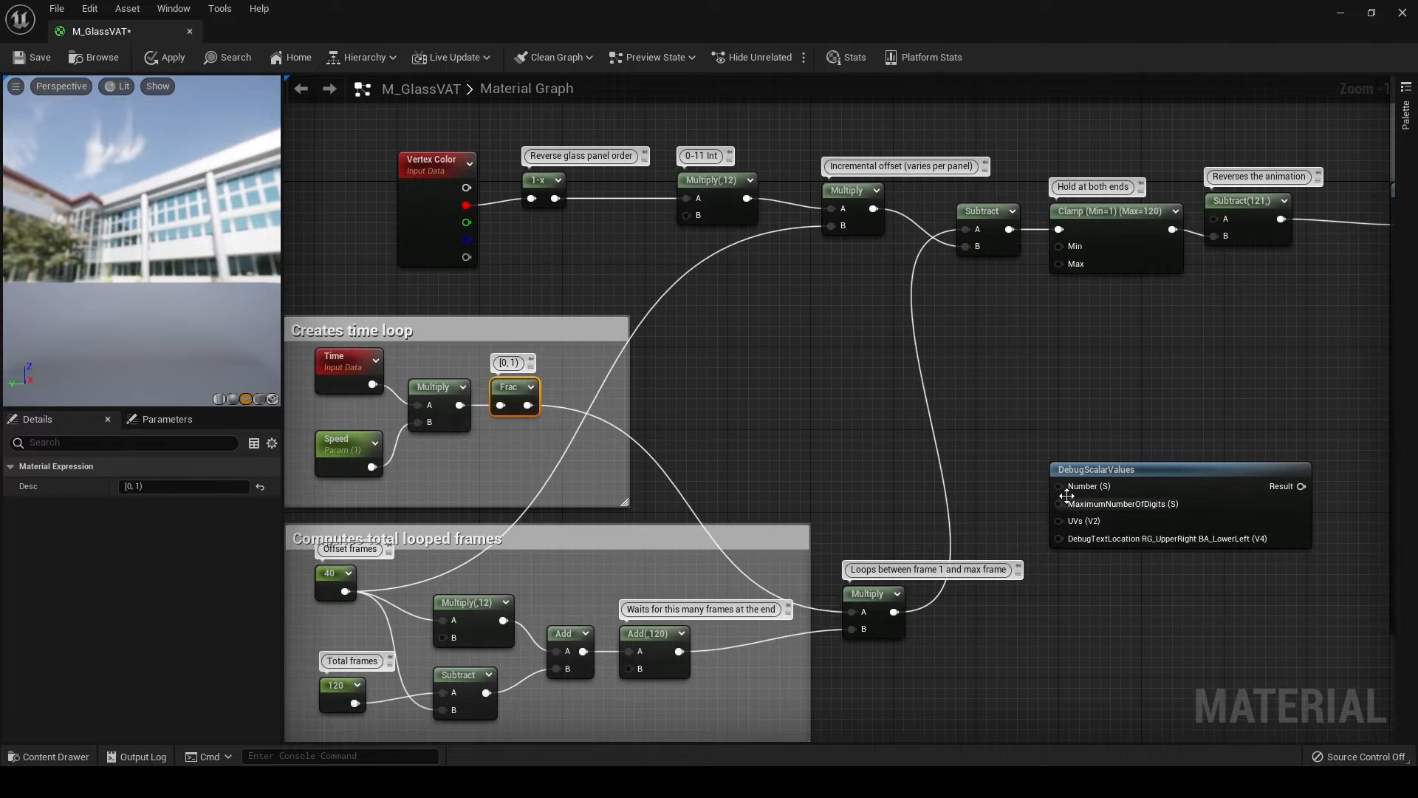
left_click_drag(1058, 486, 643, 445)
left_click_drag(535, 414, 528, 404)
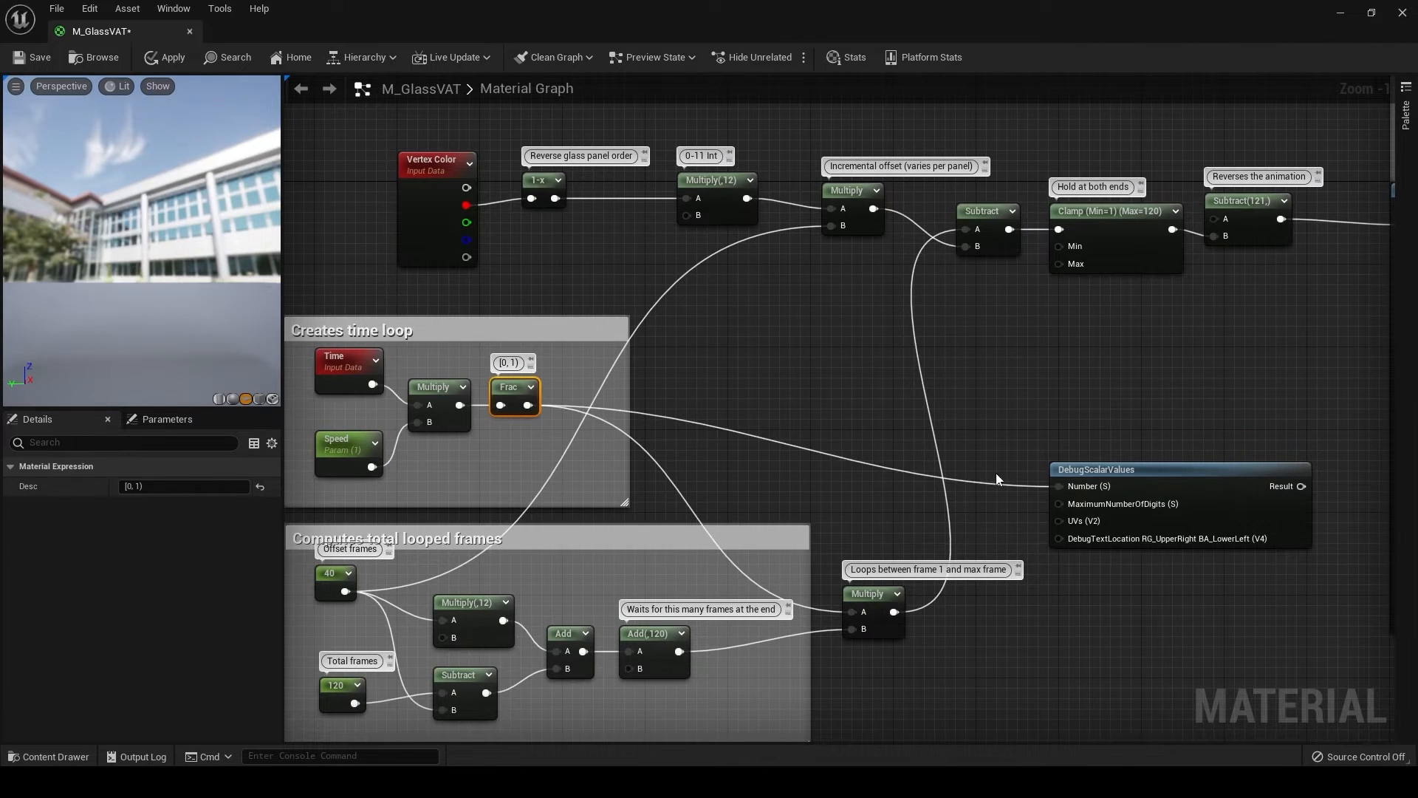
right_click(1204, 498)
left_click(1257, 225)
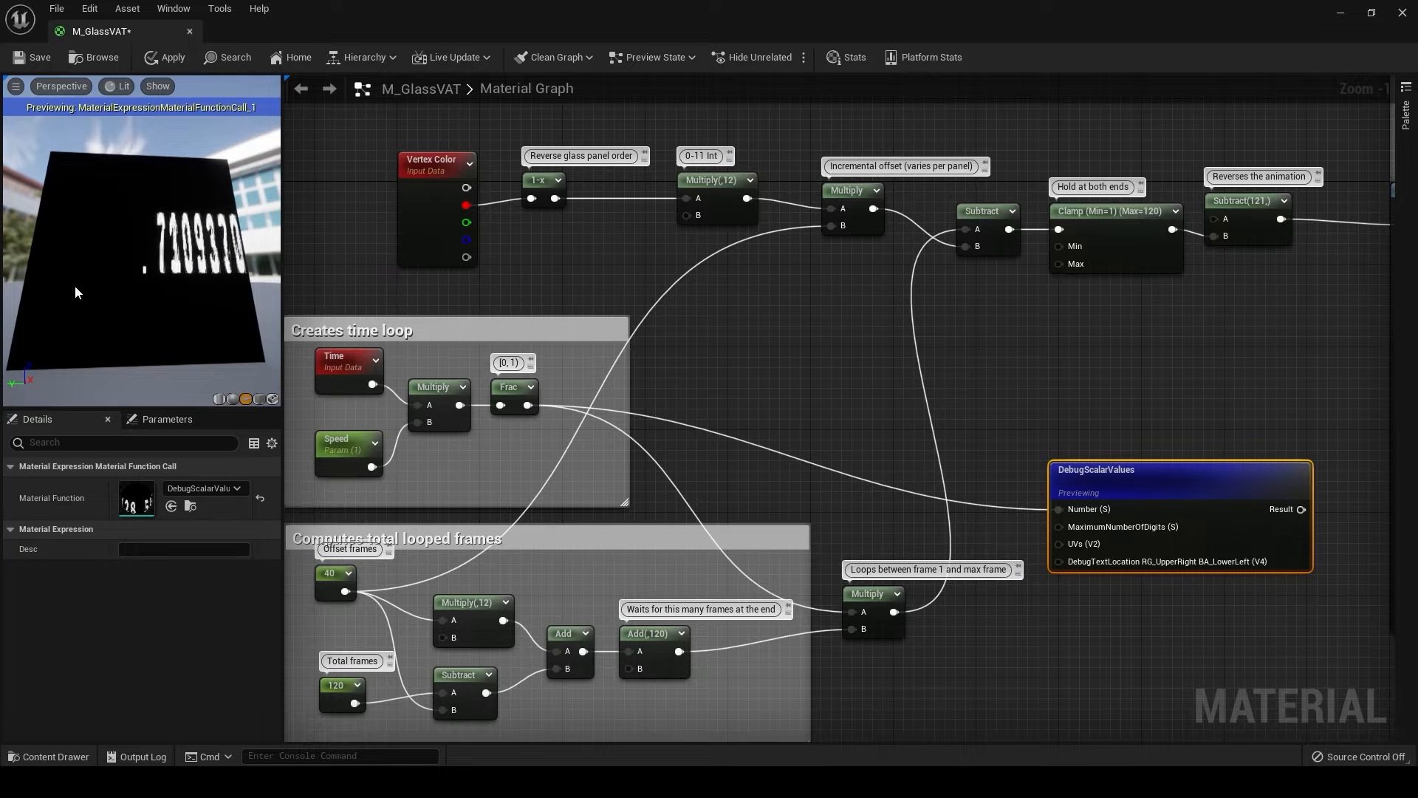
Disconnect the Number input of DebugScalarValues and move the Offset frames constant clear of the Computes total looped frames header.
left_click(1060, 510, "alt")
right_click_drag(588, 465, 771, 414)
right_click_drag(720, 535, 678, 517)
scroll(678, 517, "up", 1)
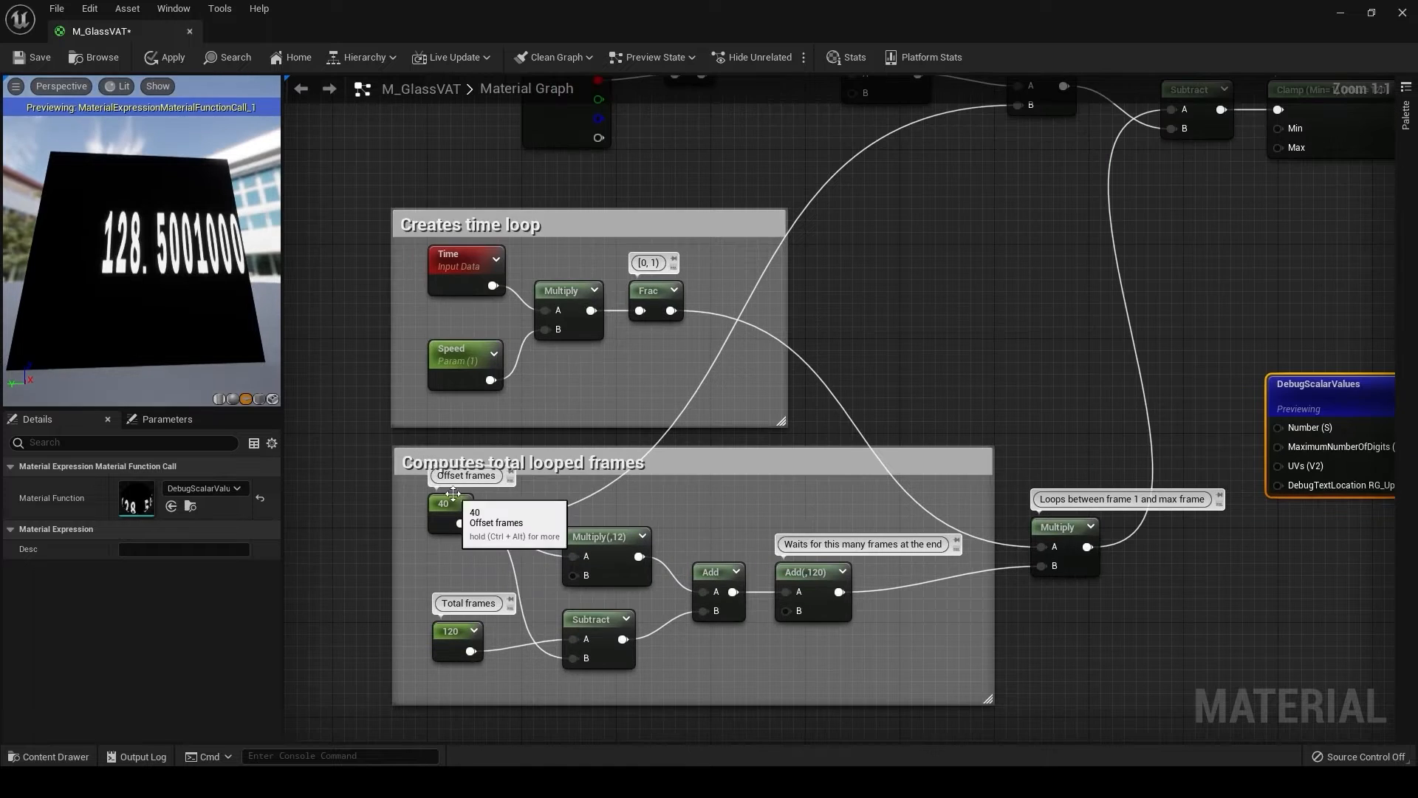
left_click_drag(434, 485, 423, 519)
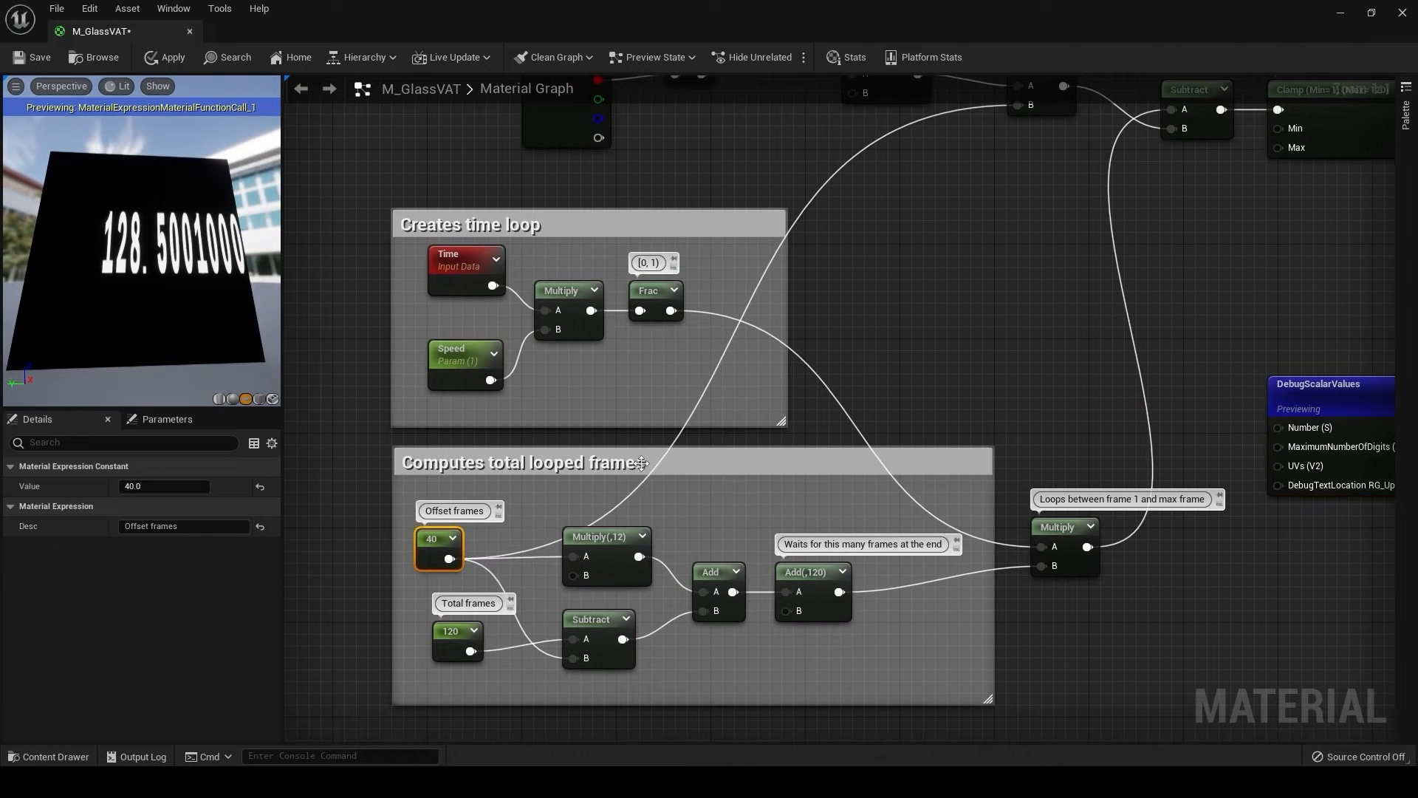
right_click_drag(641, 464, 546, 532)
right_click_drag(371, 517, 392, 549)
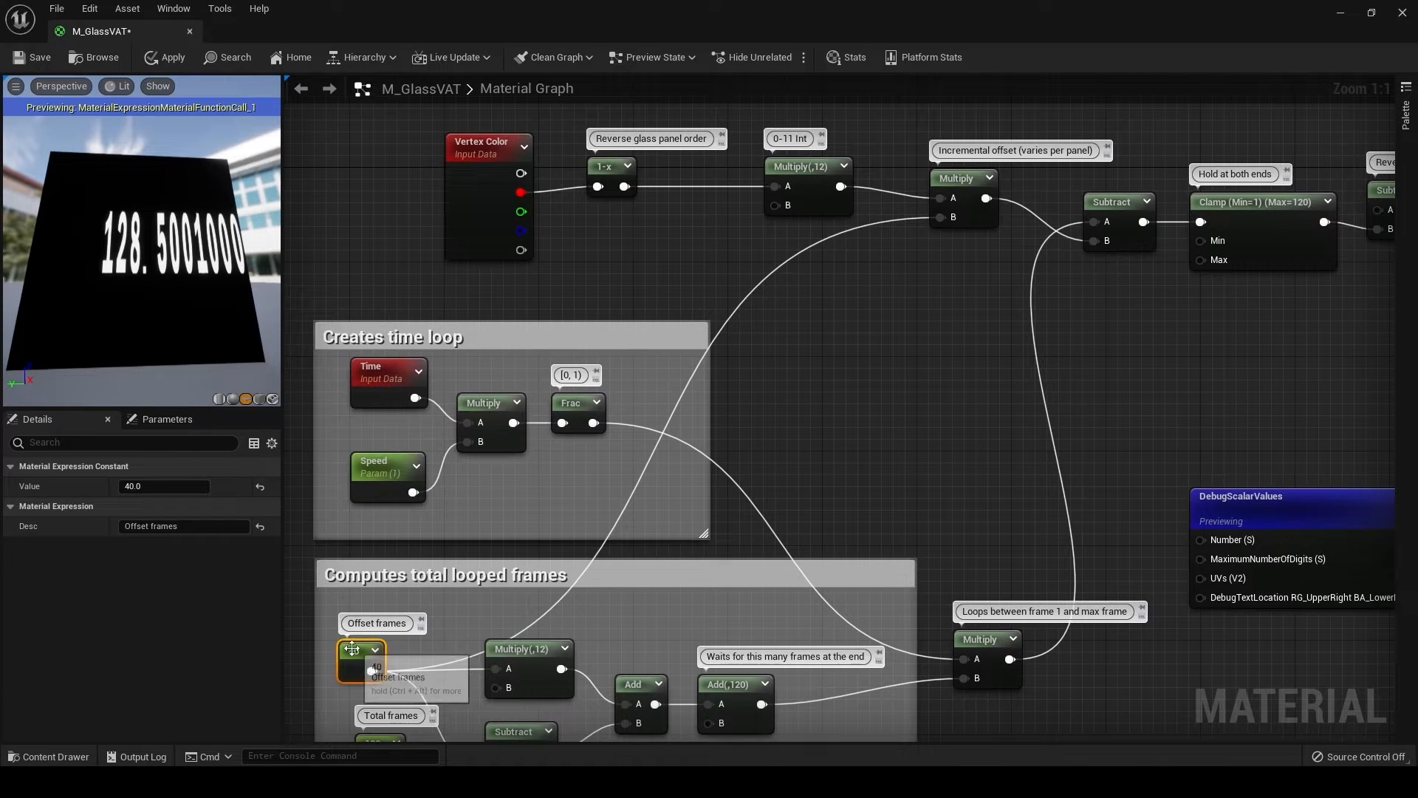
left_click_drag(350, 651, 362, 640)
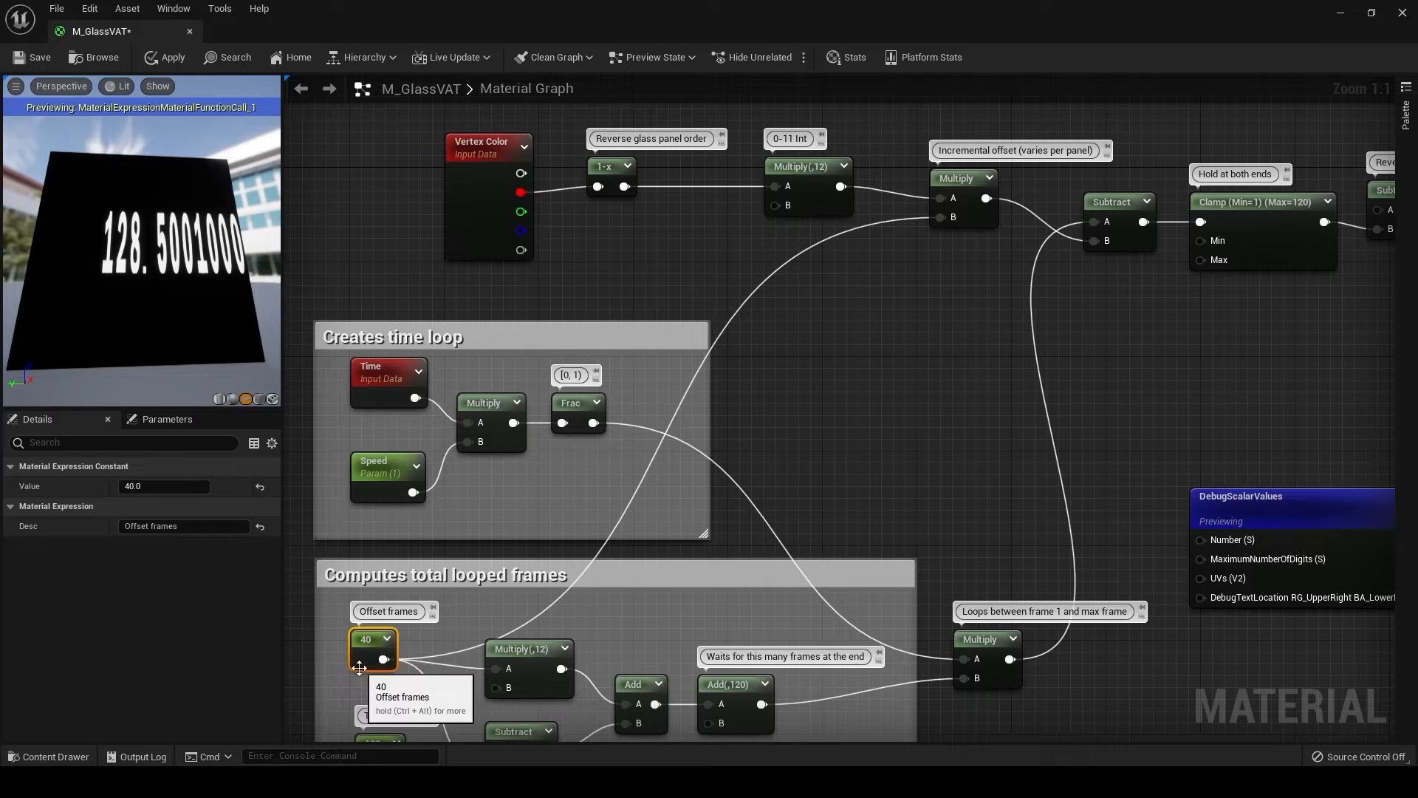
Check the Multiply(,12) node fed by Offset frames and shift the Total frames constant slightly up and to the left.
right_click_drag(431, 632, 443, 467)
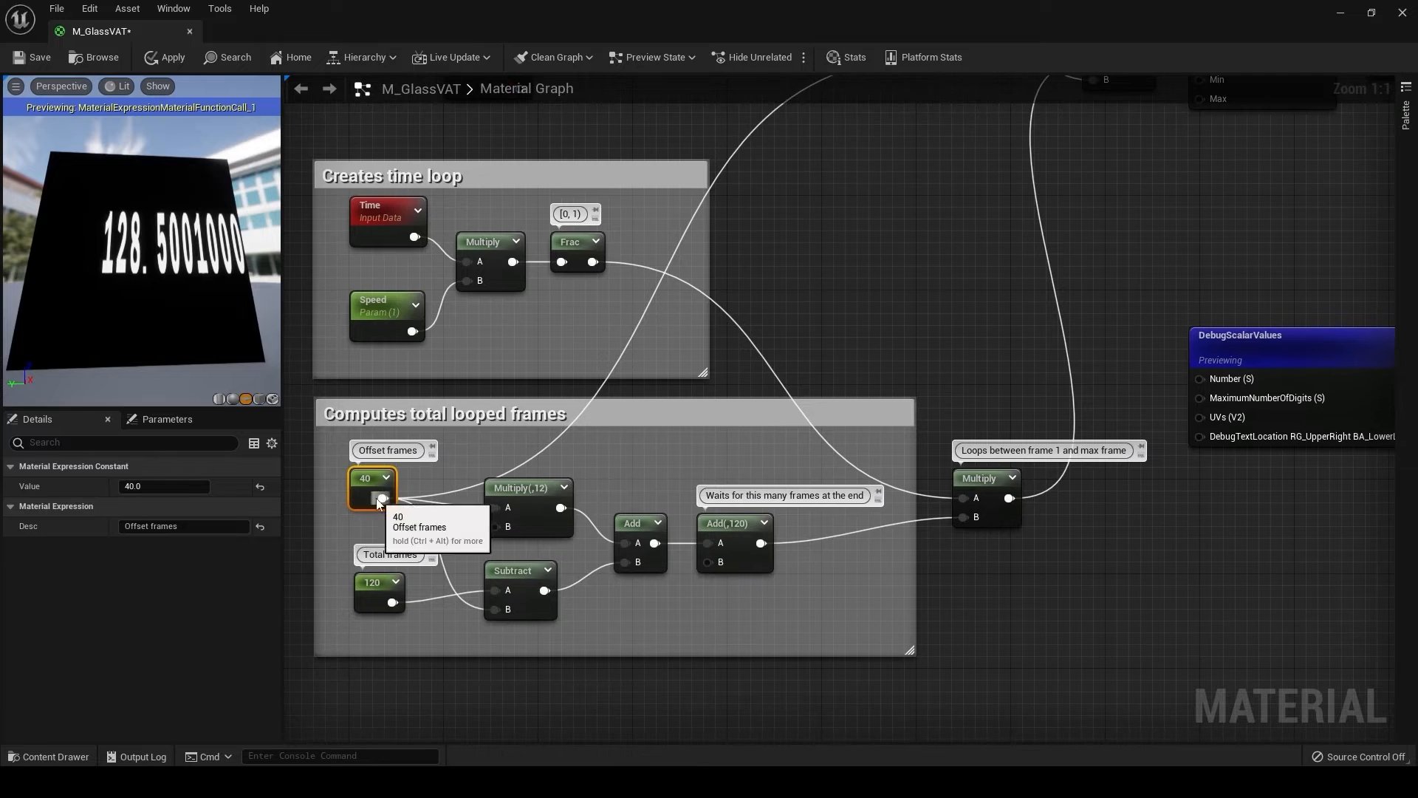
left_click(522, 496)
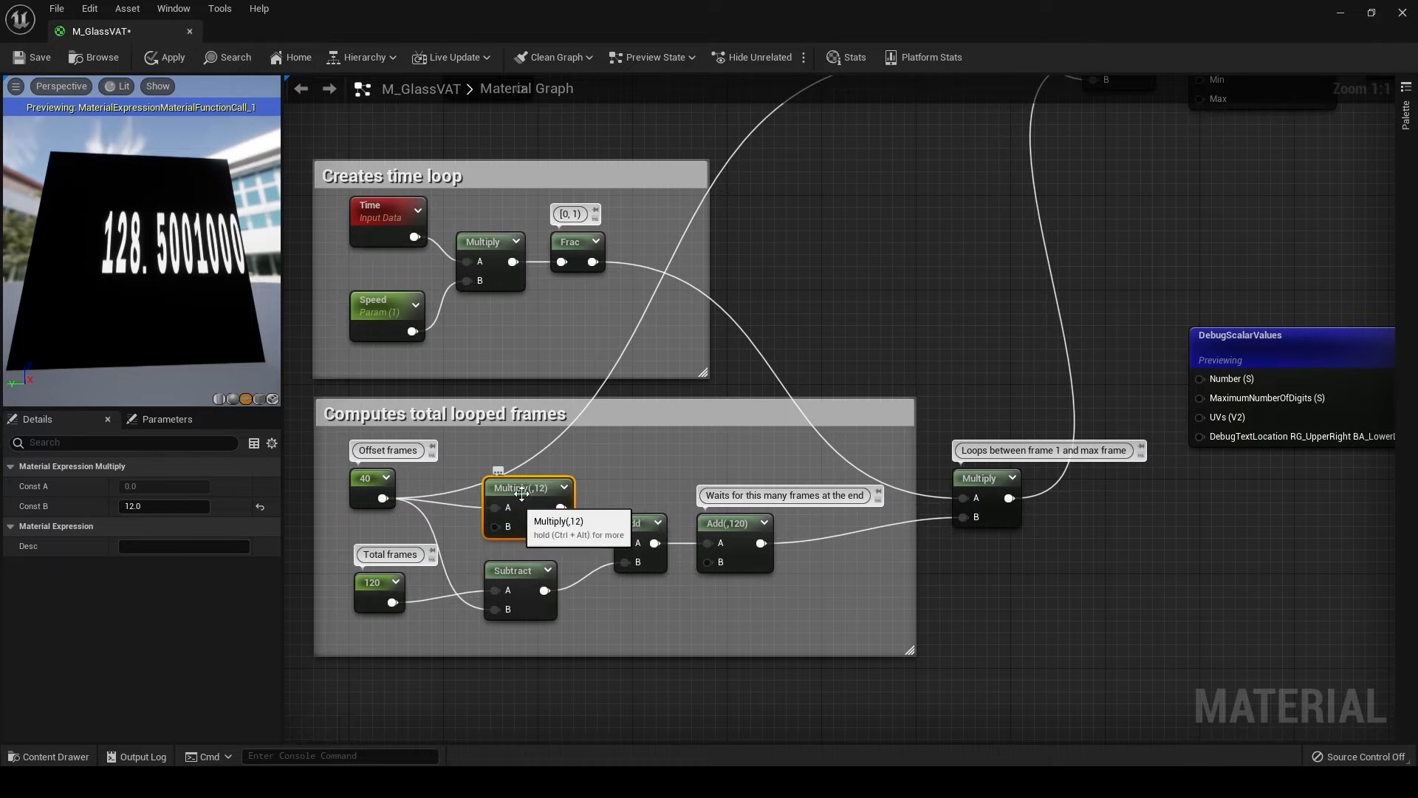
left_click(357, 580)
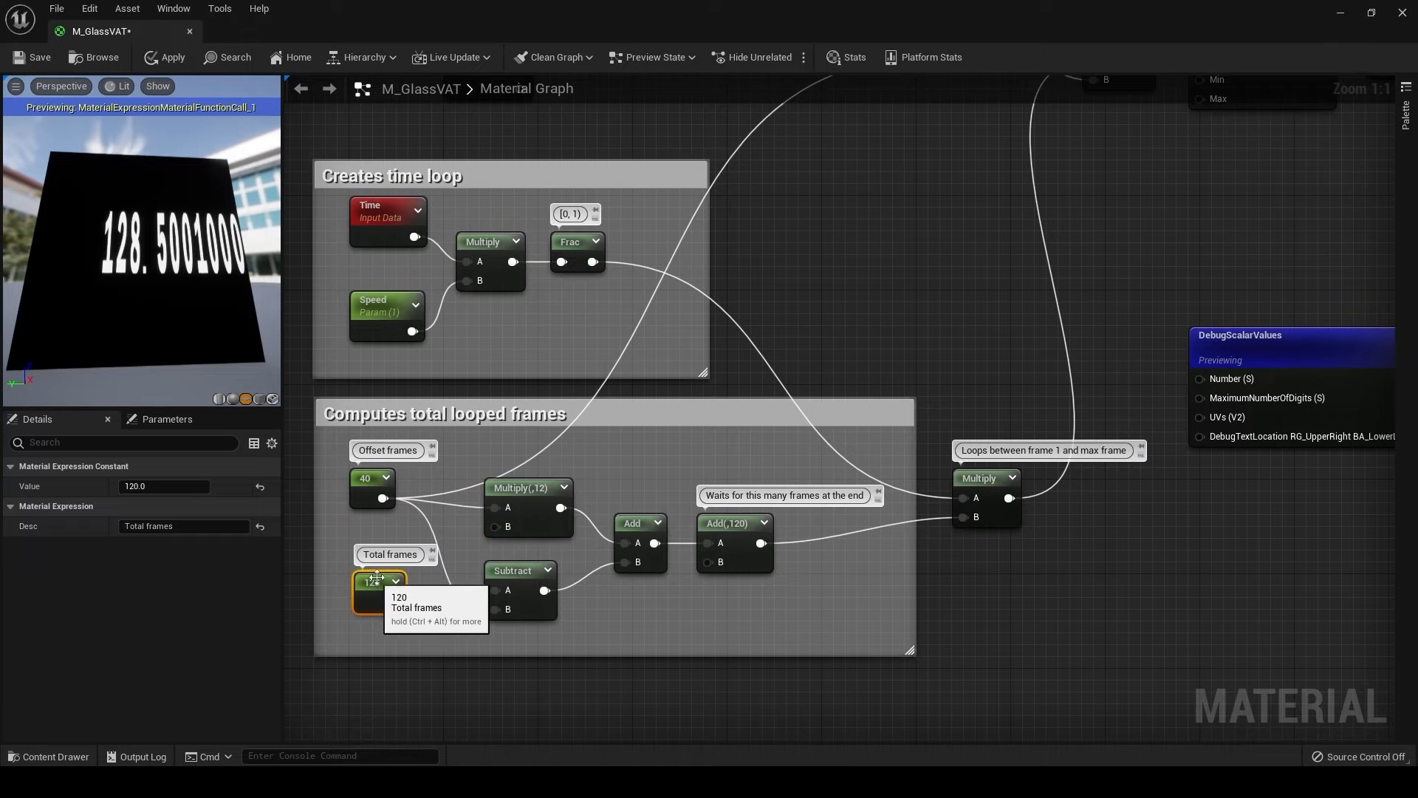
left_click_drag(356, 581, 340, 571)
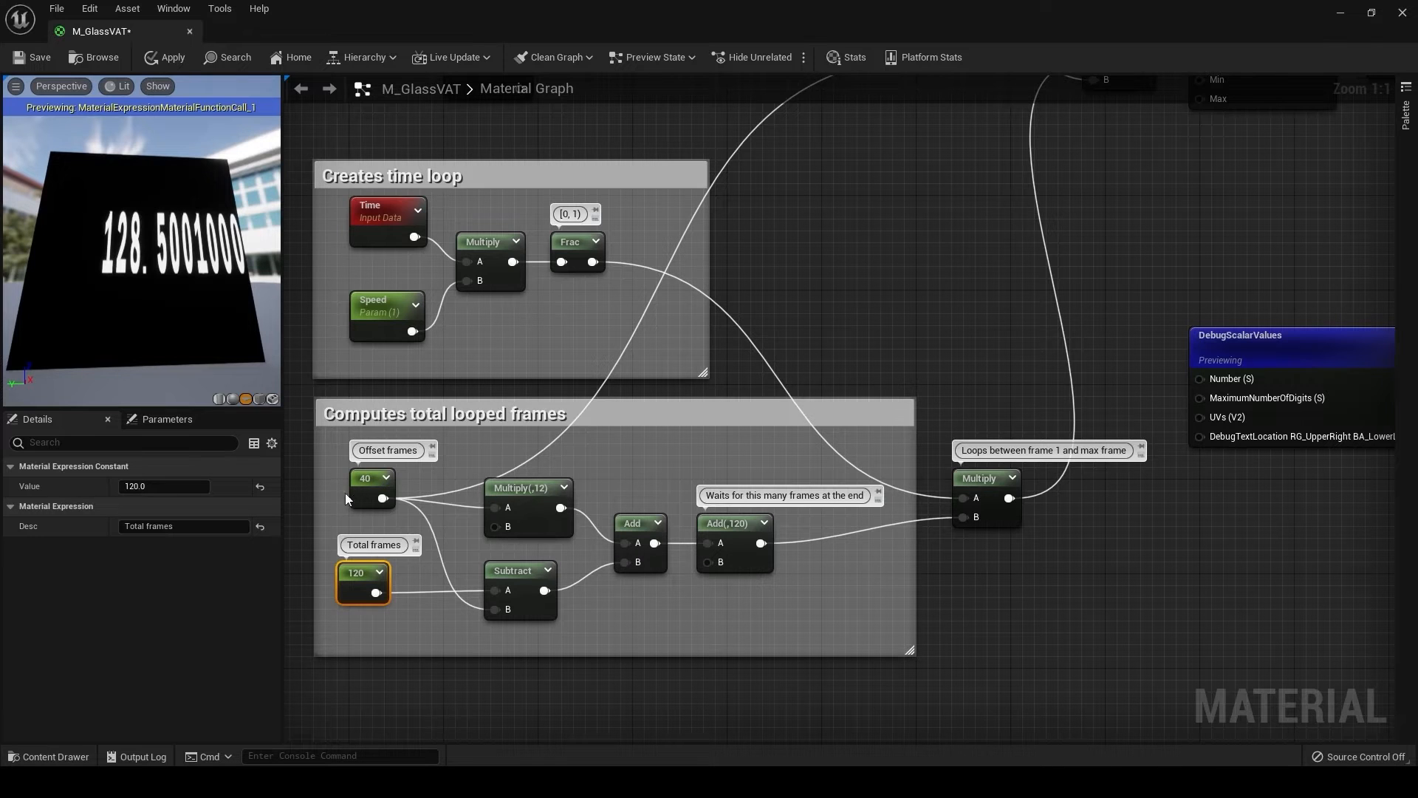
Examine how the offset multiplication, the Subtract result and the Add(,120) wait combine into the total looped frames.
left_click(367, 489)
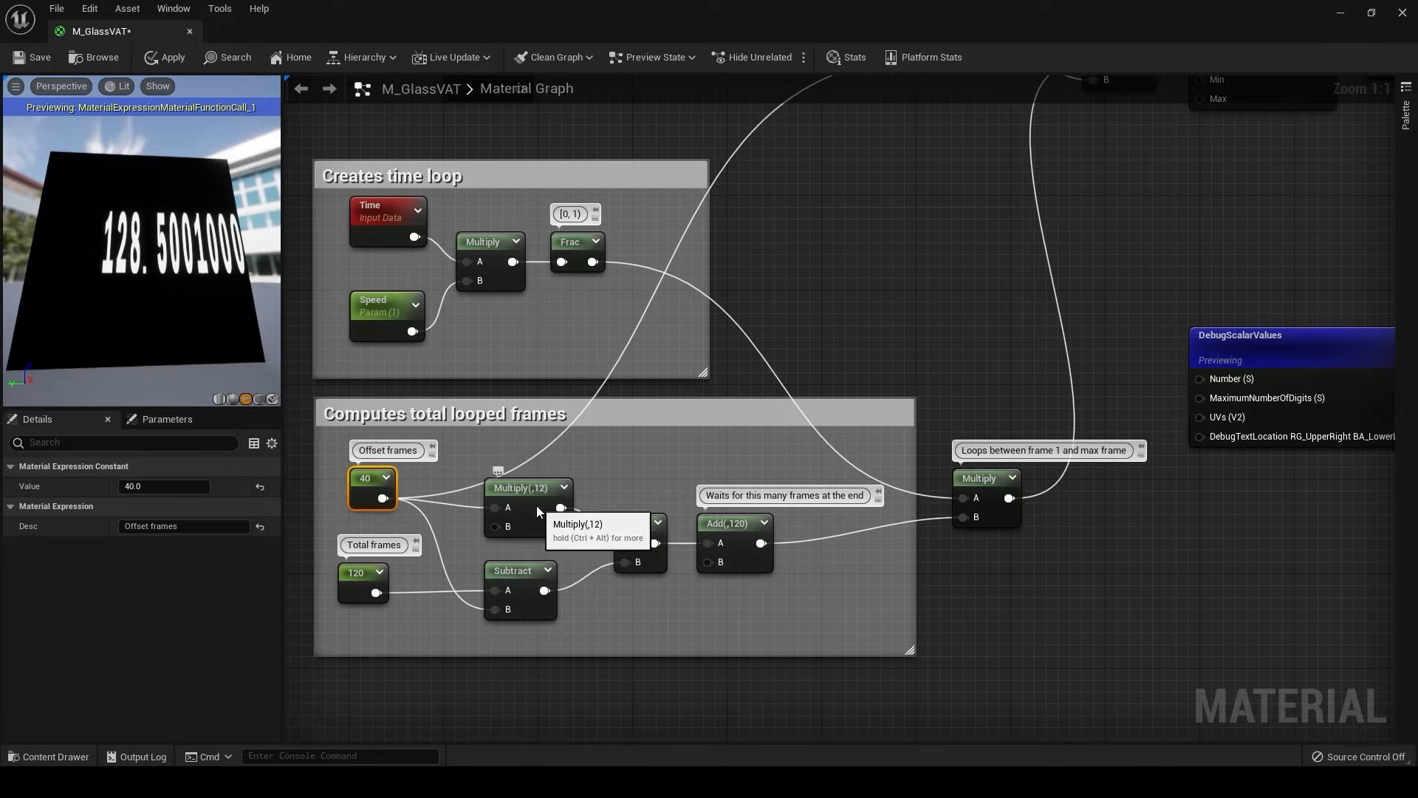
left_click(536, 505)
right_click_drag(646, 465, 552, 466)
right_click(640, 537)
left_click(594, 583)
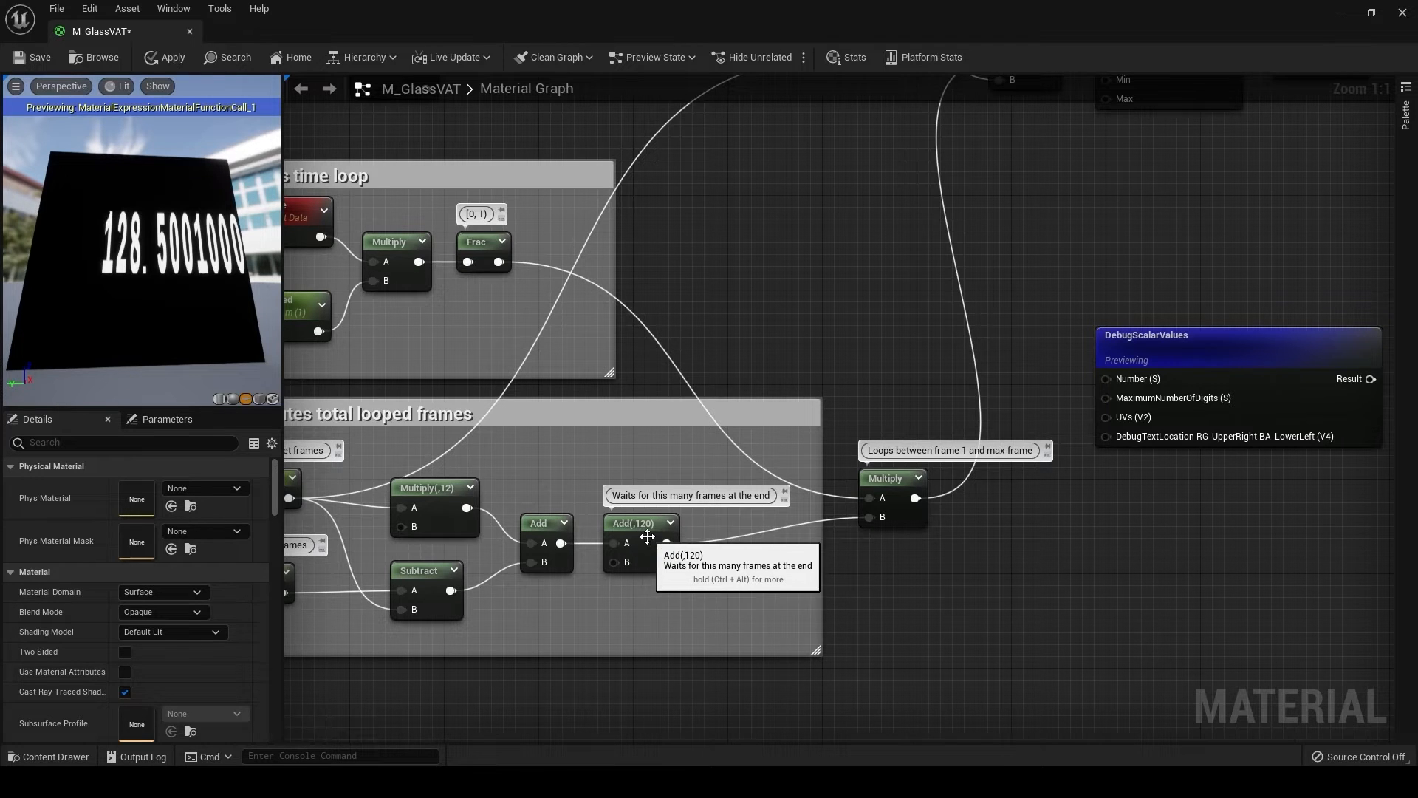
left_click(639, 538)
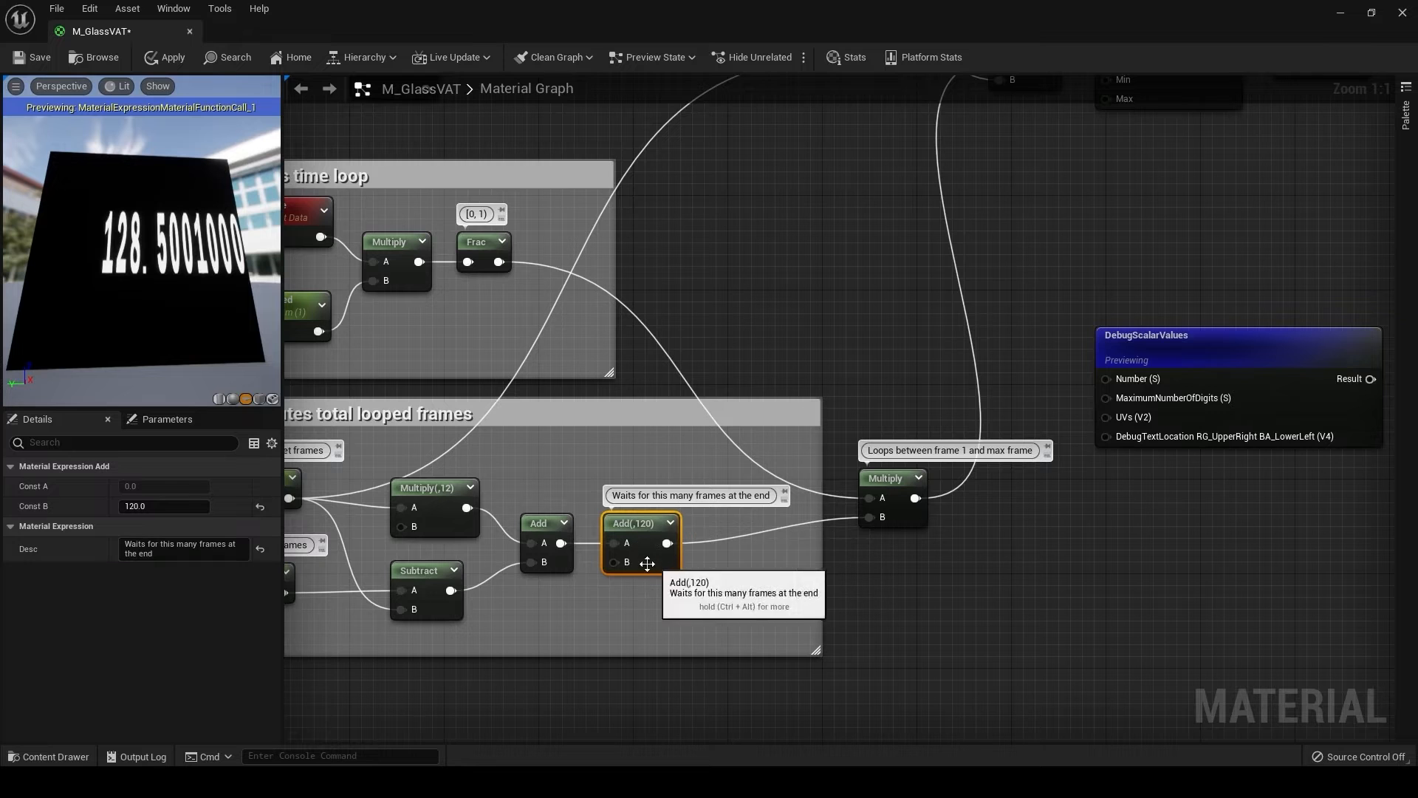
right_click_drag(631, 453, 662, 532)
right_click_drag(656, 478, 718, 506)
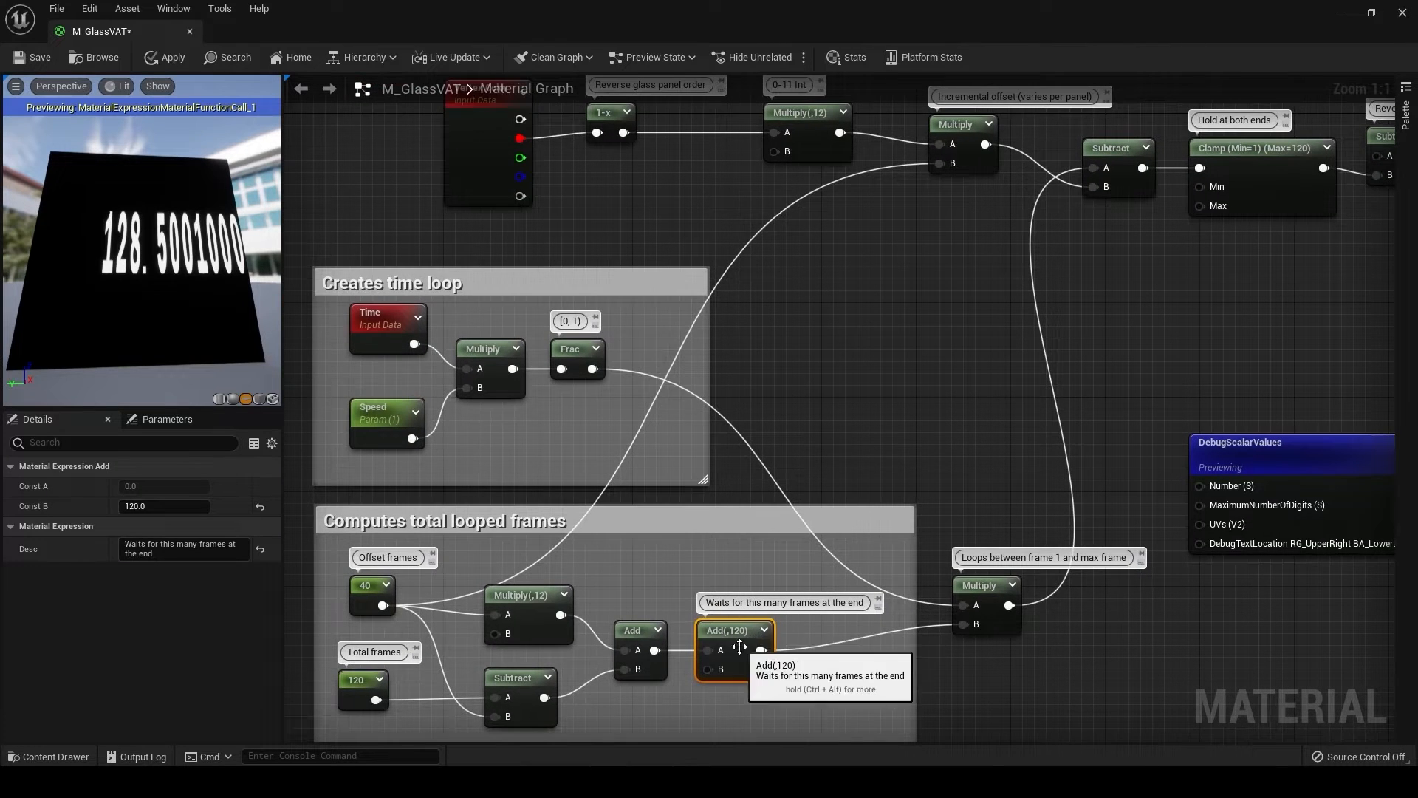
right_click_drag(548, 699, 616, 619)
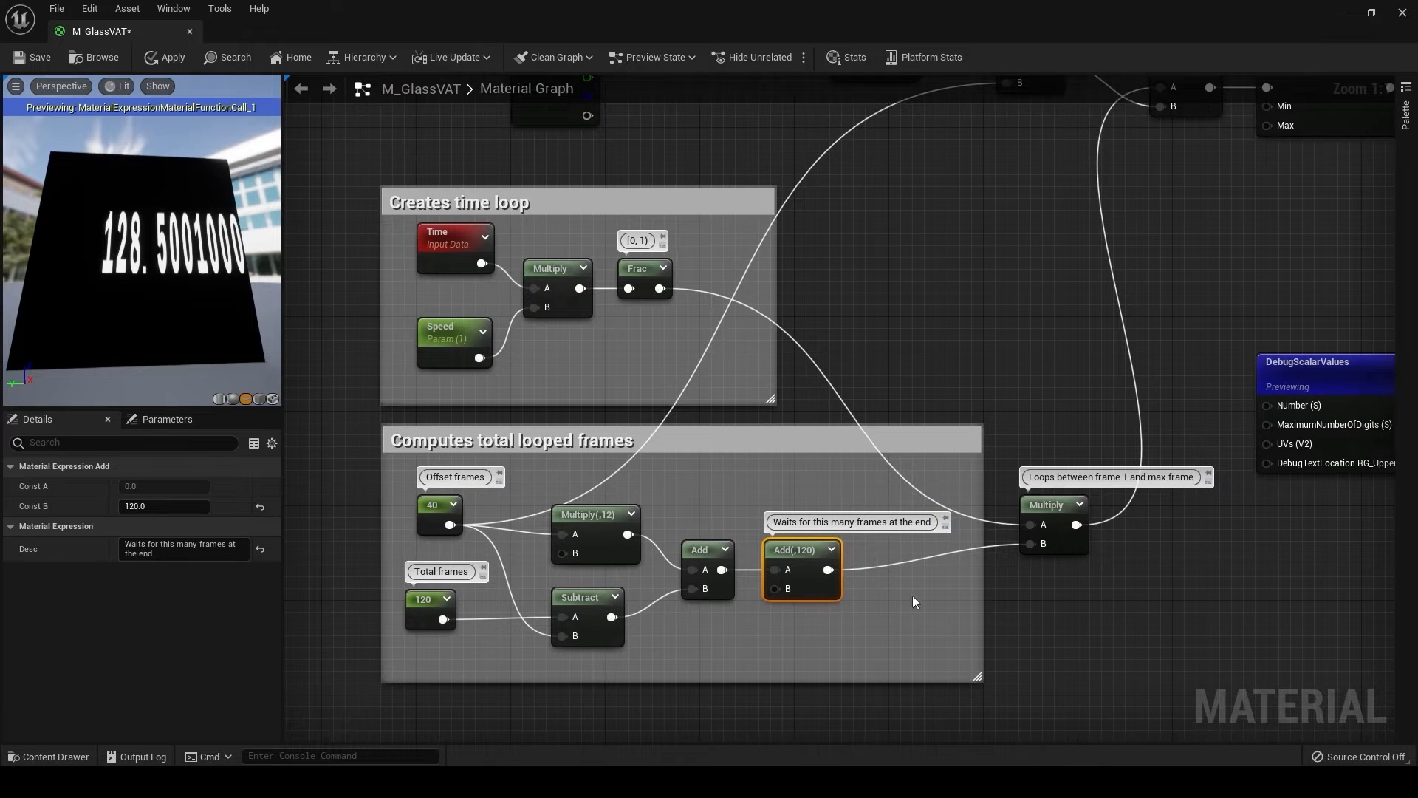
Connect the Add(,120) output to the Number input of DebugScalarValues and check the total in the preview.
right_click_drag(846, 524, 762, 513)
left_click_drag(1183, 394, 744, 559)
left_click_drag(119, 256, 111, 250)
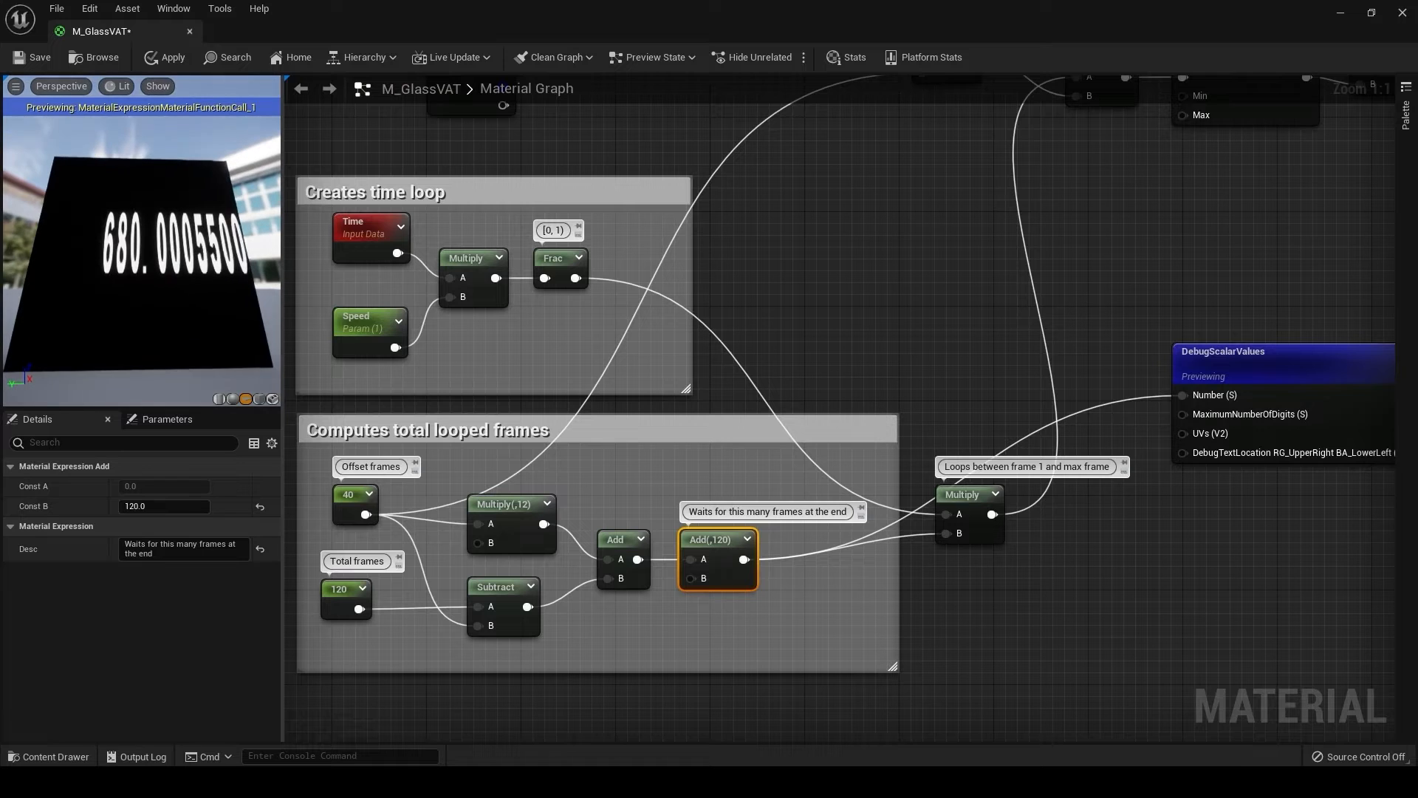
Trace the looping frame Multiply and the per-panel offset branch into the Subtract and Clamp nodes.
right_click_drag(720, 551, 640, 569)
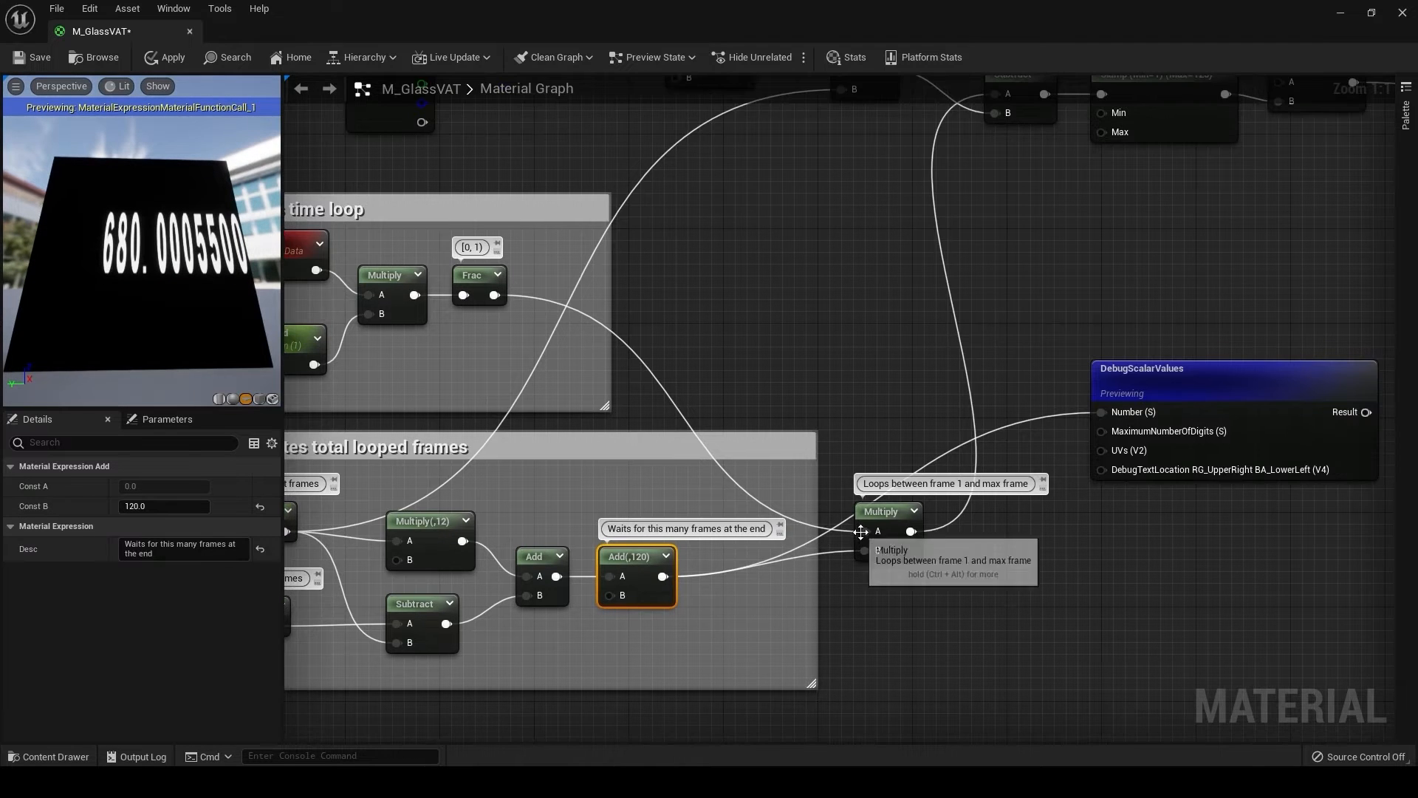
right_click_drag(597, 406, 687, 438)
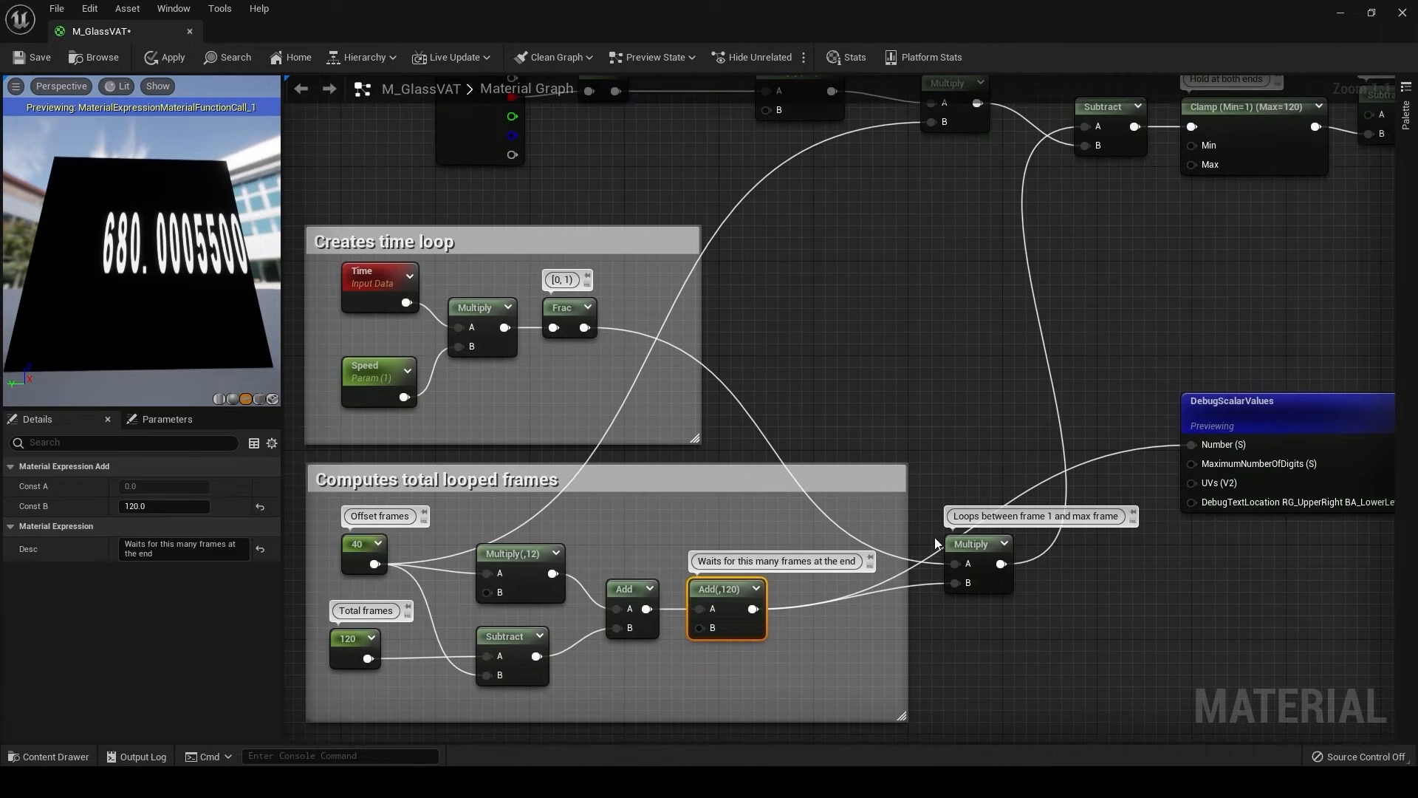
right_click_drag(930, 506, 847, 581)
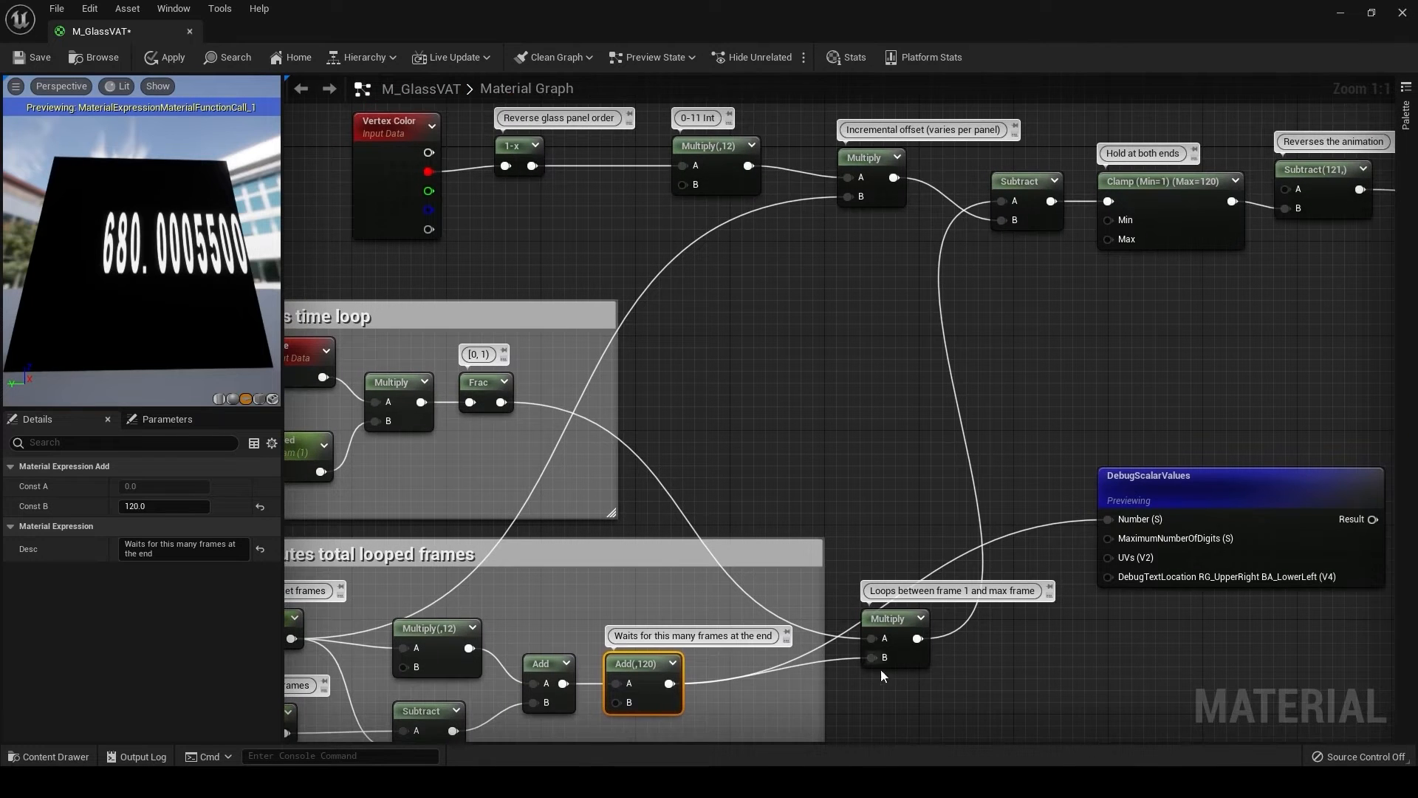
right_click_drag(952, 226, 875, 471)
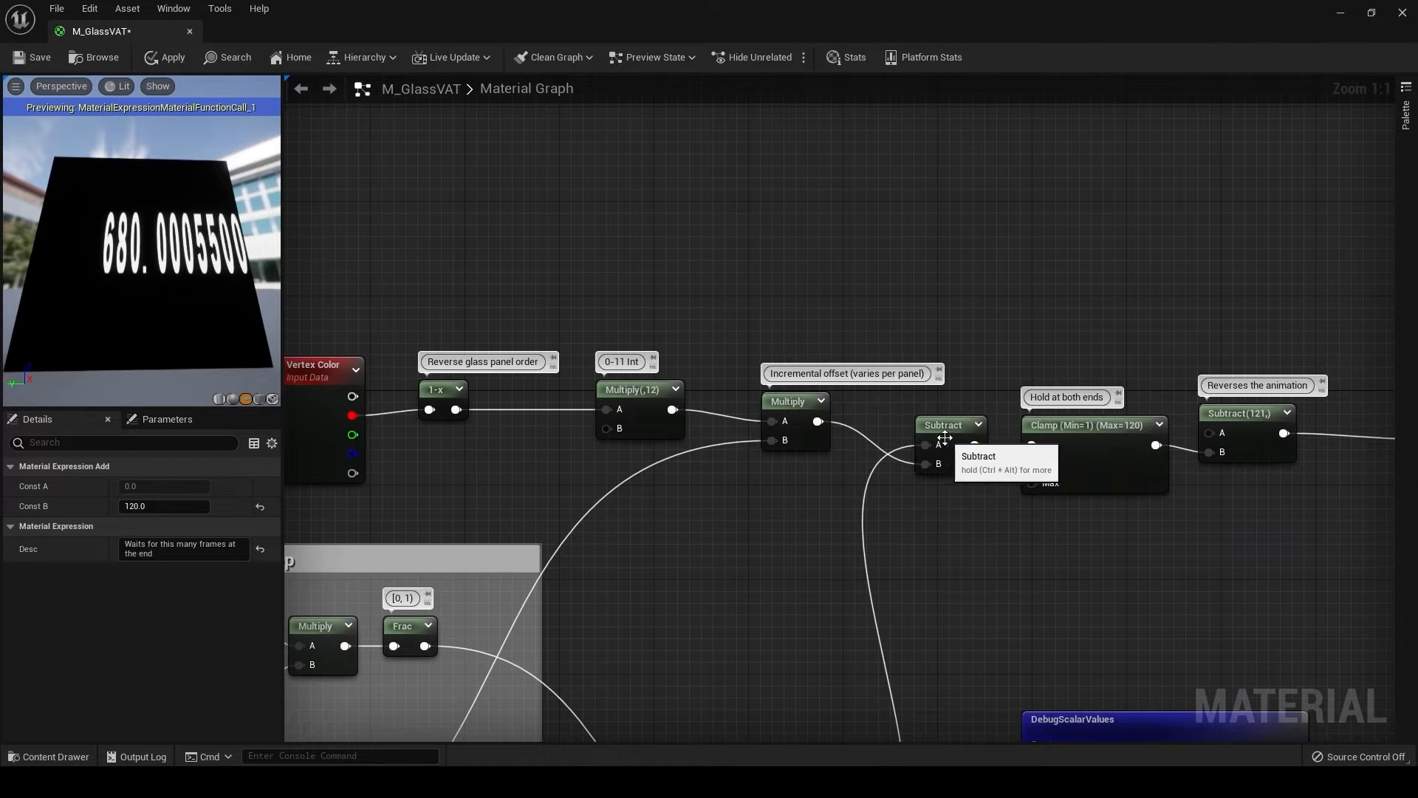
right_click_drag(609, 394, 718, 397)
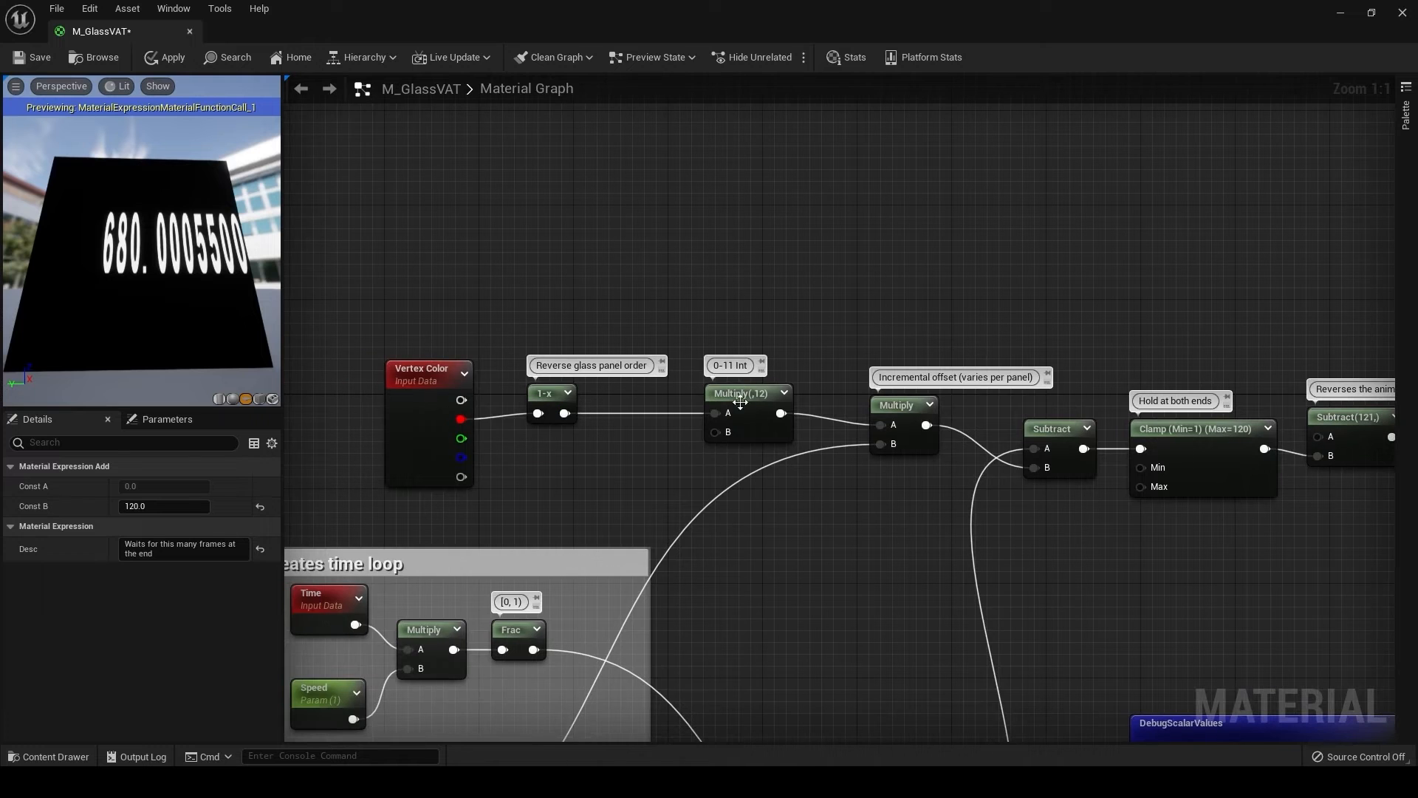
right_click_drag(1040, 511, 936, 408)
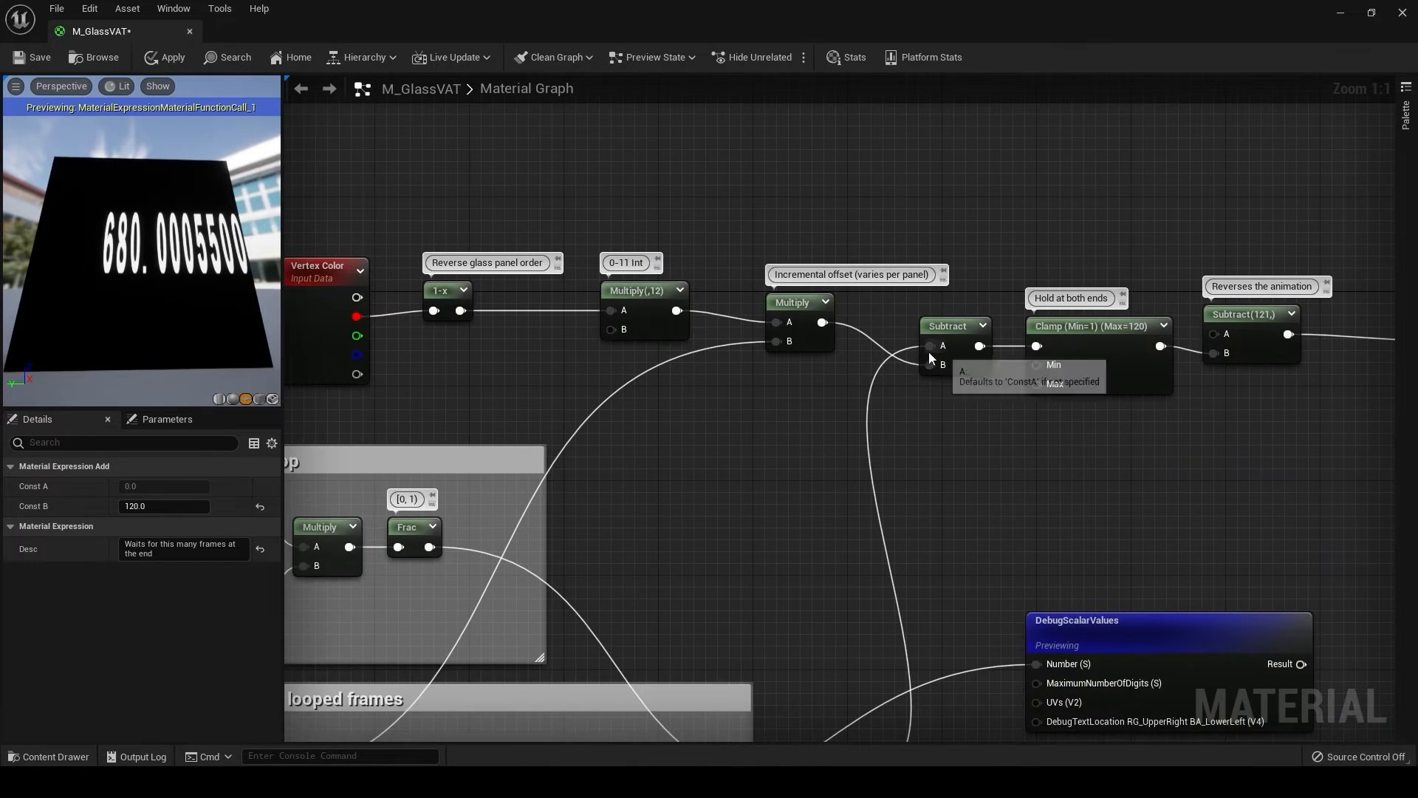
Shift the Vertex Color node slightly left and trace how it and the Offset frames constant feed the incremental offset Multiply.
left_click(950, 325)
right_click_drag(788, 452, 779, 222)
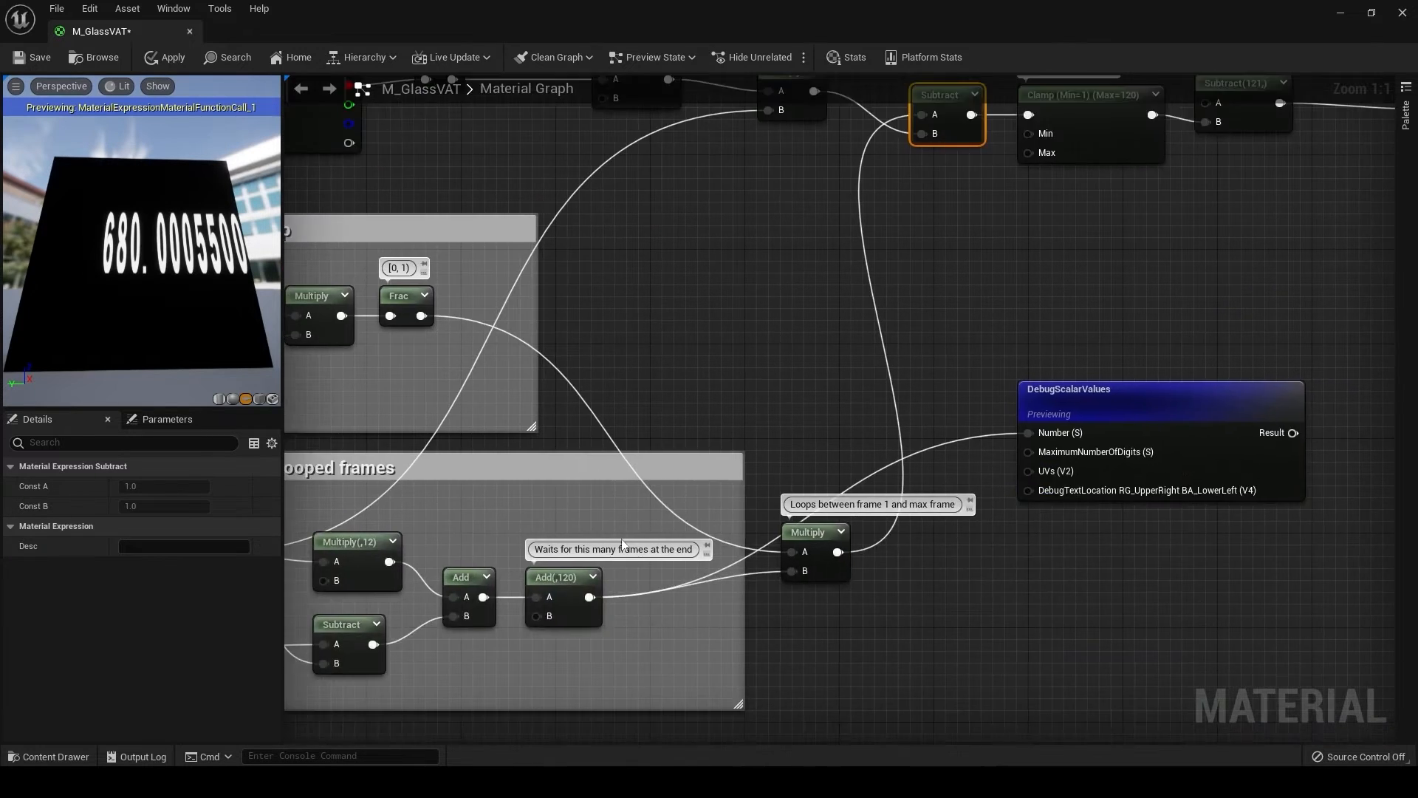
right_click_drag(811, 356, 764, 561)
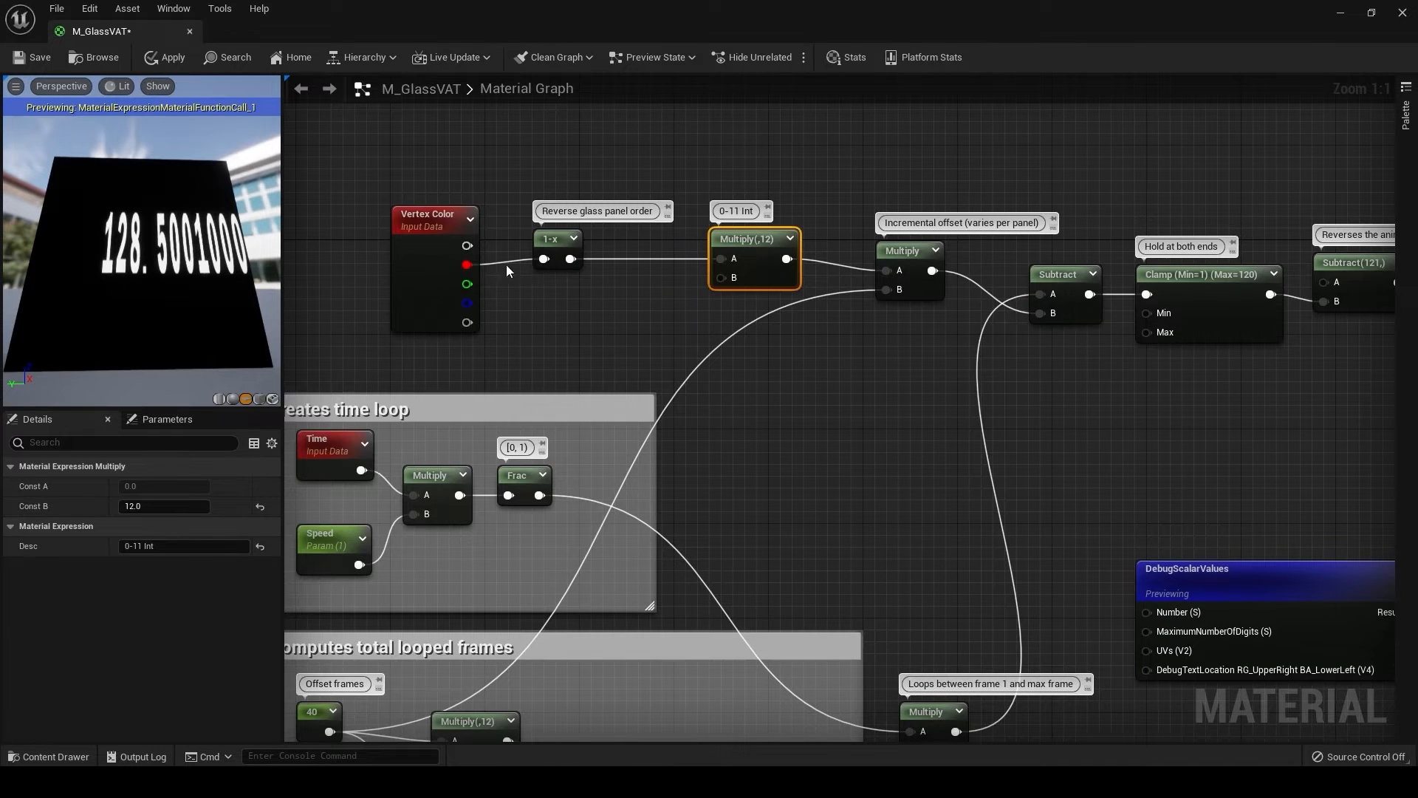
left_click_drag(408, 267, 383, 278)
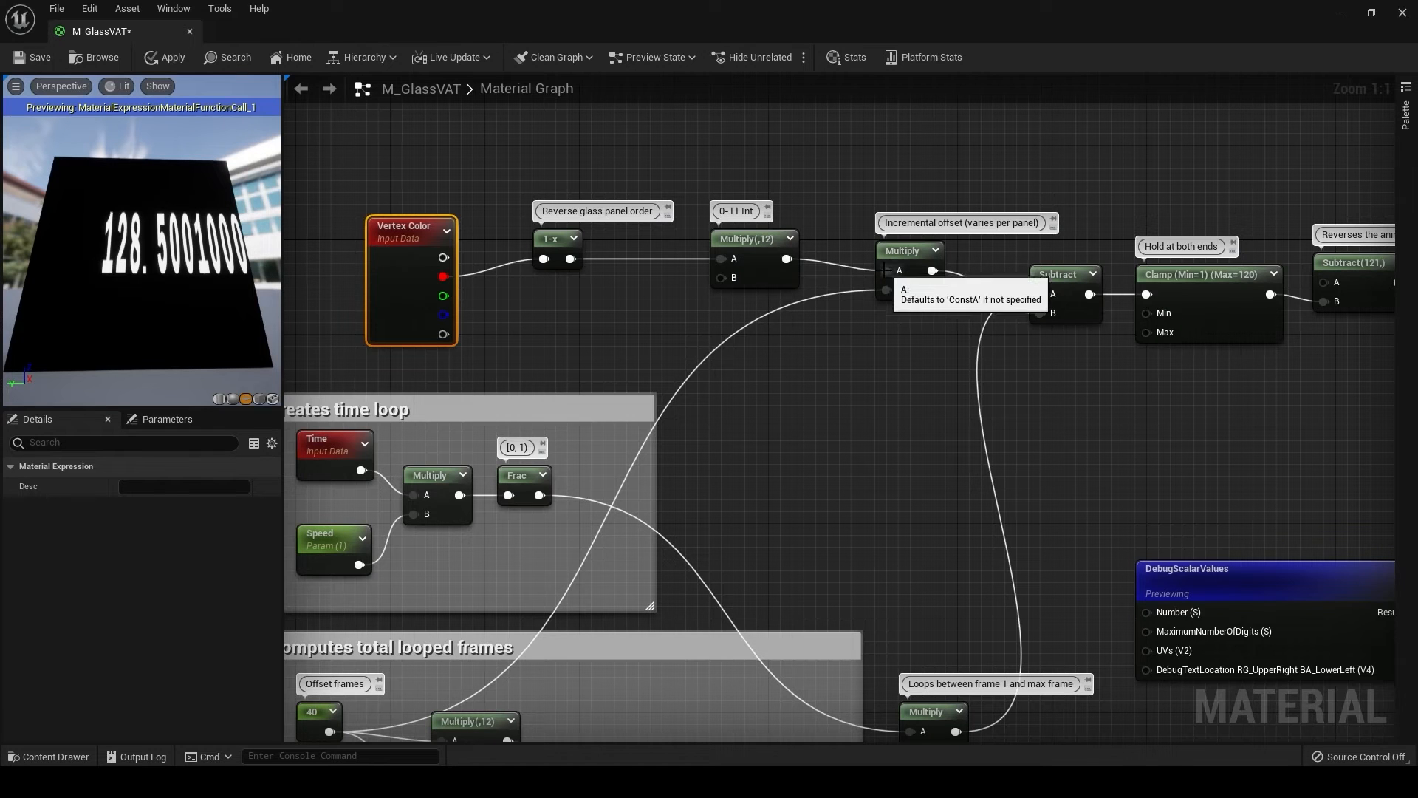
right_click_drag(742, 392, 892, 233)
left_click(471, 560)
right_click_drag(867, 286, 719, 462)
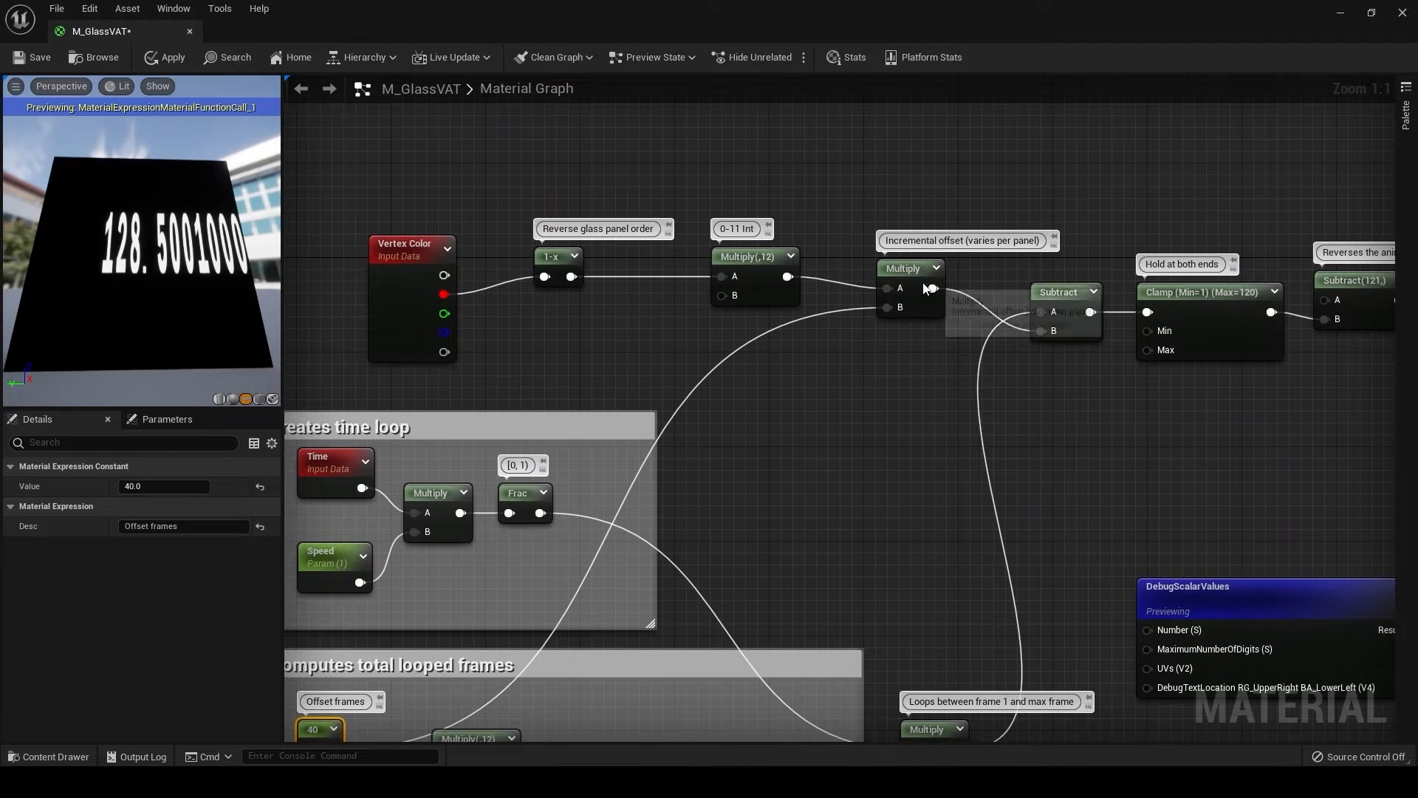
right_click_drag(849, 370, 930, 282)
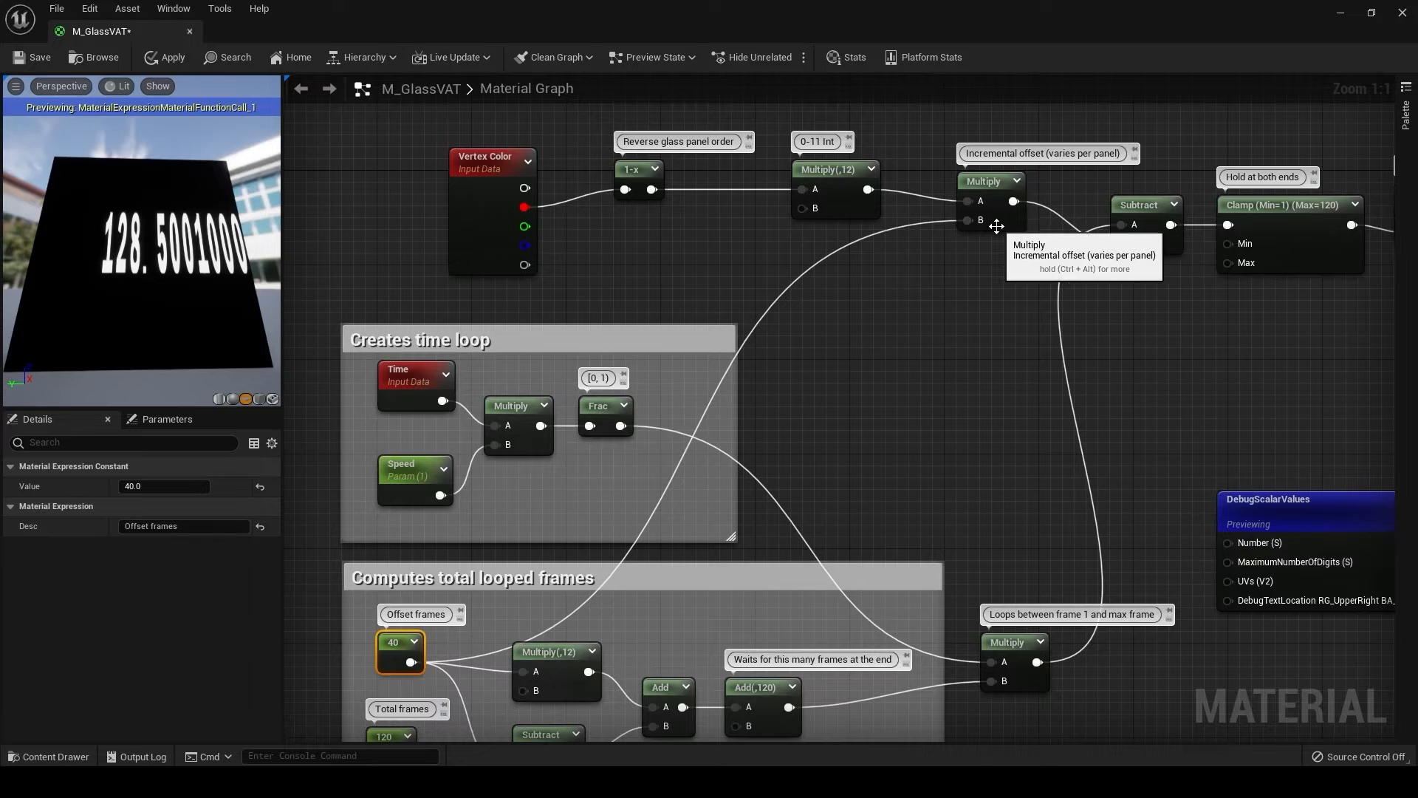
Connect the Multiply that loops between frame 1 and max frame to the Number input of DebugScalarValues and check the preview.
right_click_drag(986, 224, 833, 313)
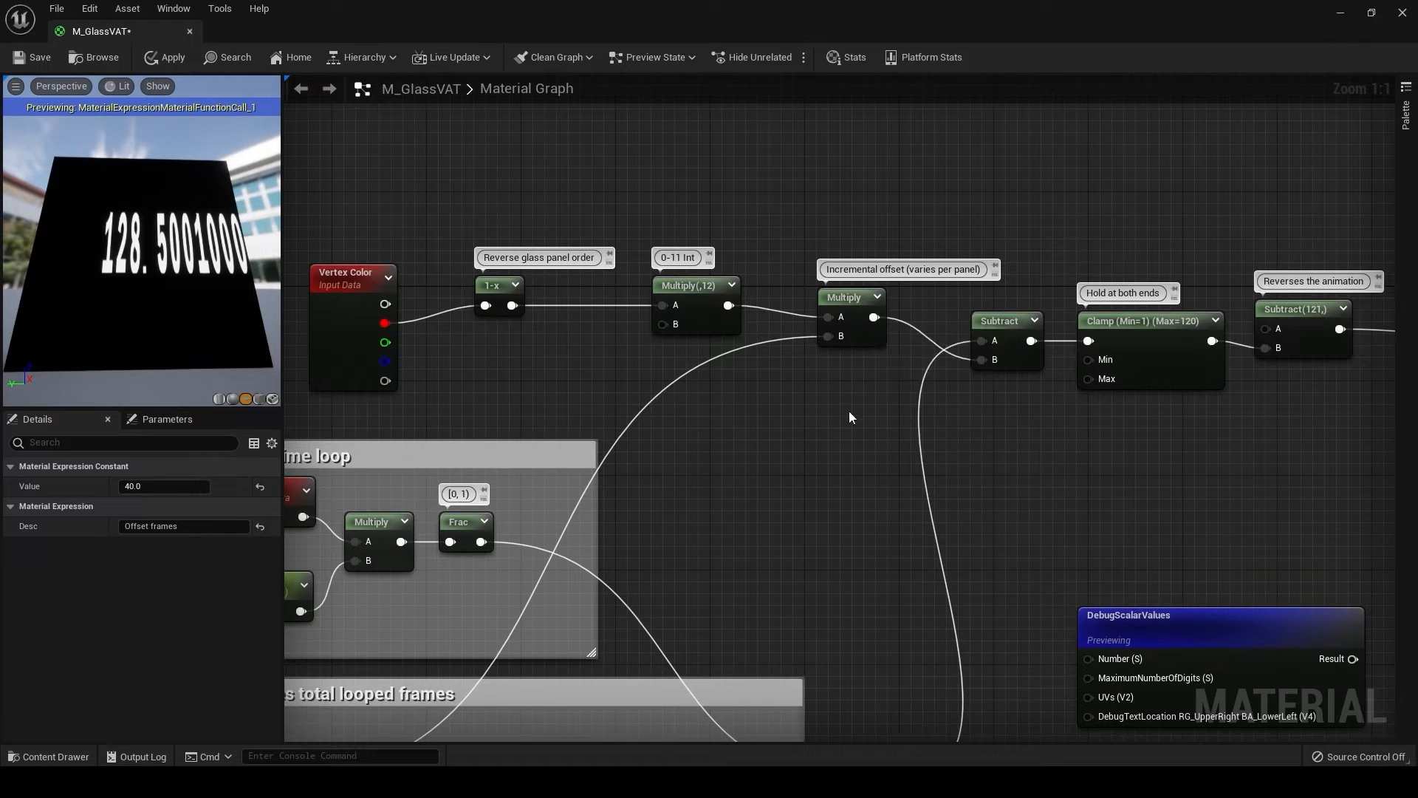
right_click_drag(871, 401, 717, 234)
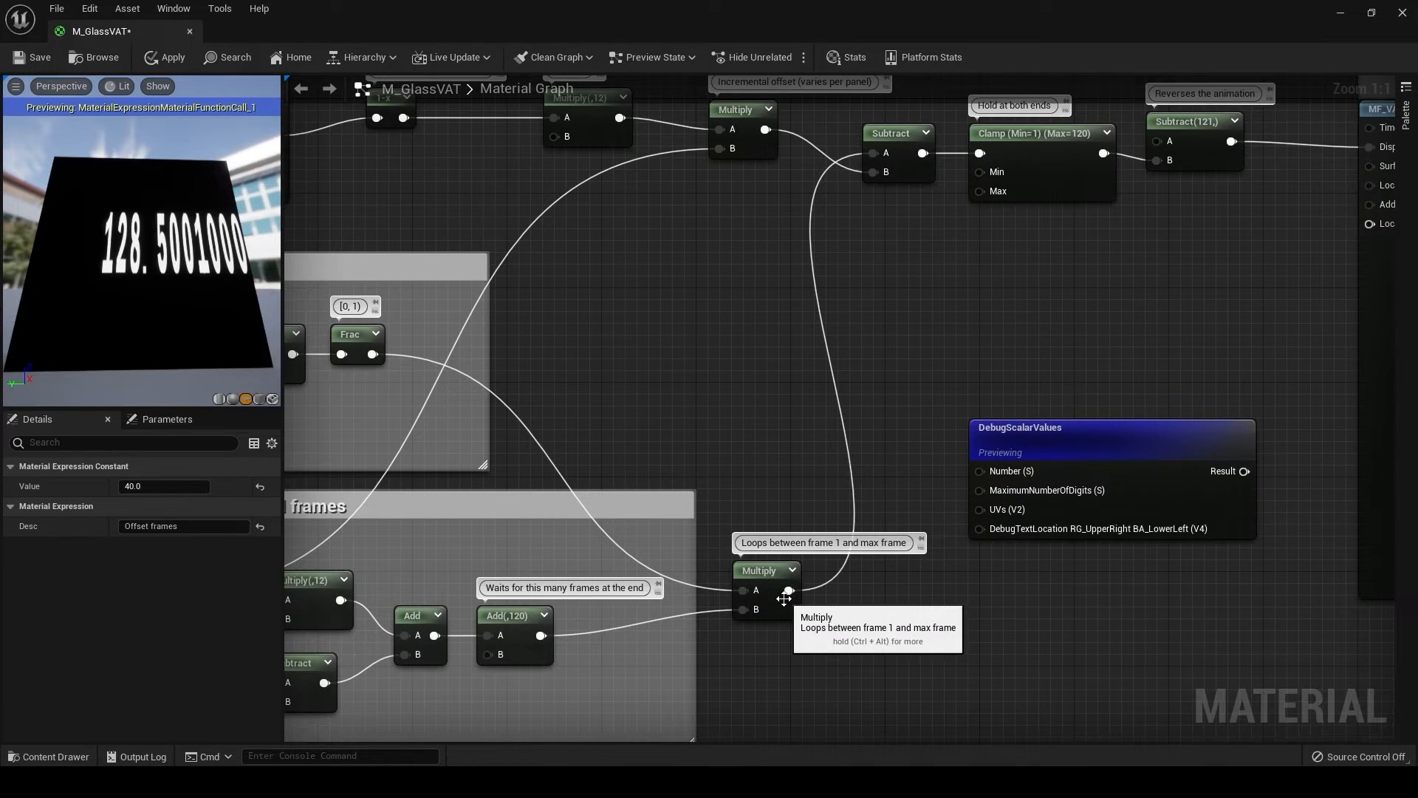
right_click_drag(783, 598, 892, 561)
right_click_drag(454, 325, 602, 359)
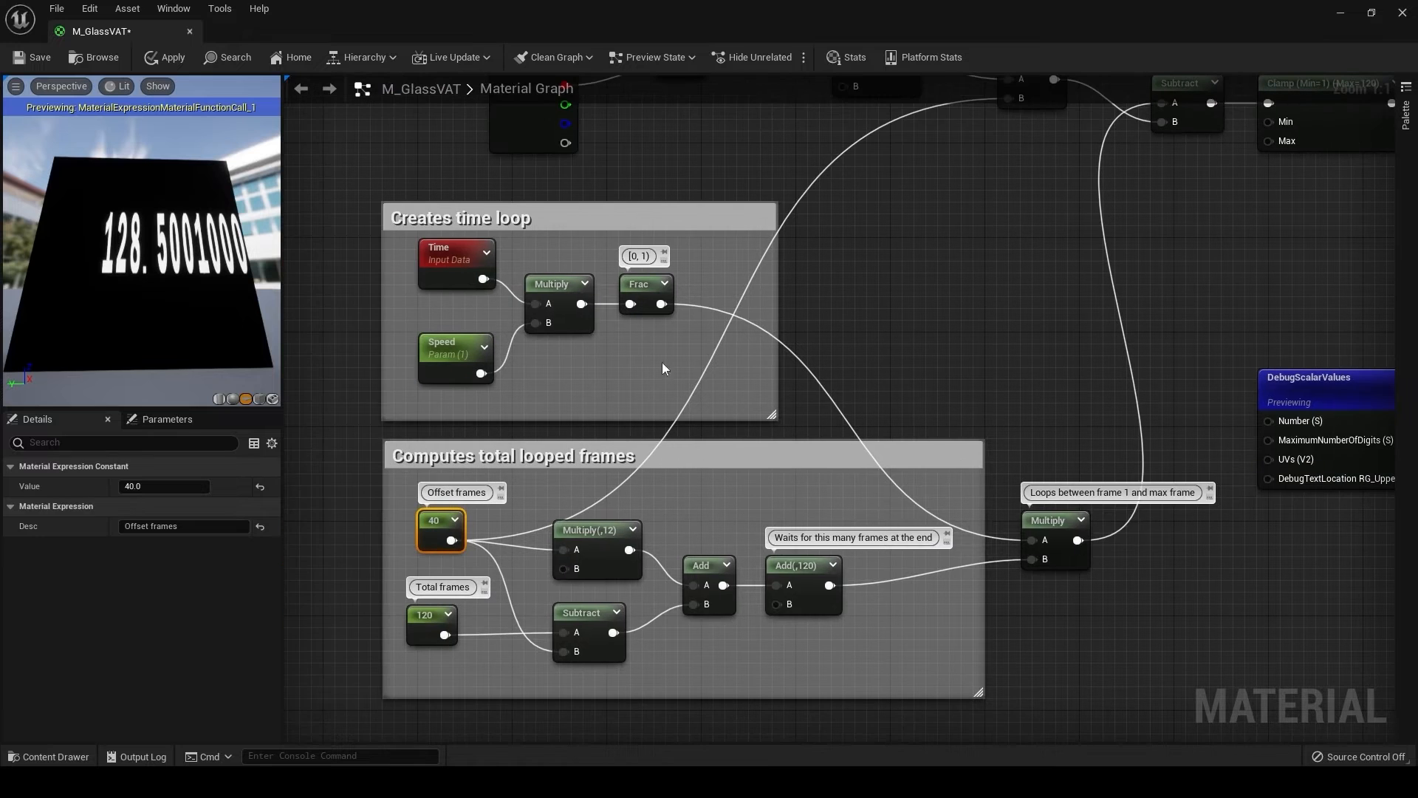
left_click_drag(1268, 420, 1078, 542)
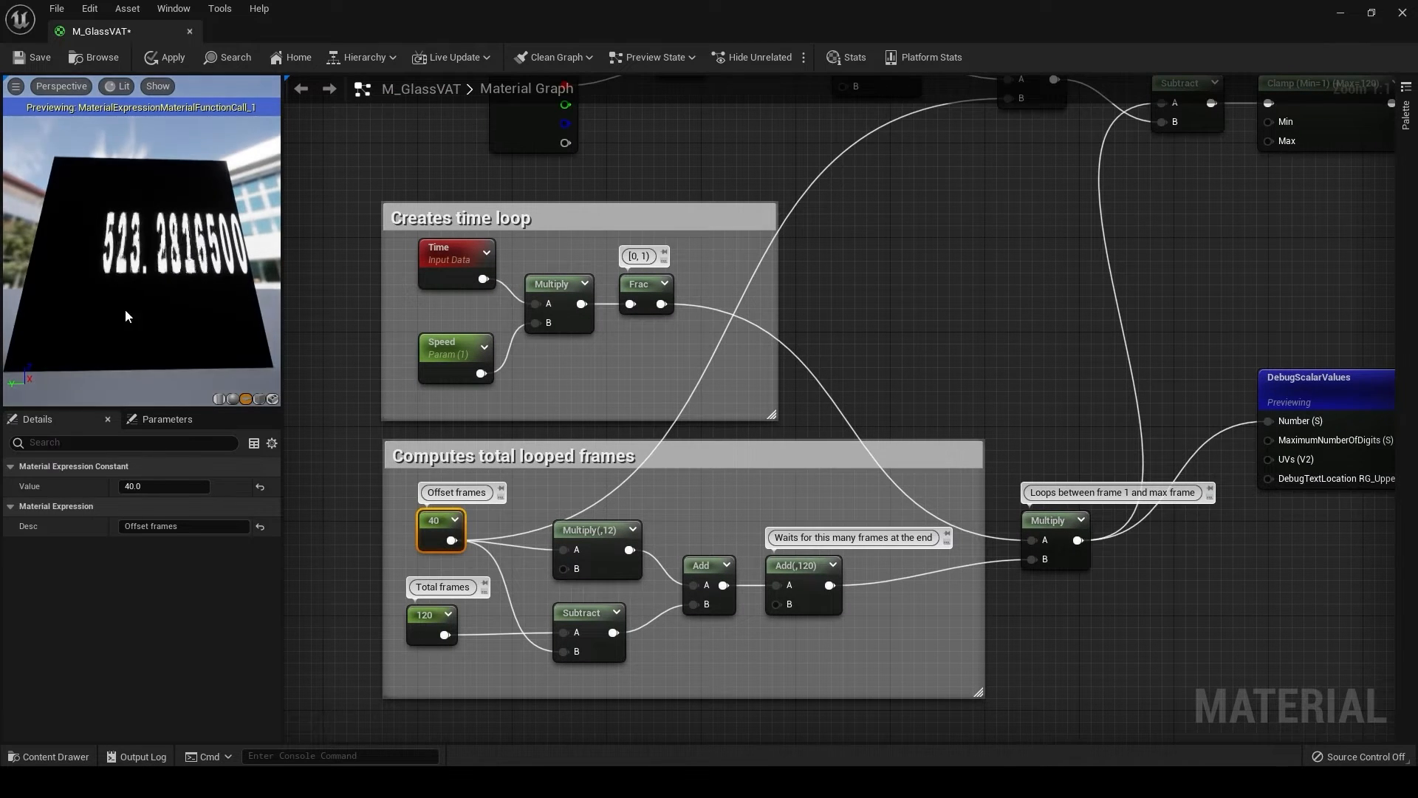
right_click_drag(1085, 513, 734, 583)
right_click_drag(773, 414, 715, 588)
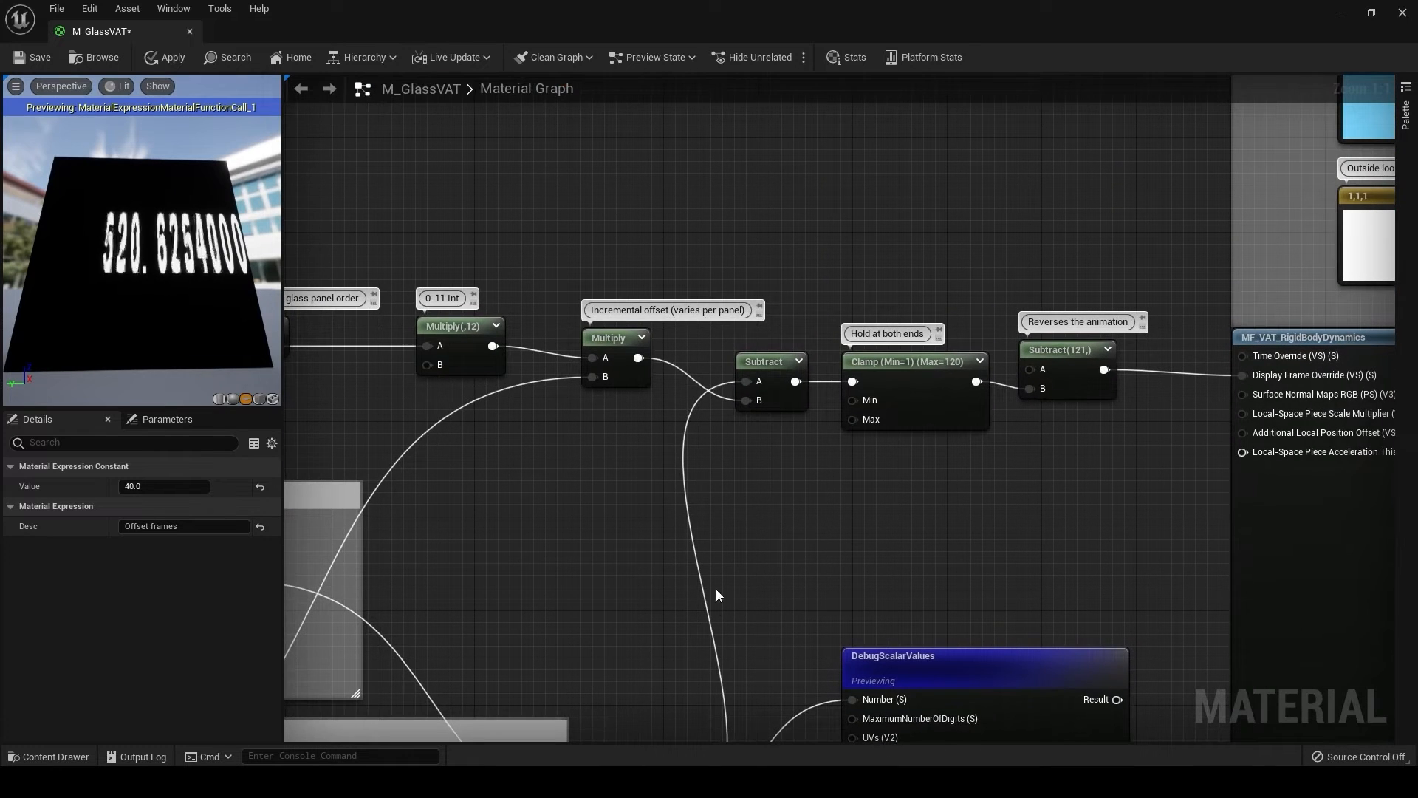
right_click_drag(670, 429, 861, 458)
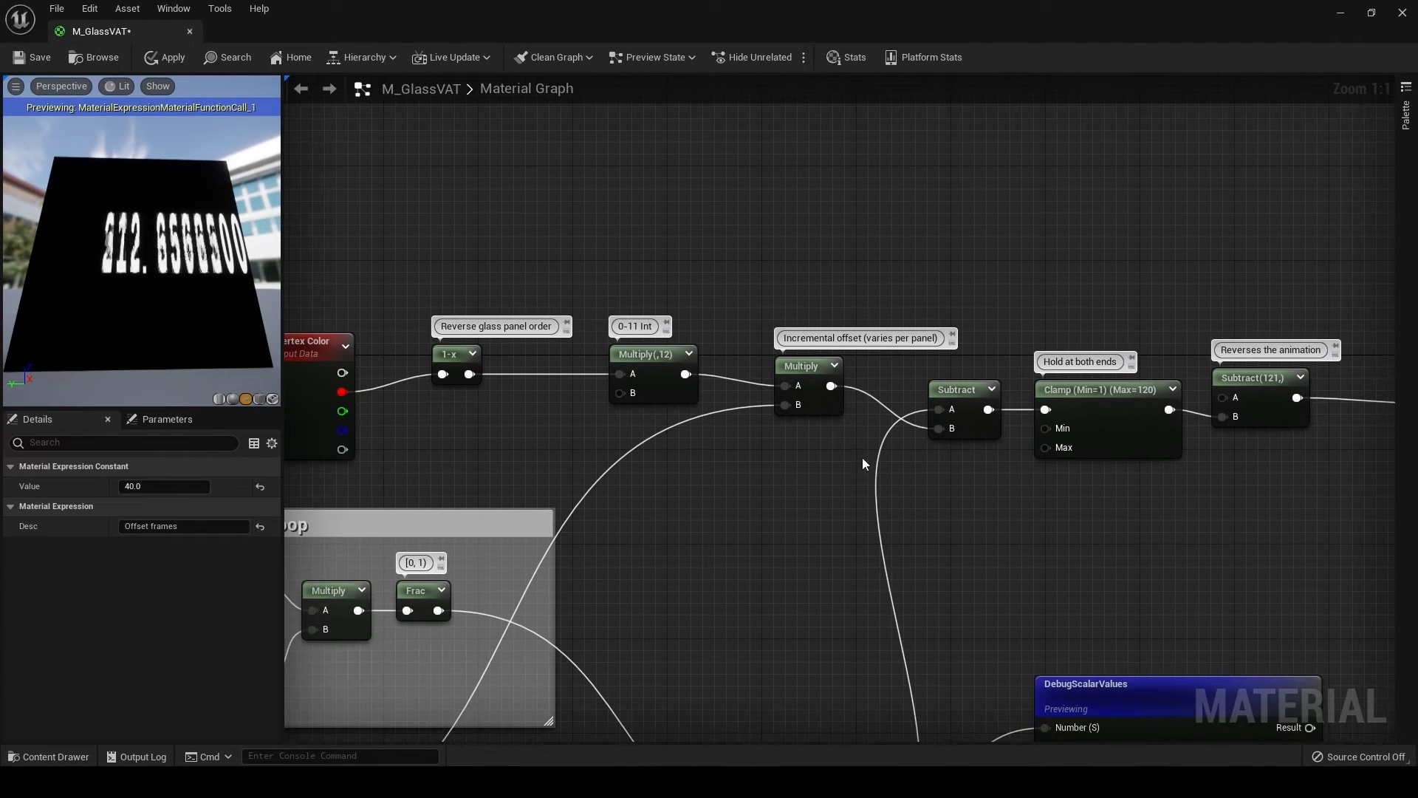
Connect the Clamp (Min=1) (Max=120) output to the Number input of DebugScalarValues and check how the preview holds at both ends.
right_click_drag(801, 369, 835, 369)
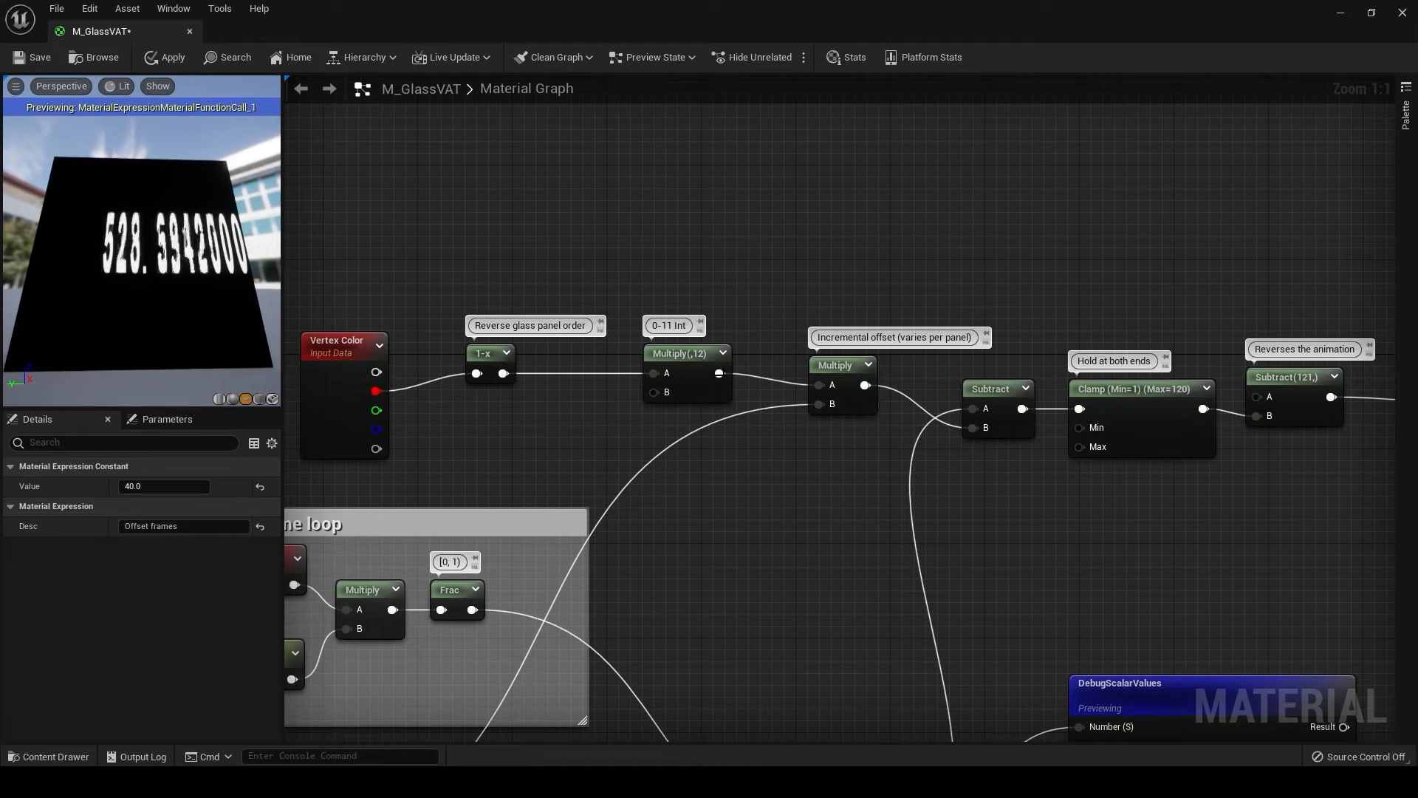
right_click_drag(959, 514, 421, 434)
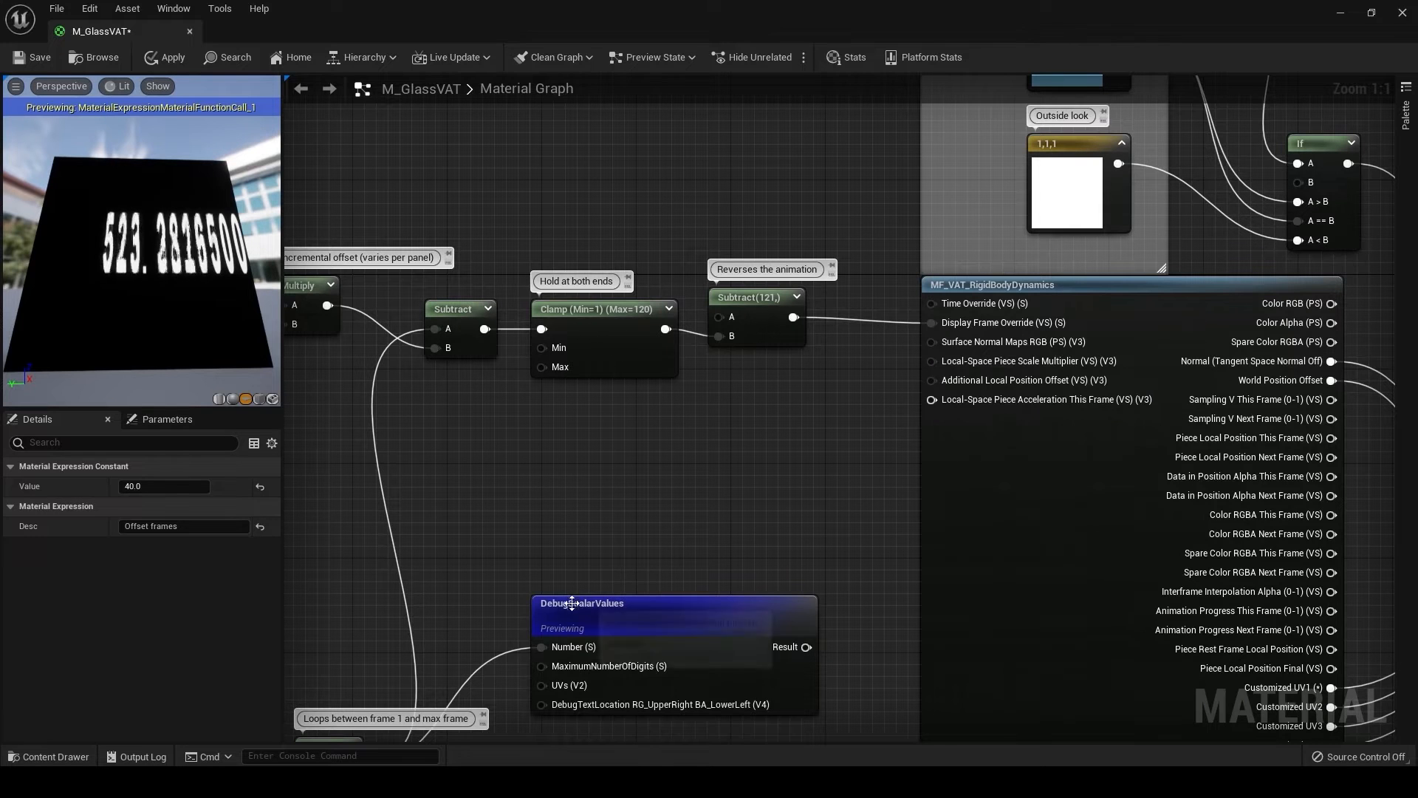
left_click_drag(542, 646, 666, 329)
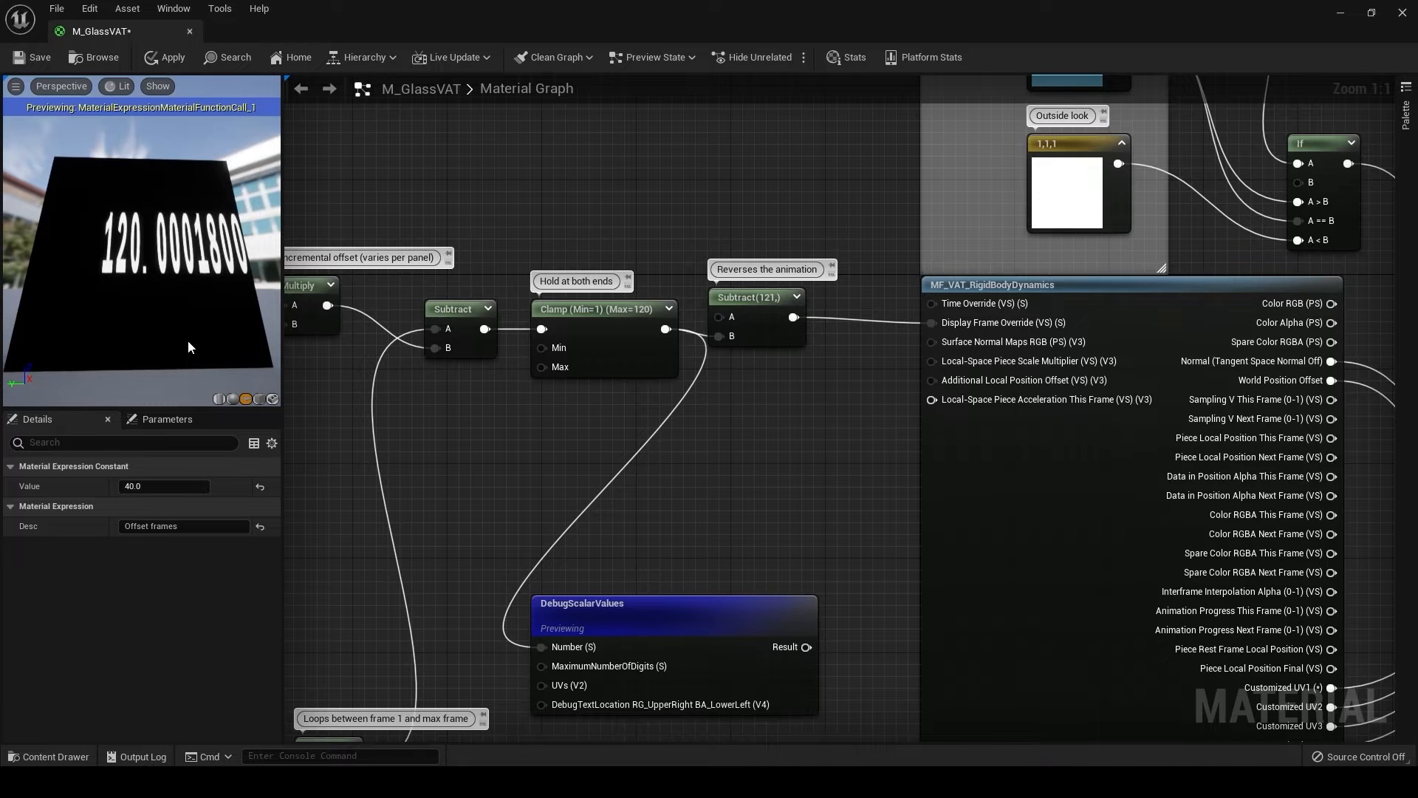
Shift the Subtract(121,) node slightly right, preview its output through the DebugScalarValues Number input, and undo that connection.
left_click_drag(774, 342, 809, 343)
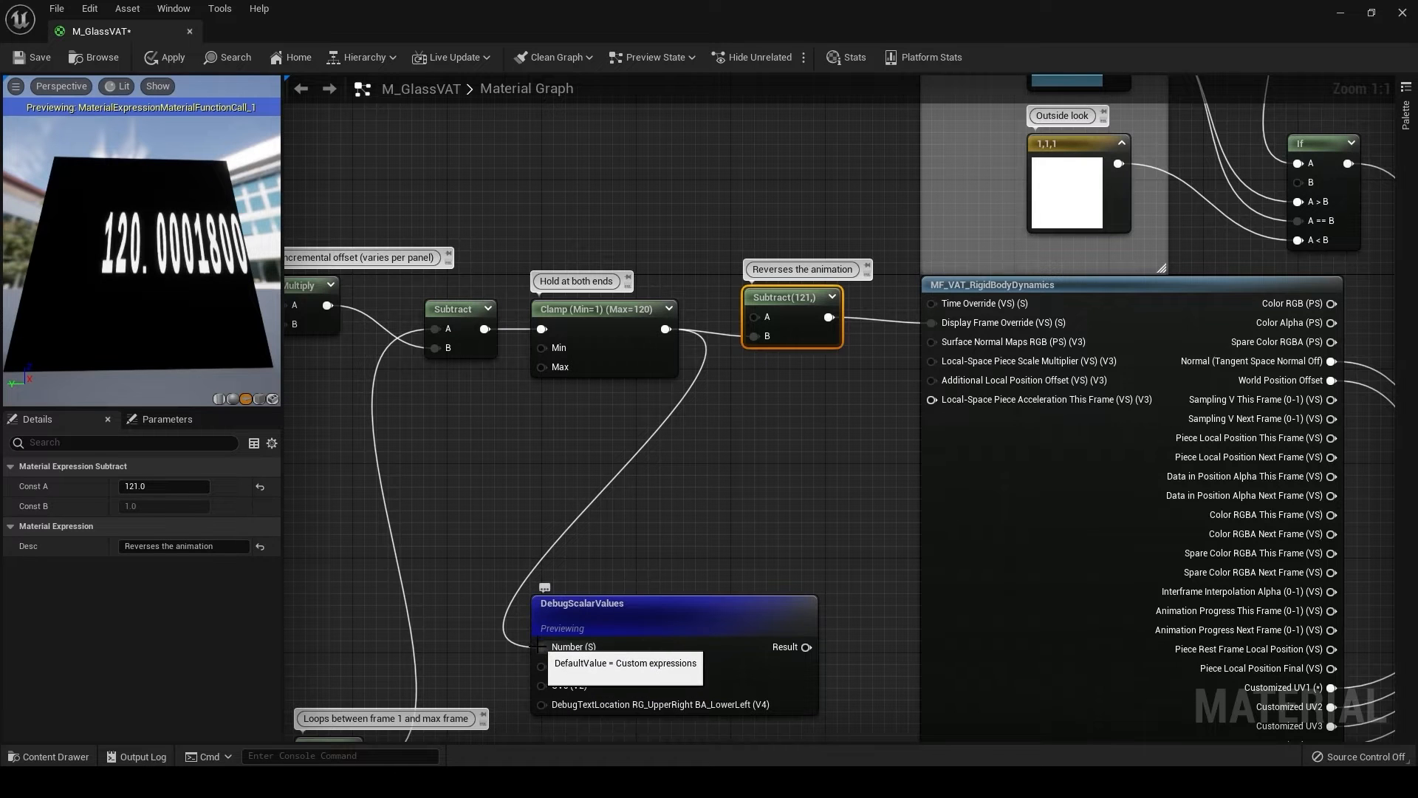
left_click_drag(542, 647, 829, 317)
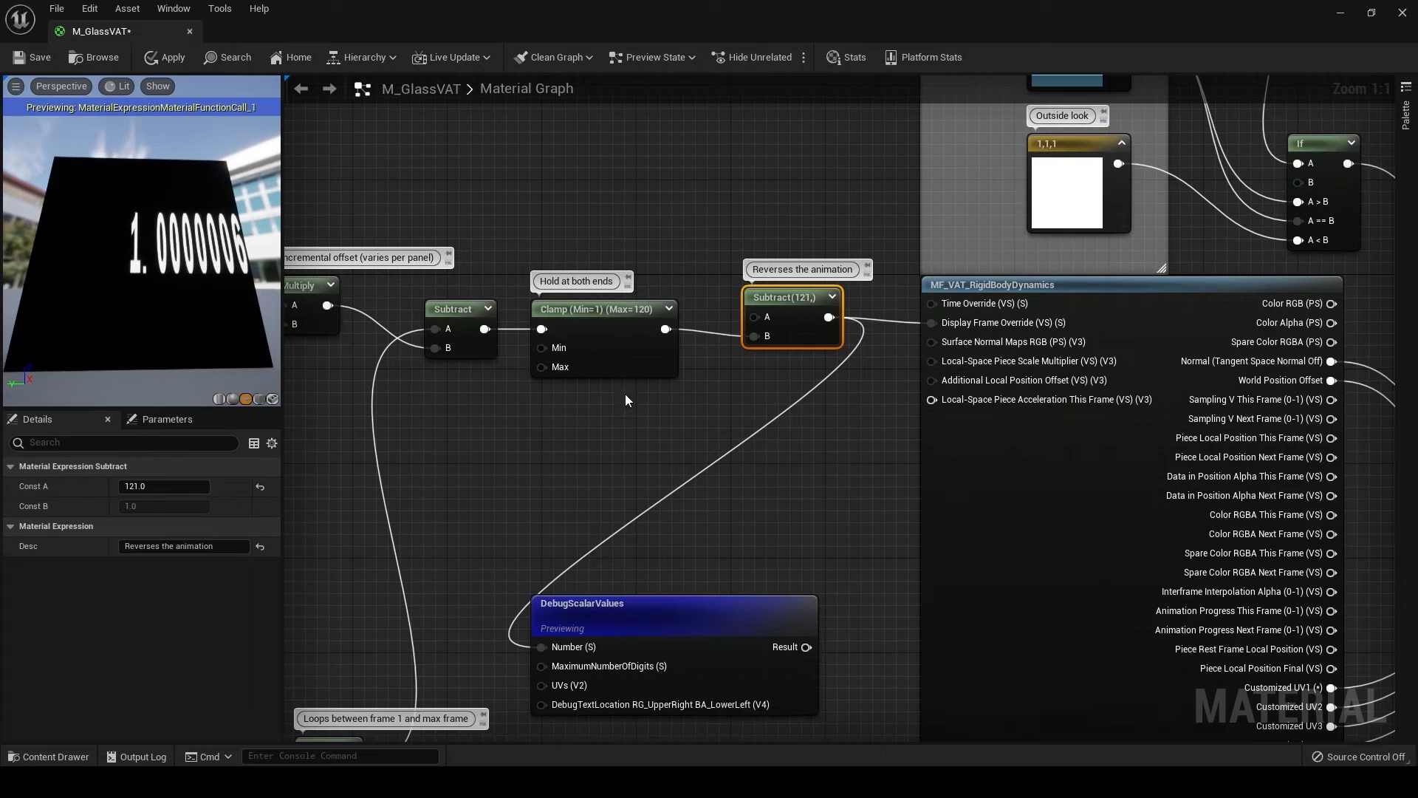
key("ctrl+z")
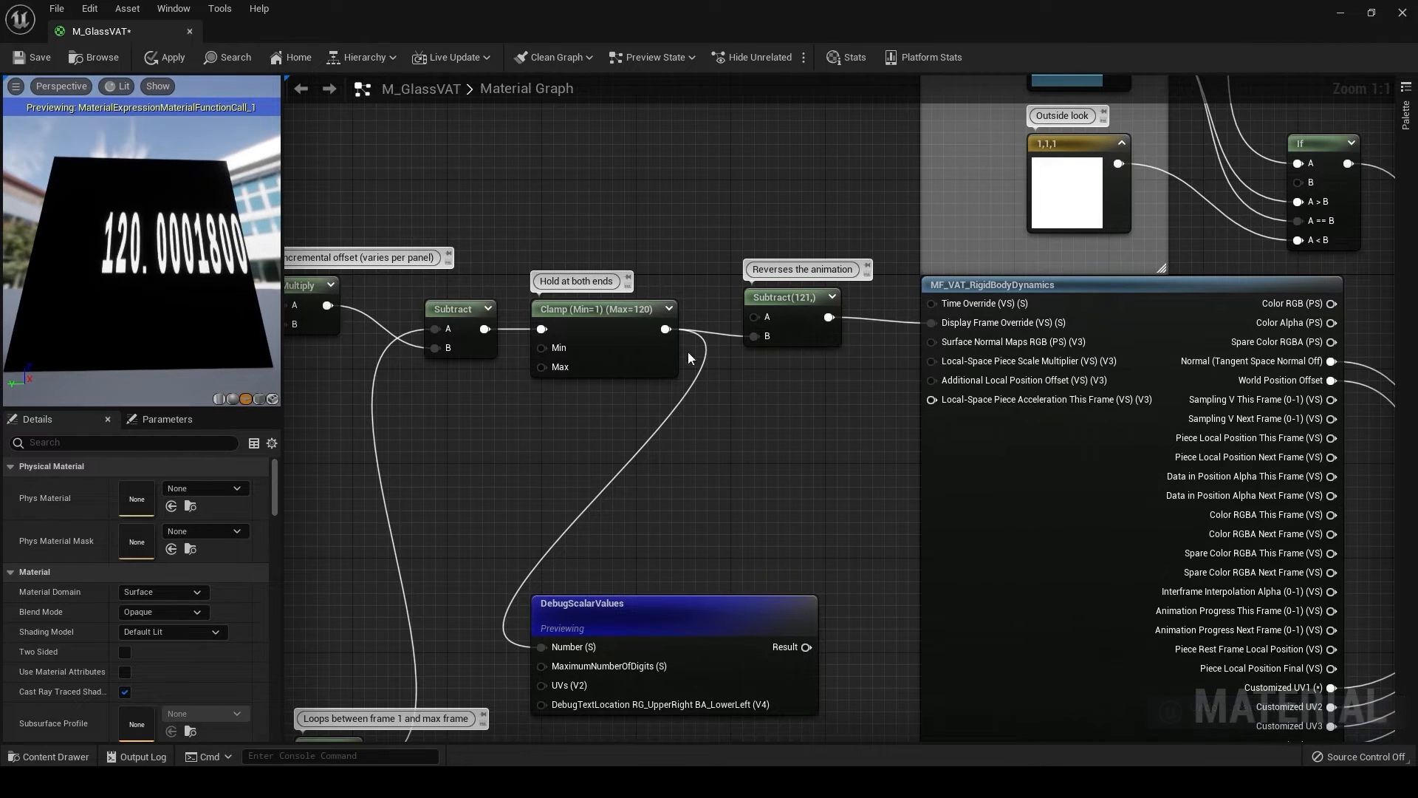
Connect the Clamp output directly to Display Frame Override, apply the material, and inspect the unreversed glass animation in the level.
left_click_drag(665, 330, 809, 343)
left_click_drag(950, 325, 949, 325)
left_click(169, 58)
left_click_drag(533, 29, 0, 451)
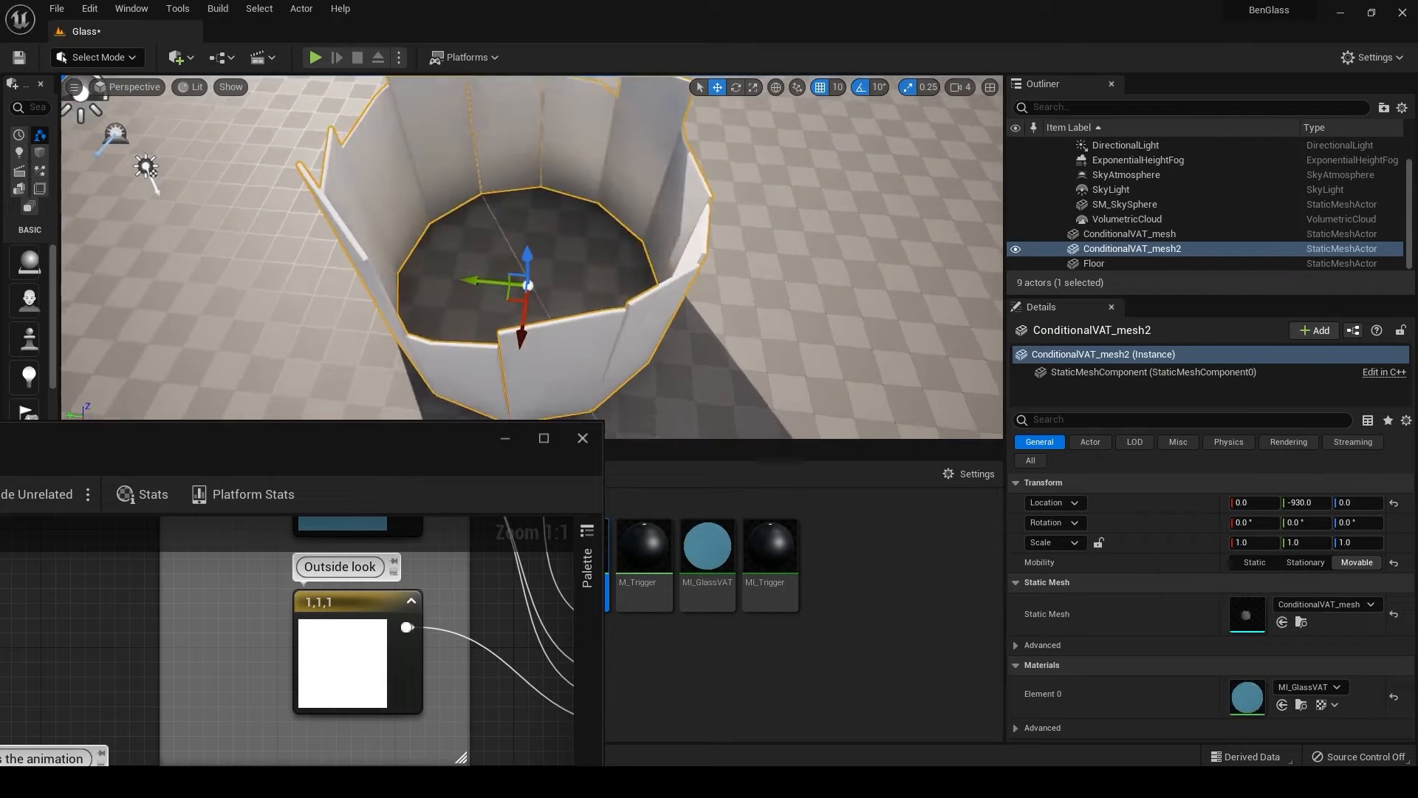
right_click_drag(618, 311, 616, 322)
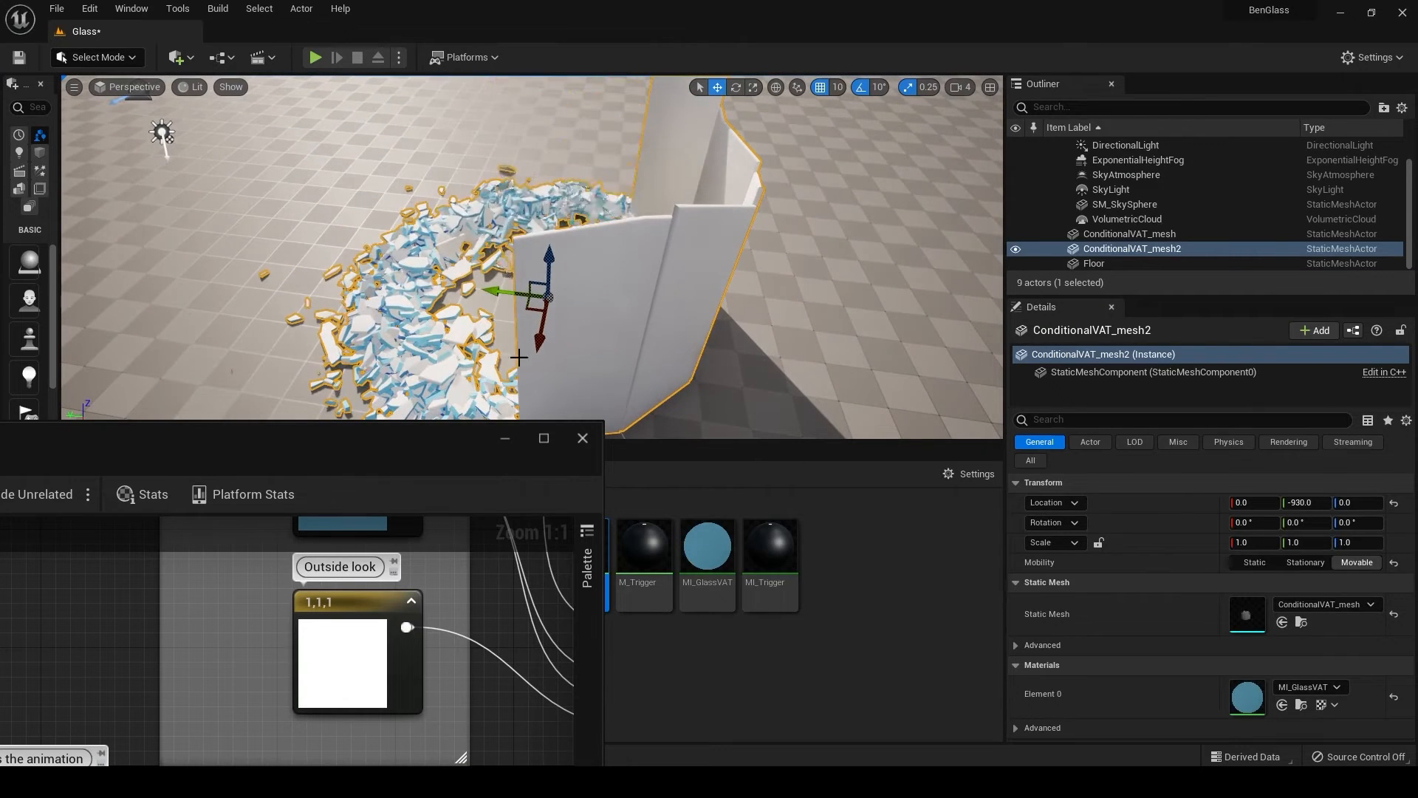
Reconnect the Subtract(121,) output to Display Frame Override on MF_VAT_RigidBodyDynamics, apply the material, and check the glass in the level.
left_click(545, 443)
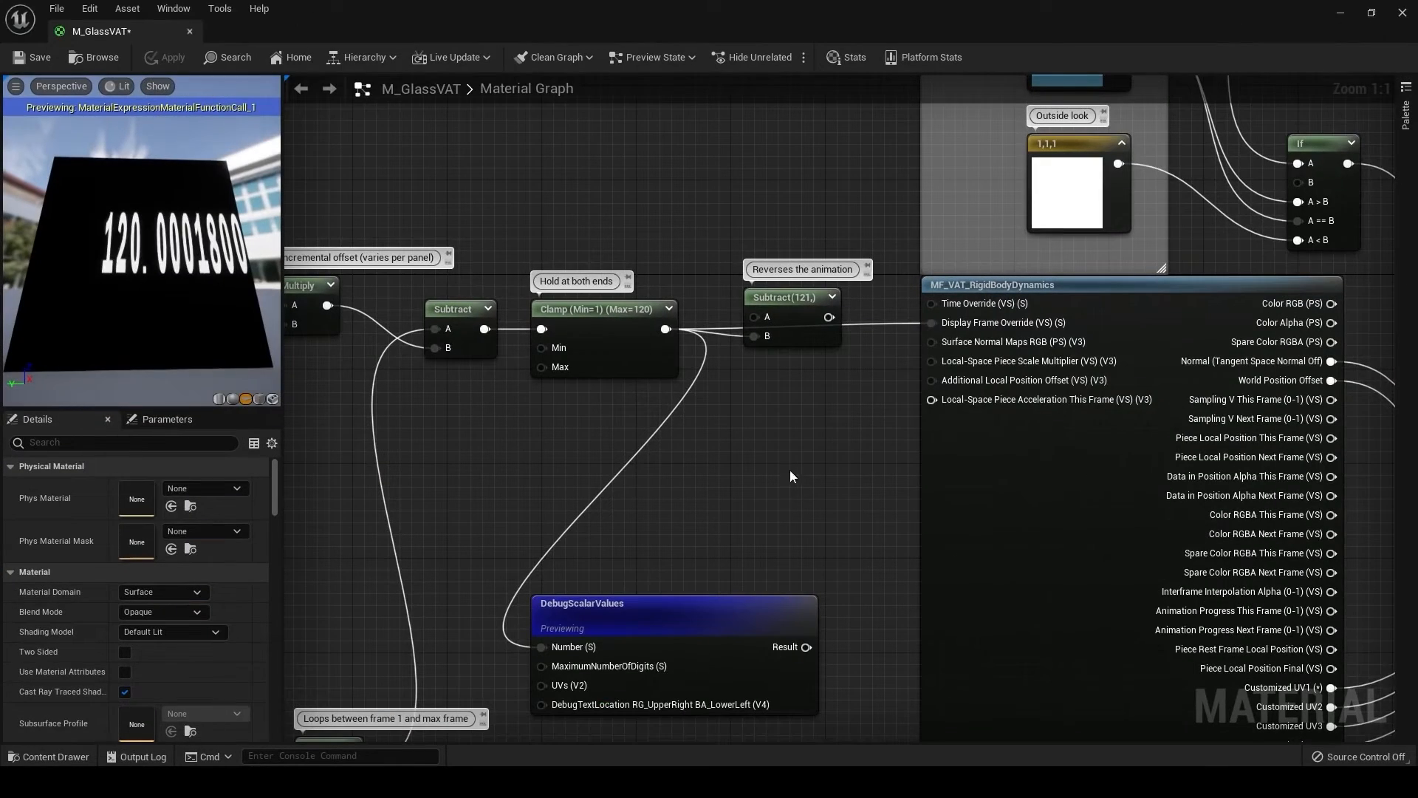
left_click_drag(827, 317, 940, 325)
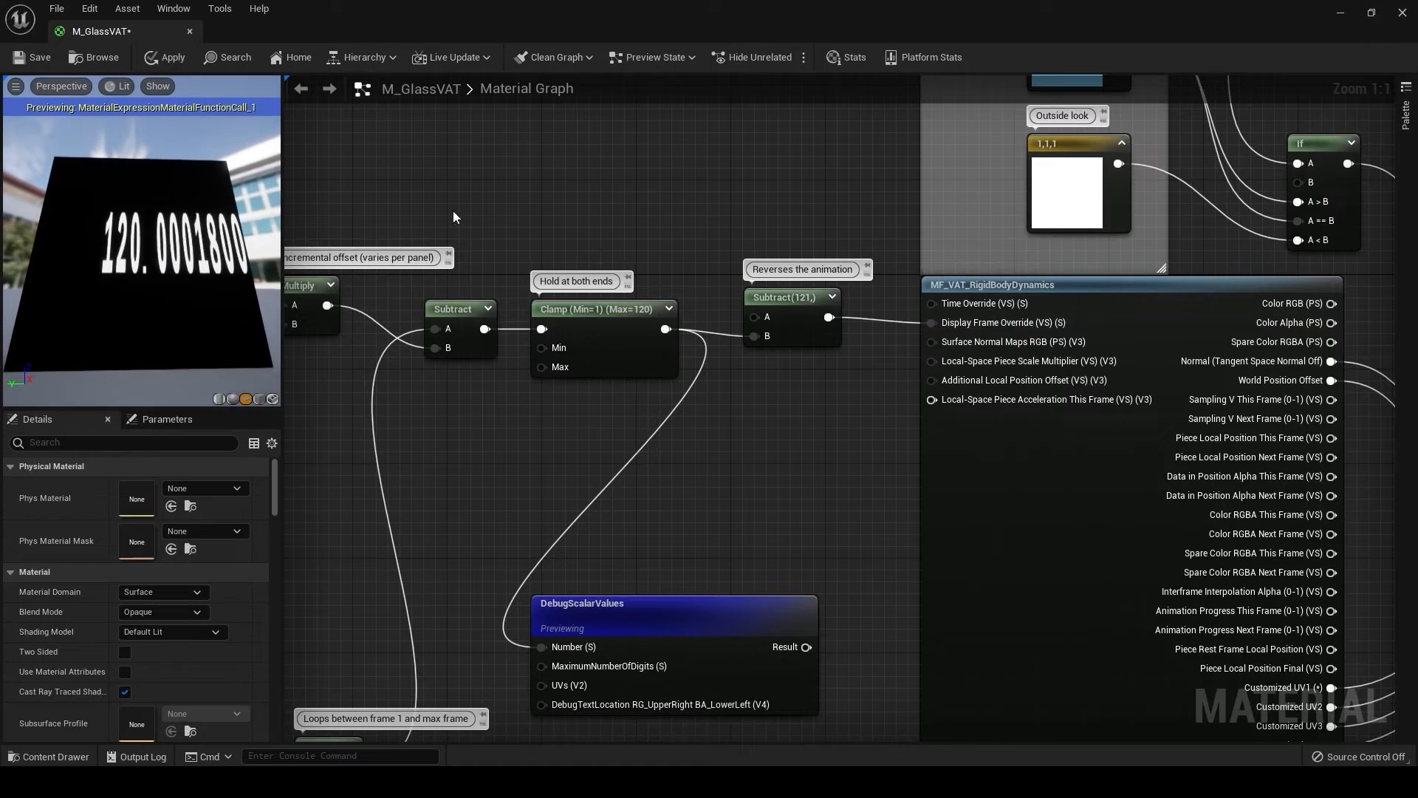
left_click(164, 57)
double_click(561, 19)
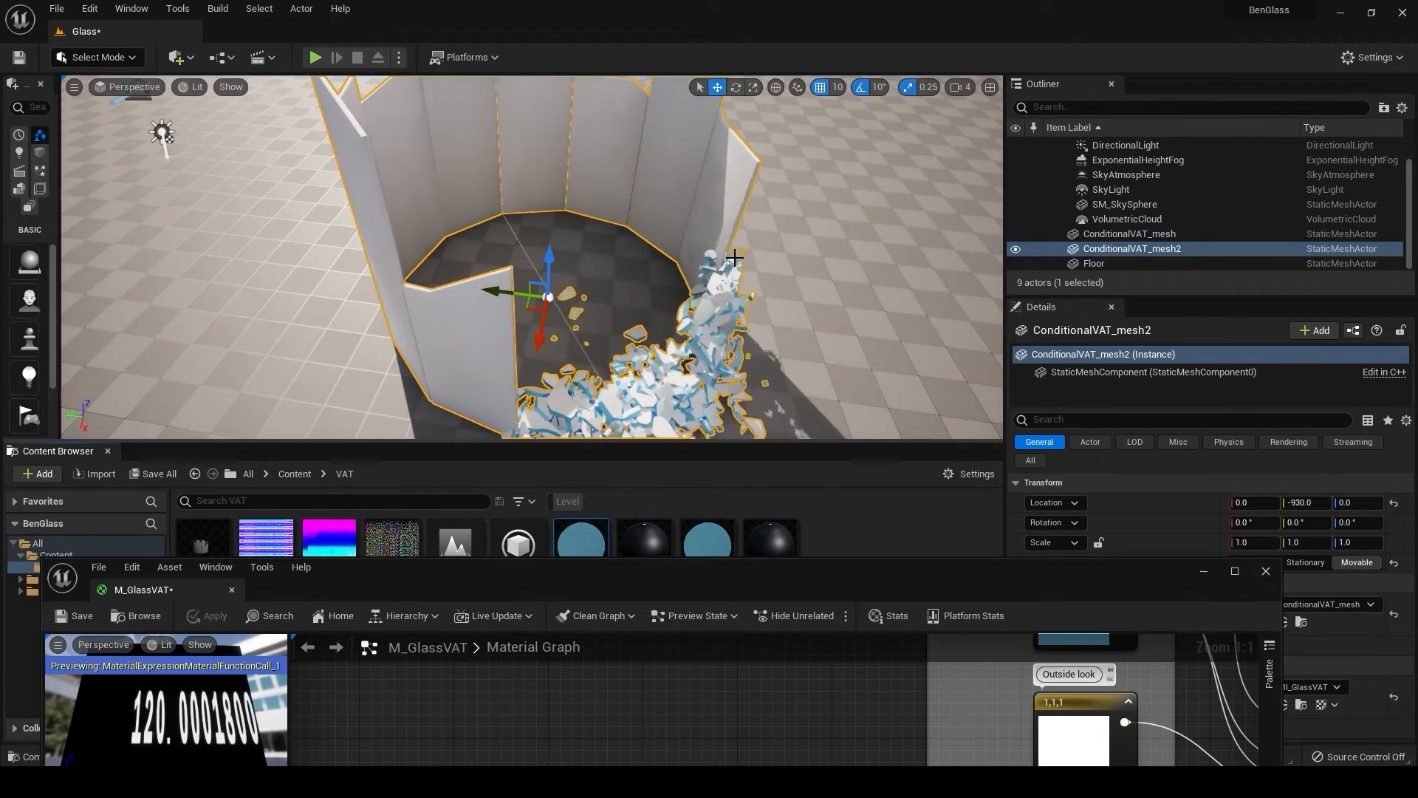
Set the Offset frames constant to 5 in the M_GlassVAT graph and apply the material.
left_click_drag(682, 585, 768, 1)
right_click_drag(409, 487, 853, 238)
right_click_drag(580, 387, 948, 347)
right_click_drag(657, 395, 756, 379)
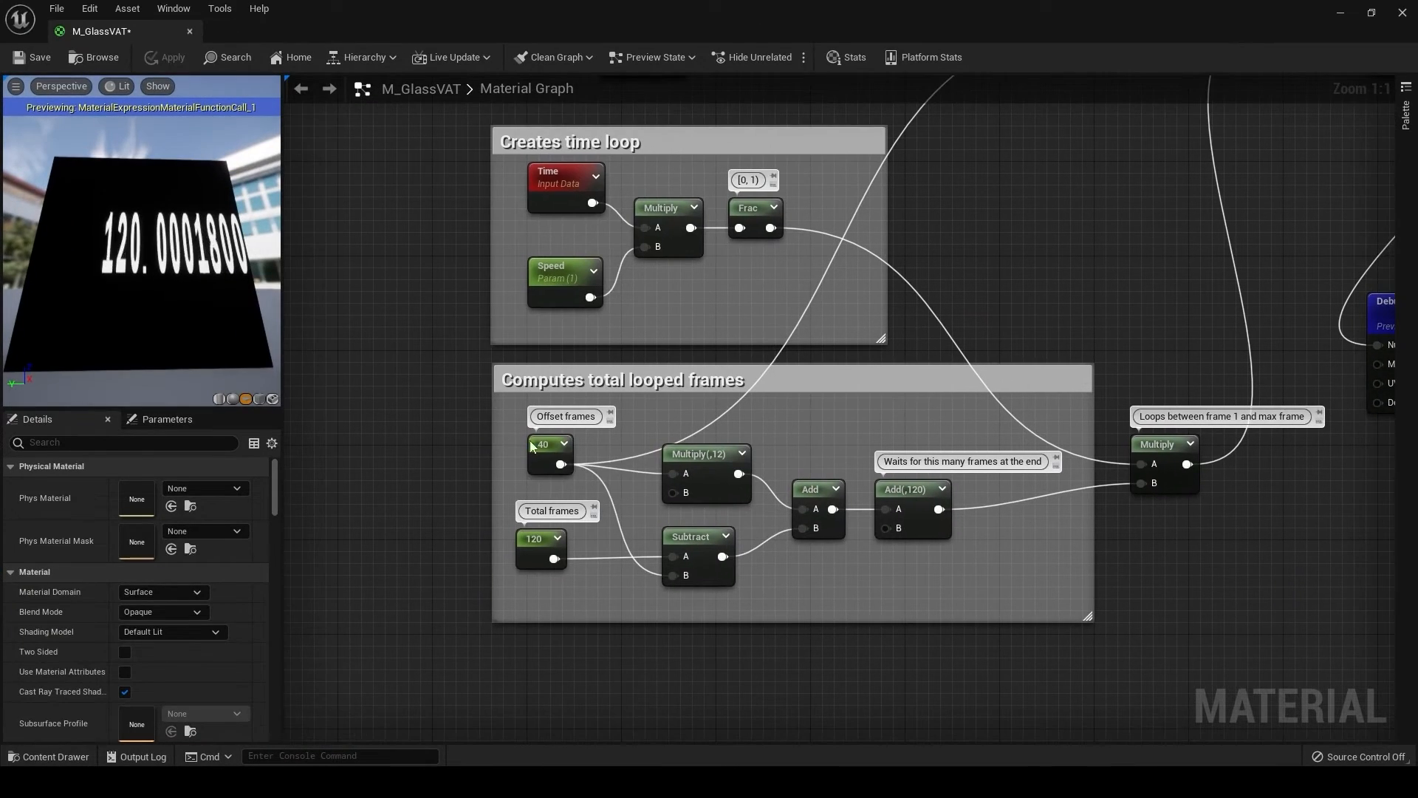
left_click(550, 454)
left_click(164, 486)
type("5")
key("Return")
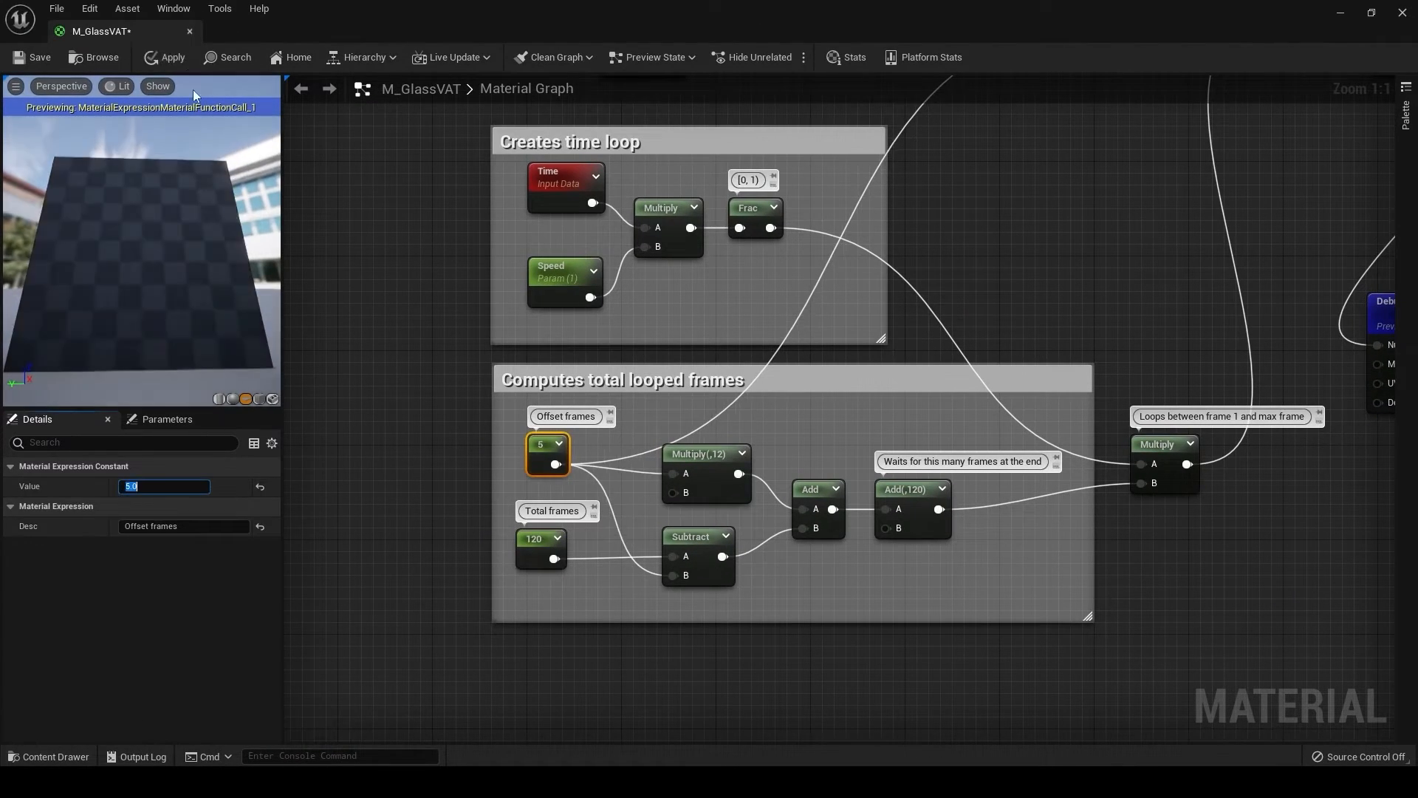
left_click(174, 58)
Move the material editor off the level viewport and inspect how the glass panels break with the shorter offset.
left_click_drag(295, 10, 280, 474)
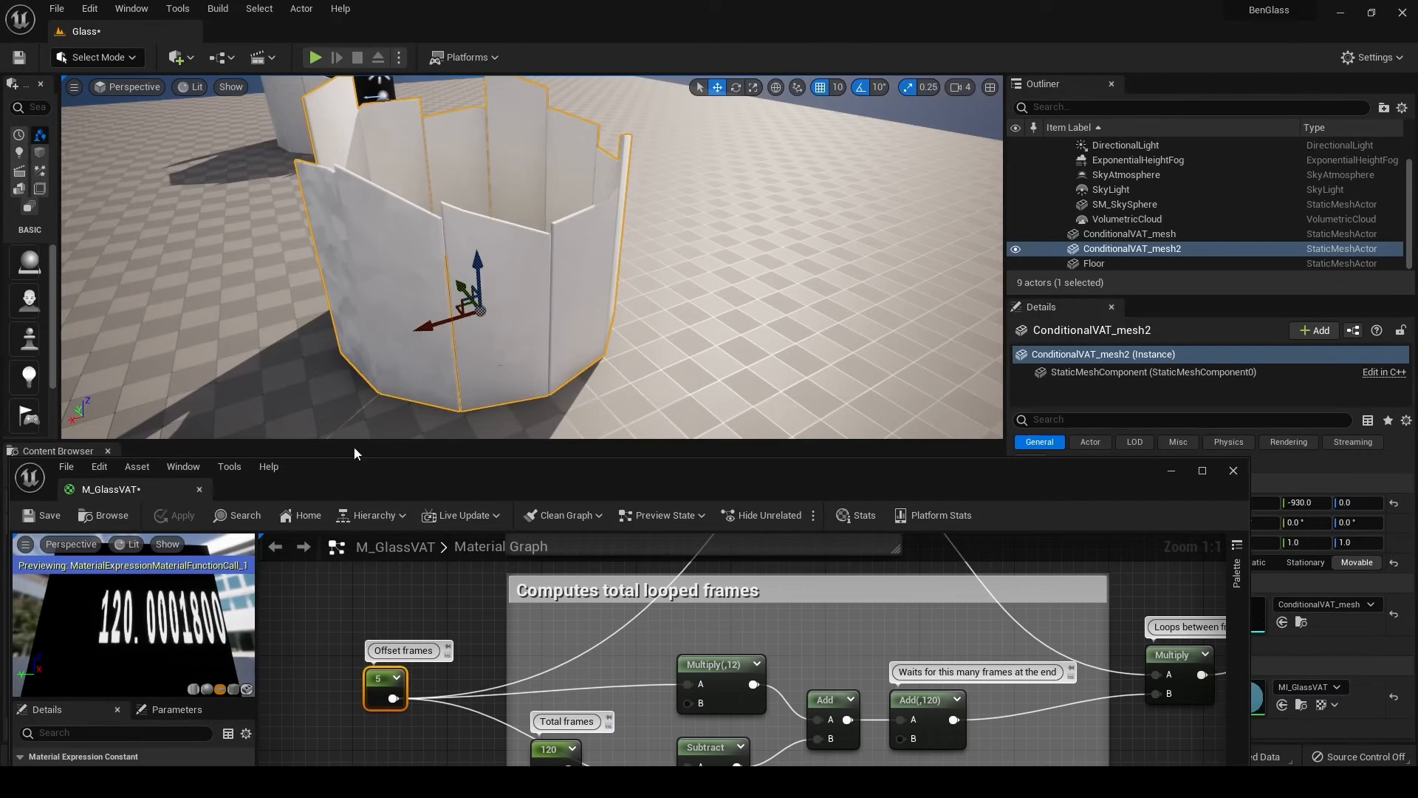
scroll(472, 332, "down", 5)
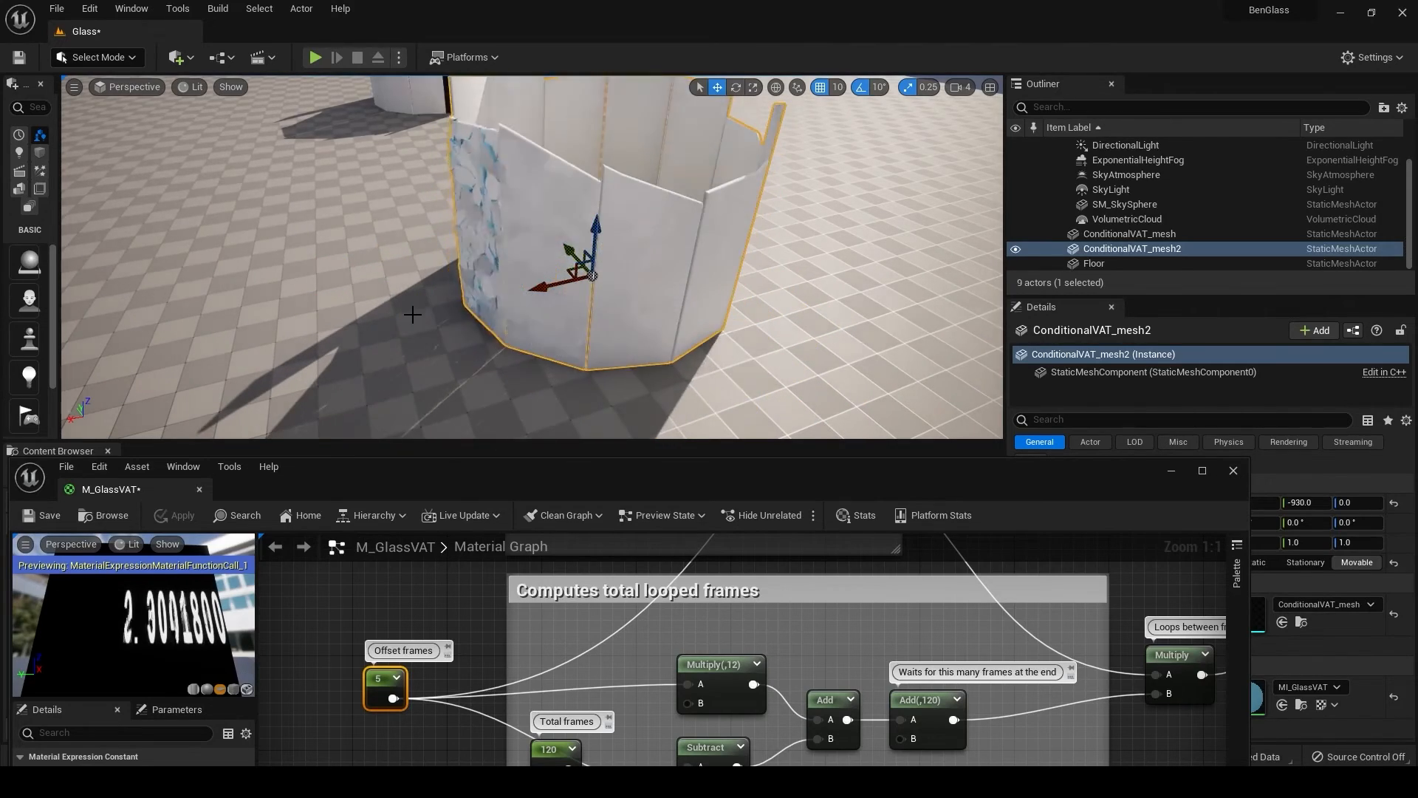
right_click_drag(478, 265, 458, 252)
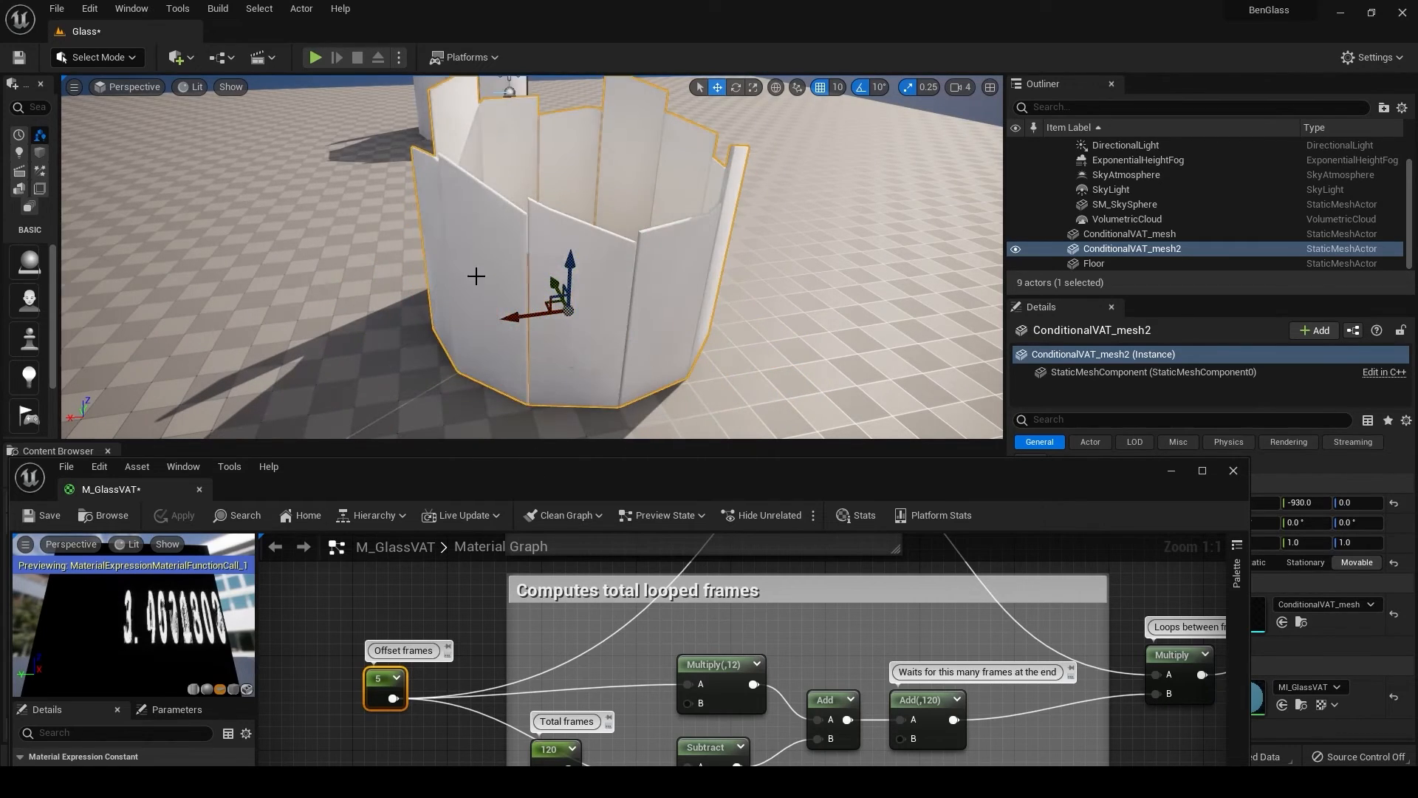
Set the Offset frames constant to 40 and apply the M_GlassVAT material.
left_click_drag(582, 469, 575, 2)
right_click_drag(577, 356, 556, 489)
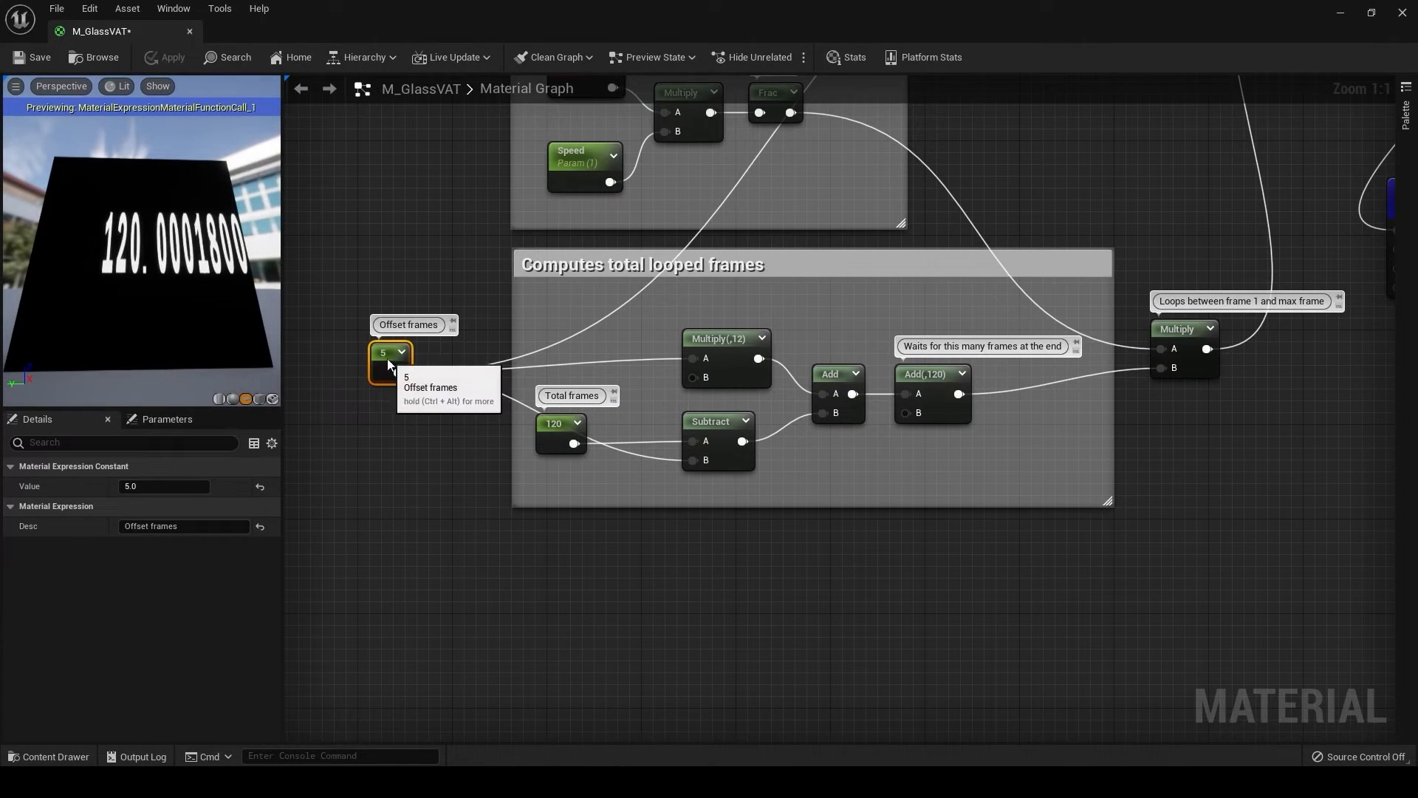
left_click(170, 484)
type("40")
key("Return")
left_click(185, 62)
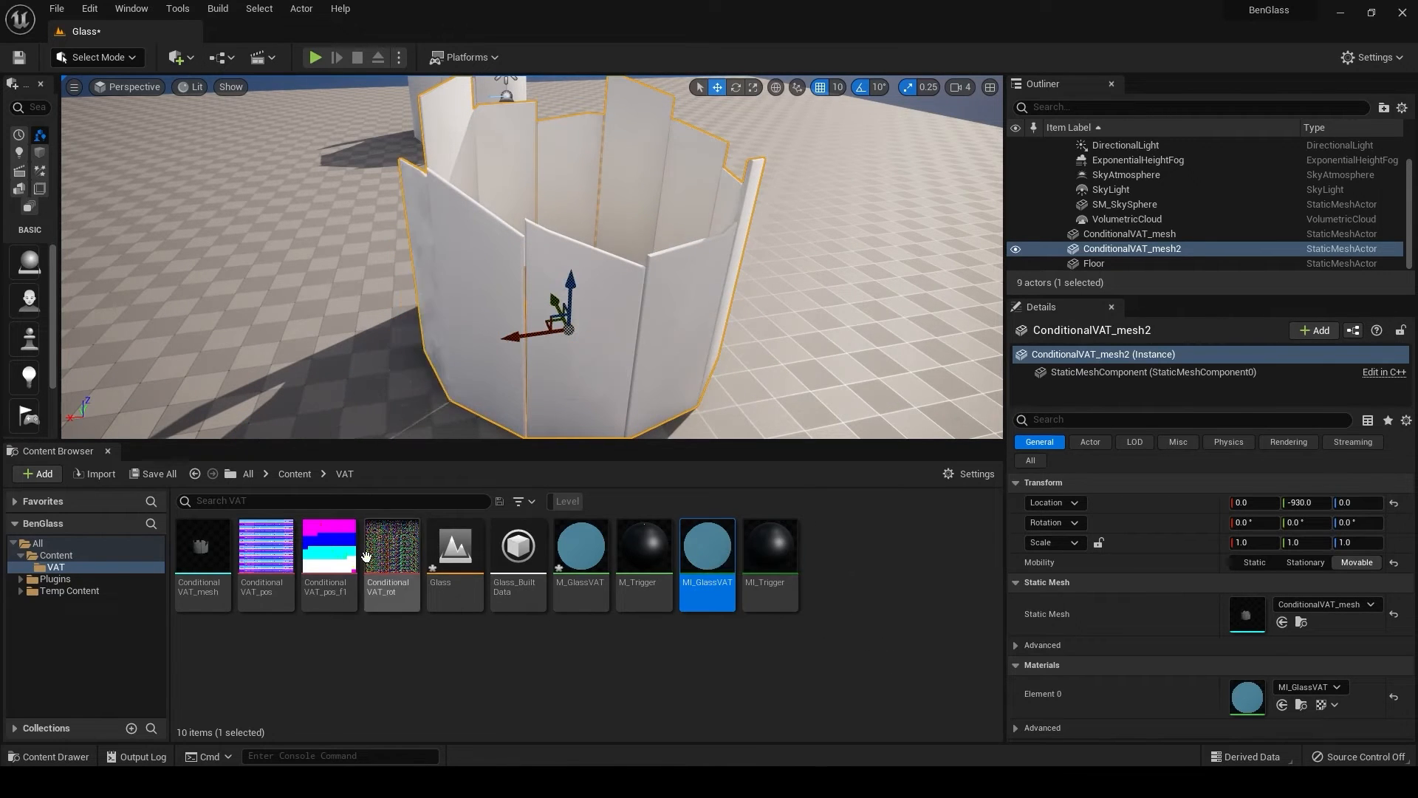
Run the Side FX Set VAT HDR Textures scripted action on the ConditionalVAT_pos, ConditionalVAT_pos_f1 and ConditionalVAT_rot textures.
left_click(283, 558)
left_click(395, 555, "shift")
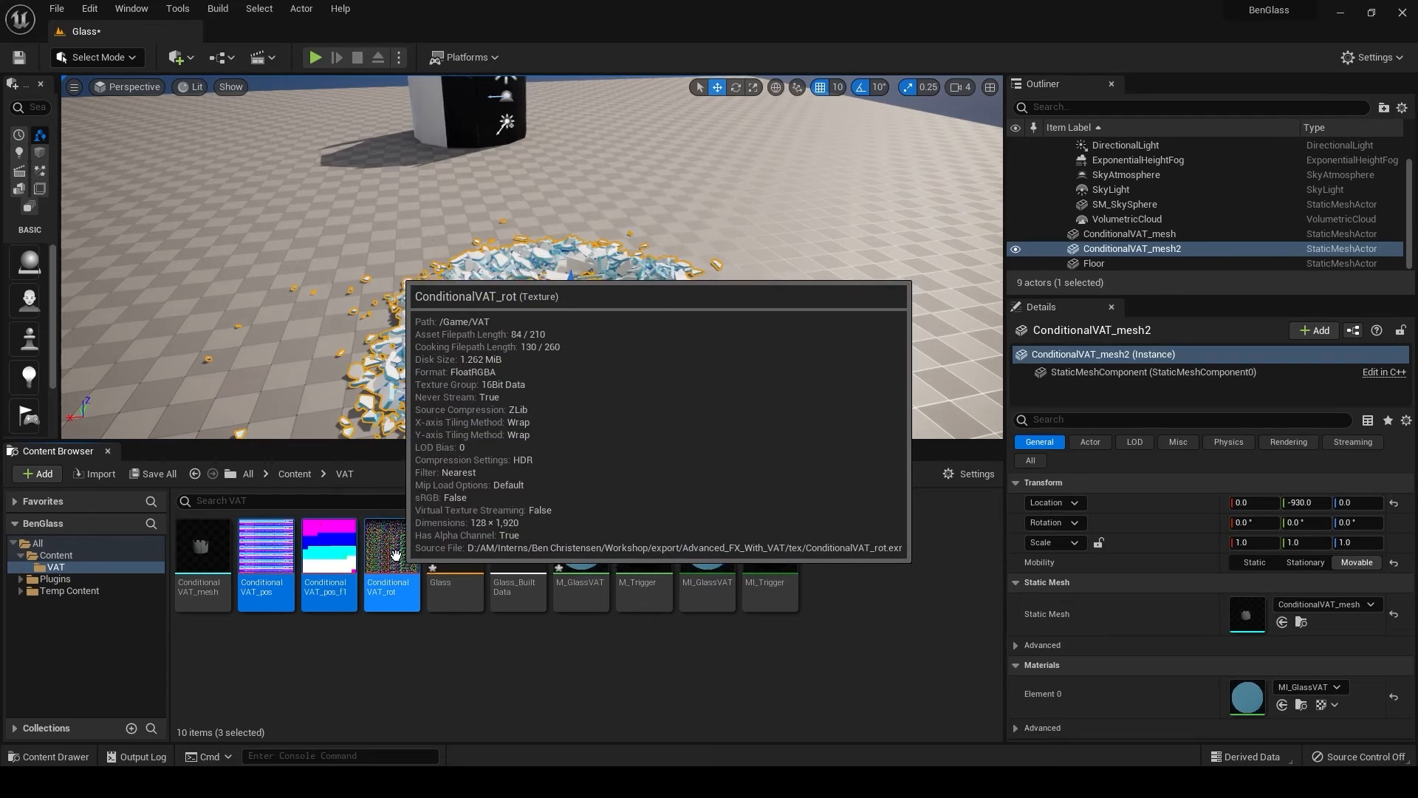
right_click(396, 554)
mouse_move(569, 369)
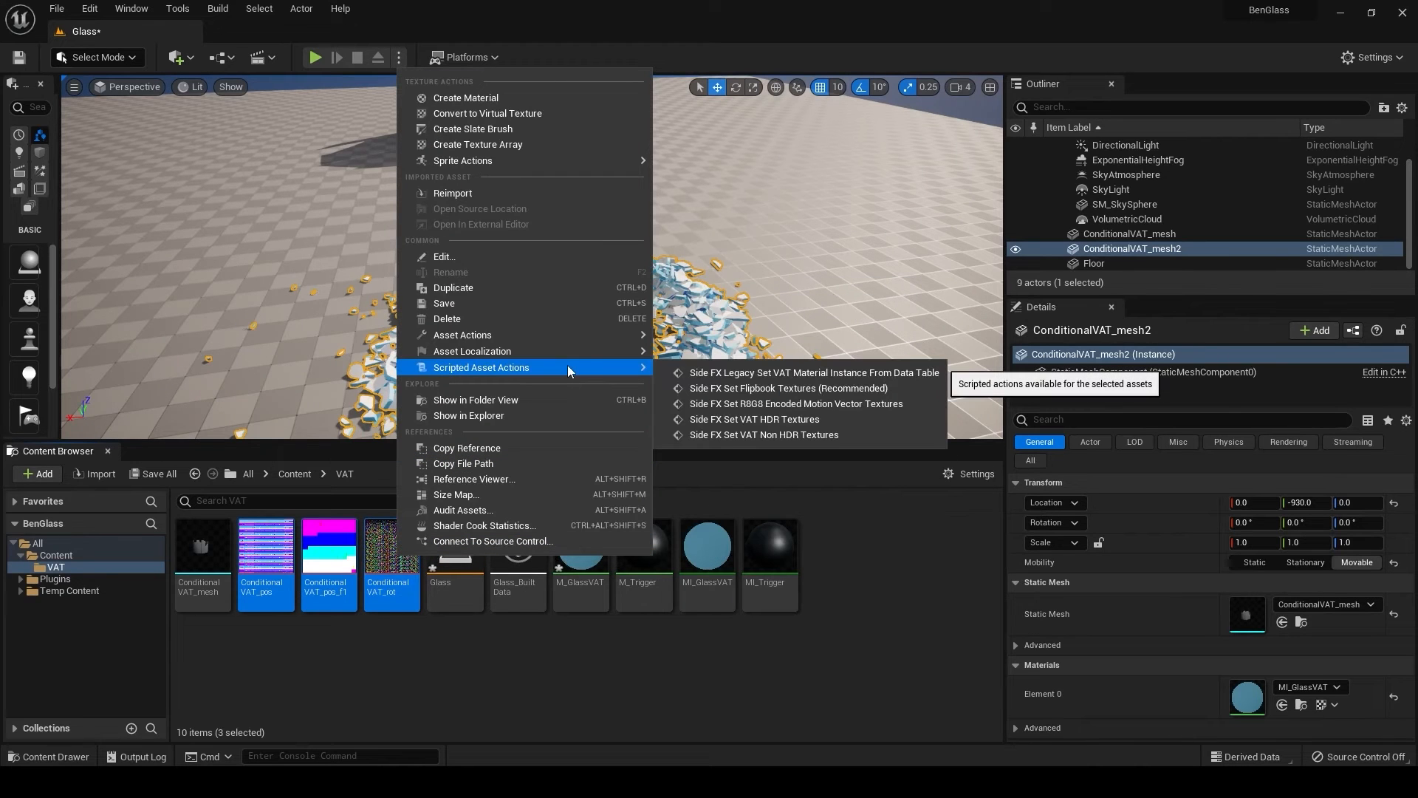
left_click(773, 418)
Open the MI_GlassVAT material instance, review its Speed and Houdini VAT parameters, and move its window to reveal the level.
left_click(708, 562)
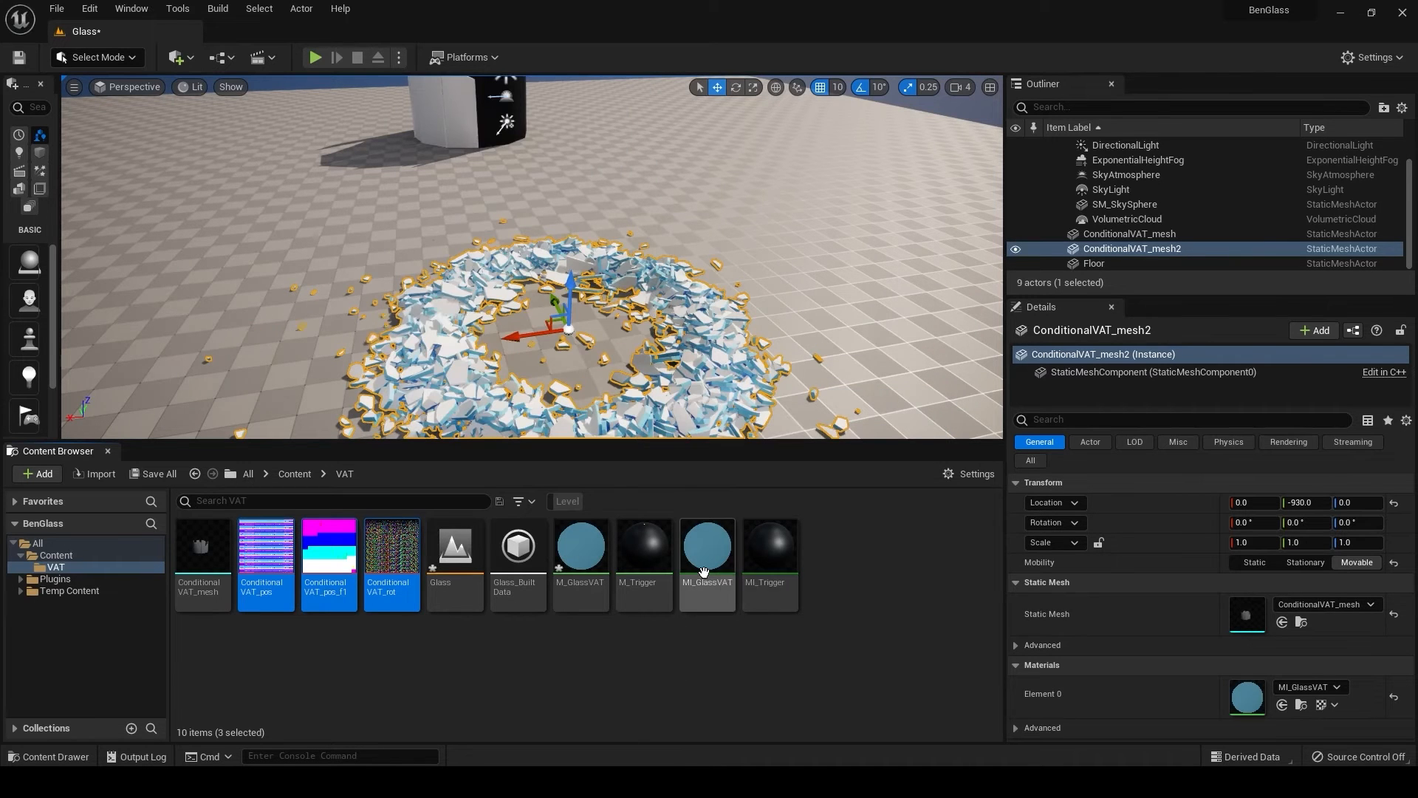
double_click(709, 566)
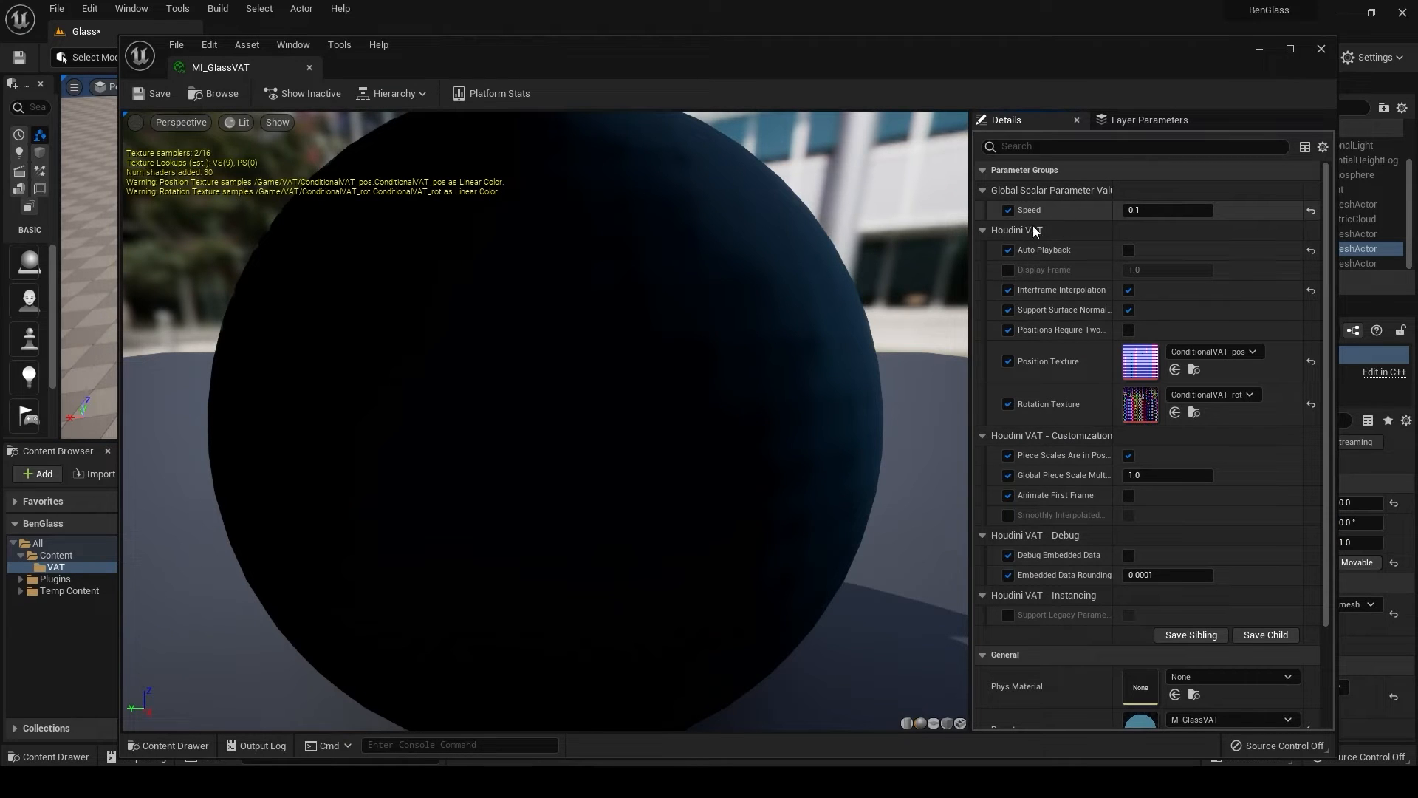
left_click_drag(609, 67, 531, 74)
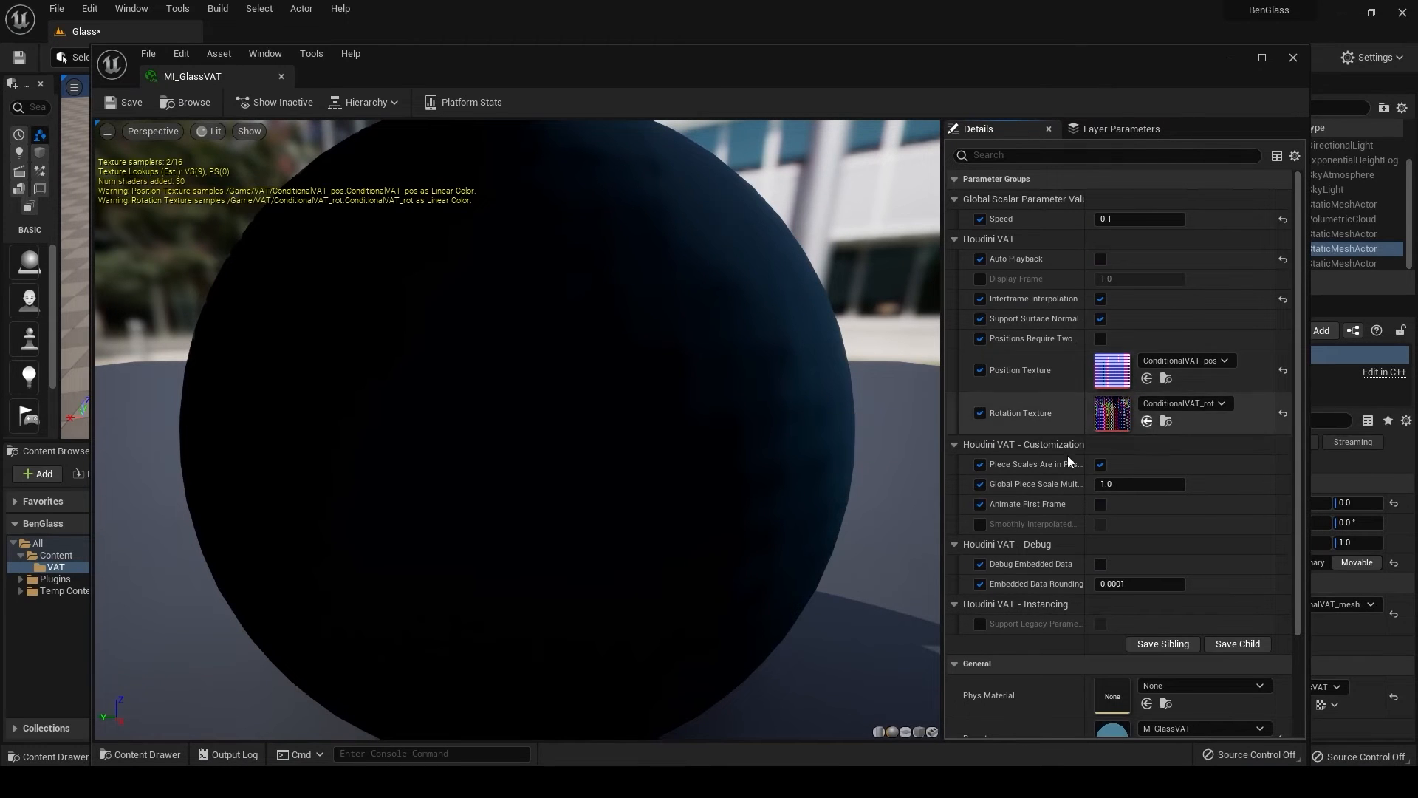
left_click_drag(368, 57, 565, 197)
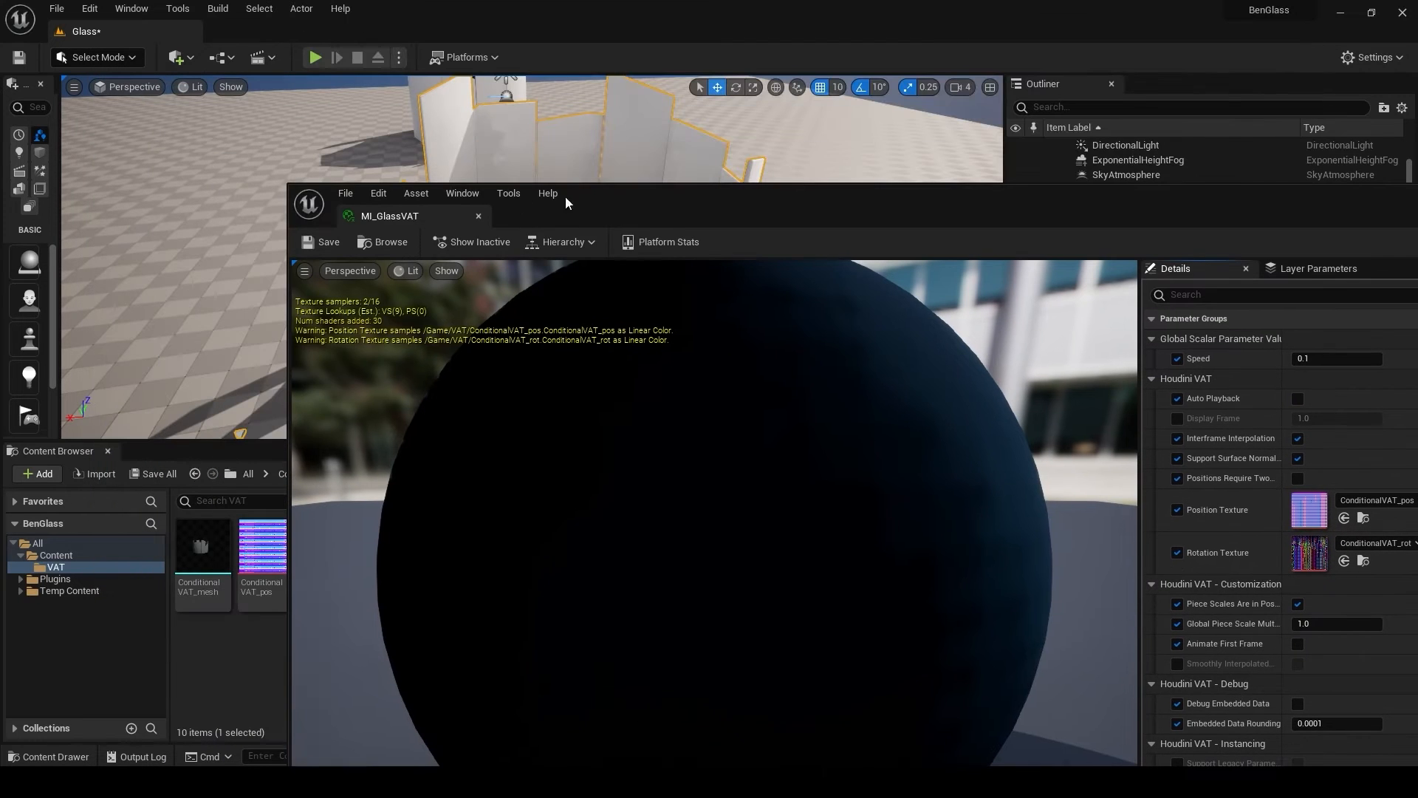
Close the MI_GlassVAT editor and fire projectiles at the glass panels in the running first-person level of the ConditionalVAT project.
left_click(478, 216)
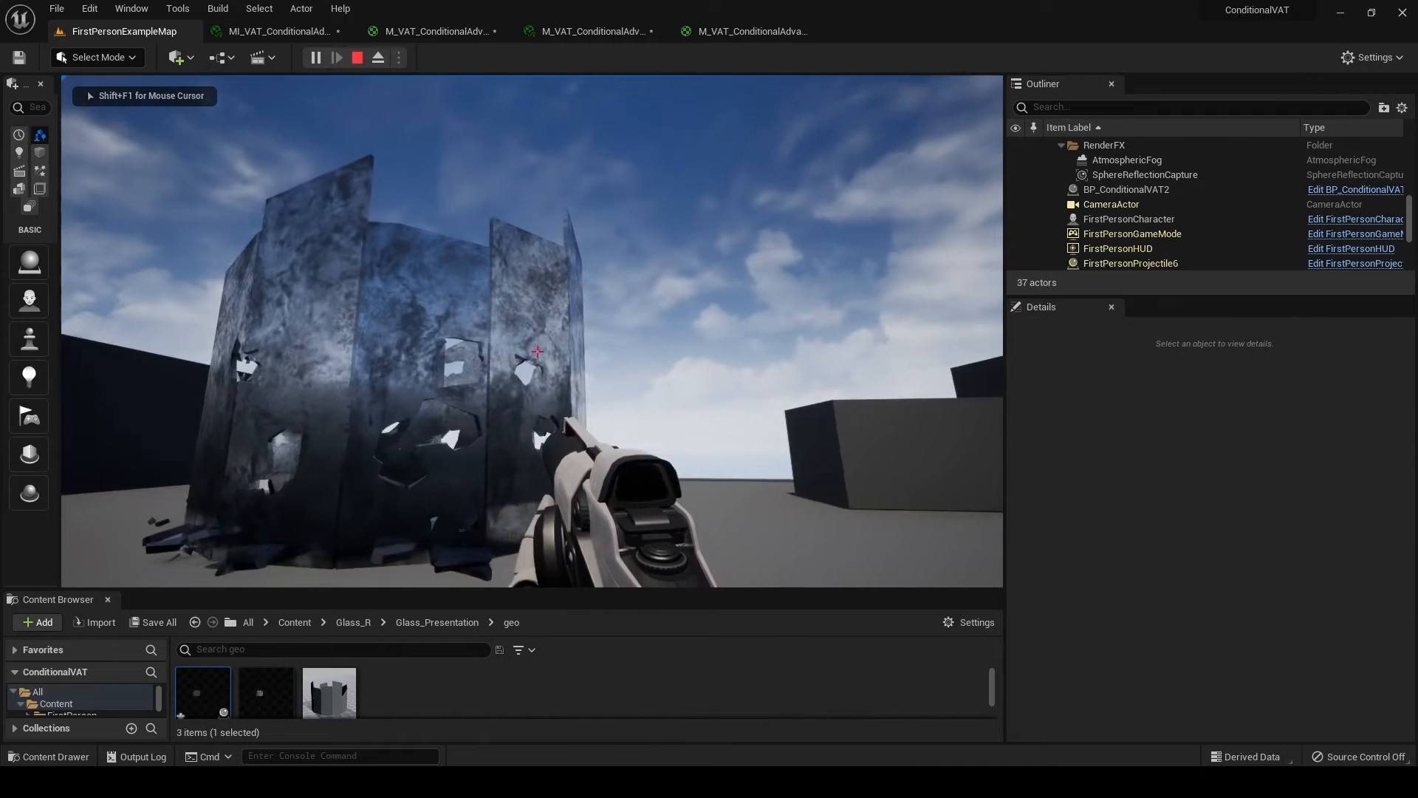
left_click(536, 352)
left_click(536, 351)
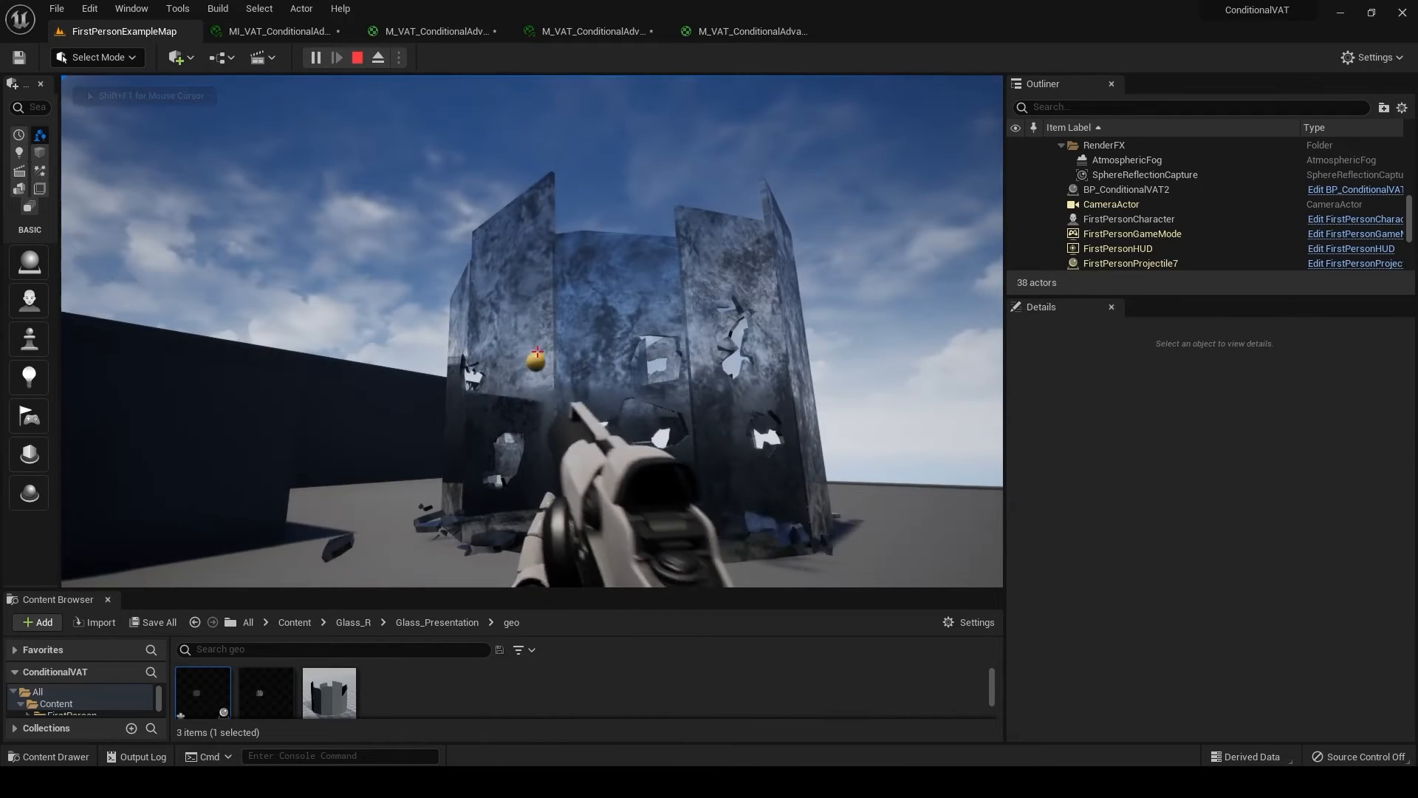
left_click(537, 351)
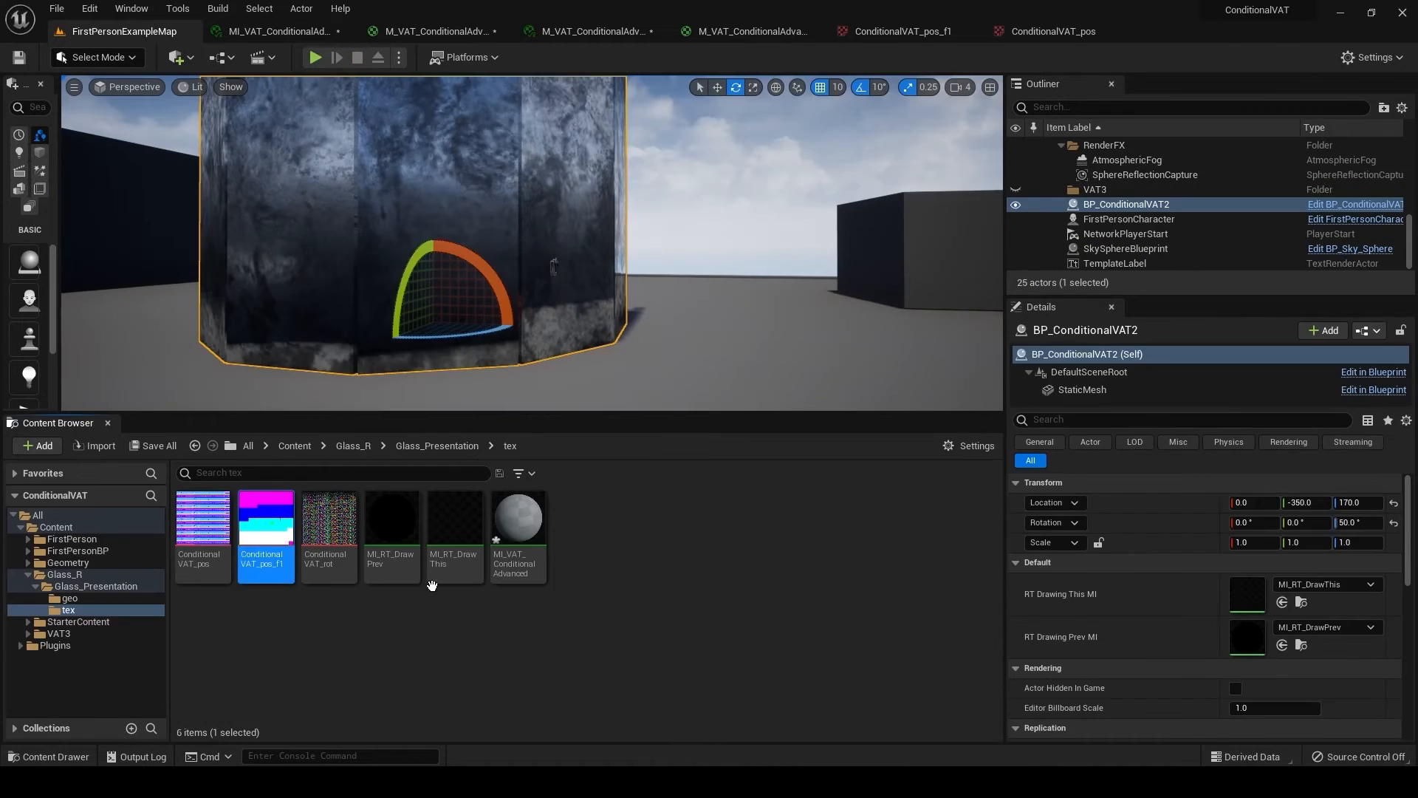
Select the ConditionalVAT_pos, ConditionalVAT_pos_f1 and ConditionalVAT_rot textures one after another in the tex folder to point them out.
left_click(364, 617)
left_click(201, 519)
left_click(278, 530)
left_click(319, 526)
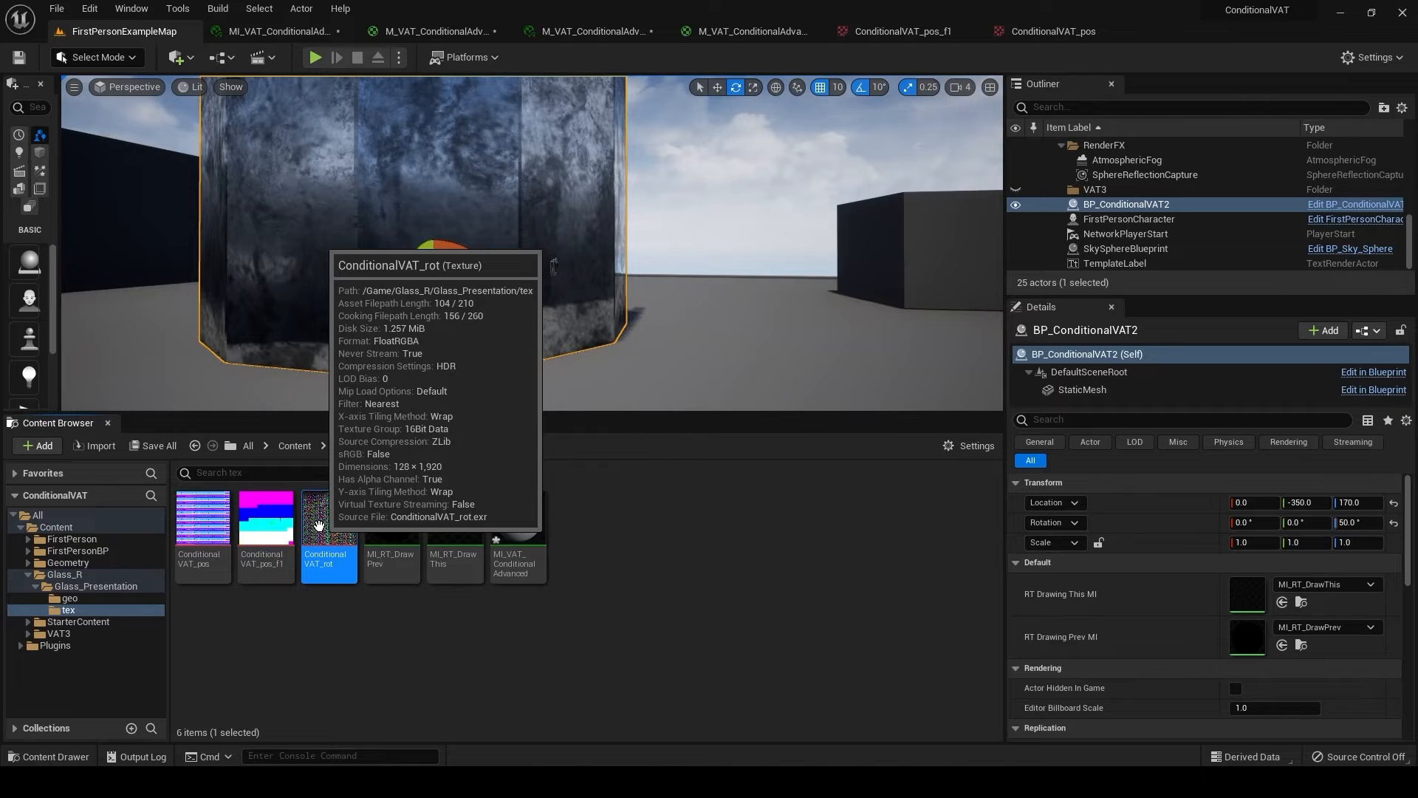
Compare the imported dimensions of the ConditionalVAT_pos_f1 and ConditionalVAT_pos textures in their texture editors.
left_click(937, 33)
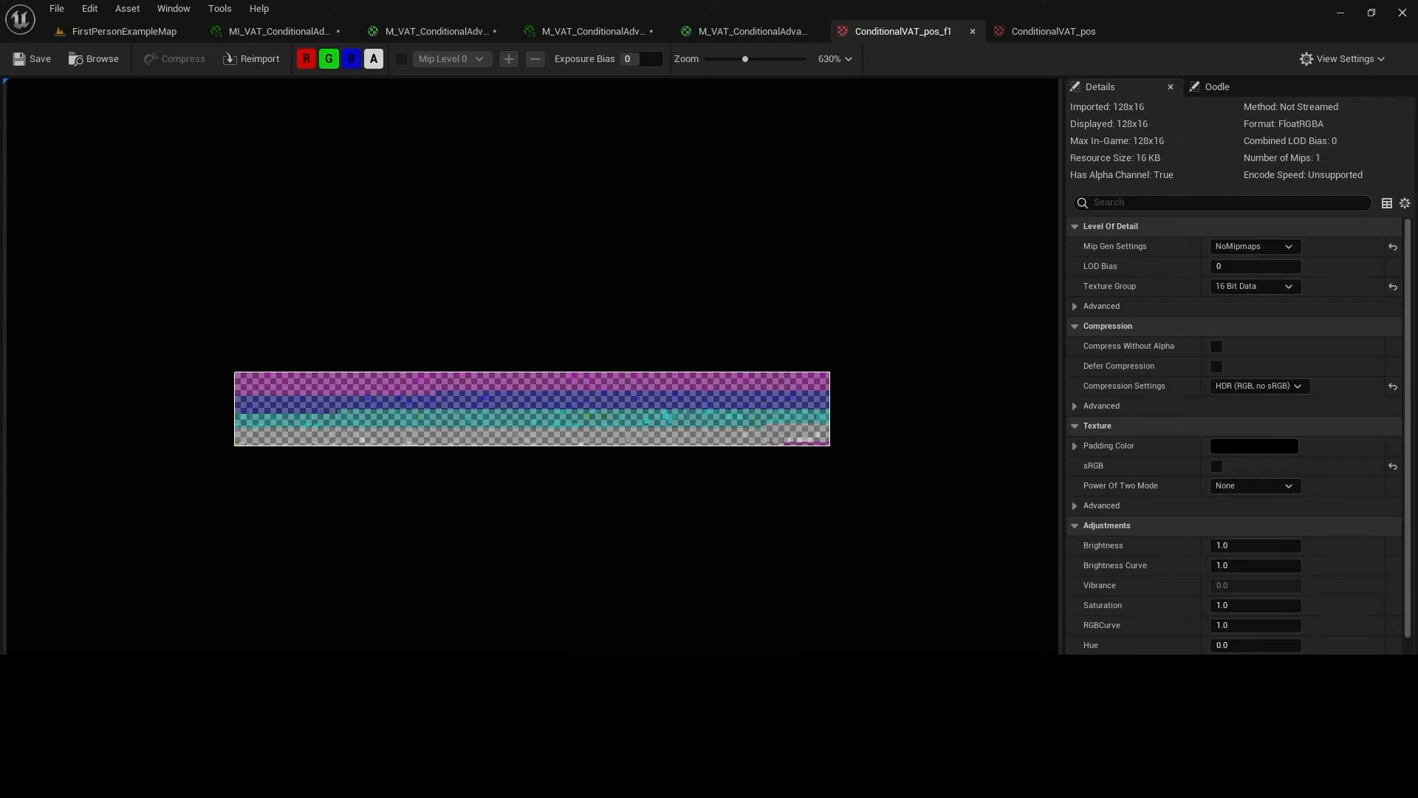
left_click(1034, 34)
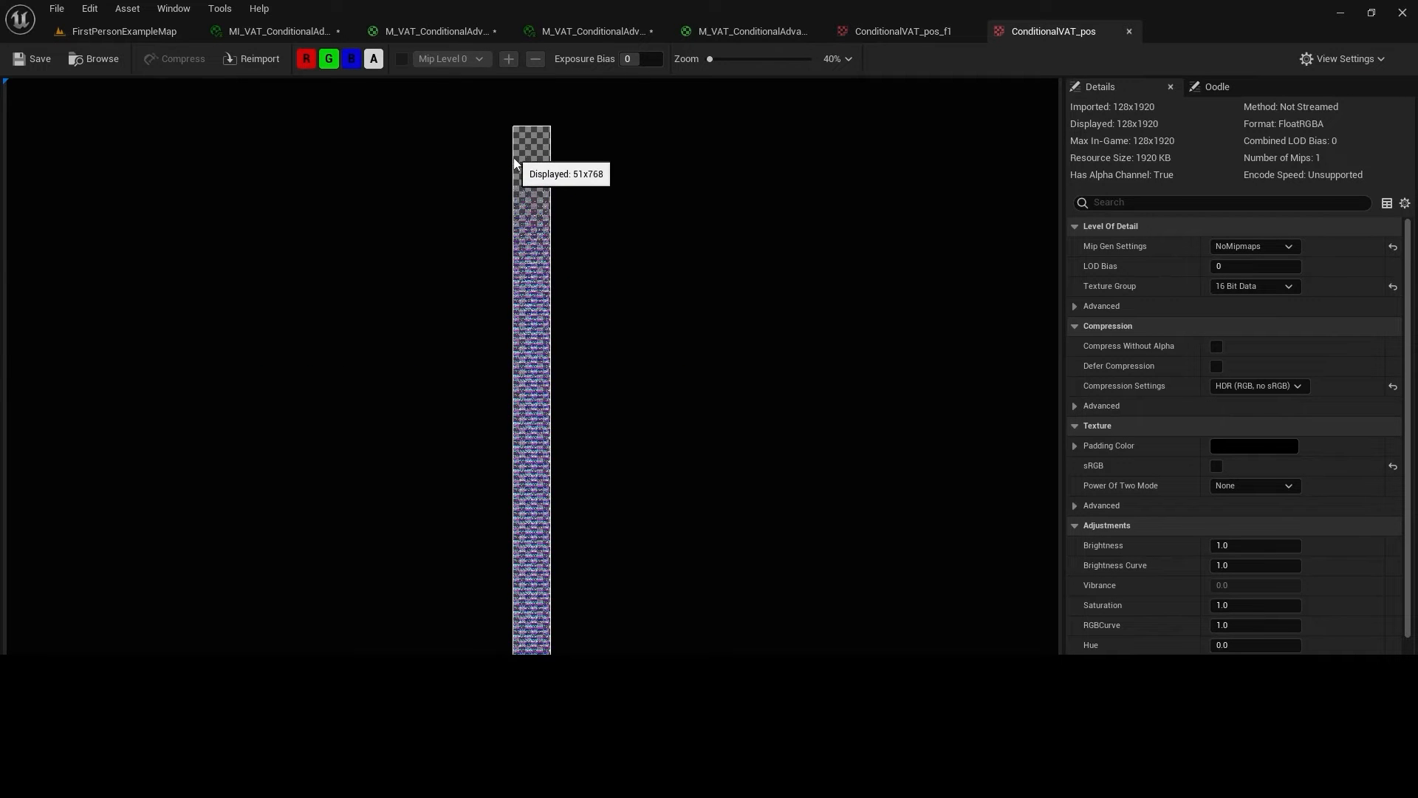
left_click(897, 31)
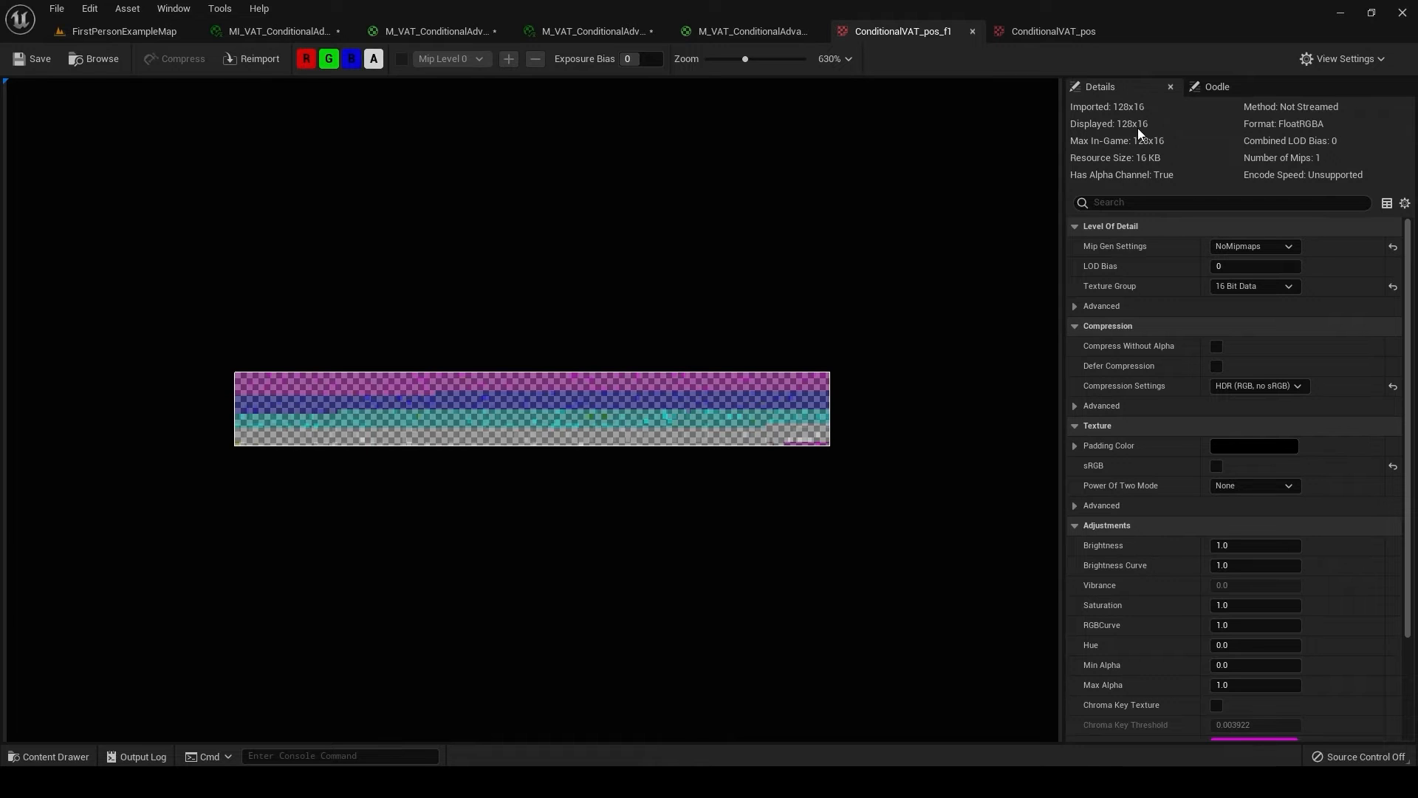
left_click(1063, 36)
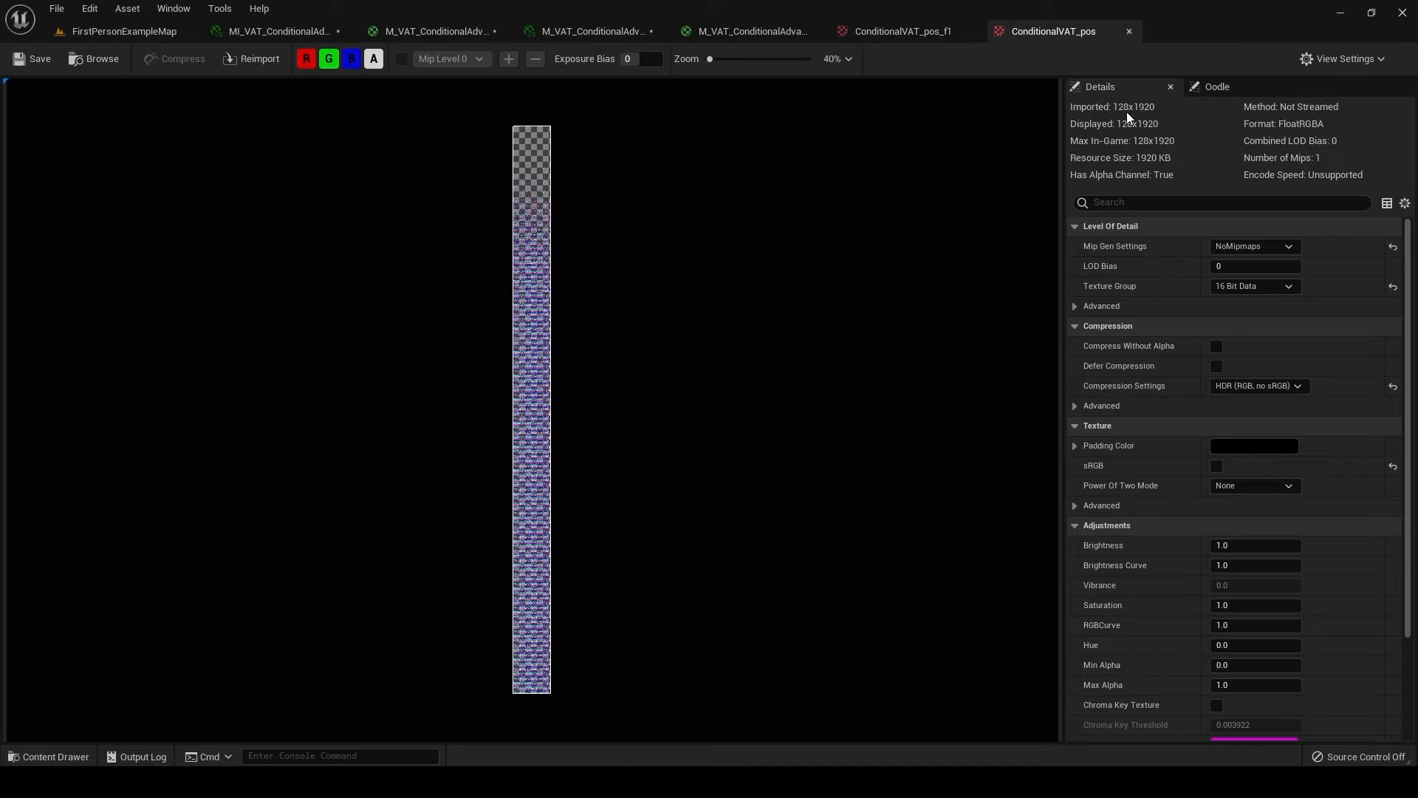
left_click(915, 34)
left_click(1064, 33)
left_click(914, 32)
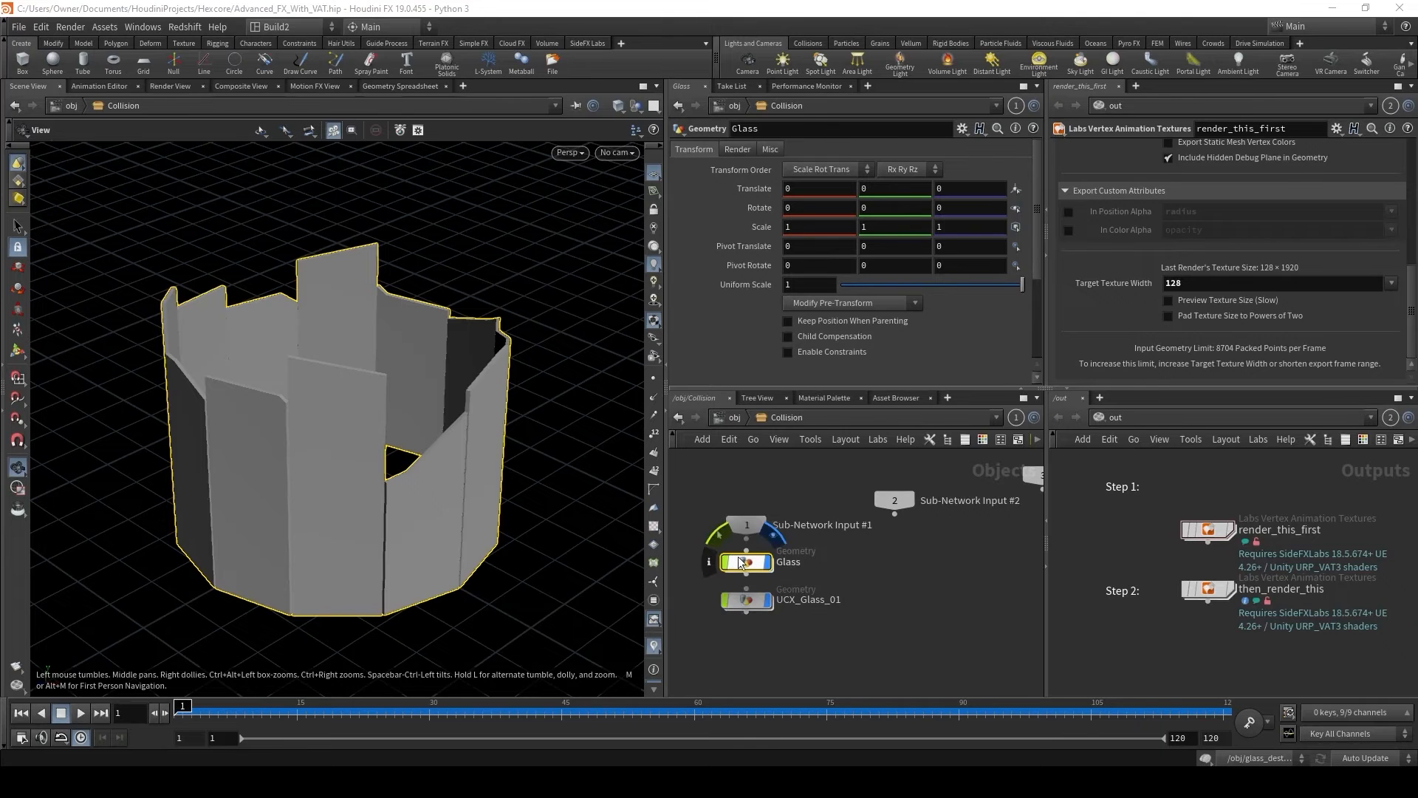
Switch to Houdini and inspect the Glass and UCX_Glass_01 geometry nodes inside the Collision subnetwork.
left_click(734, 417)
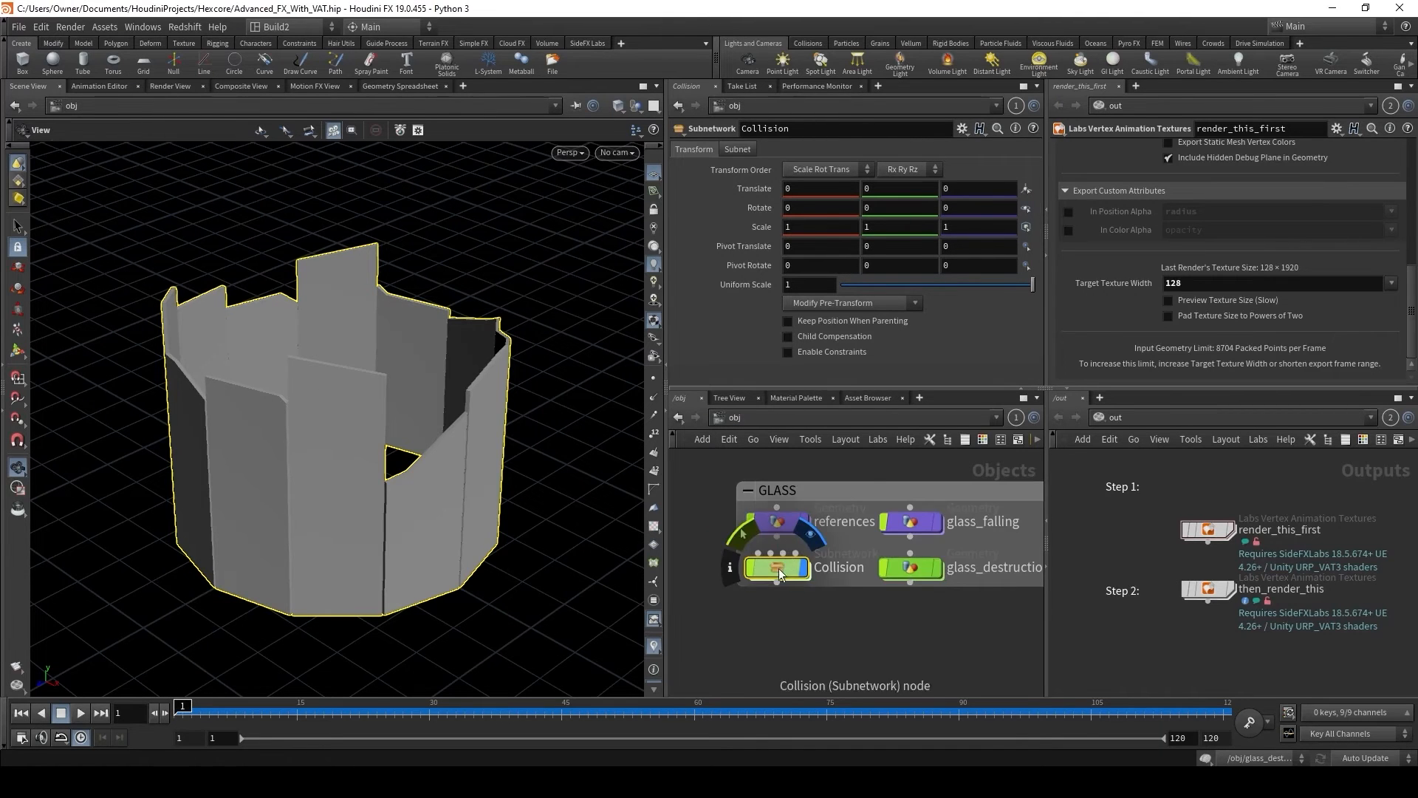
double_click(773, 567)
double_click(751, 568)
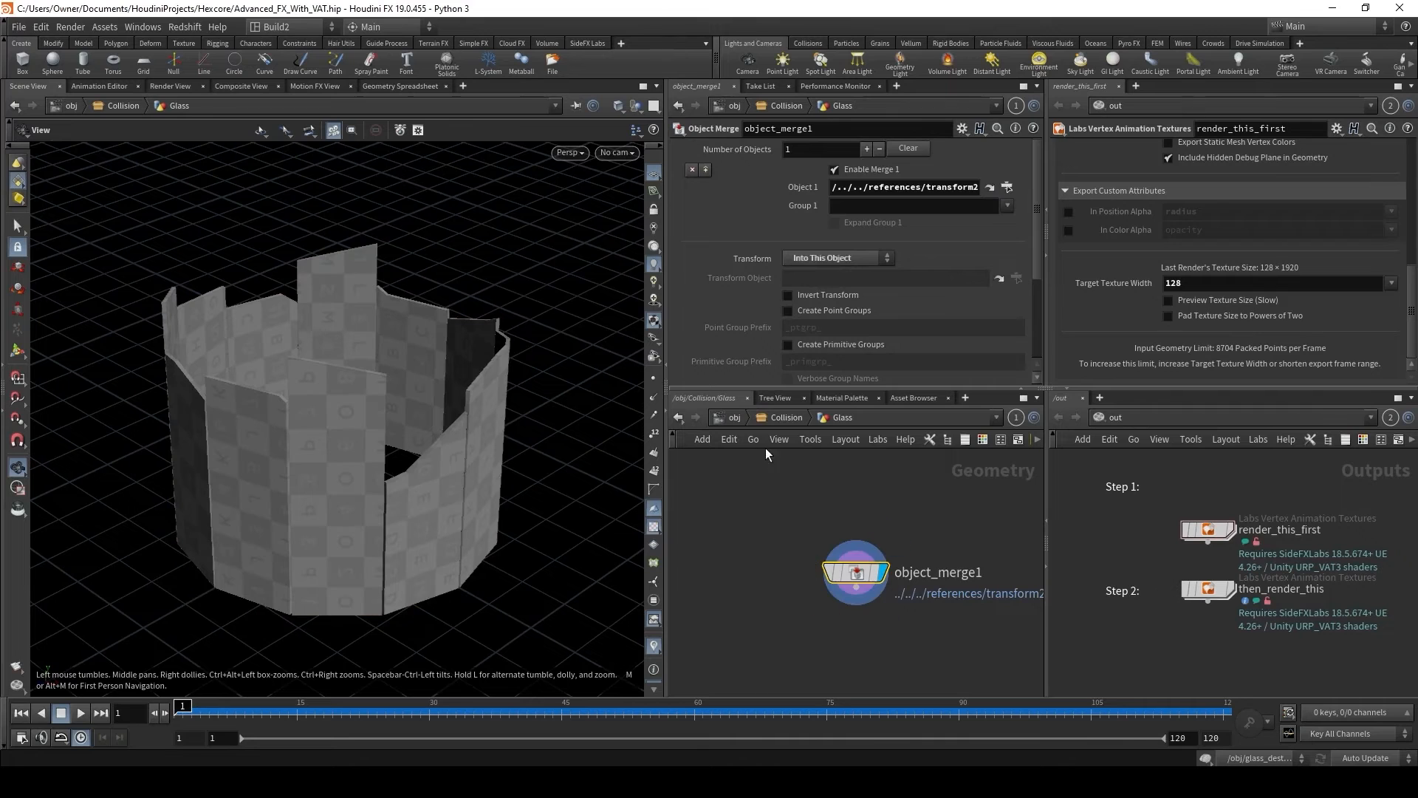
left_click(786, 417)
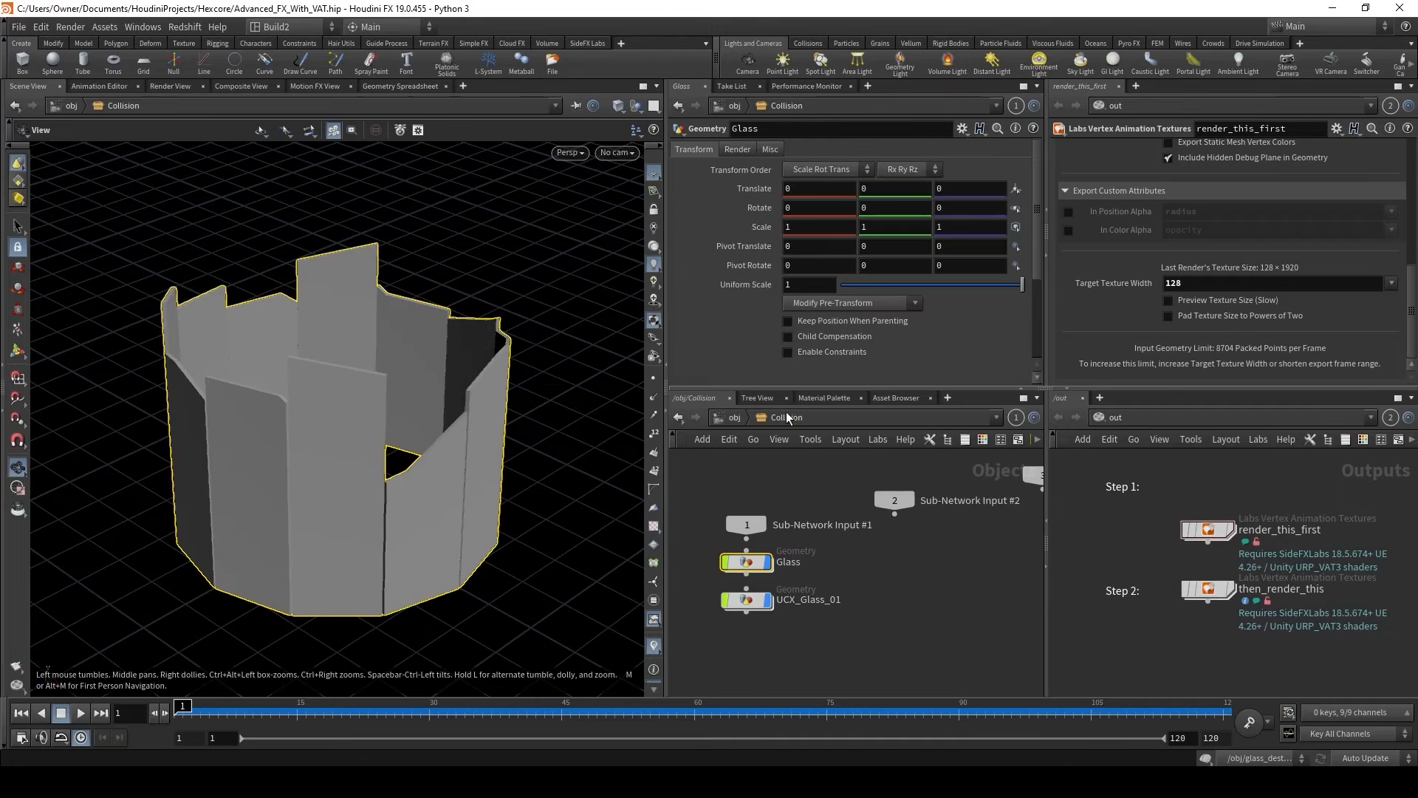
double_click(799, 600)
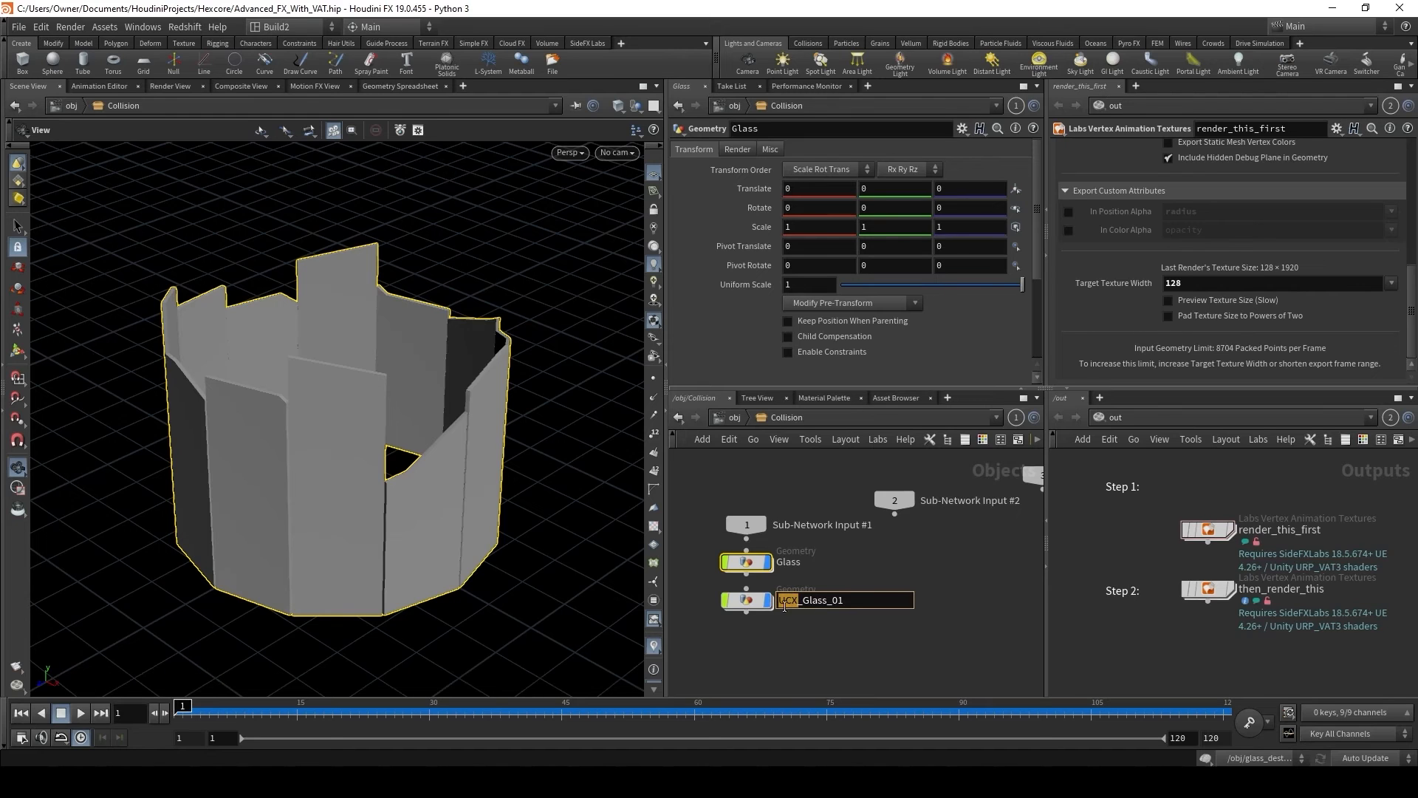
Return to the obj level with the Collision subnetwork selected and locate the Filmbox FBX export command.
left_click(734, 418)
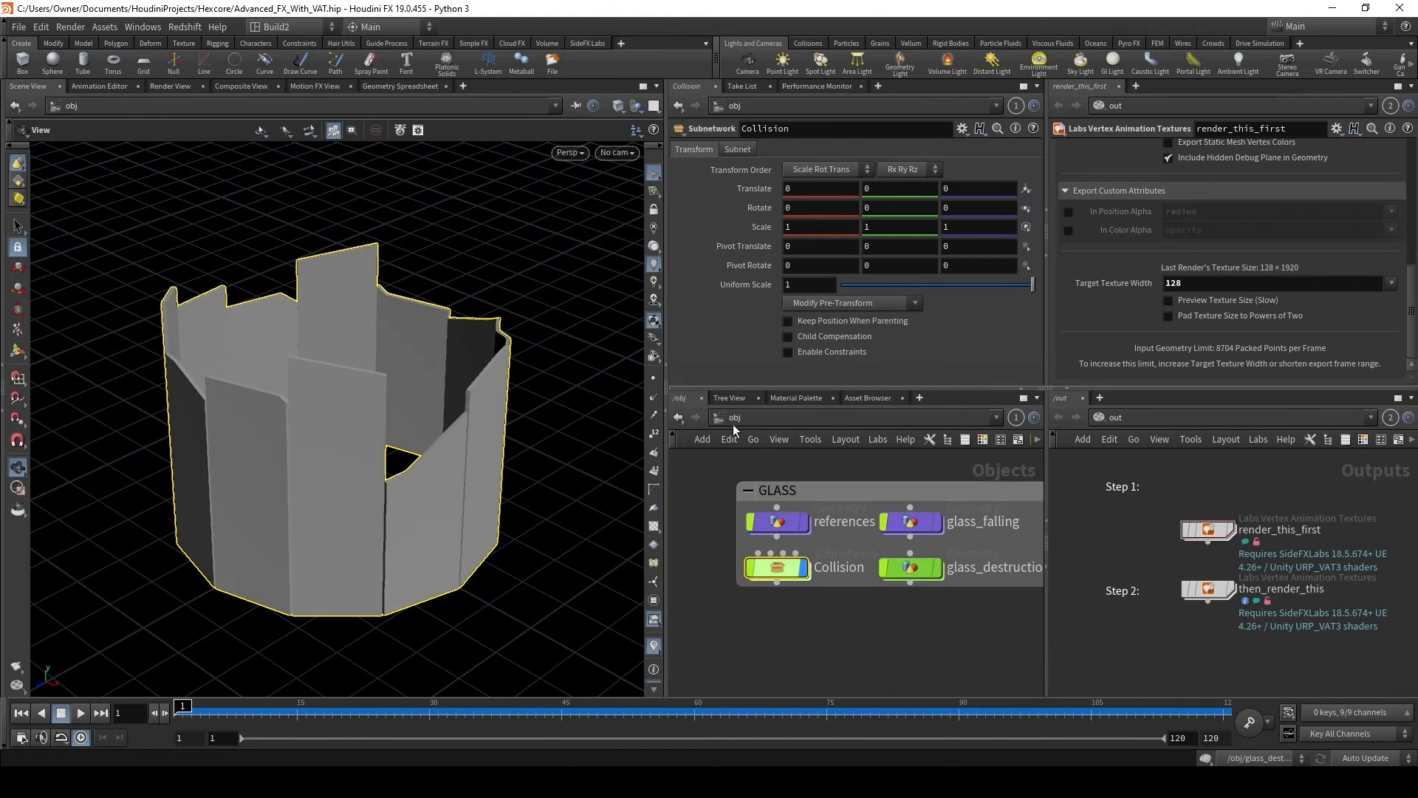
left_click(18, 28)
mouse_move(159, 317)
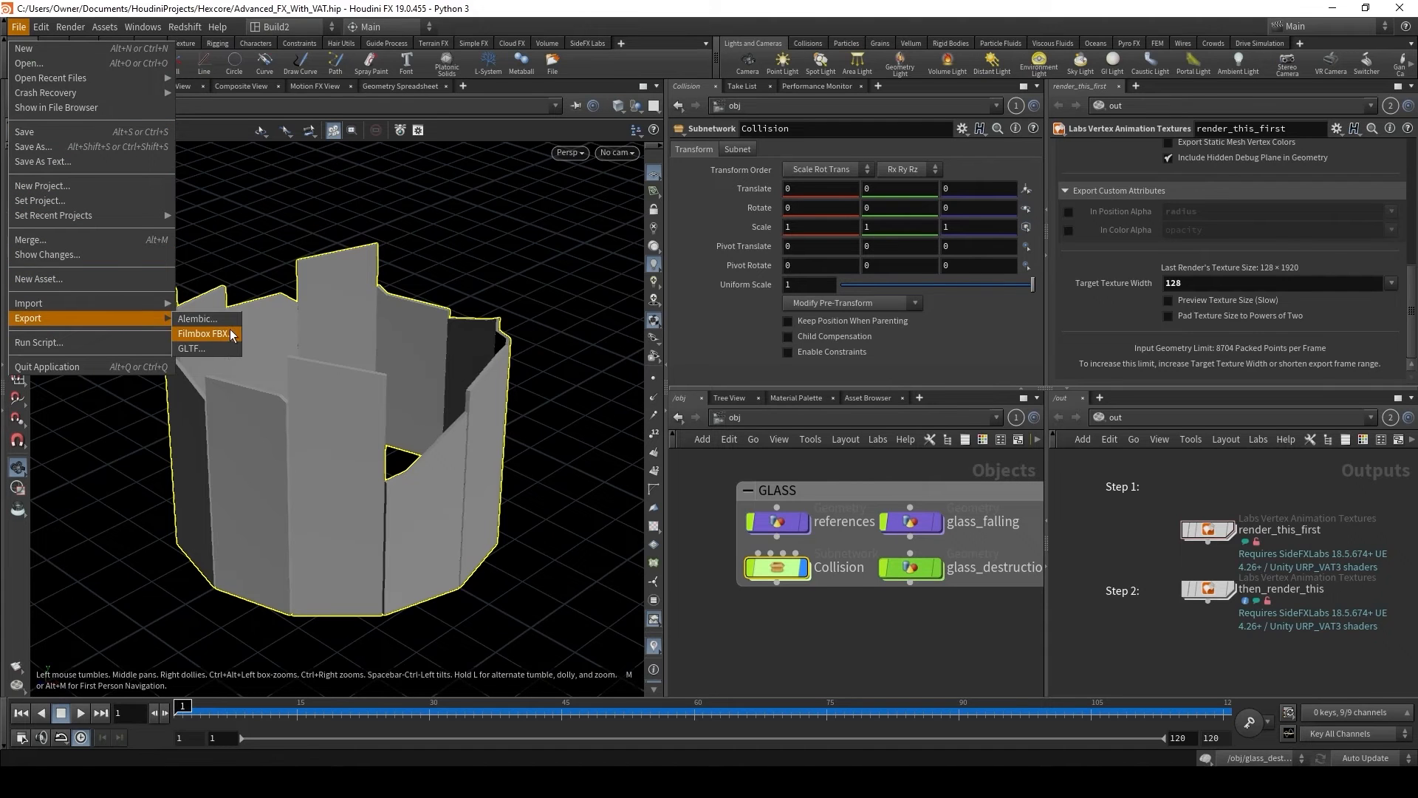
left_click(799, 657)
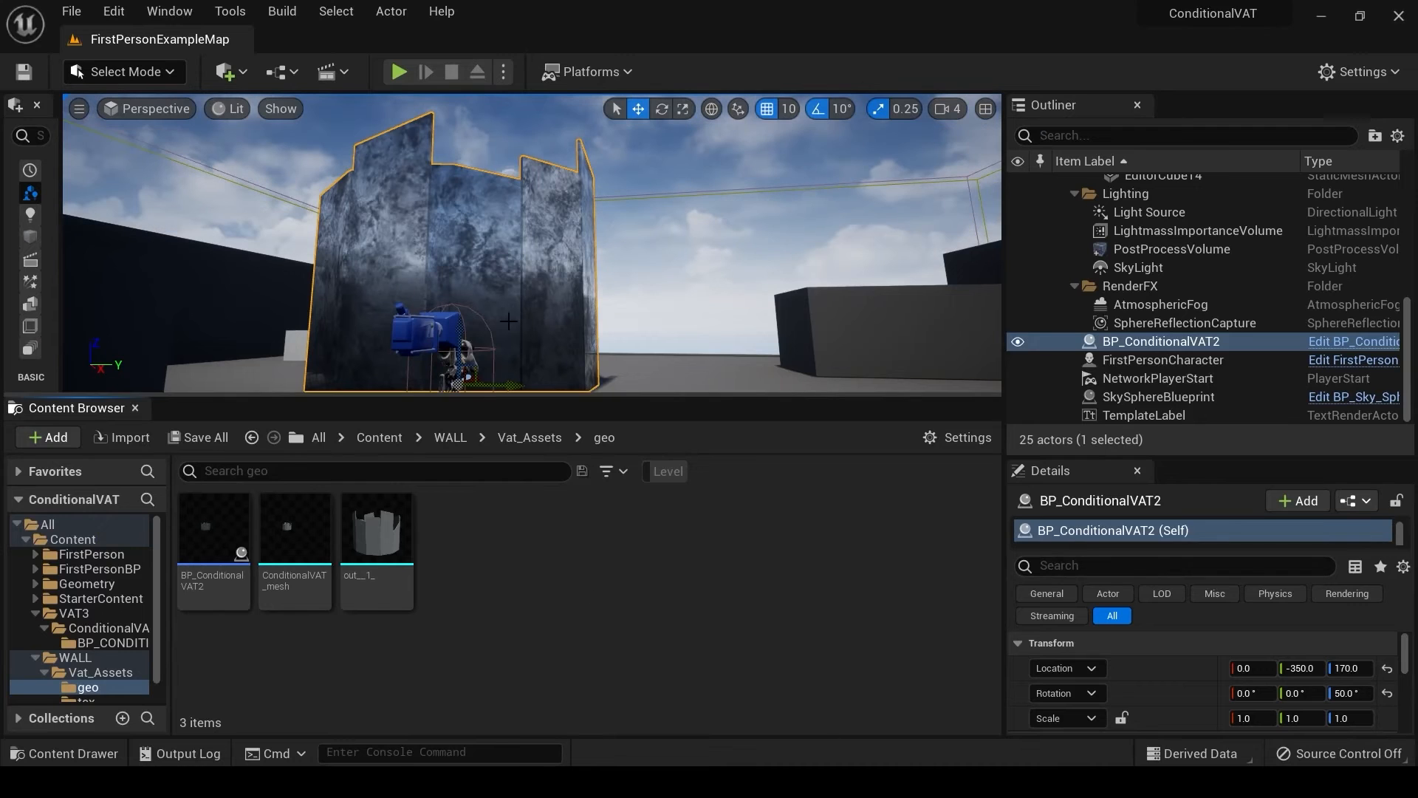
Switch to Unreal Engine, open ConditionalVAT_mesh, select the out__1_ mesh and review the command for copying collision from the selected static mesh.
left_click(311, 519)
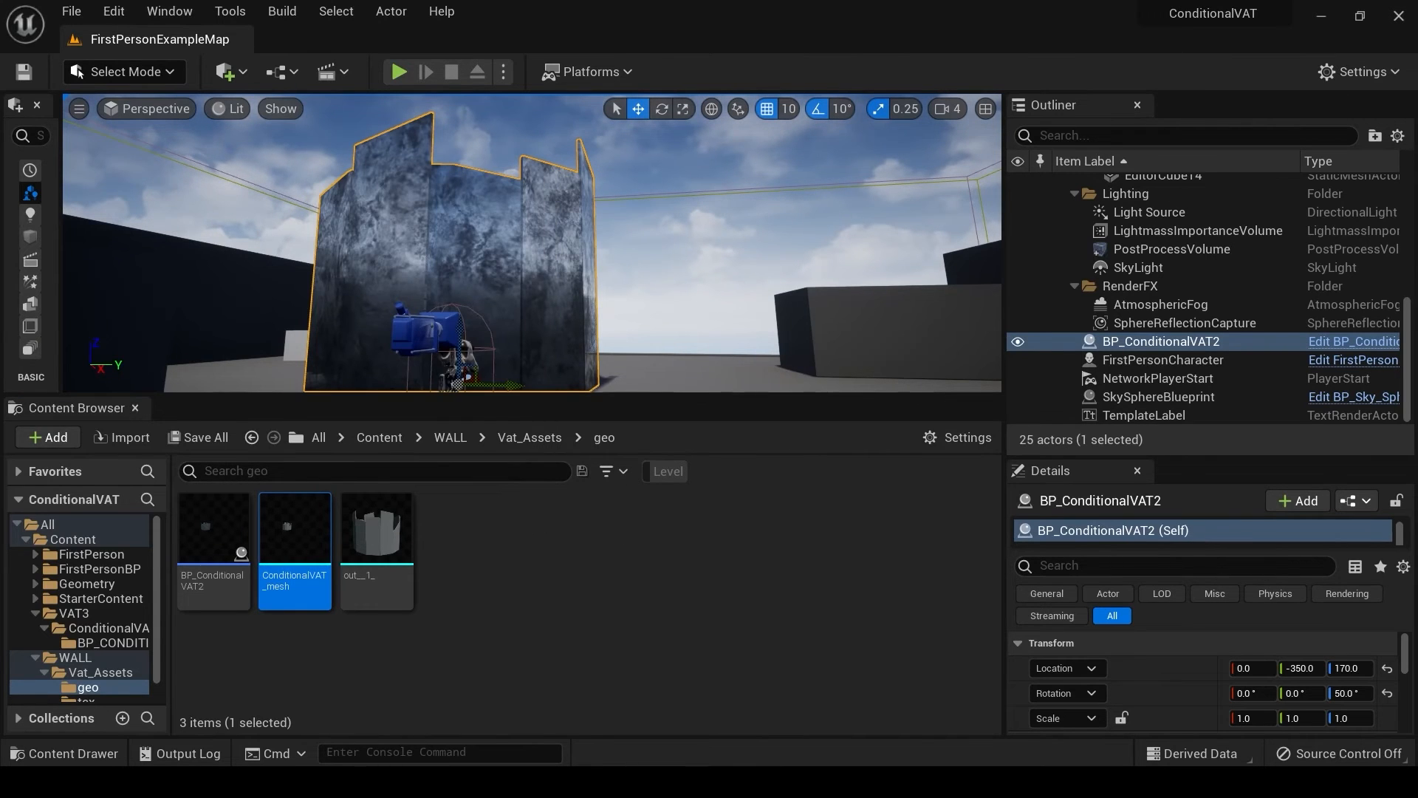
left_click_drag(0, 353, 731, 2)
left_click(384, 528)
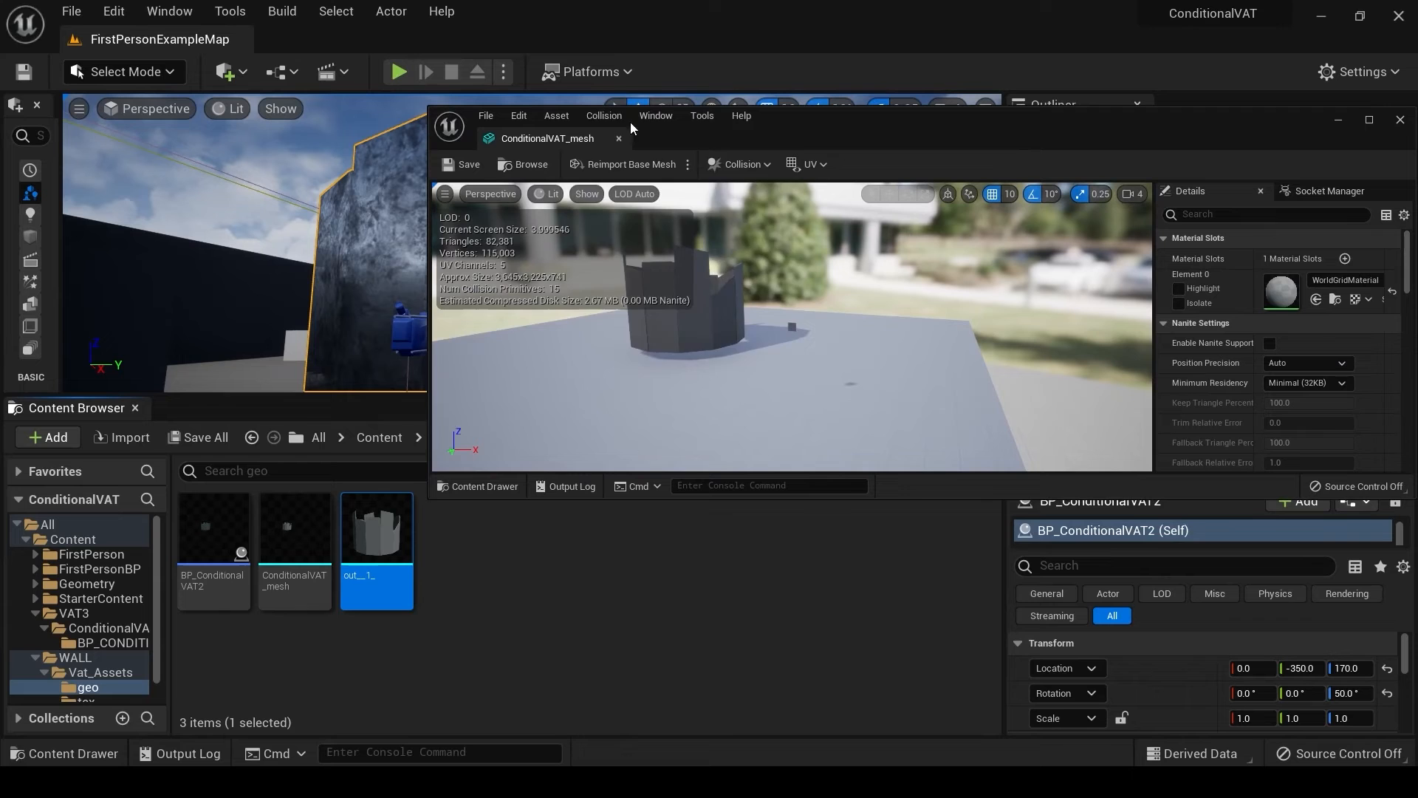
left_click(603, 116)
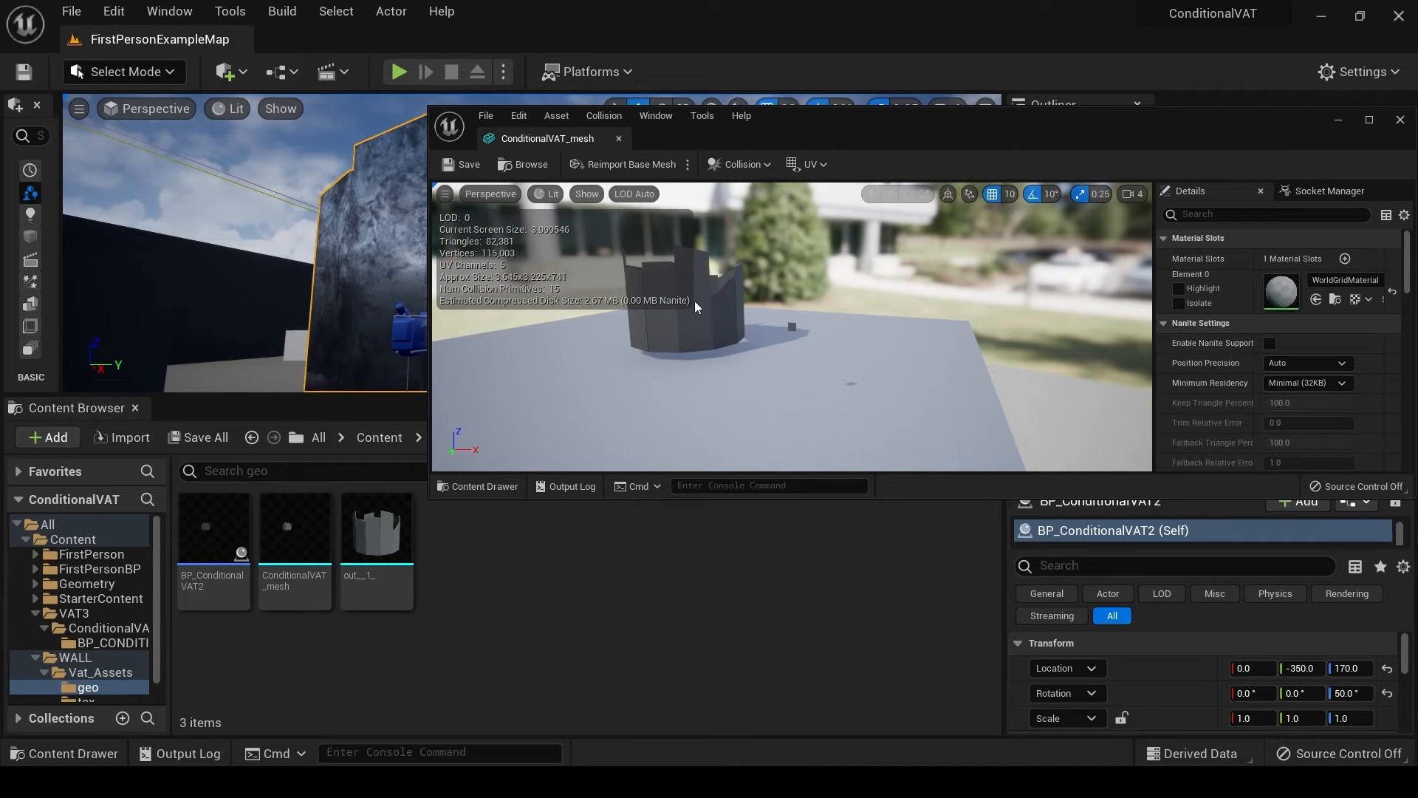
left_click(382, 534)
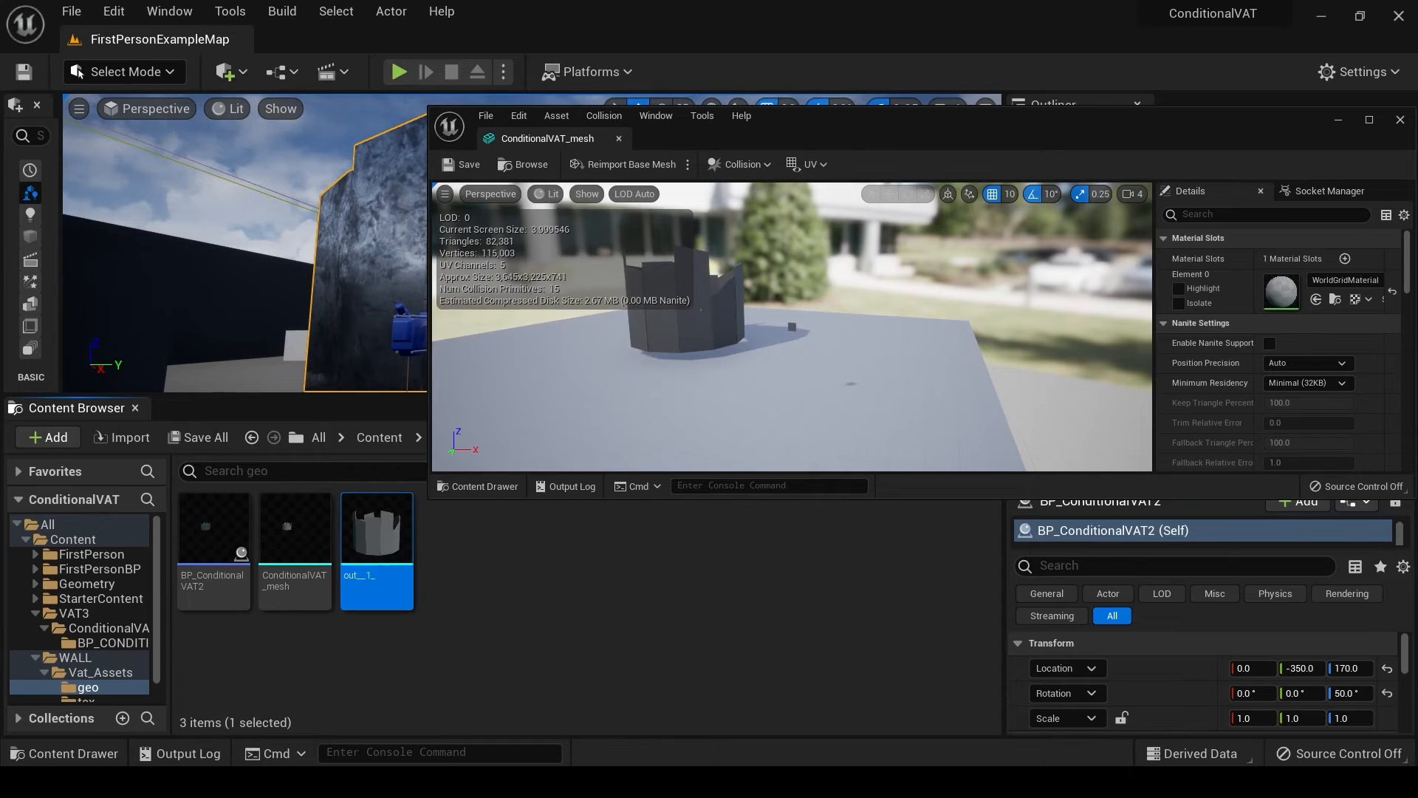
left_click(604, 115)
mouse_move(655, 116)
mouse_move(604, 115)
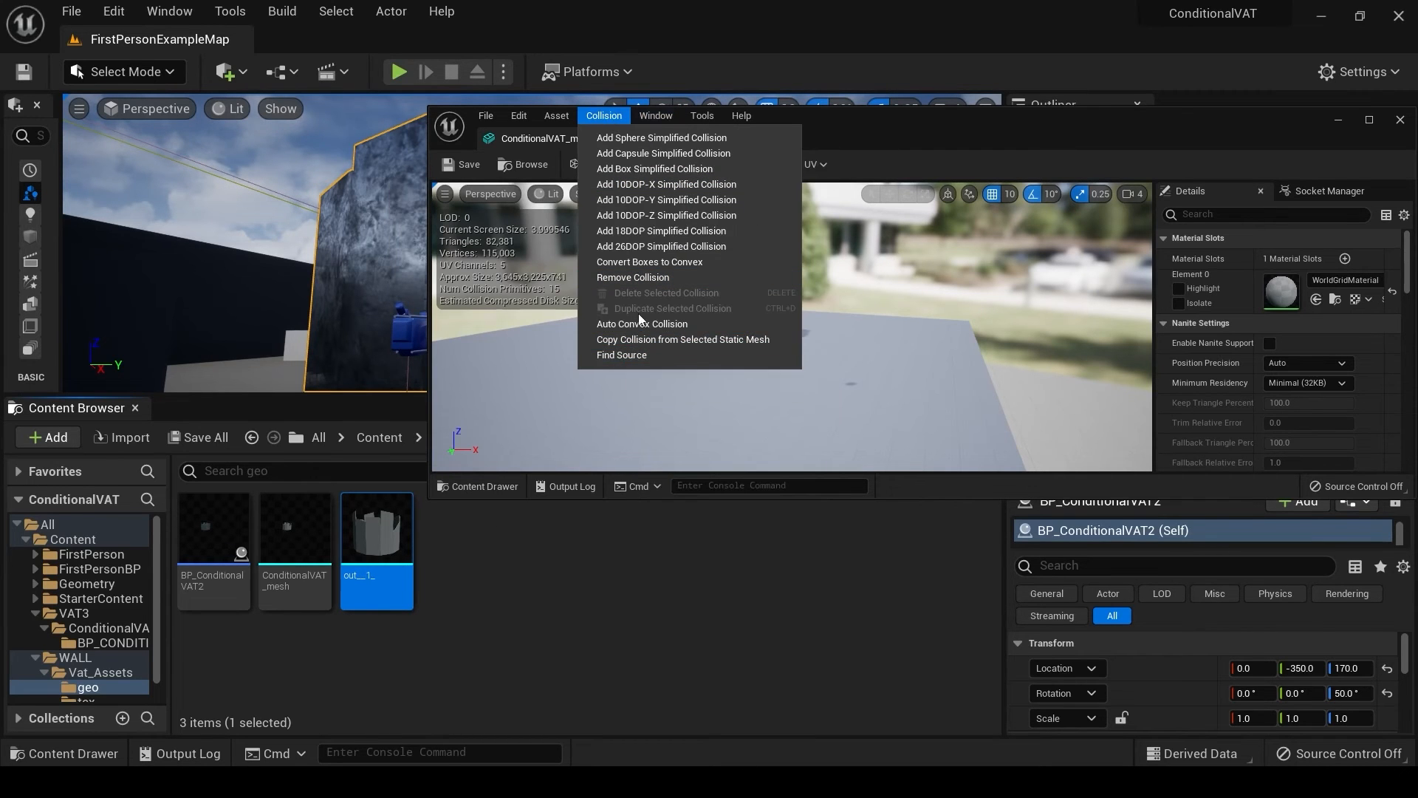
key("Escape")
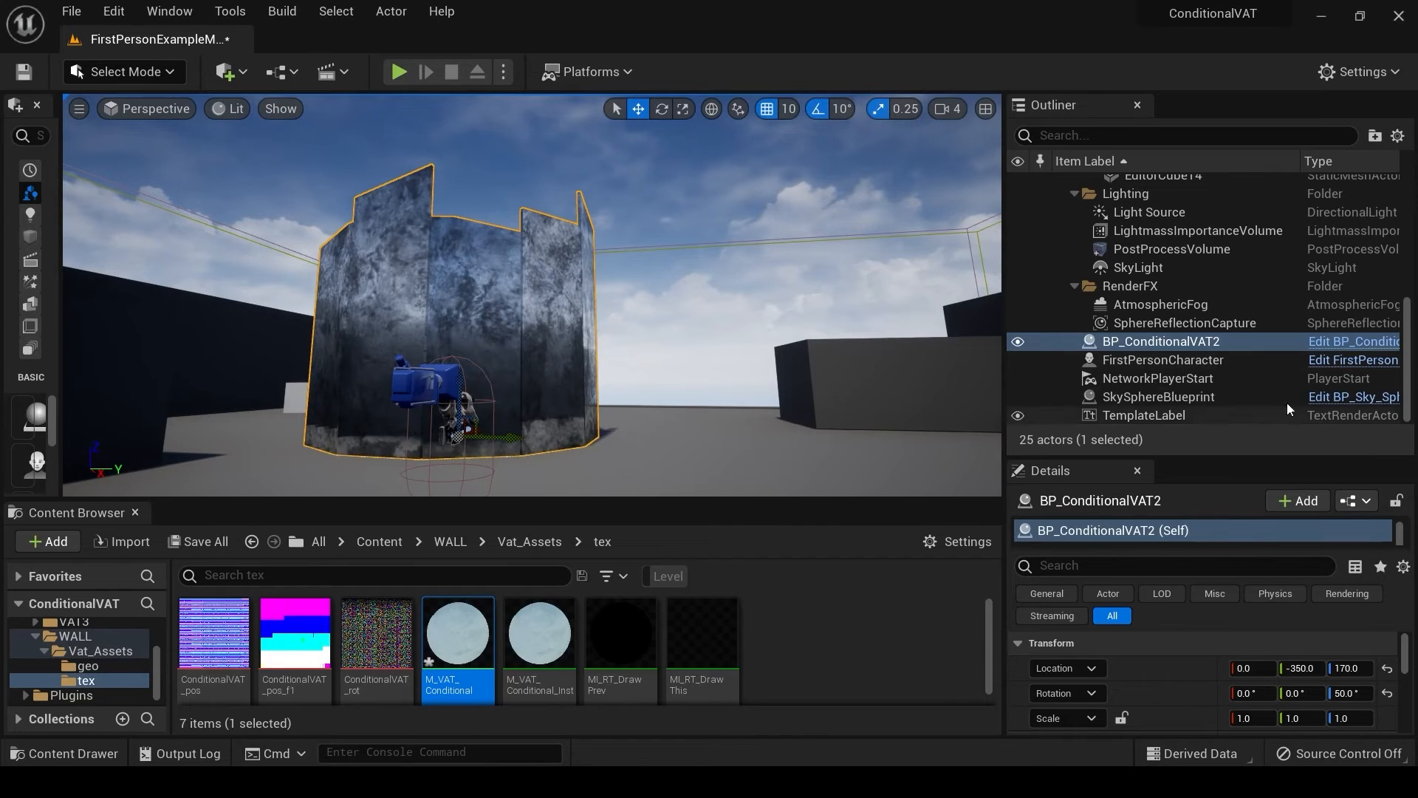
Open the BP_ConditionalVAT2 blueprint and bring the Event BeginPlay section of its Event Graph into view.
left_click(1330, 341)
right_click_drag(373, 426, 673, 484)
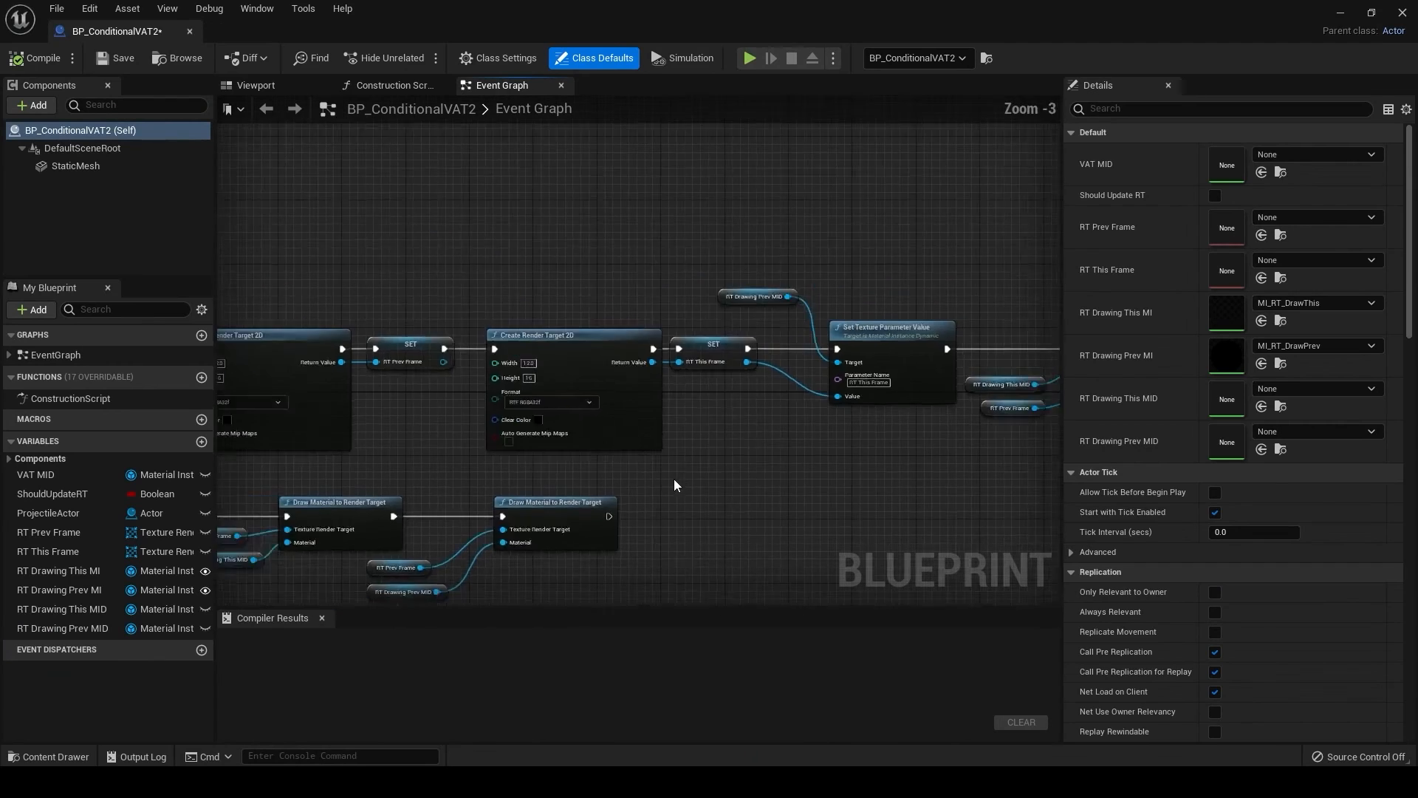
scroll(674, 485, "down", 3)
right_click_drag(406, 478, 946, 510)
right_click_drag(336, 473, 576, 470)
scroll(574, 467, "up", 1)
scroll(574, 466, "up", 2)
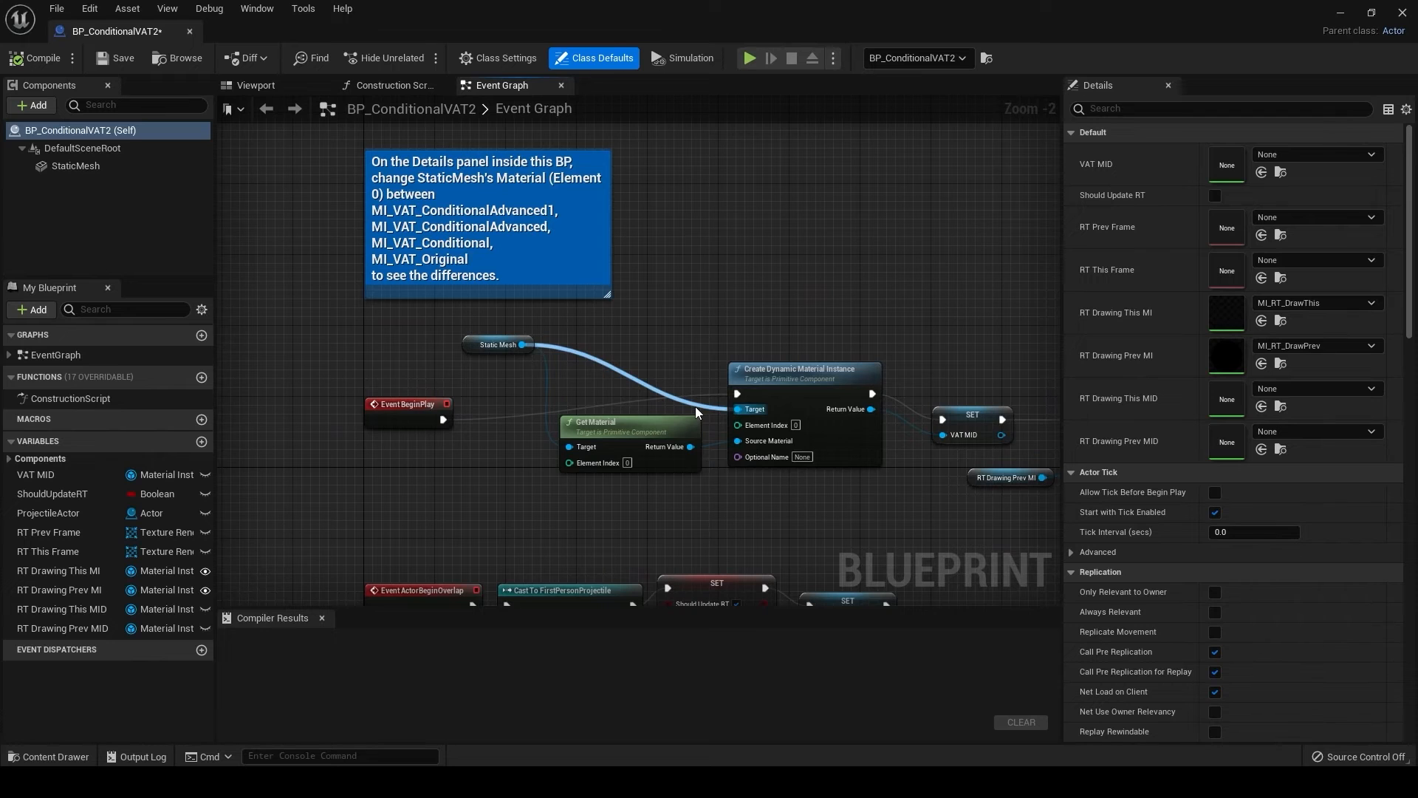
Inspect the Create Dynamic Material Instance, Get Material and Static Mesh nodes, and check the material assigned to the StaticMesh component.
right_click_drag(873, 472, 802, 473)
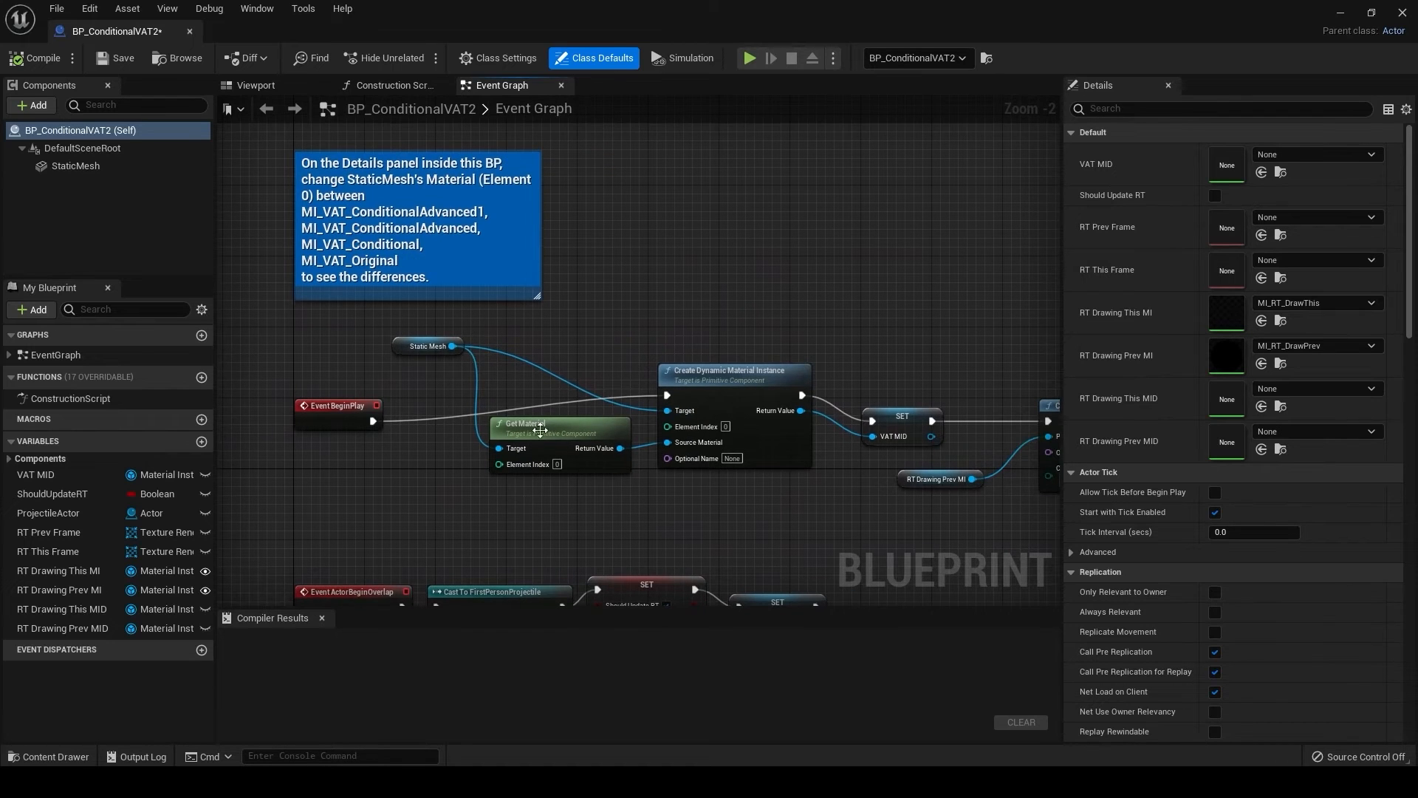
left_click(734, 397)
left_click(563, 432)
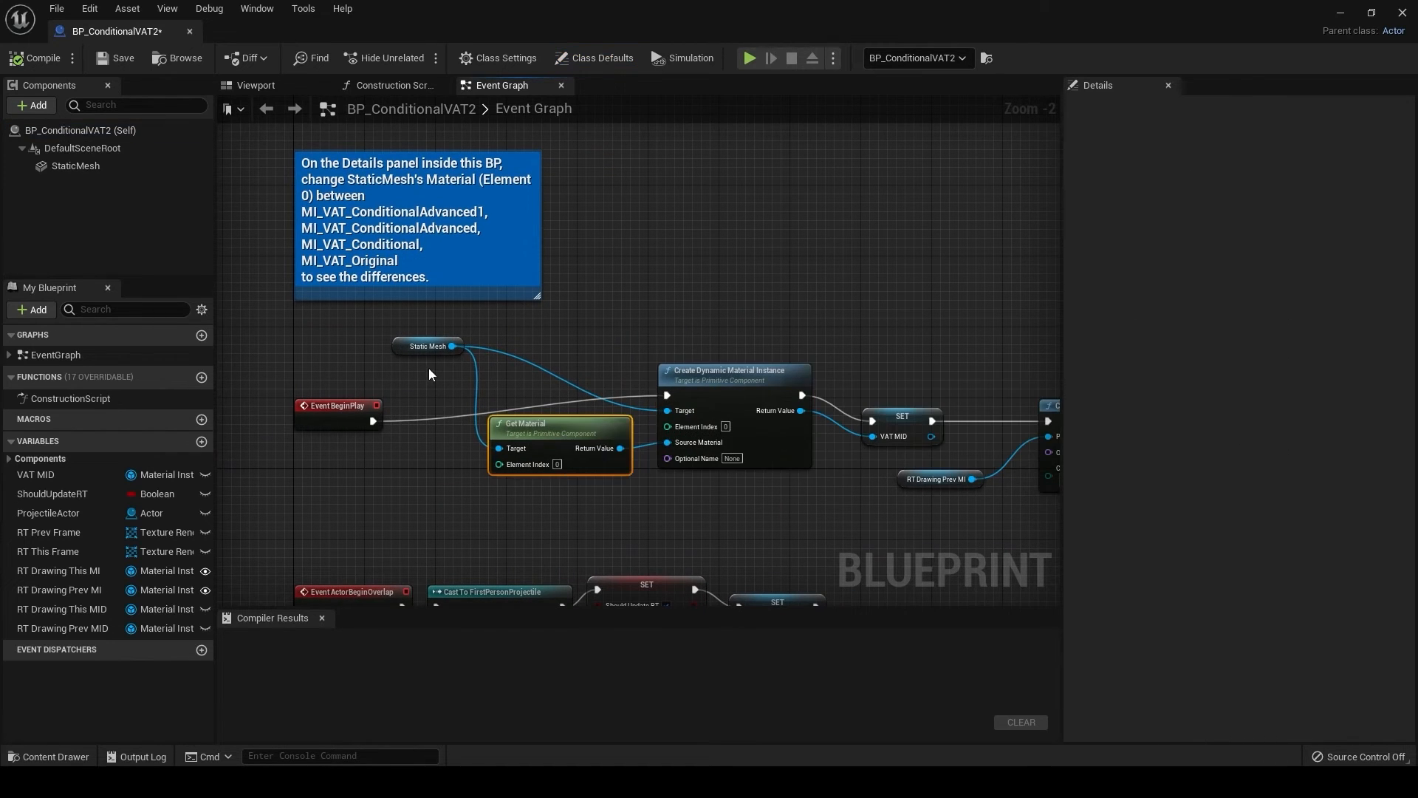
left_click(428, 346)
left_click(75, 166)
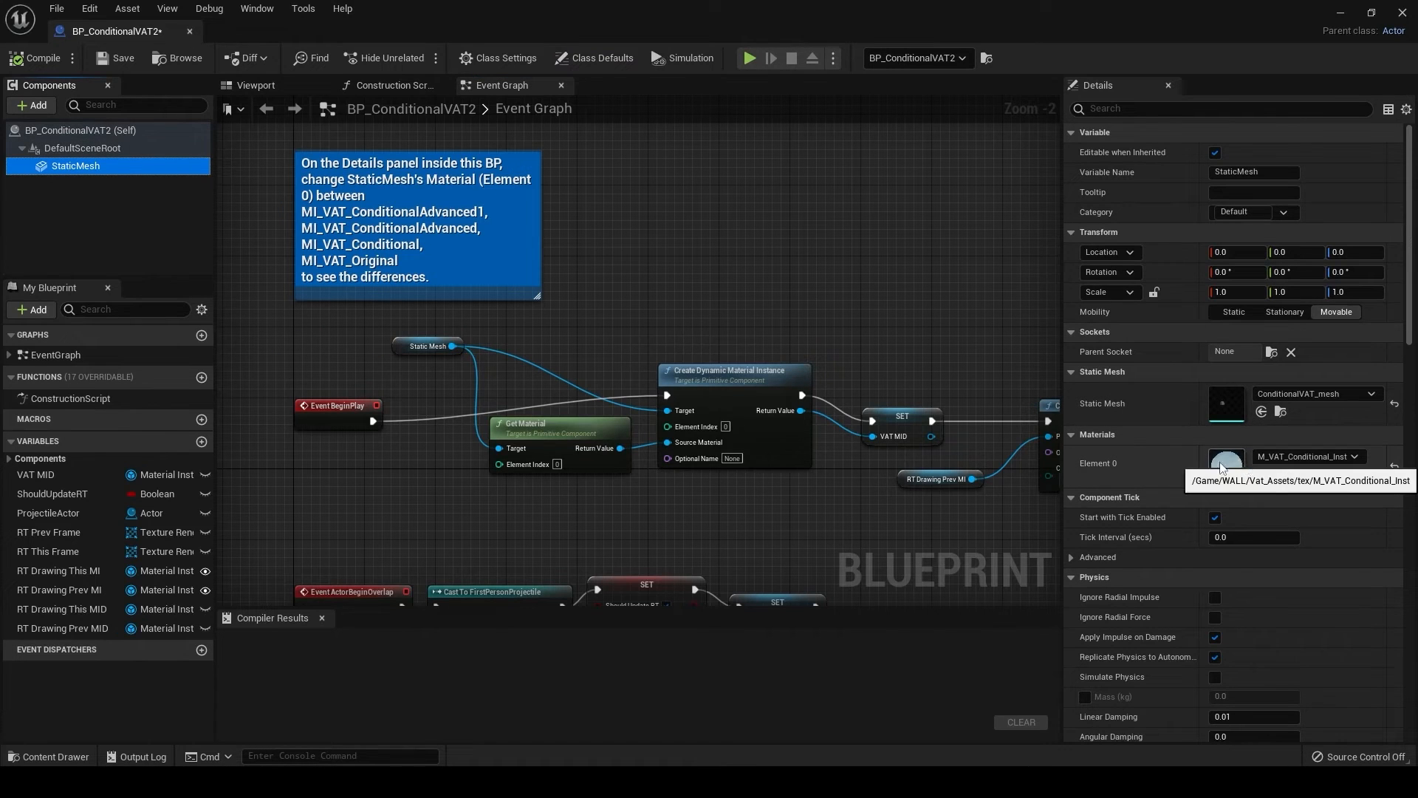
Follow the BeginPlay chain through the dynamic material instances for RT Drawing Prev MI and RT Drawing This MI to the render target nodes.
right_click_drag(789, 497, 717, 486)
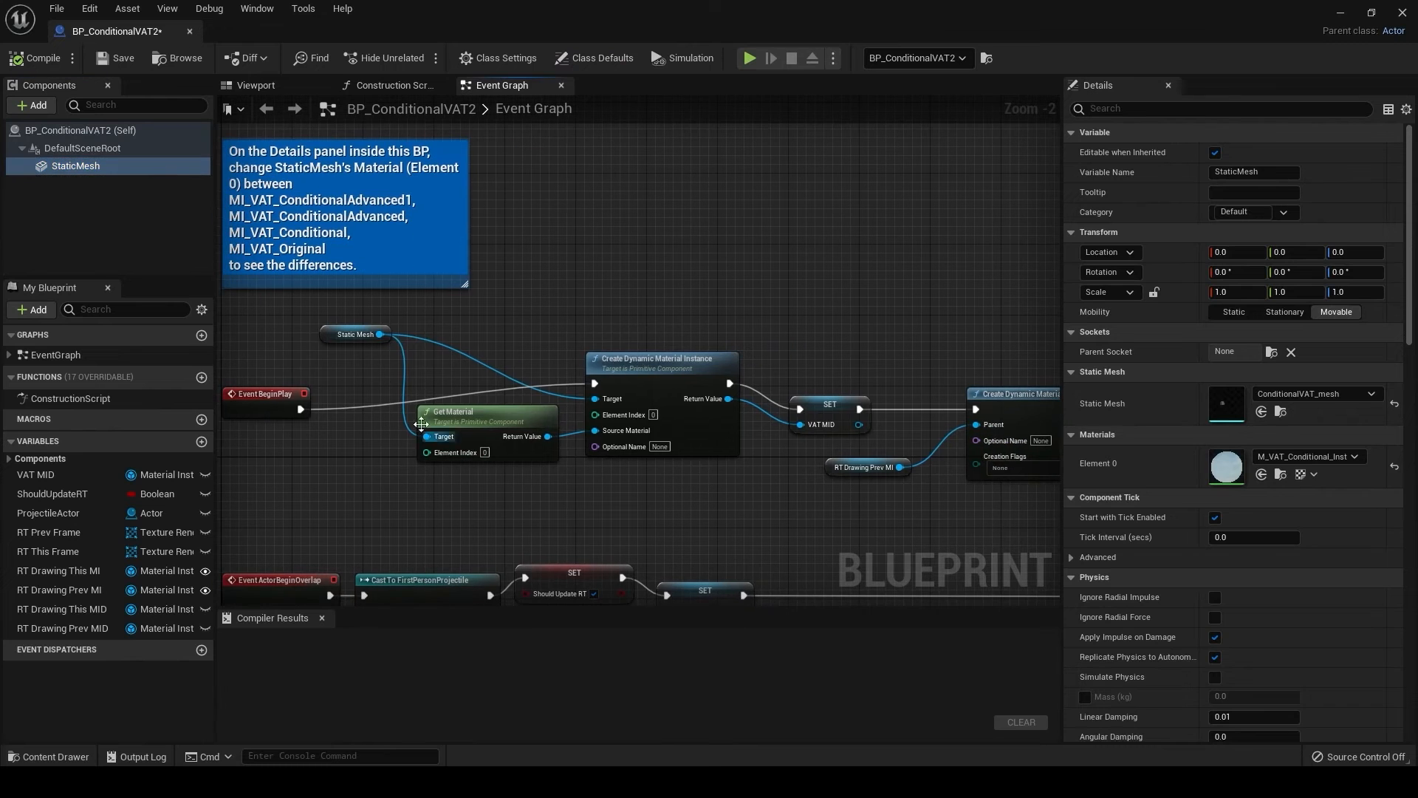
right_click_drag(909, 517, 588, 475)
mouse_move(529, 472)
left_mouse_down()
mouse_move(588, 402)
mouse_move(623, 387)
left_mouse_up()
right_click_drag(918, 459, 614, 453)
left_click_drag(615, 454, 727, 306)
mouse_move(1042, 484)
right_mouse_down()
mouse_move(758, 452)
mouse_move(500, 457)
right_mouse_up()
right_click_drag(1019, 459, 541, 442)
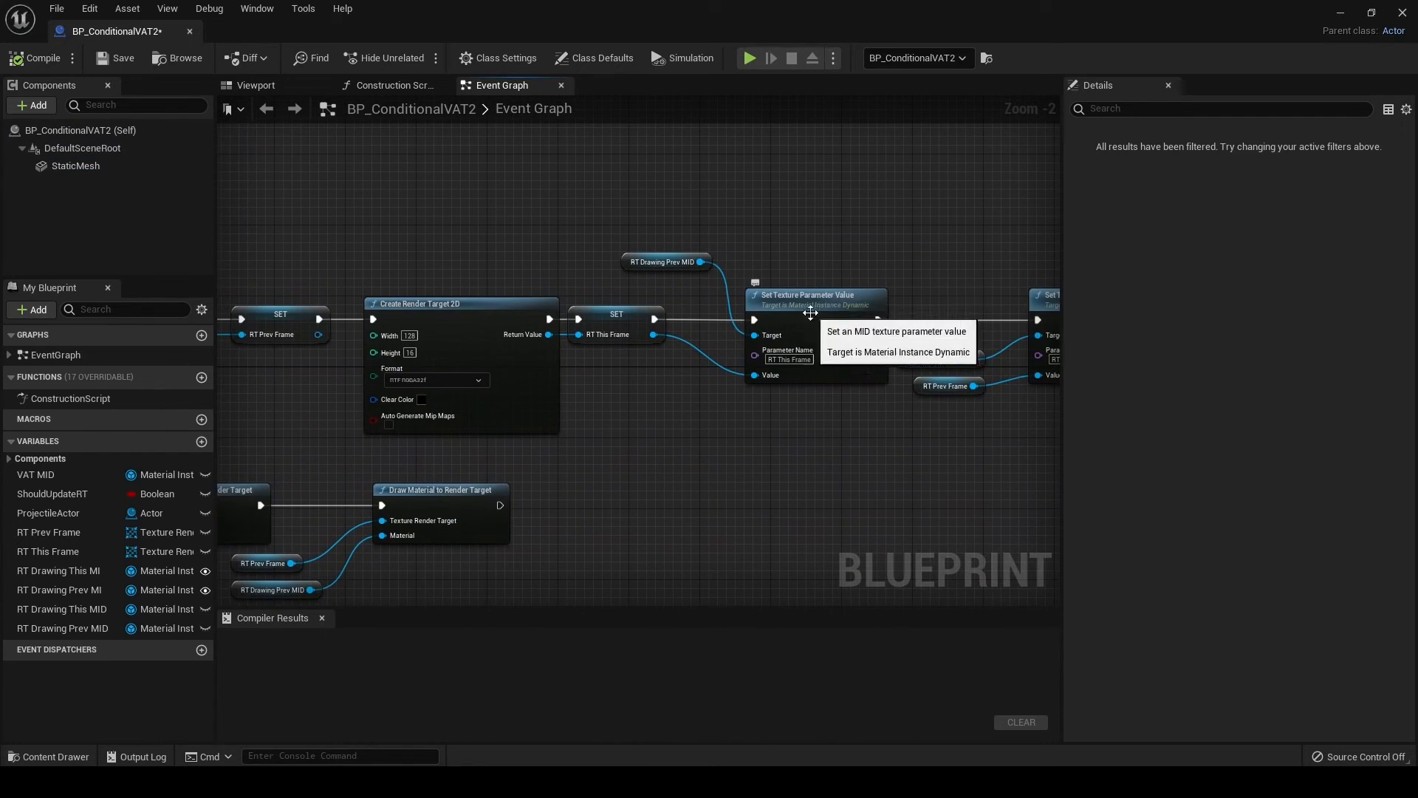
Check the parameter names on the Set Texture Parameter Value nodes for RT This Frame, RT Prev Frame and RT.
left_click(789, 359)
right_click_drag(908, 433, 664, 458)
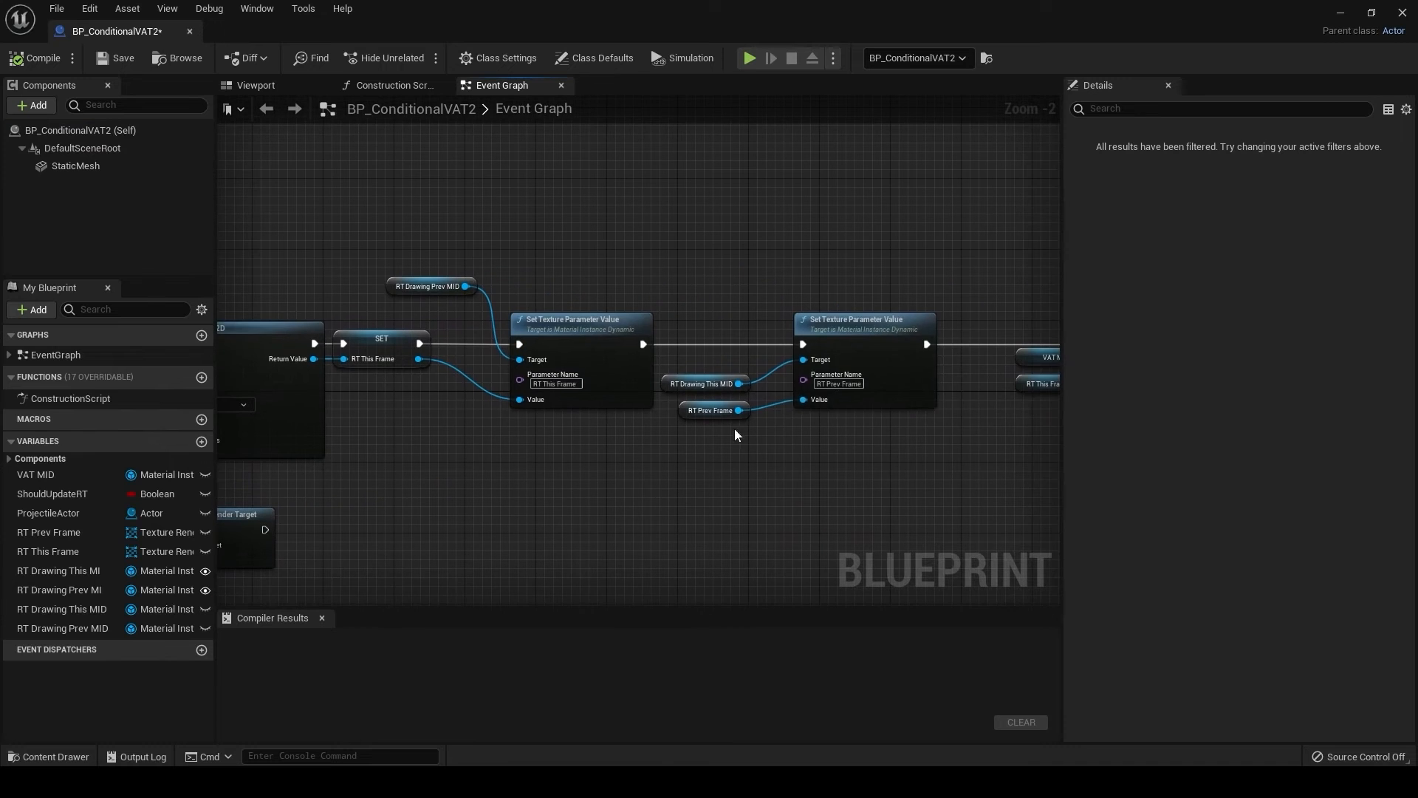
left_click(838, 384)
right_click_drag(916, 461, 589, 478)
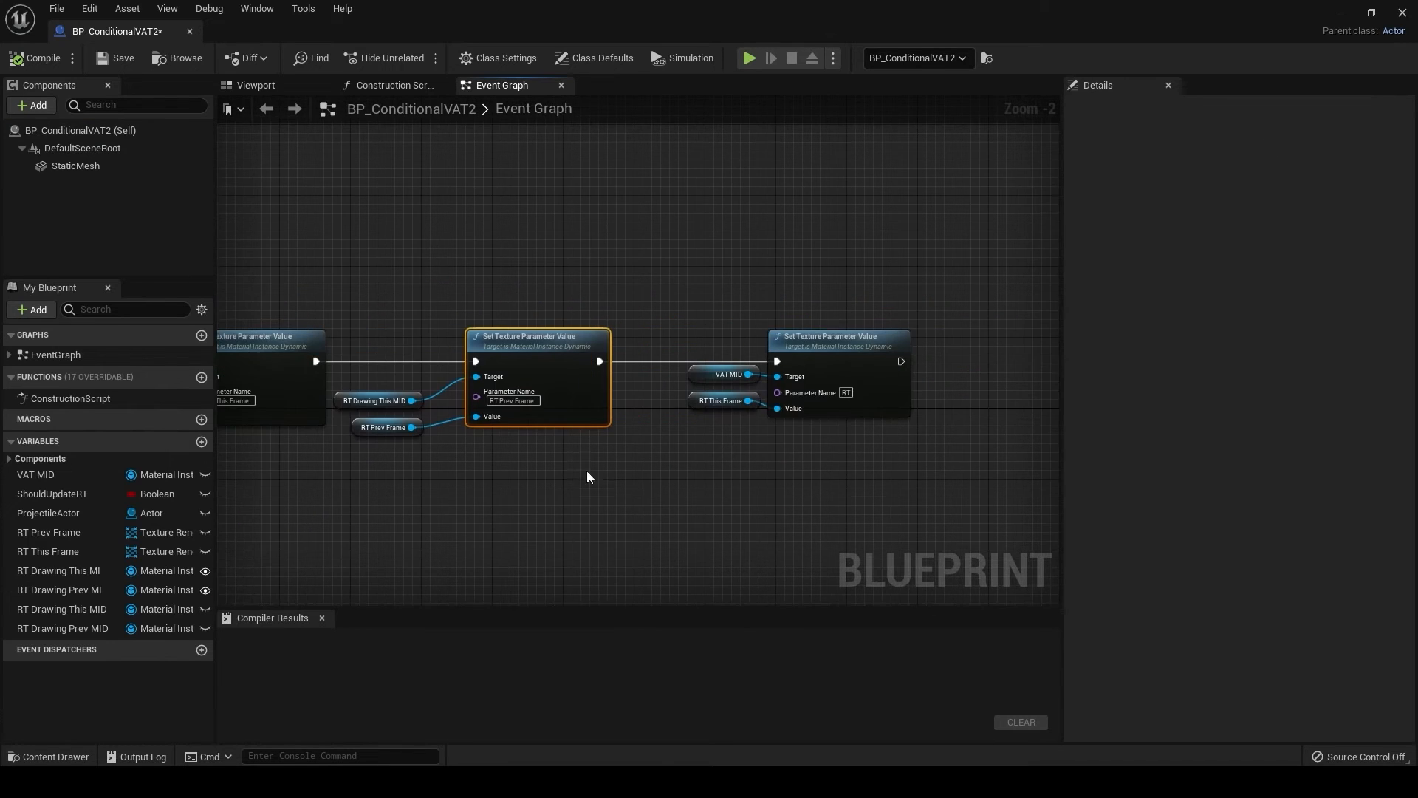
Bring the Event ActorBeginOverlap chain into view and inspect its projectile cast, SET nodes and Default Scene Root reference.
scroll(673, 494, "down", 5)
scroll(650, 465, "up", 4)
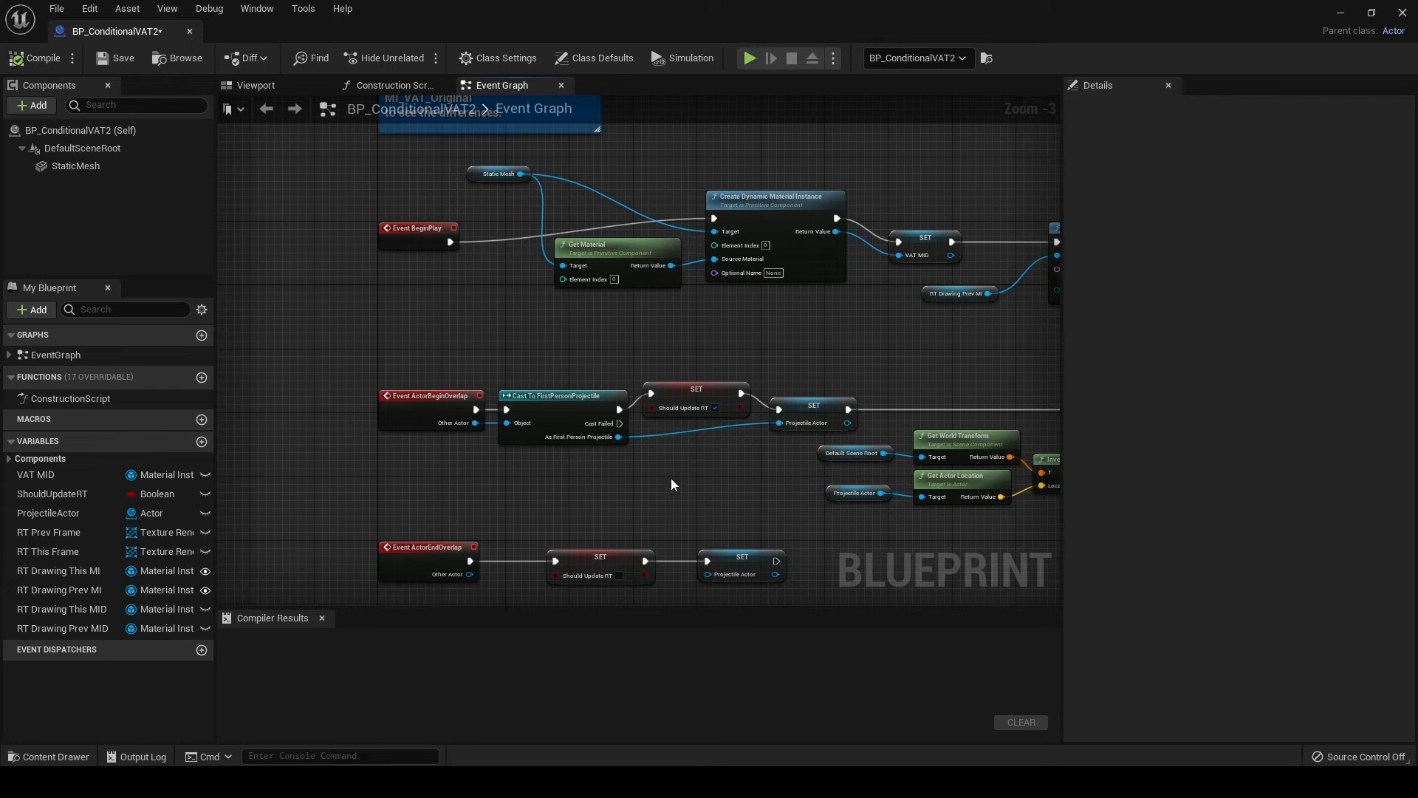
right_click_drag(753, 468, 634, 457)
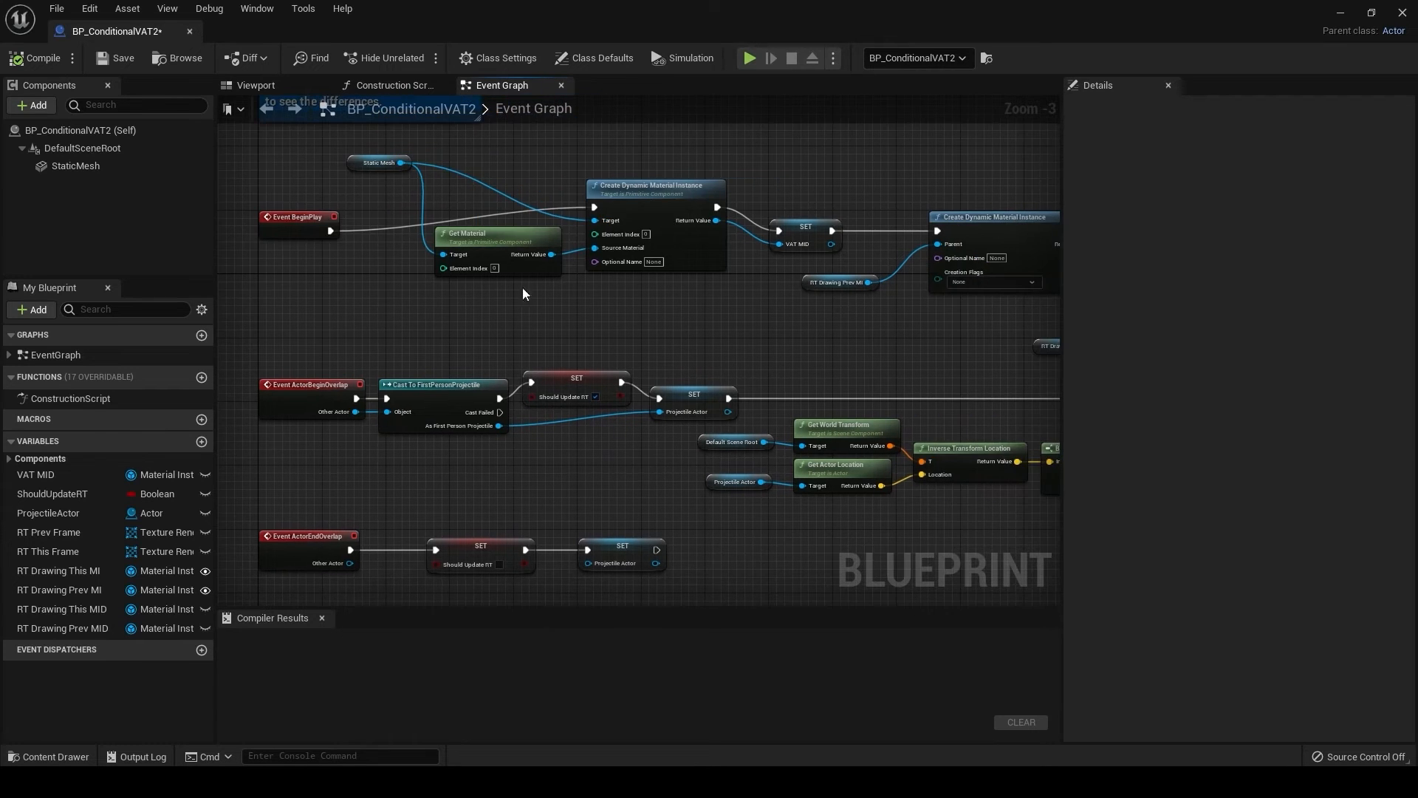
scroll(799, 510, "up", 1)
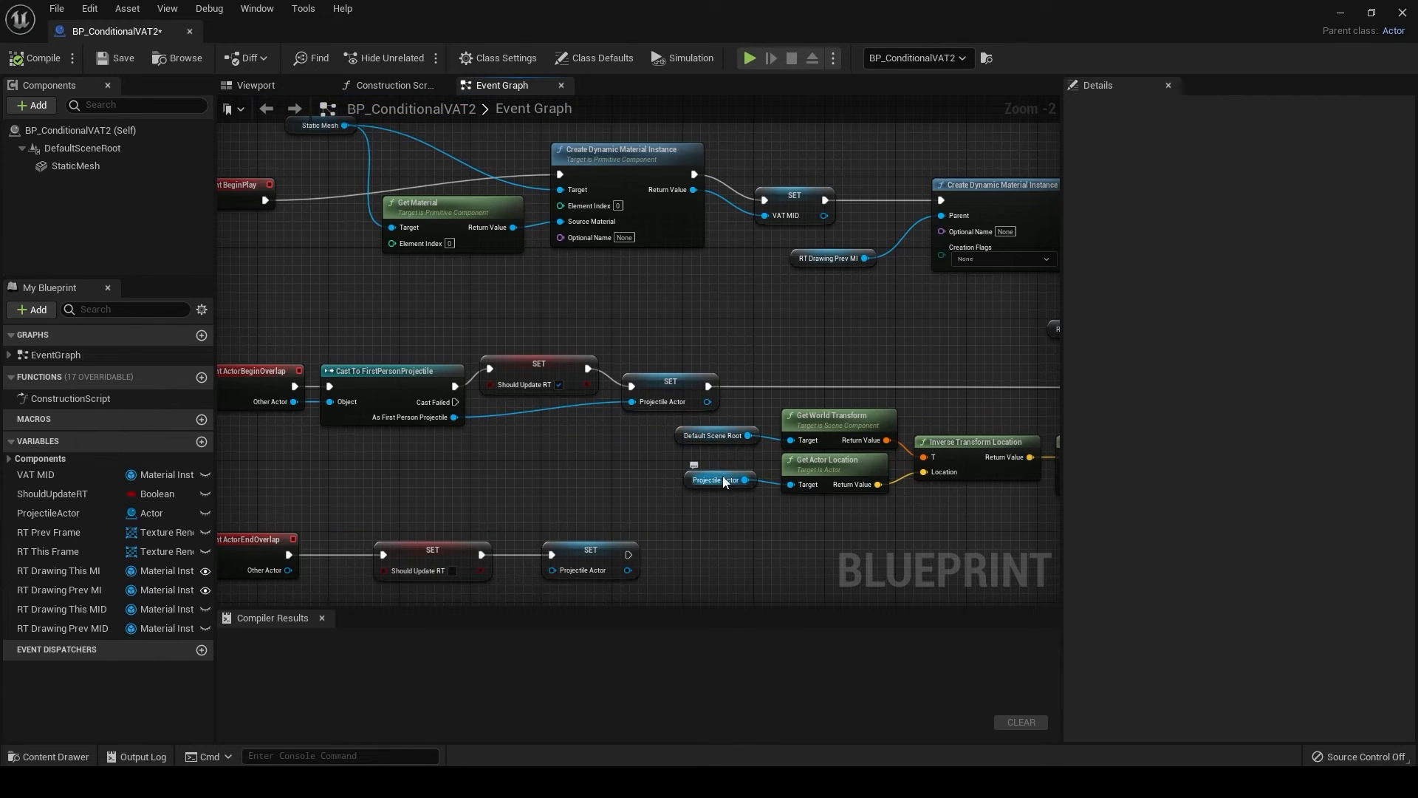
left_click(709, 433)
right_click_drag(753, 452, 667, 458)
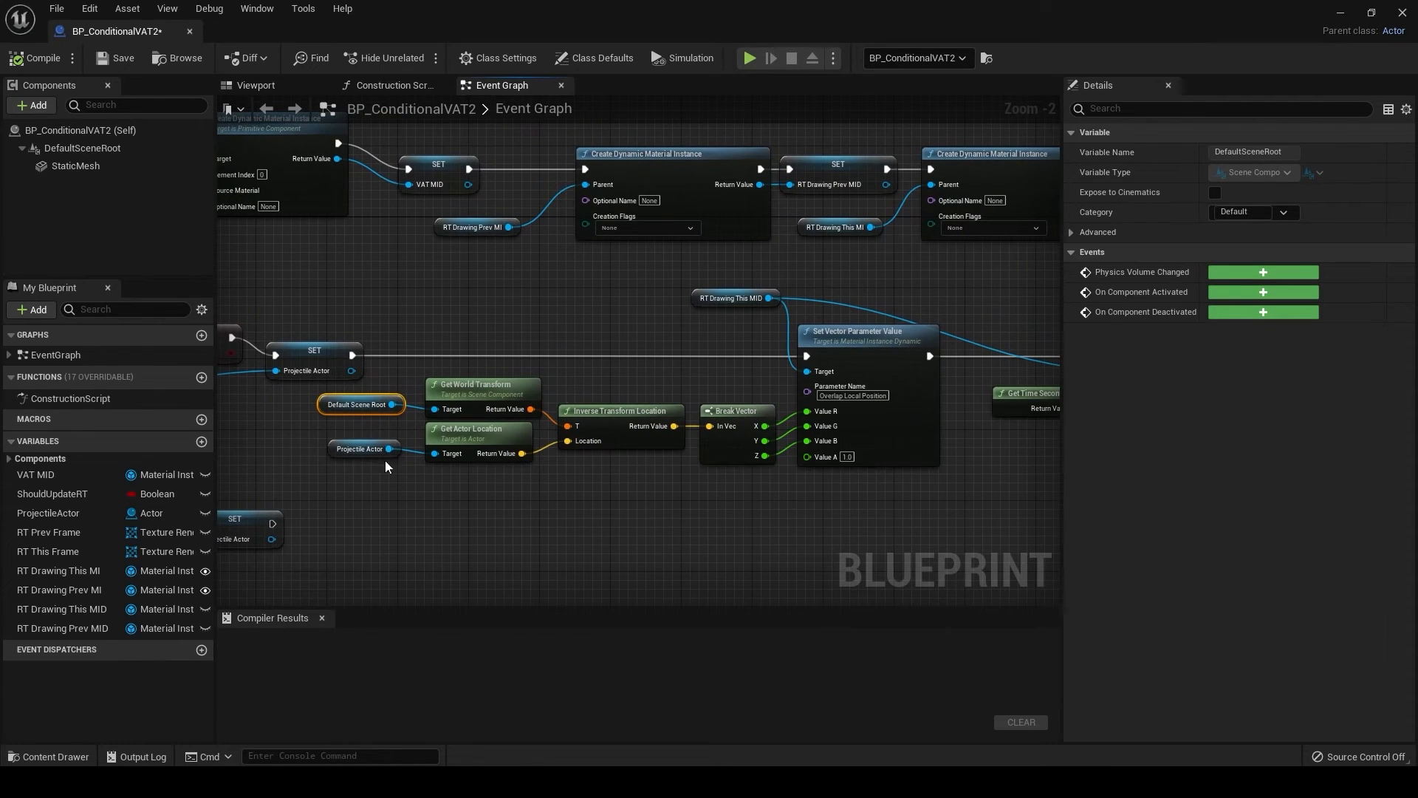
Trace Get Actor Location through Inverse Transform Location and Break Vector into the Overlap Local Position parameter on RT Drawing This MID.
left_click(454, 429)
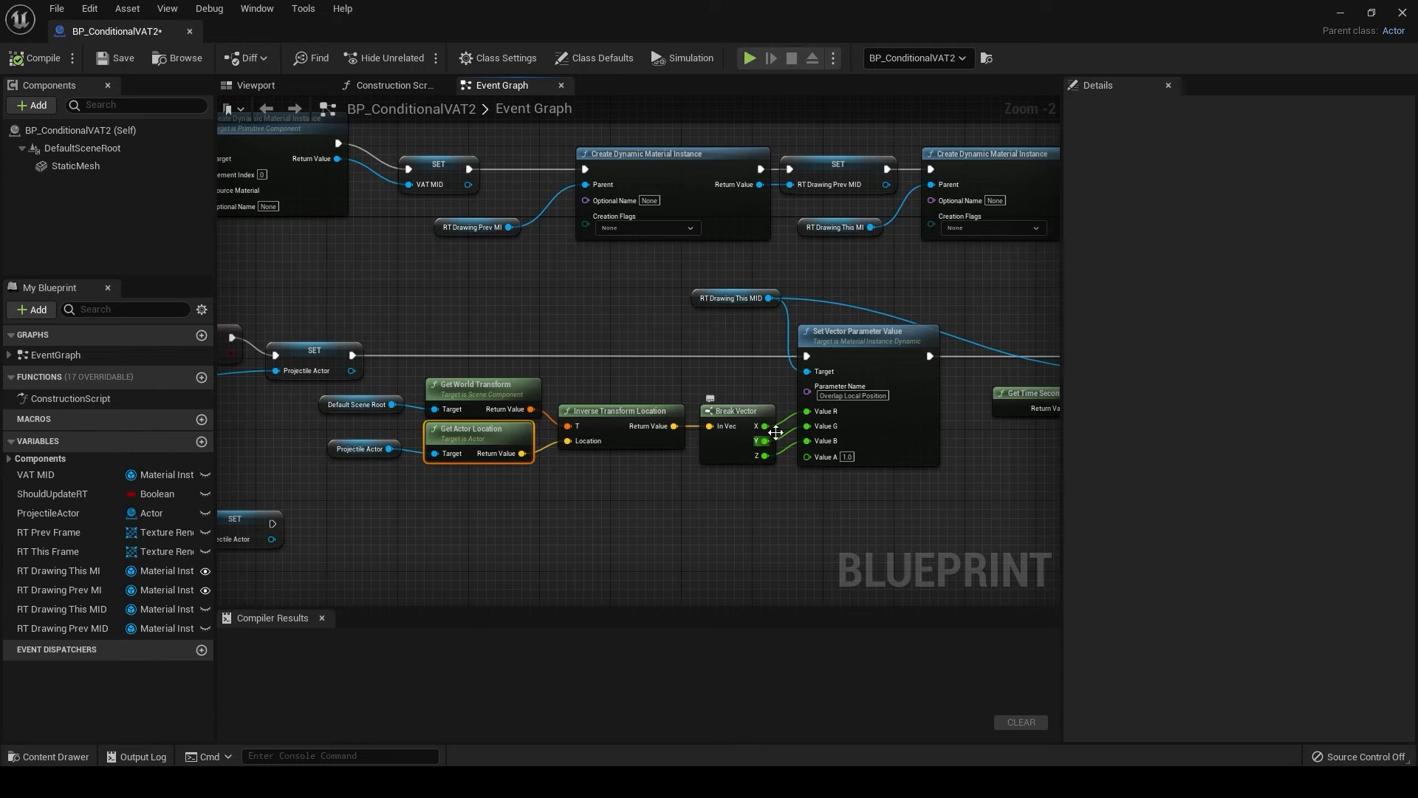
right_click_drag(799, 459, 677, 464)
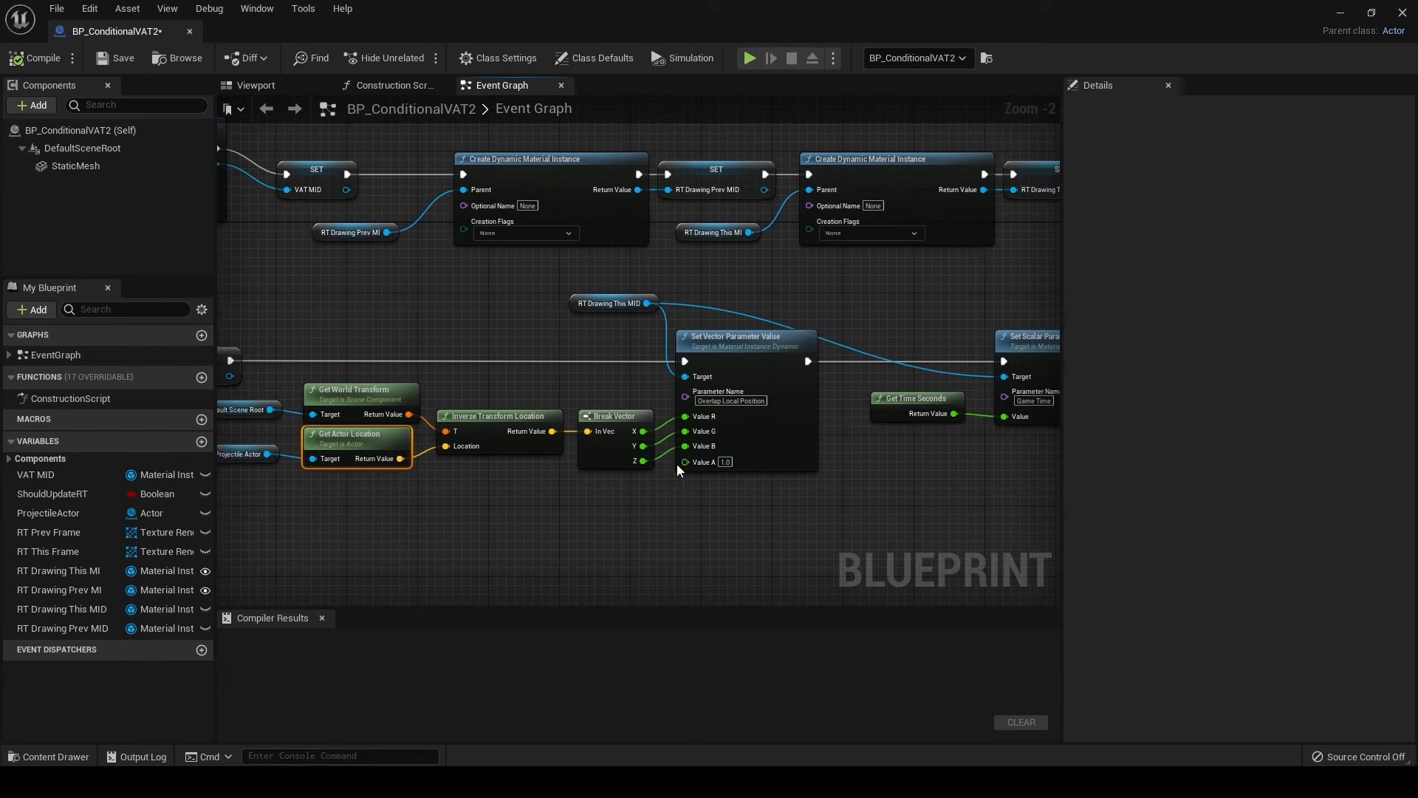
left_click(587, 316)
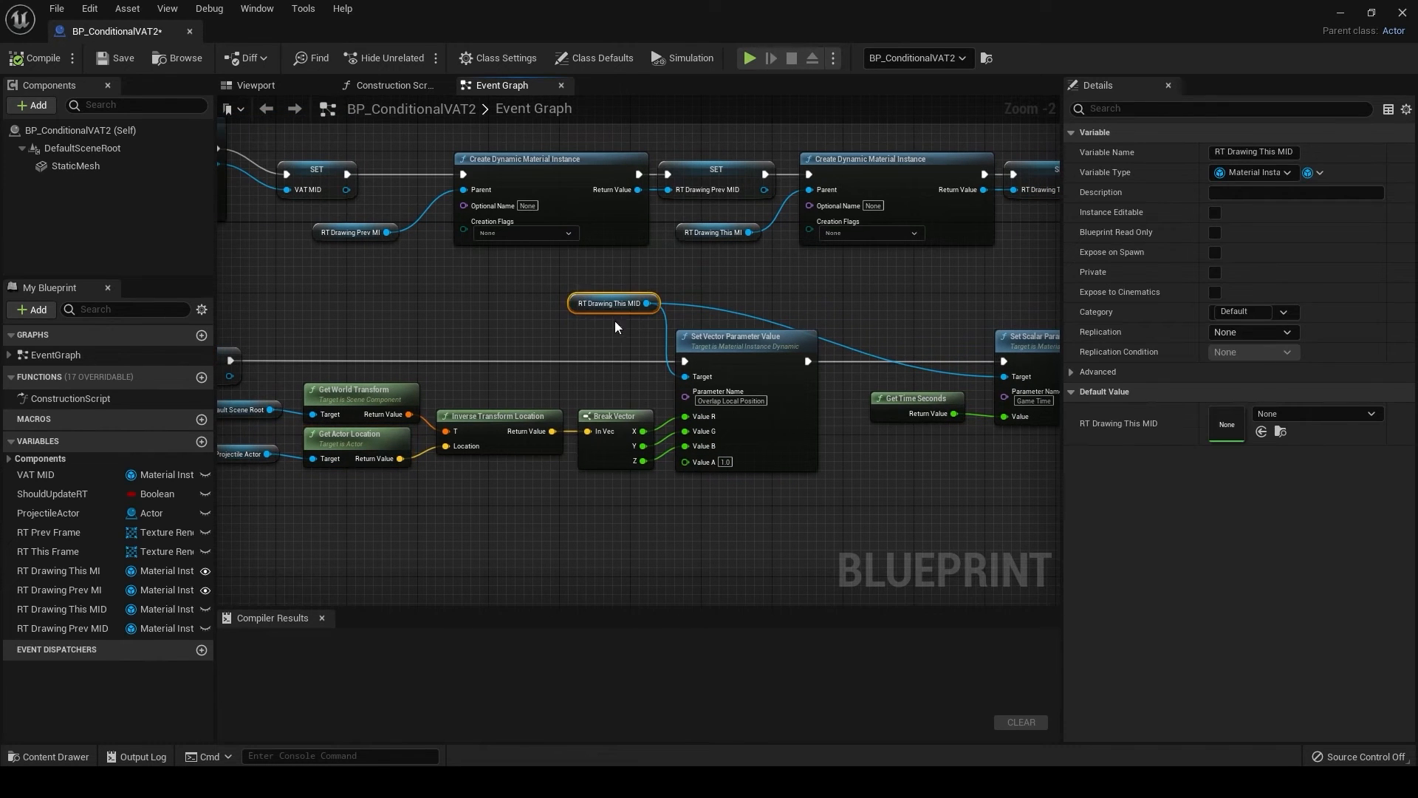
mouse_move(863, 445)
right_mouse_down()
mouse_move(543, 449)
mouse_move(953, 438)
right_mouse_up()
left_click(598, 404)
Go back to Event ActorBeginOverlap and review its chain again, selecting the nodes that compute the projectile's local position.
scroll(845, 454, "down", 2)
right_click_drag(559, 480, 982, 508)
right_click_drag(591, 458, 459, 427)
scroll(465, 417, "up", 1)
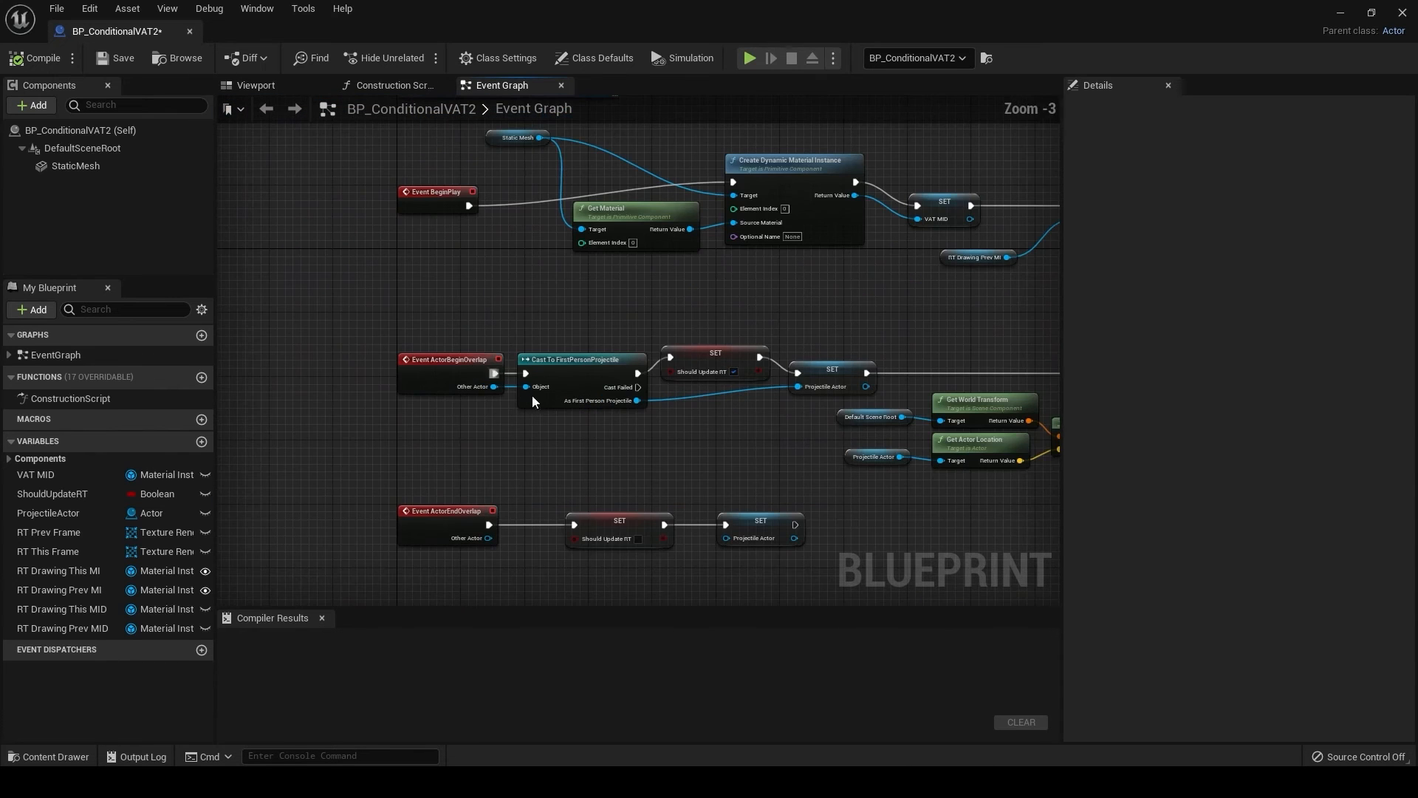
right_click_drag(854, 452, 497, 409)
left_click_drag(503, 477, 895, 349)
right_click_drag(936, 398, 485, 411)
Inspect the Get Time Seconds node feeding the Game Time scalar parameter and the Draw Material to Render Target nodes after it.
left_click(677, 377)
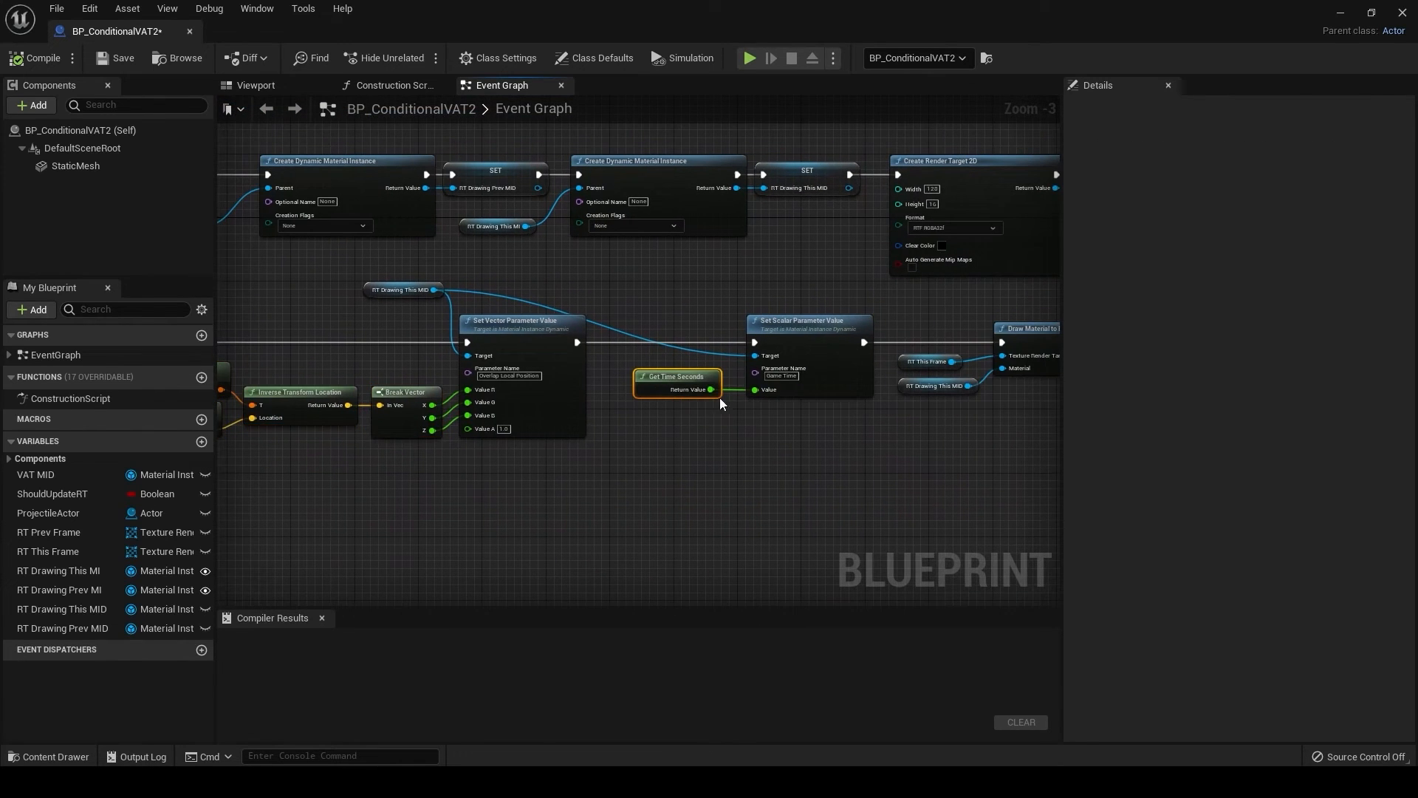
mouse_move(844, 436)
right_mouse_down()
mouse_move(579, 465)
mouse_move(706, 465)
mouse_move(650, 452)
right_mouse_up()
scroll(649, 451, "up", 1)
right_click_drag(578, 486, 874, 461)
Examine the Event ActorEndOverlap SET nodes and the Event Tick Branch driven by Should Update RT.
scroll(615, 490, "down", 2)
right_click_drag(502, 516, 1034, 345)
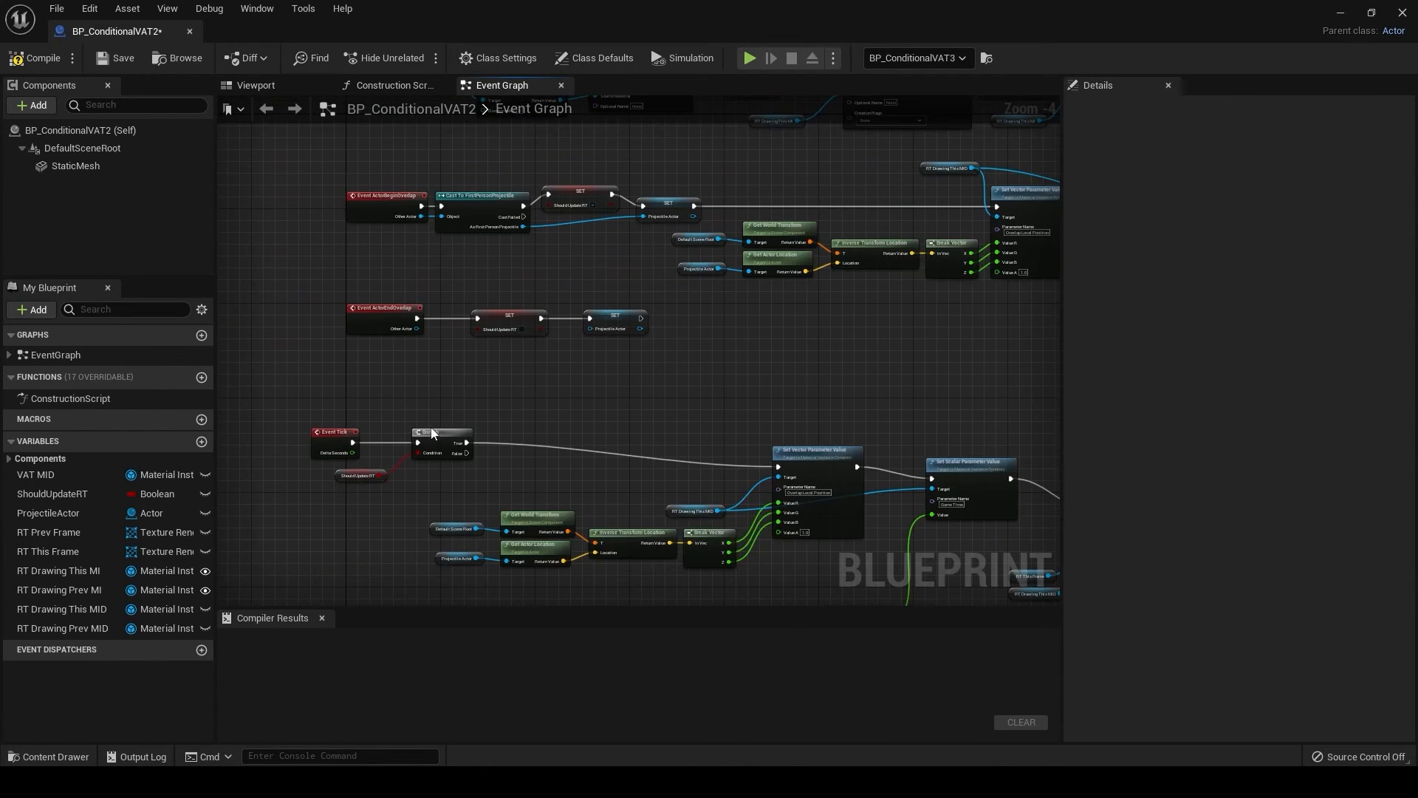
scroll(423, 402, "up", 3)
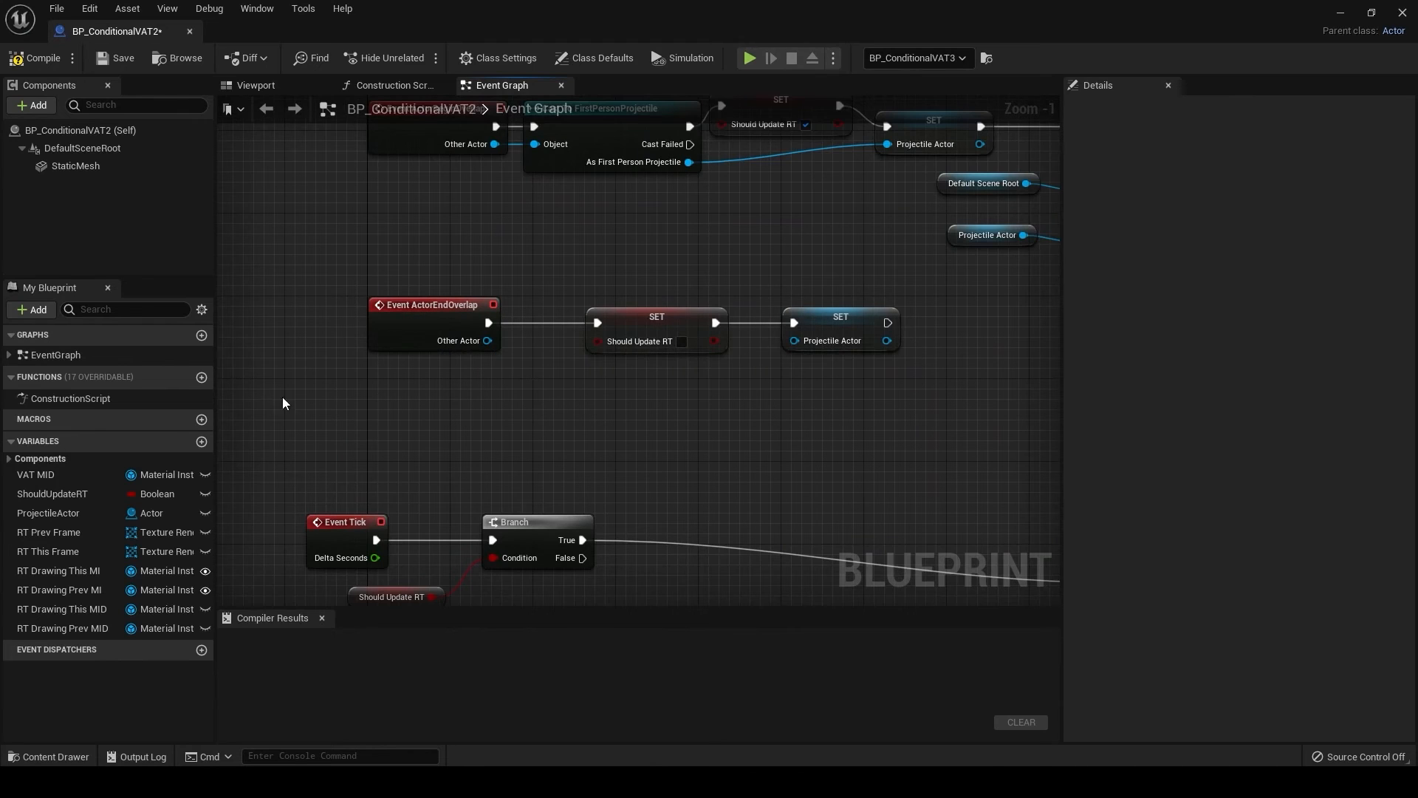
right_click_drag(494, 264, 449, 173)
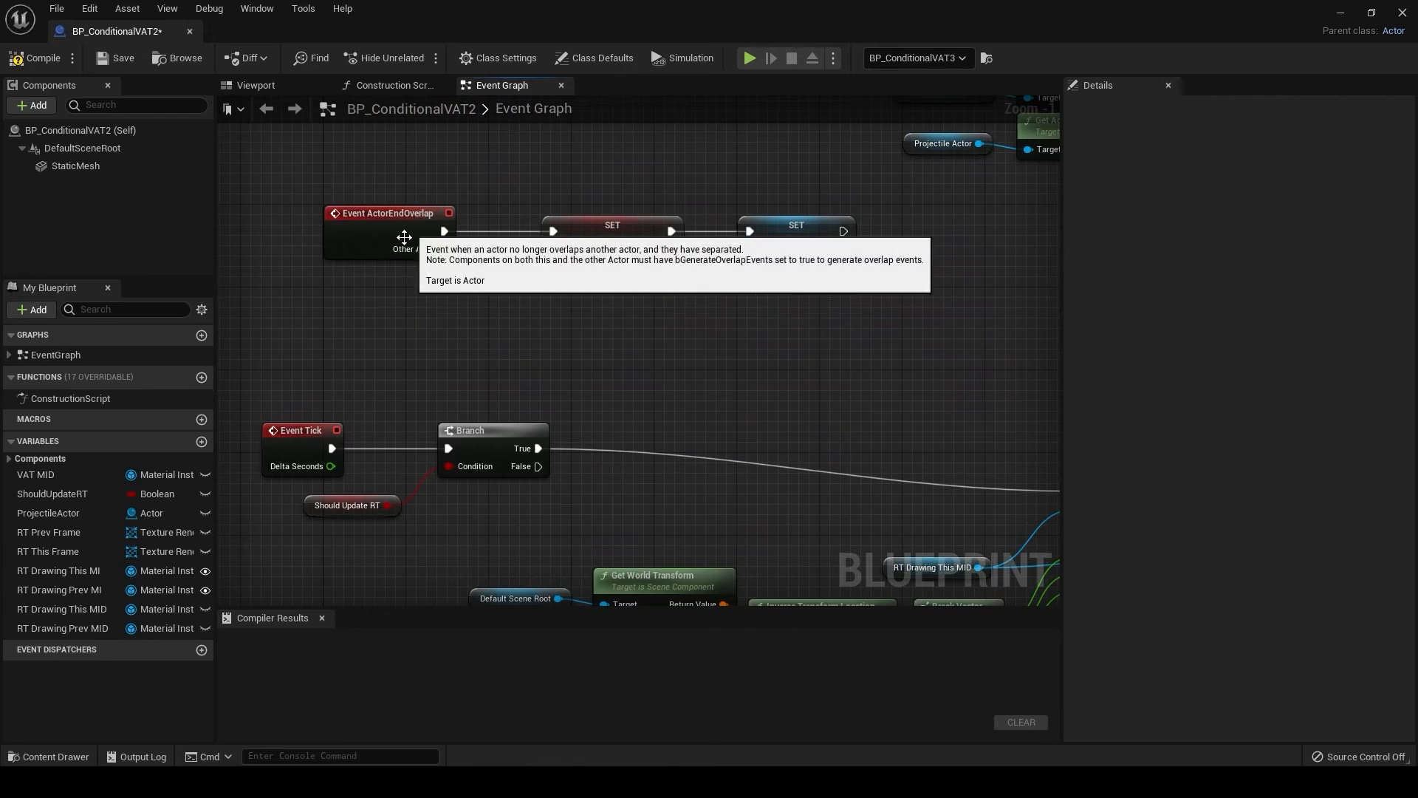
right_click_drag(623, 484, 578, 329)
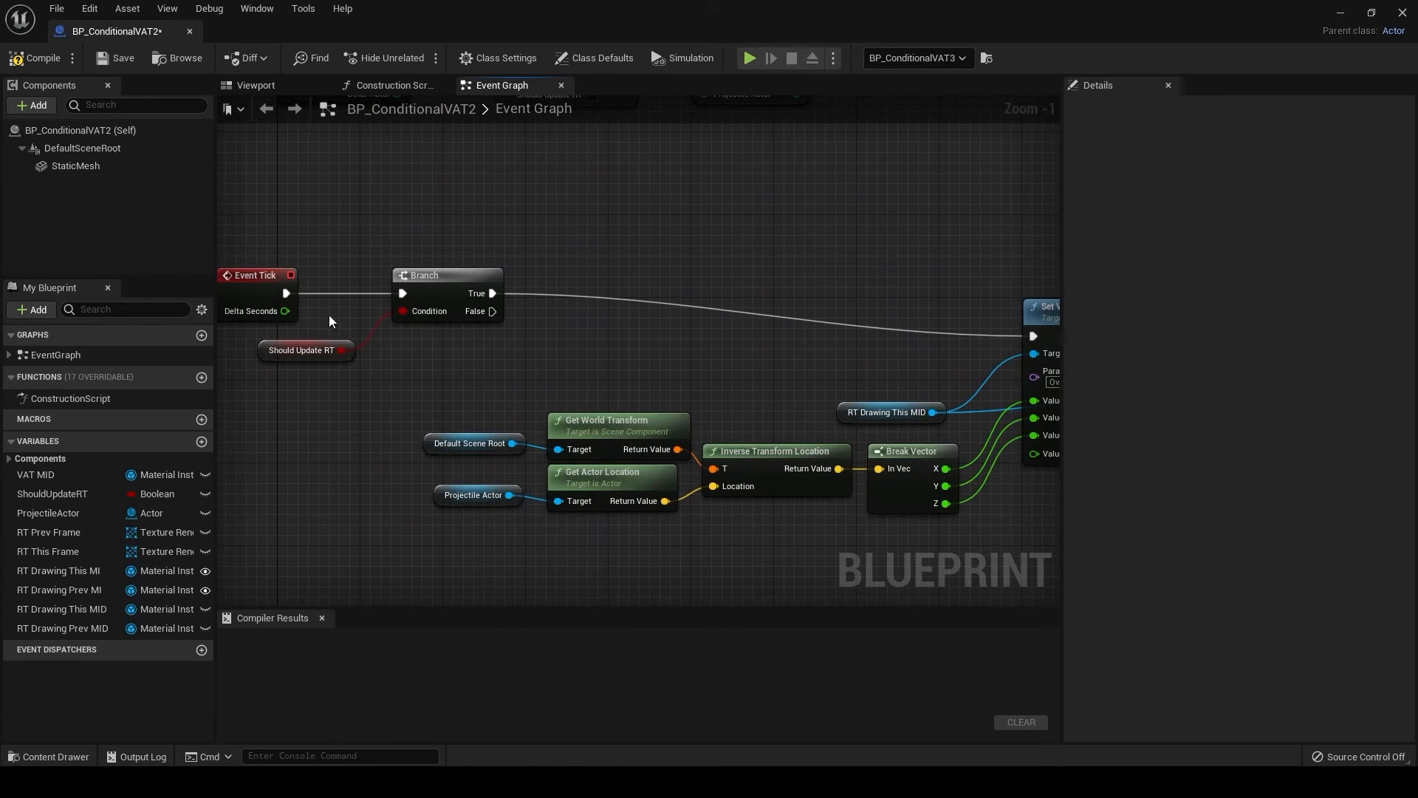
Follow the Event Tick chain through the Overlap Local Position and Game Time parameters to both Draw Material to Render Target nodes.
right_click_drag(663, 357, 430, 315)
scroll(468, 319, "down", 2)
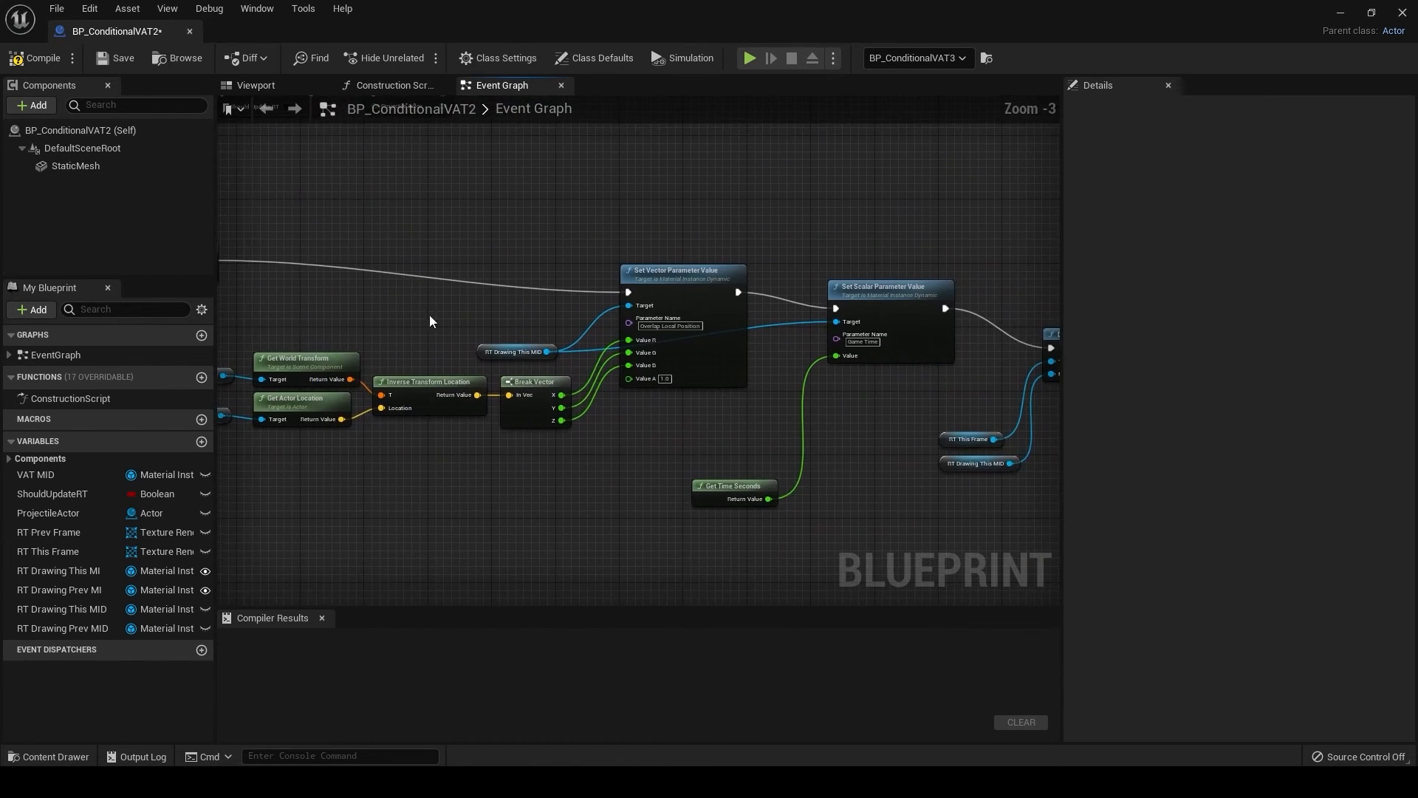
scroll(743, 417, "up", 1)
right_click_drag(743, 416, 612, 411)
right_click_drag(819, 478, 565, 459)
right_click_drag(728, 468, 597, 465)
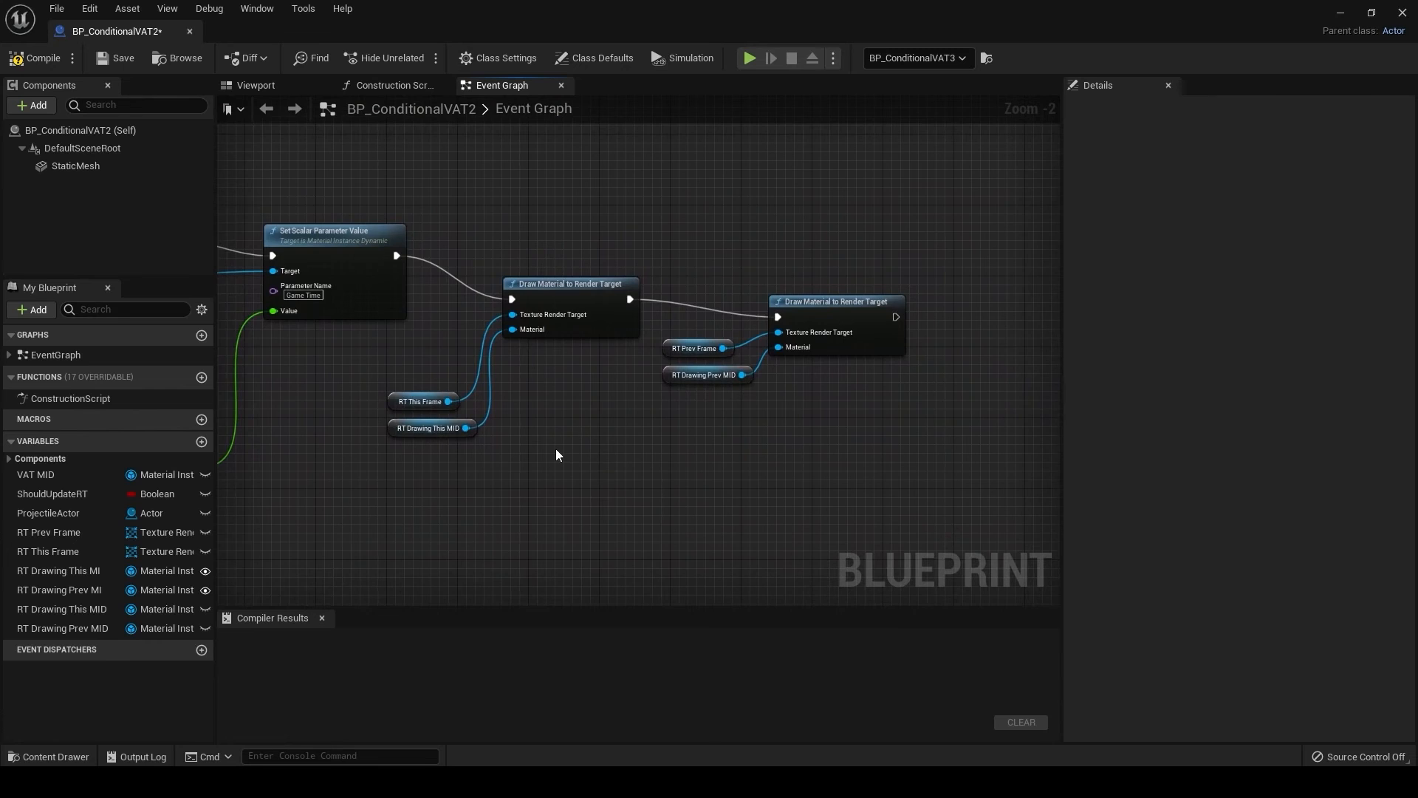
scroll(555, 449, "down", 2)
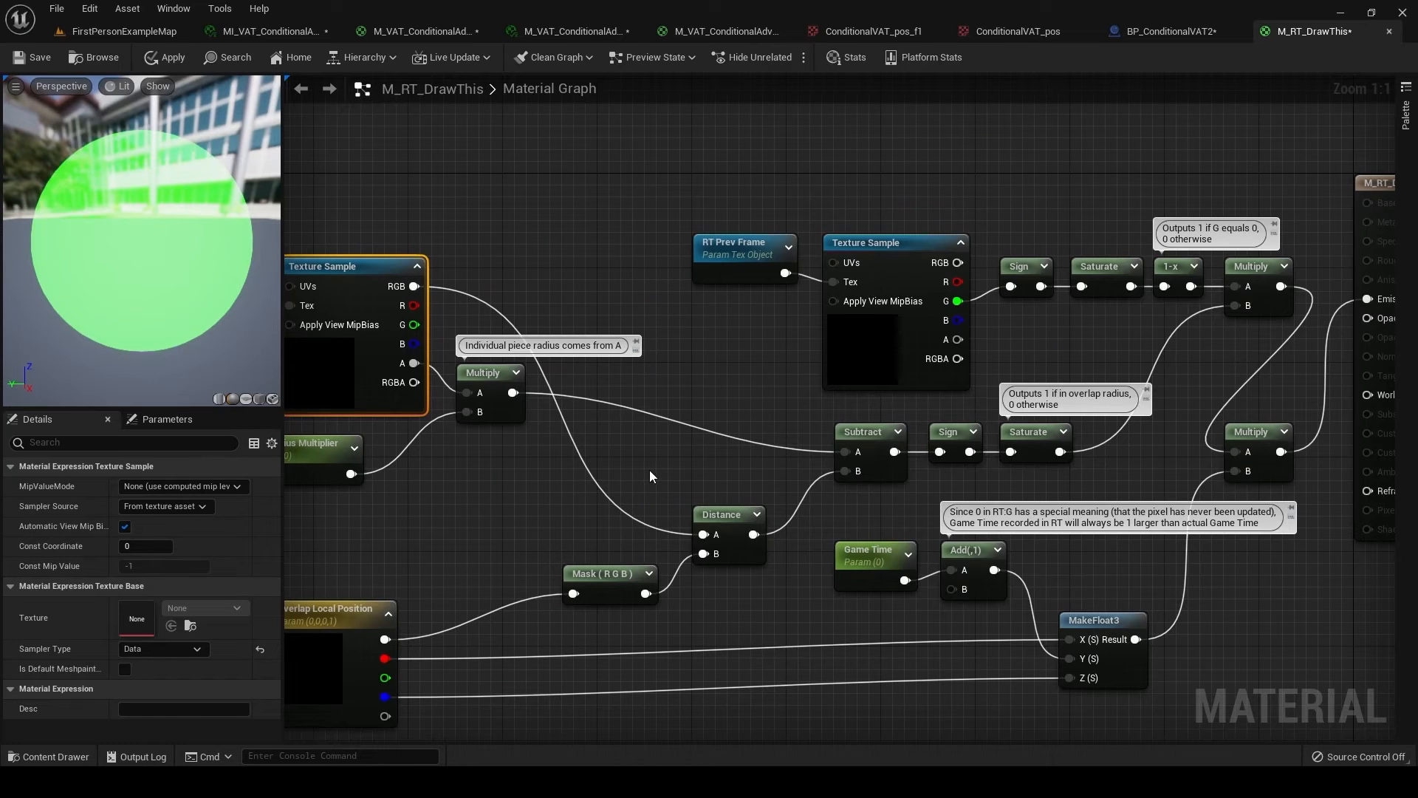
Inspect the Rest Local Position texture and its Texture Sample in M_RT_DrawThis, consulting the Untitled-2 reference image in Photoshop.
right_click_drag(649, 473, 656, 468)
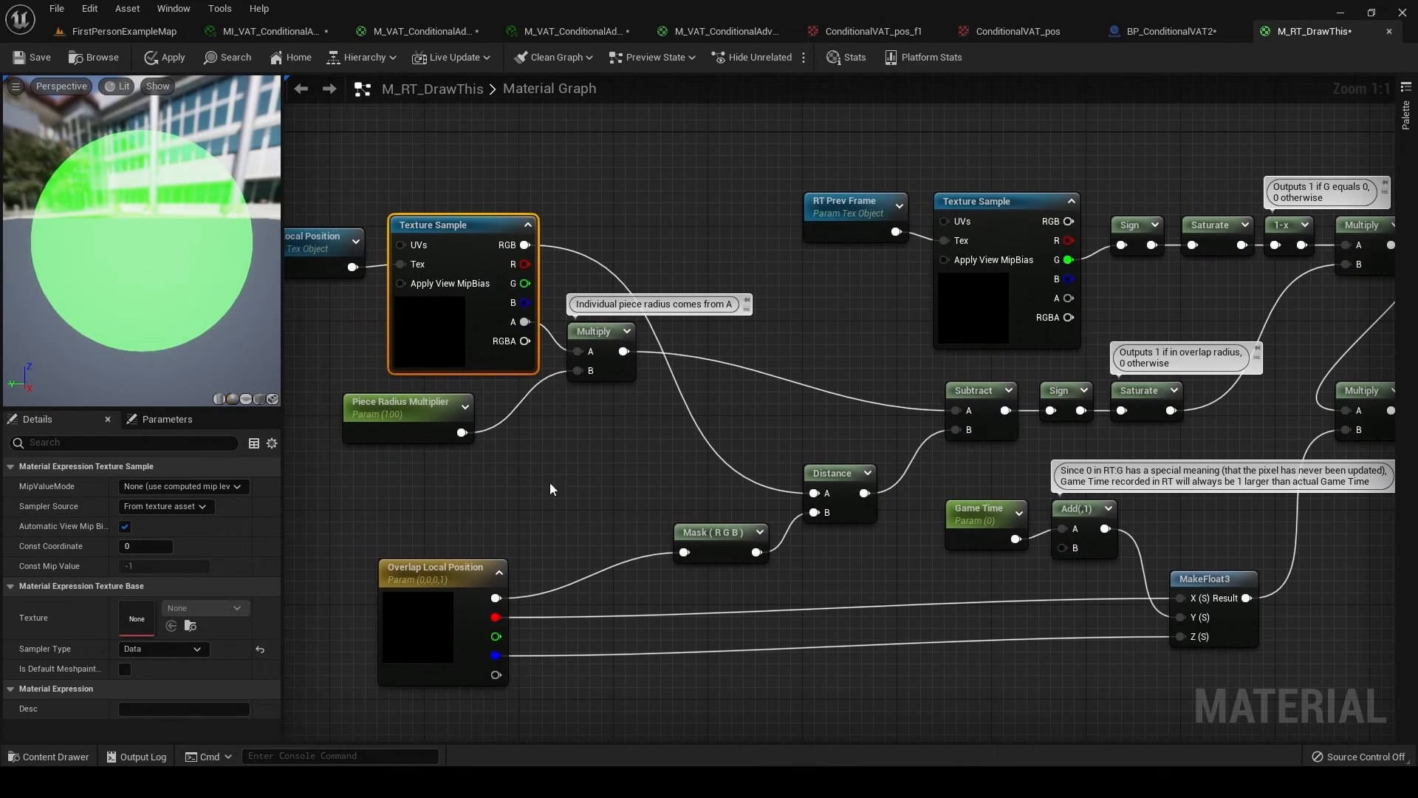
right_click_drag(457, 517, 671, 587)
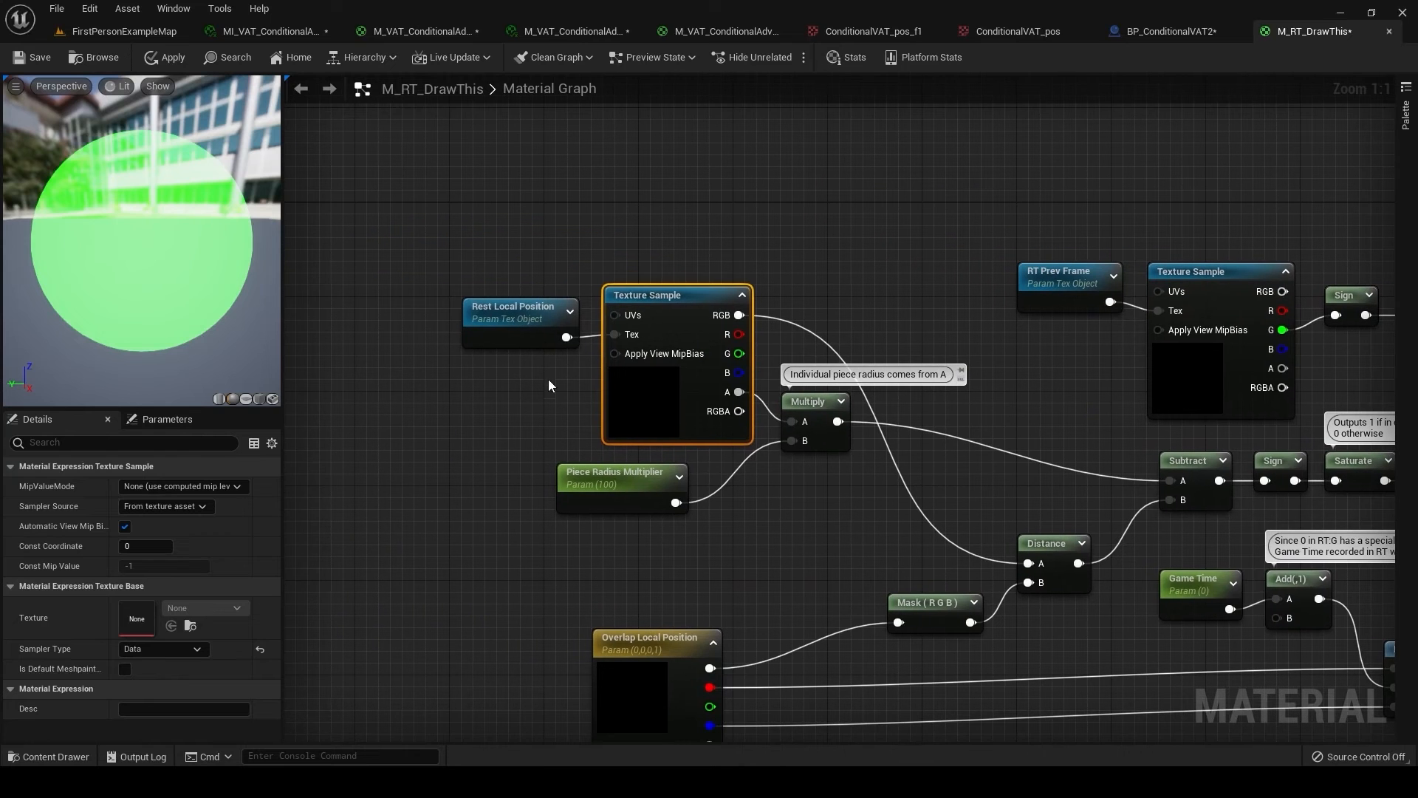
left_click(515, 336)
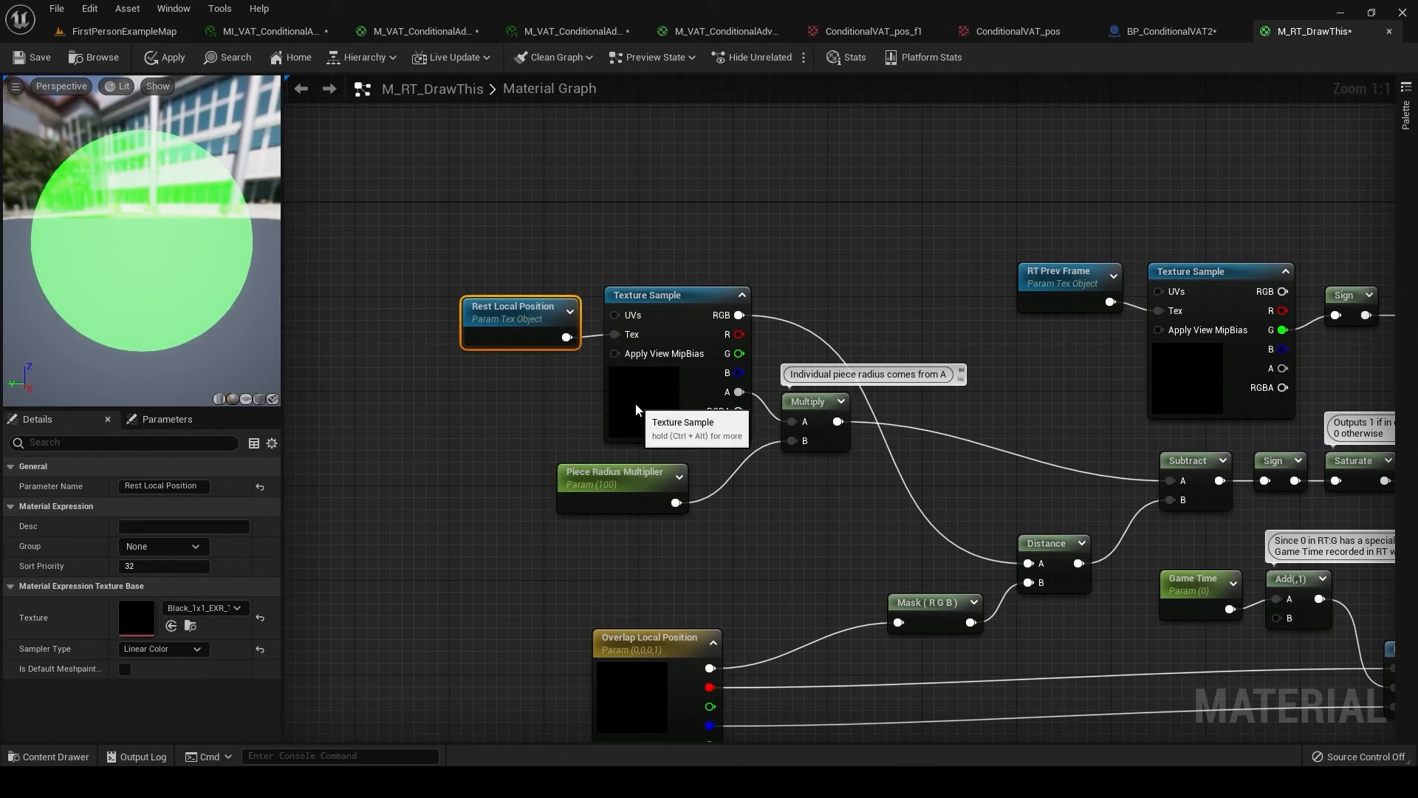
left_click(629, 344)
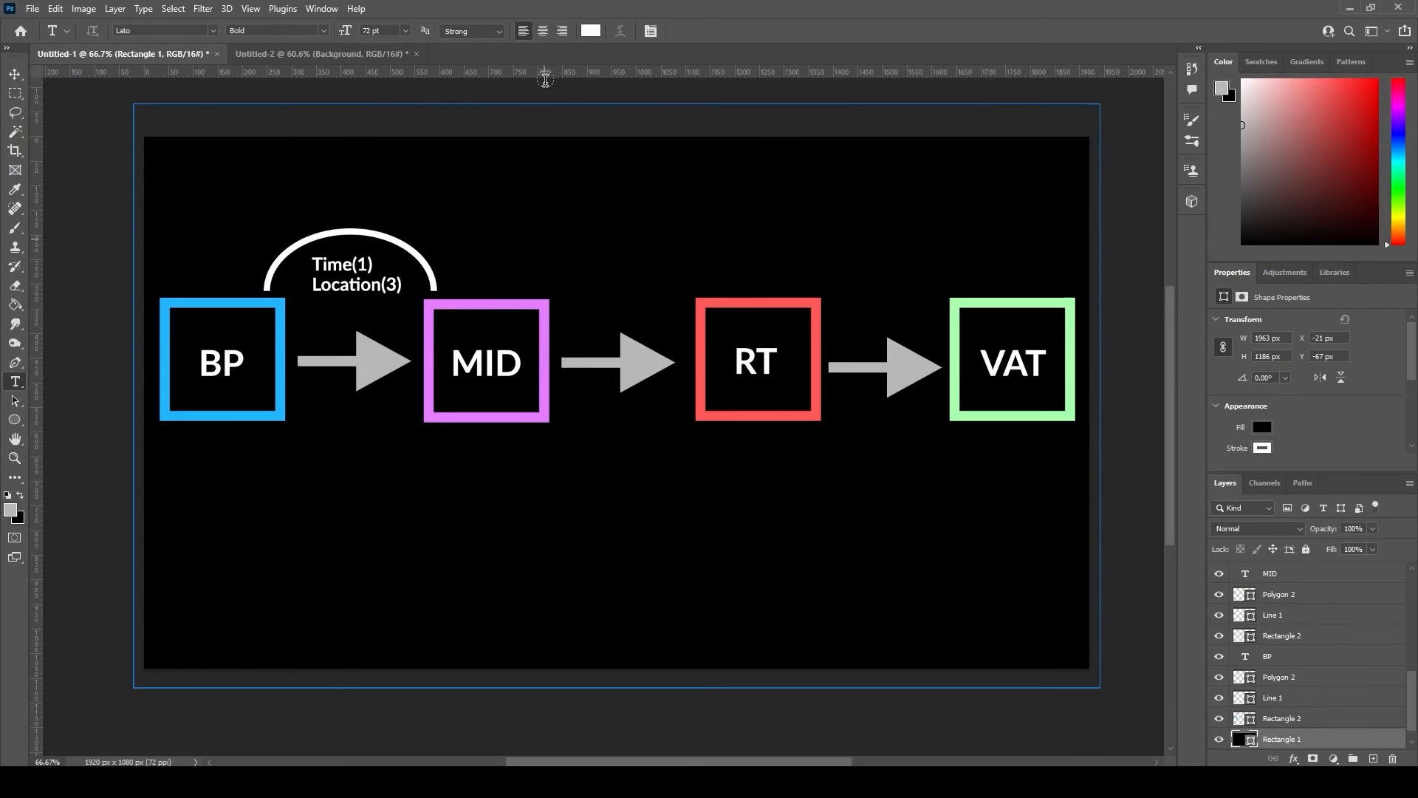
left_click(325, 54)
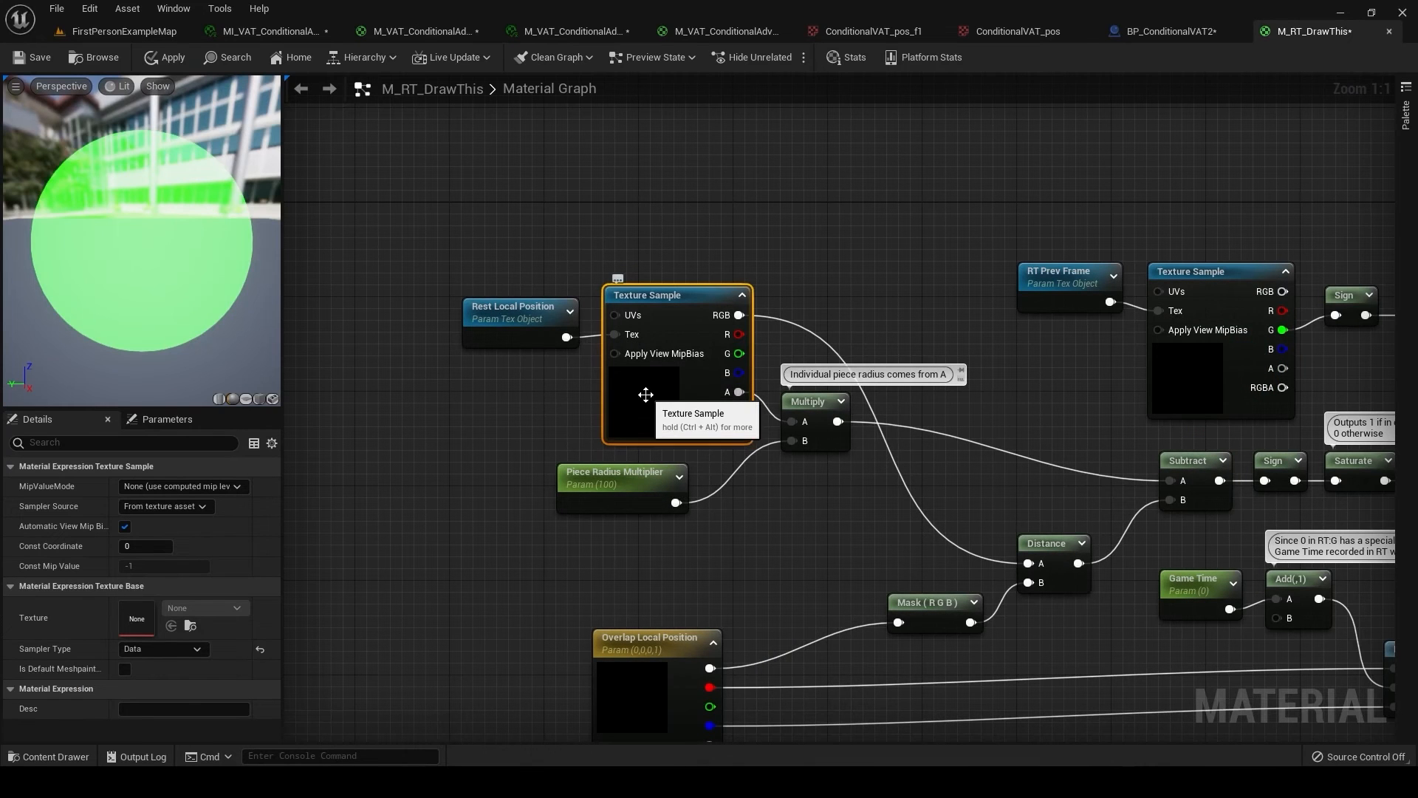
right_click_drag(749, 510, 708, 456)
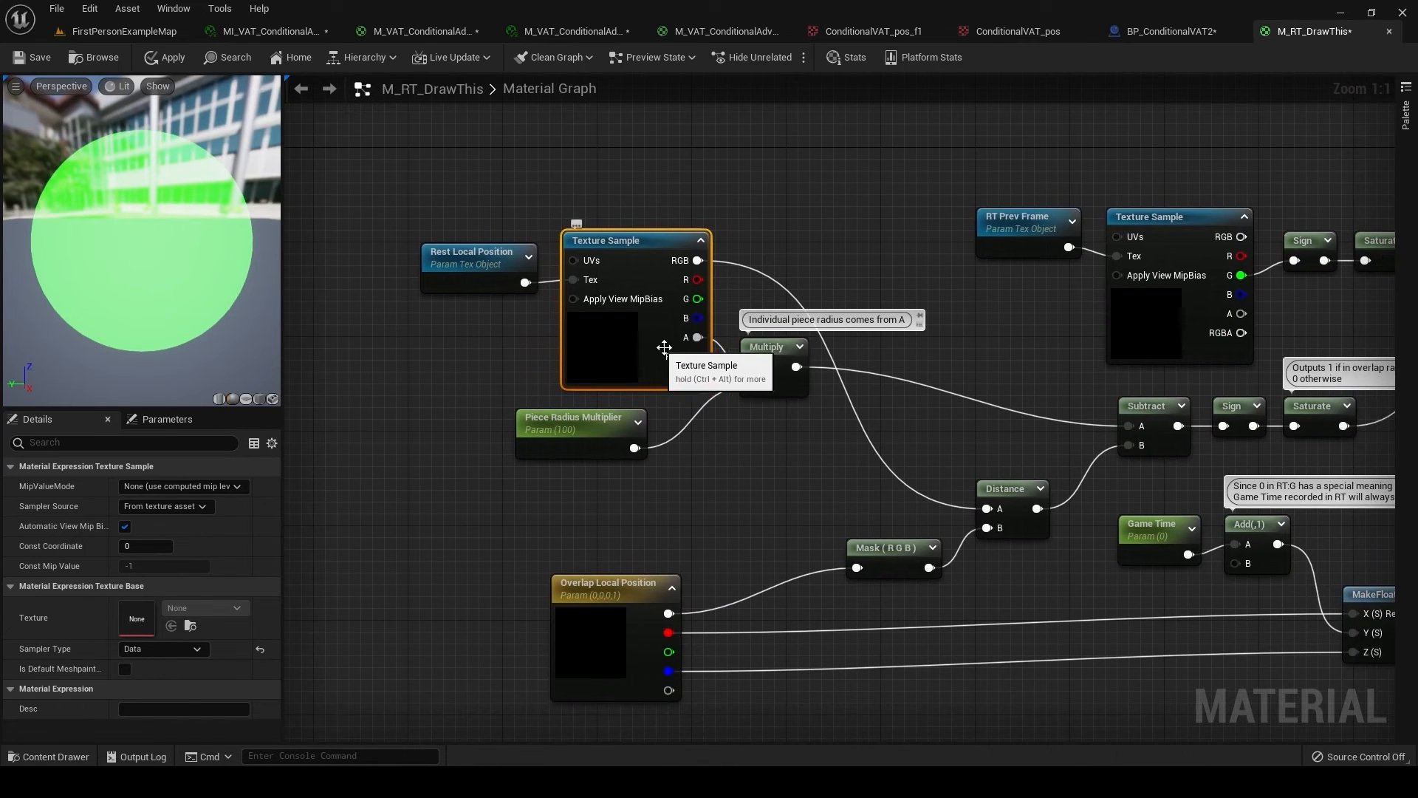
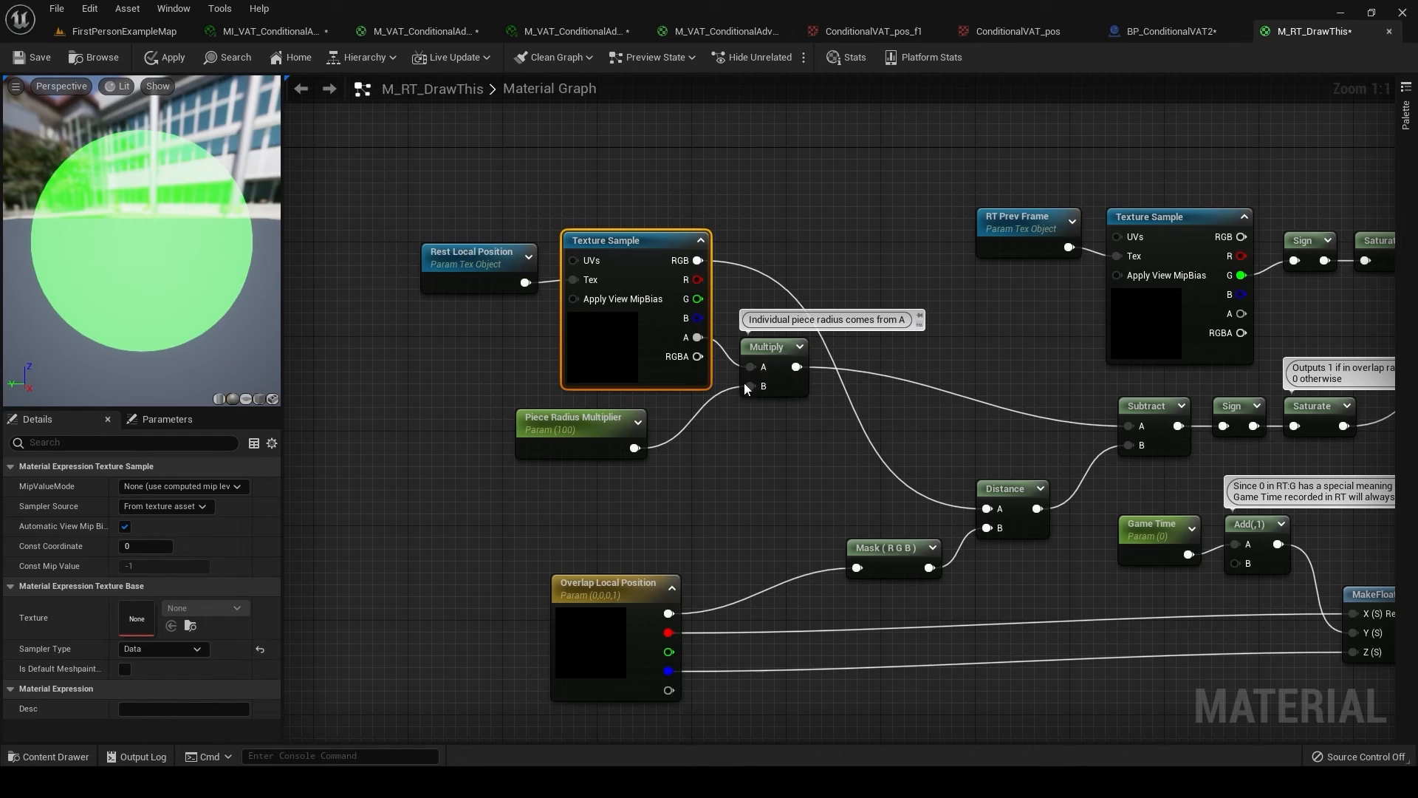
Examine how Overlap Local Position is masked and compared by Distance with the rest position, alongside the Piece Radius Multiplier branch.
right_click_drag(619, 542, 593, 398)
left_click(522, 491)
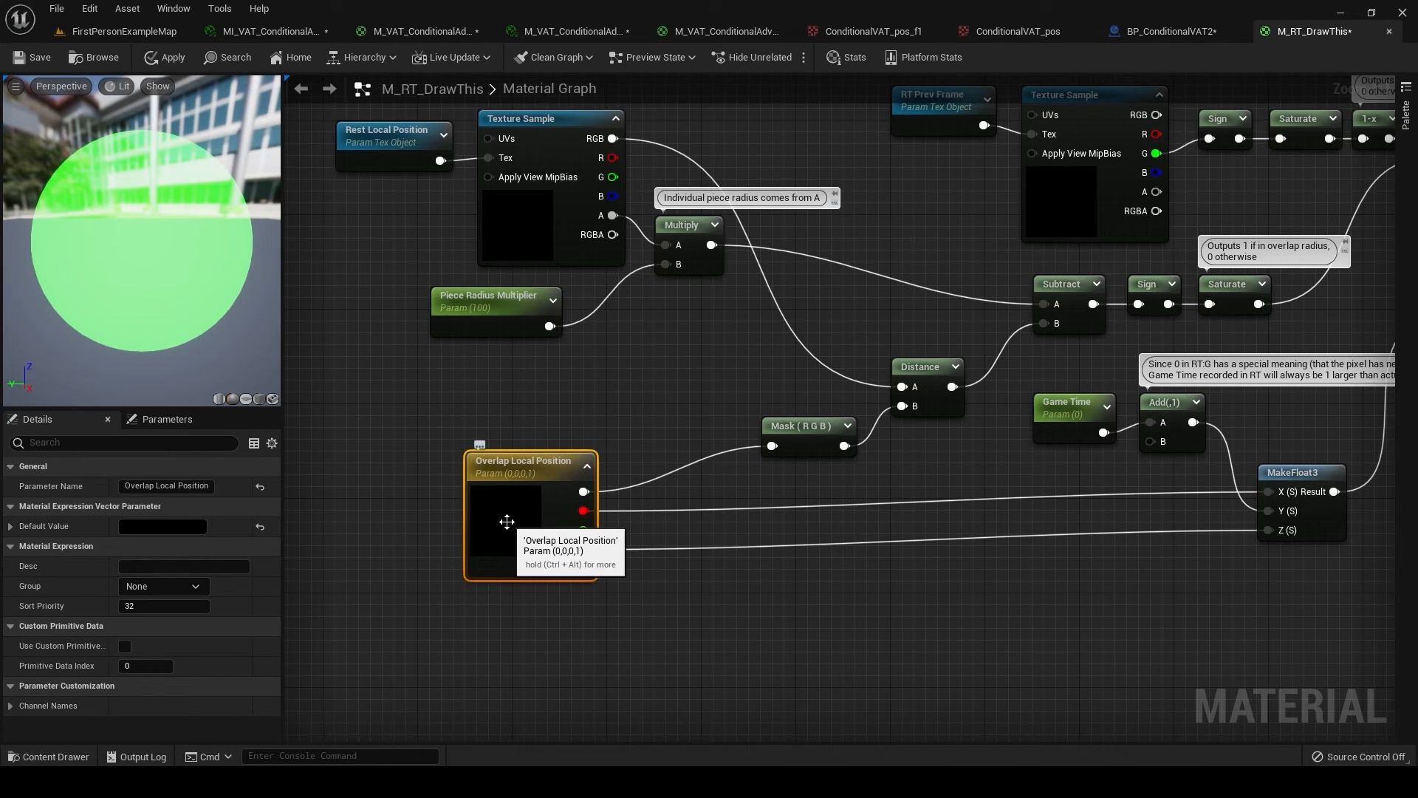
right_click_drag(648, 426, 563, 465)
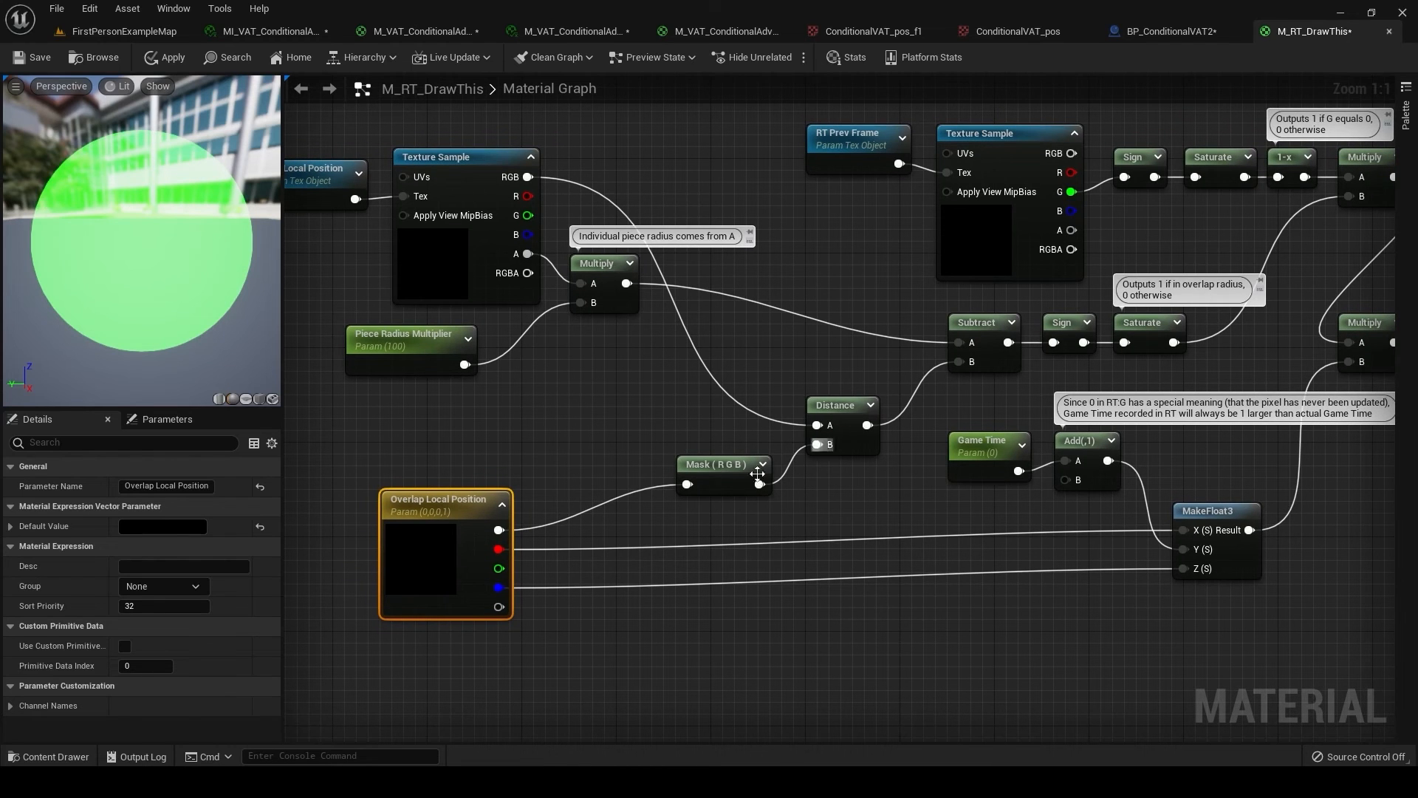
right_click_drag(470, 255, 543, 312)
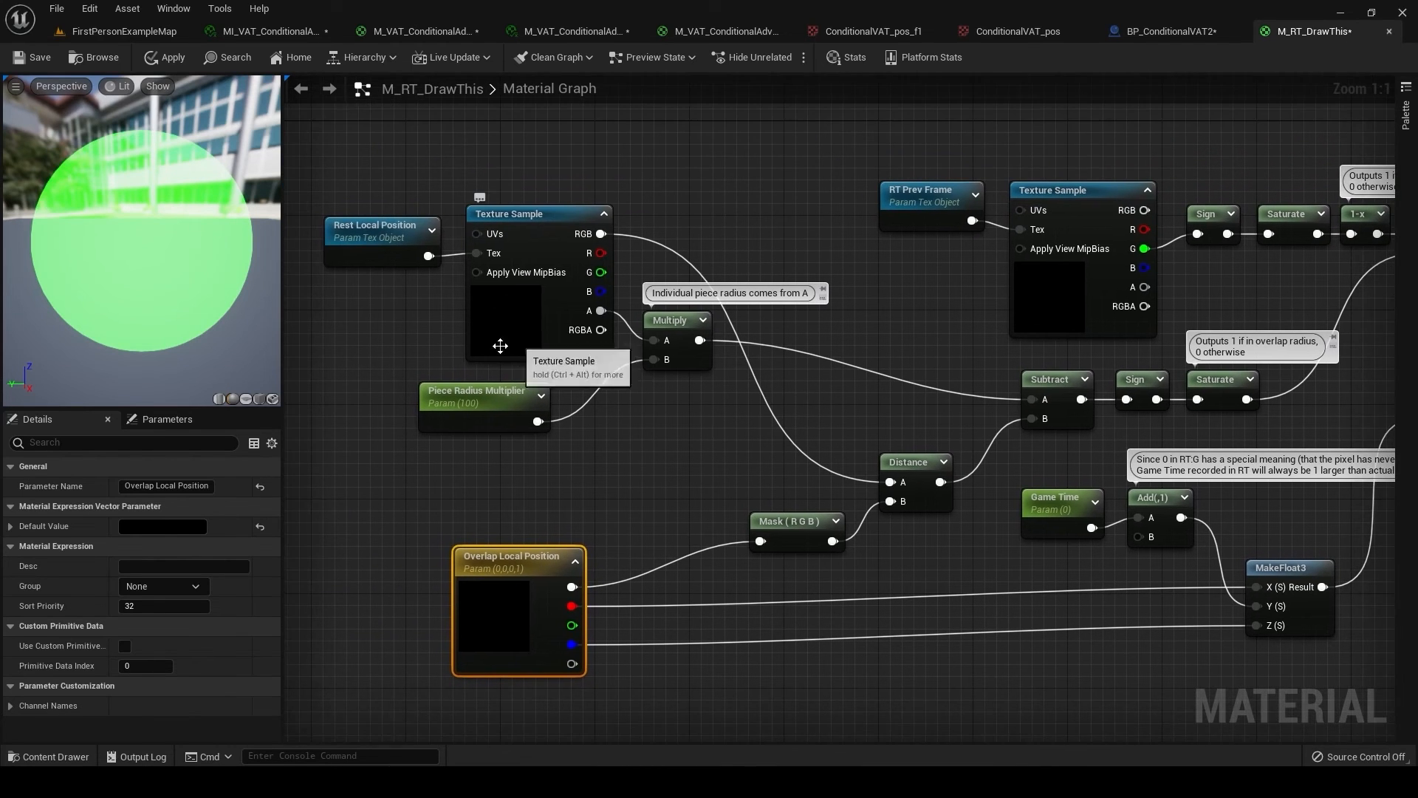
right_click_drag(663, 363, 570, 353)
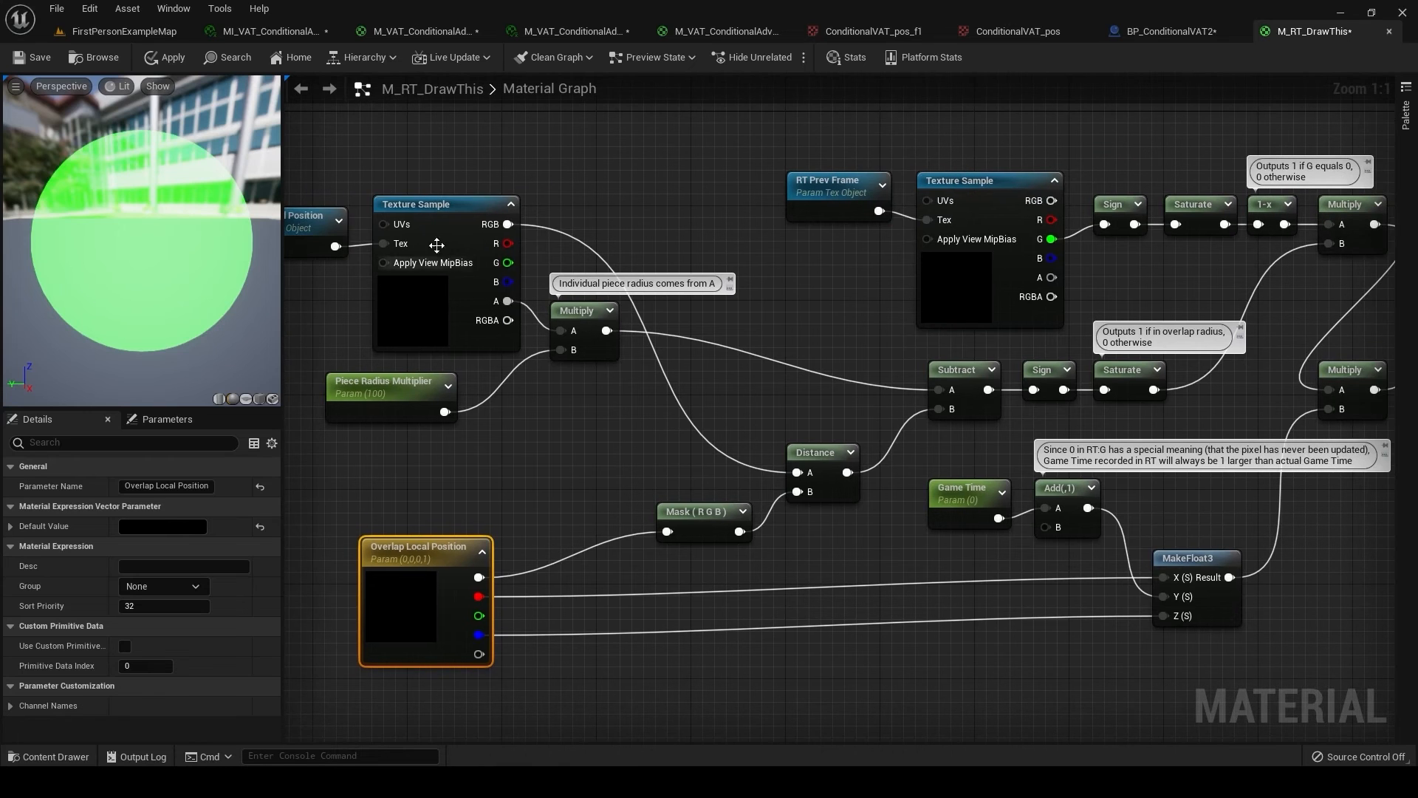
right_click_drag(673, 497, 627, 491)
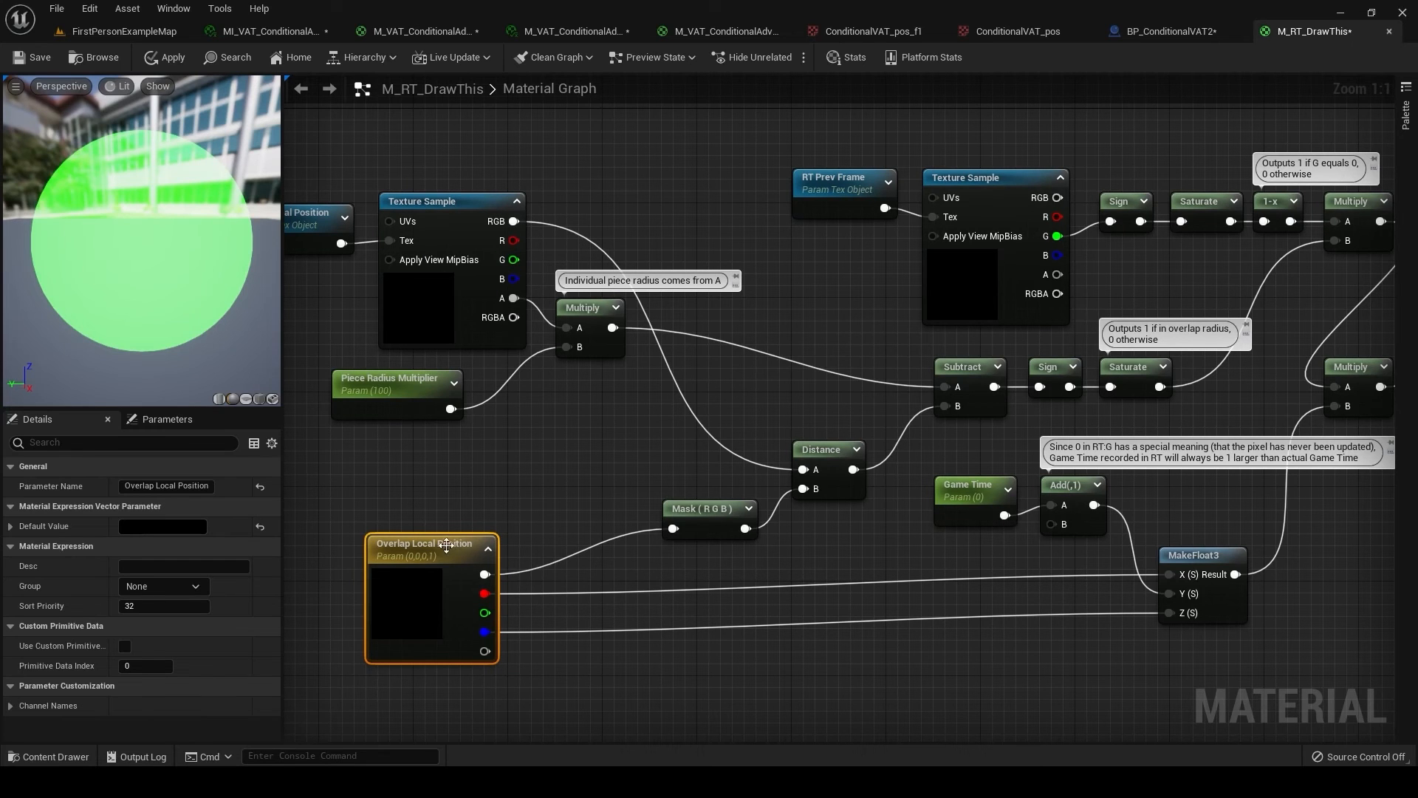
Inspect the RT Prev Frame texture object, its Texture Sample and the Sign, Saturate and 1-x nodes leading to Emissive Color.
right_click_drag(676, 444, 729, 421)
right_click_drag(1057, 425, 912, 459)
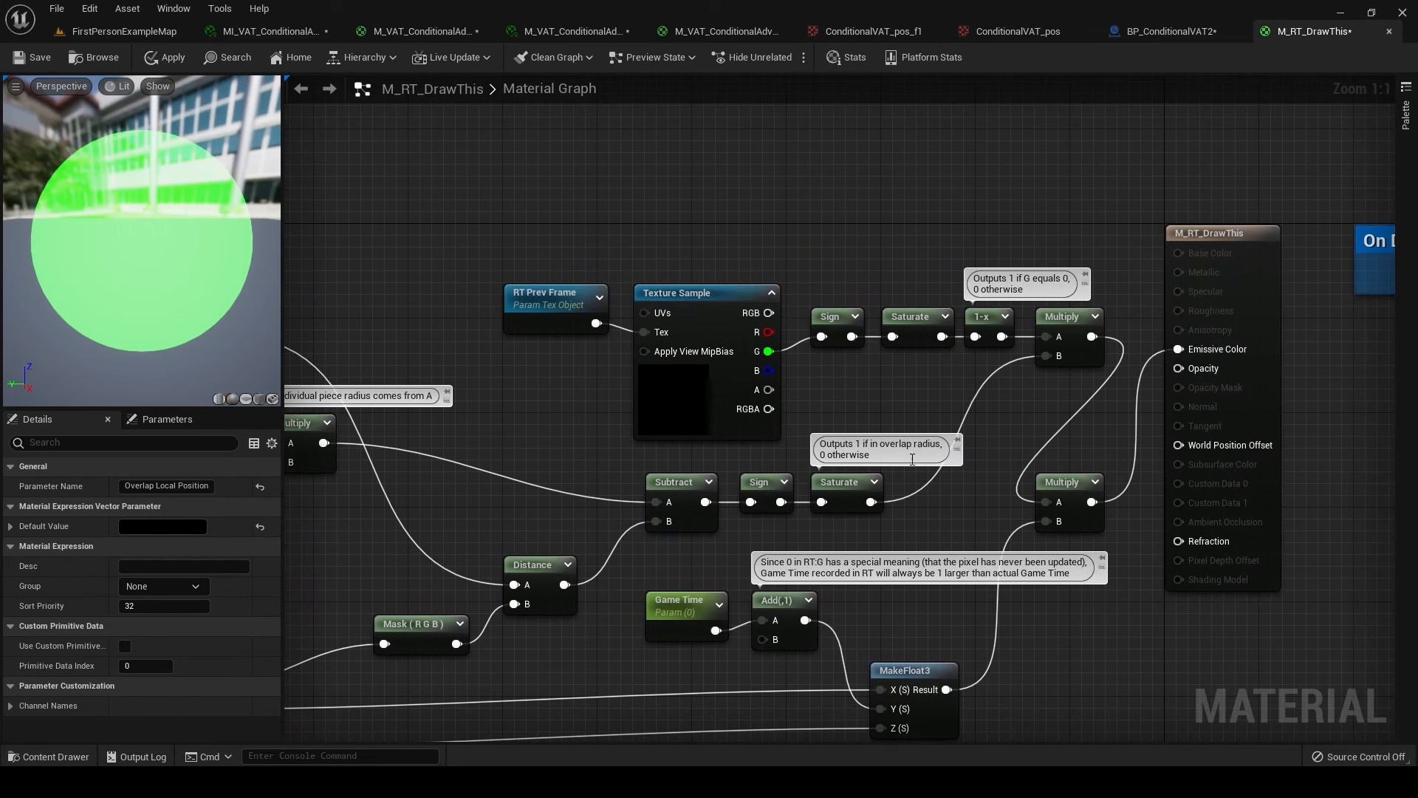
left_click(676, 389)
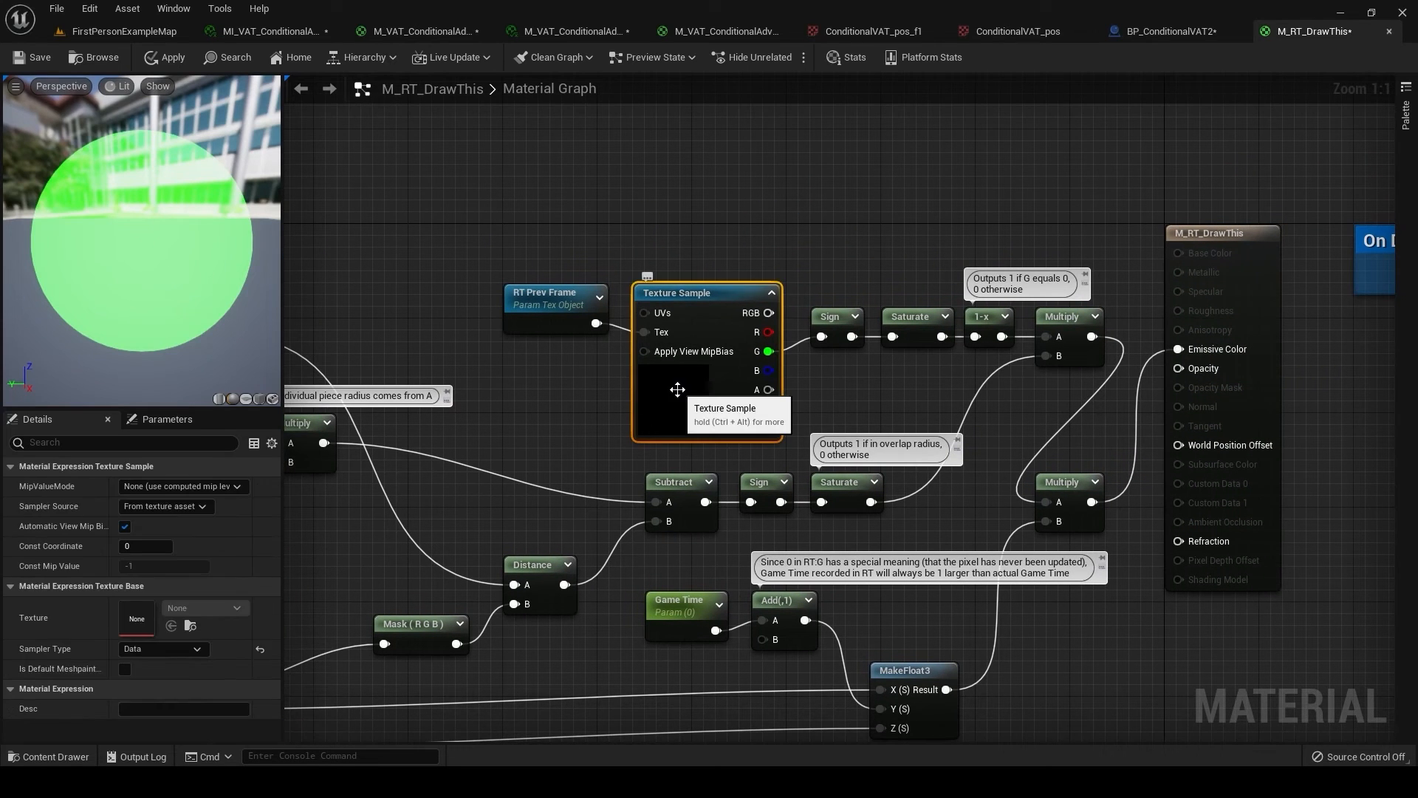
left_click(545, 315)
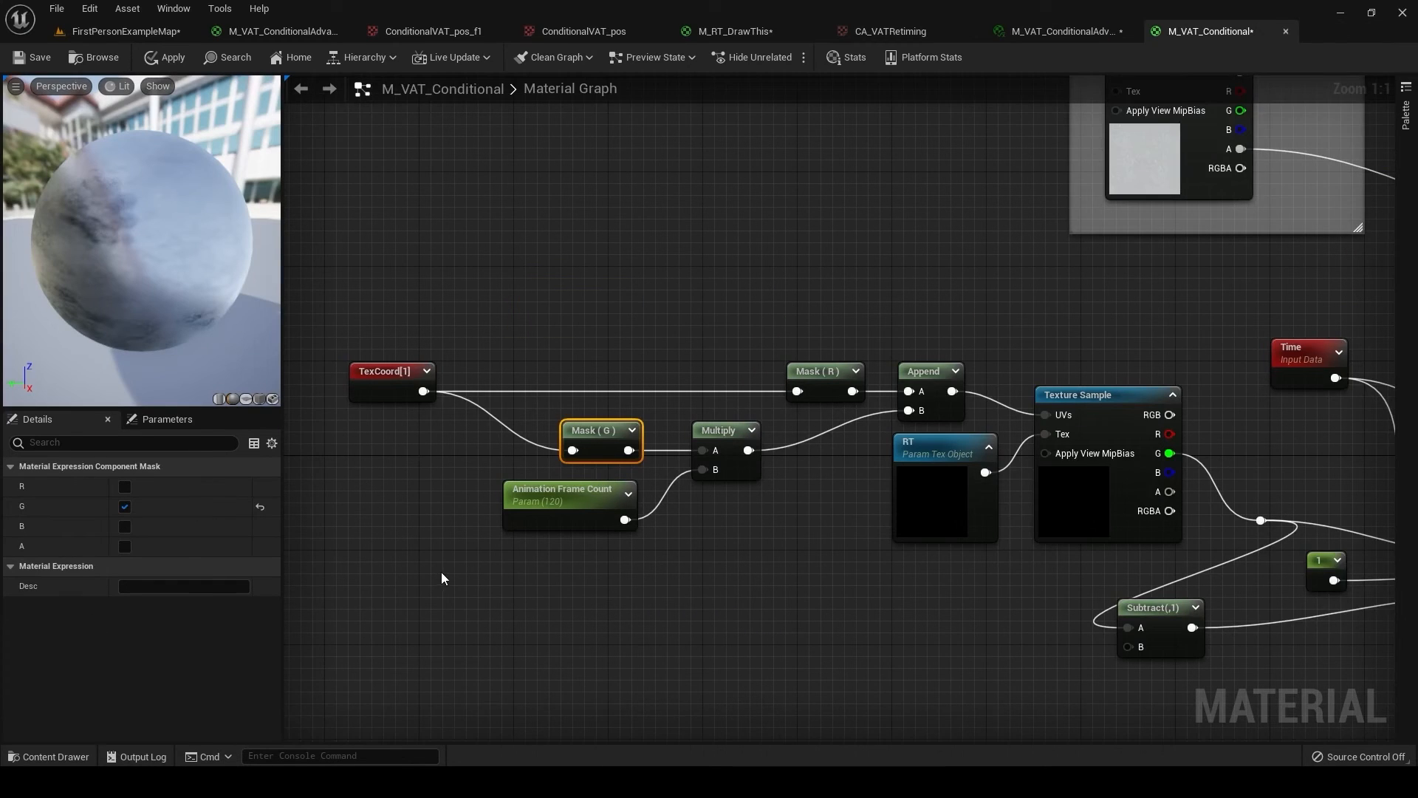
Inspect the TexCoord[1], Mask (G) and Animation Frame Count nodes that build the RT sample's UVs in M_VAT_Conditional.
right_click_drag(441, 572, 462, 533)
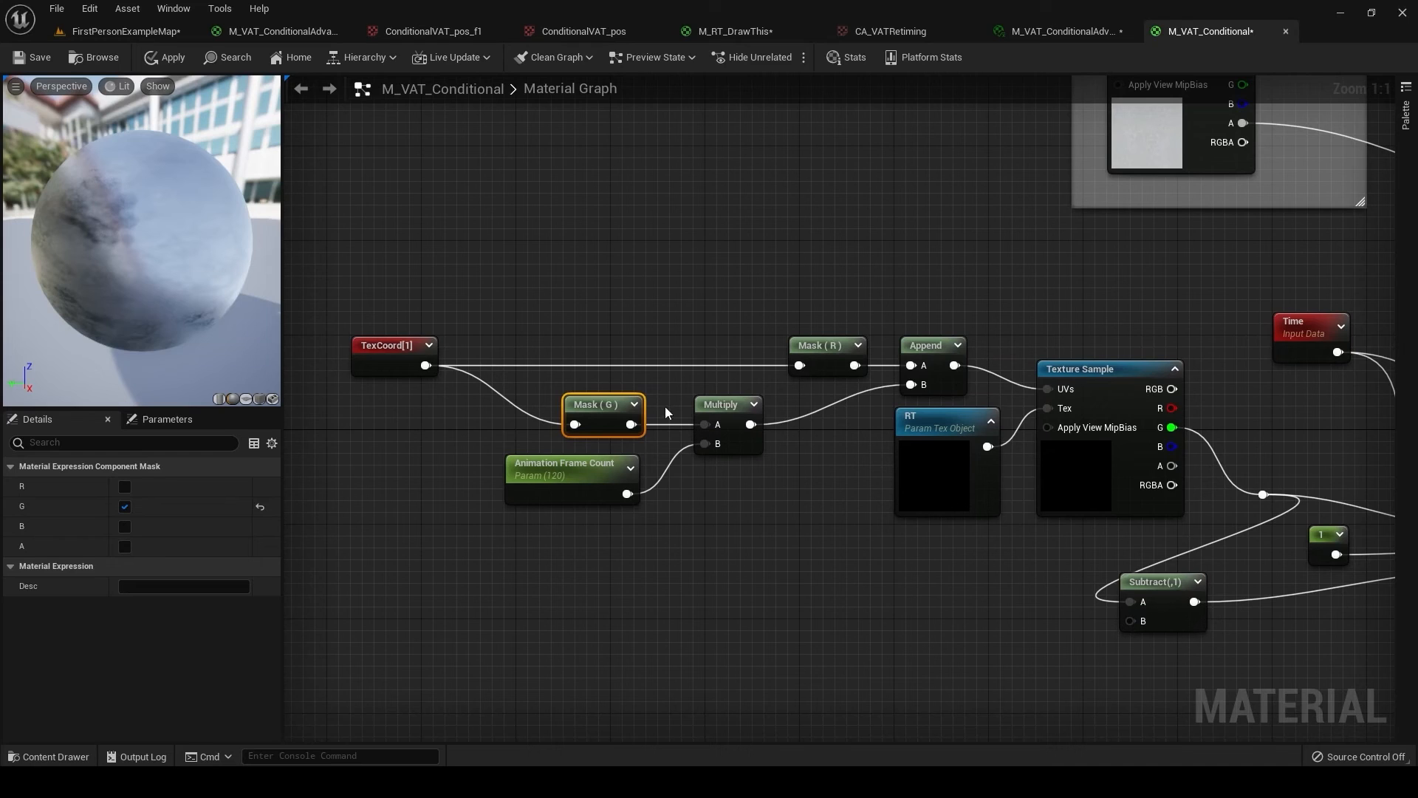
left_click(383, 354)
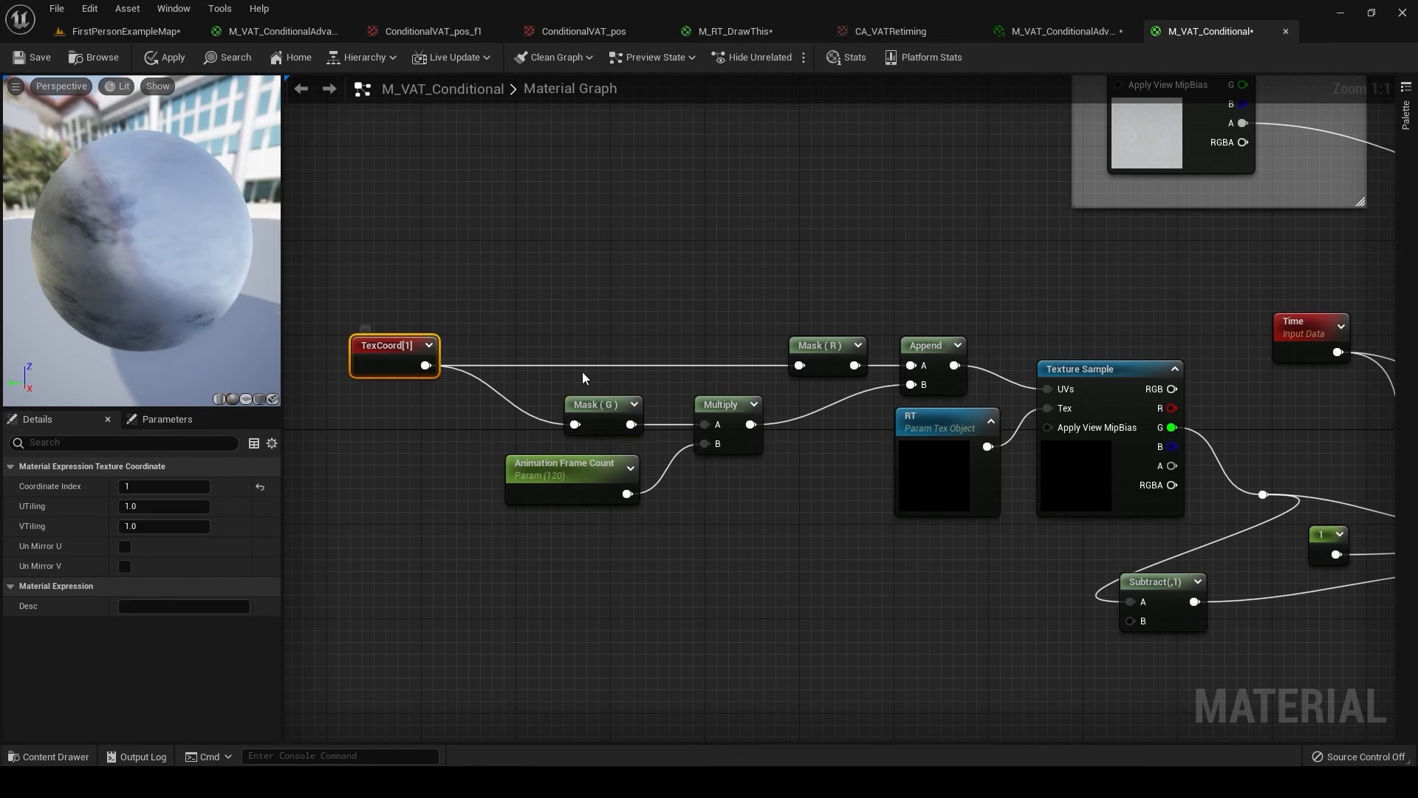
left_click(597, 409)
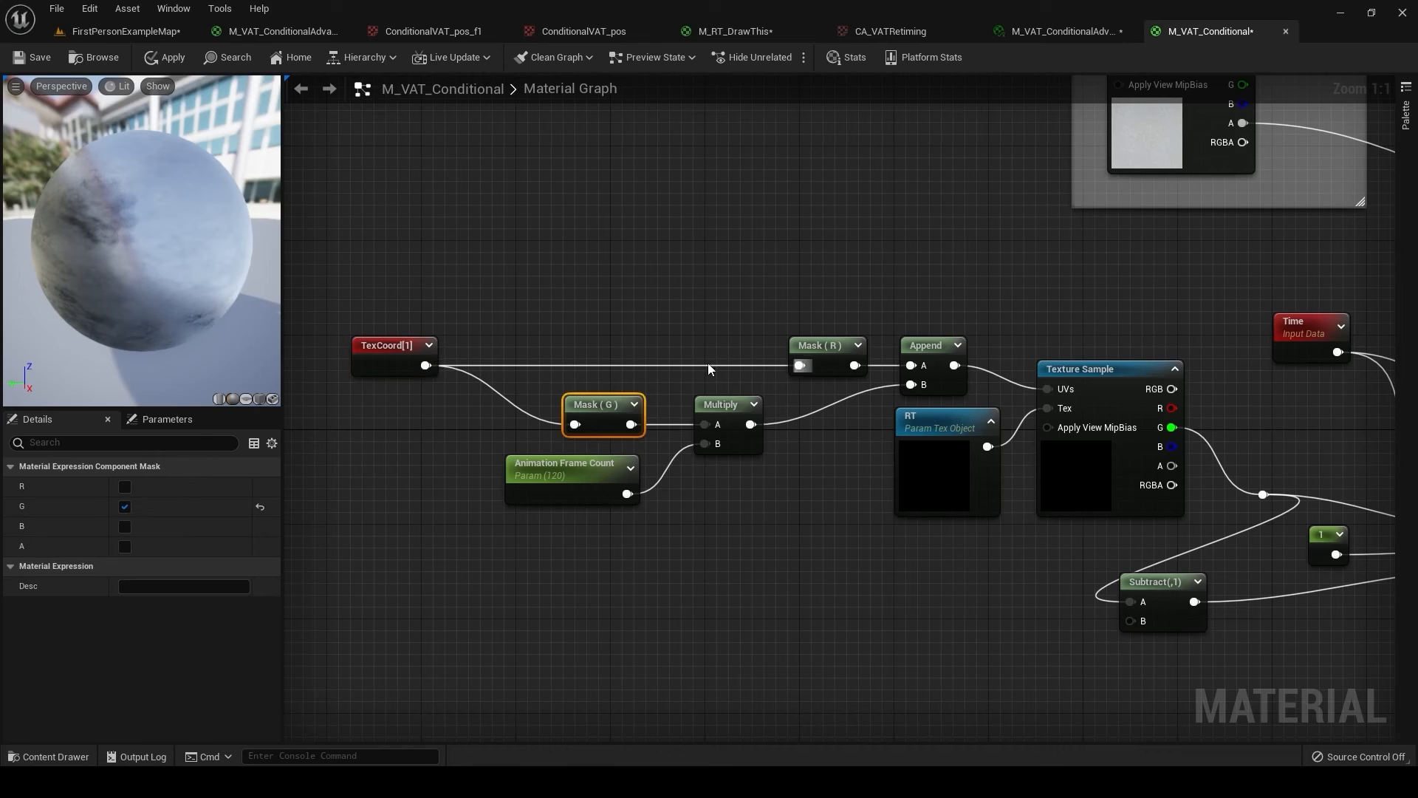
left_click(546, 487)
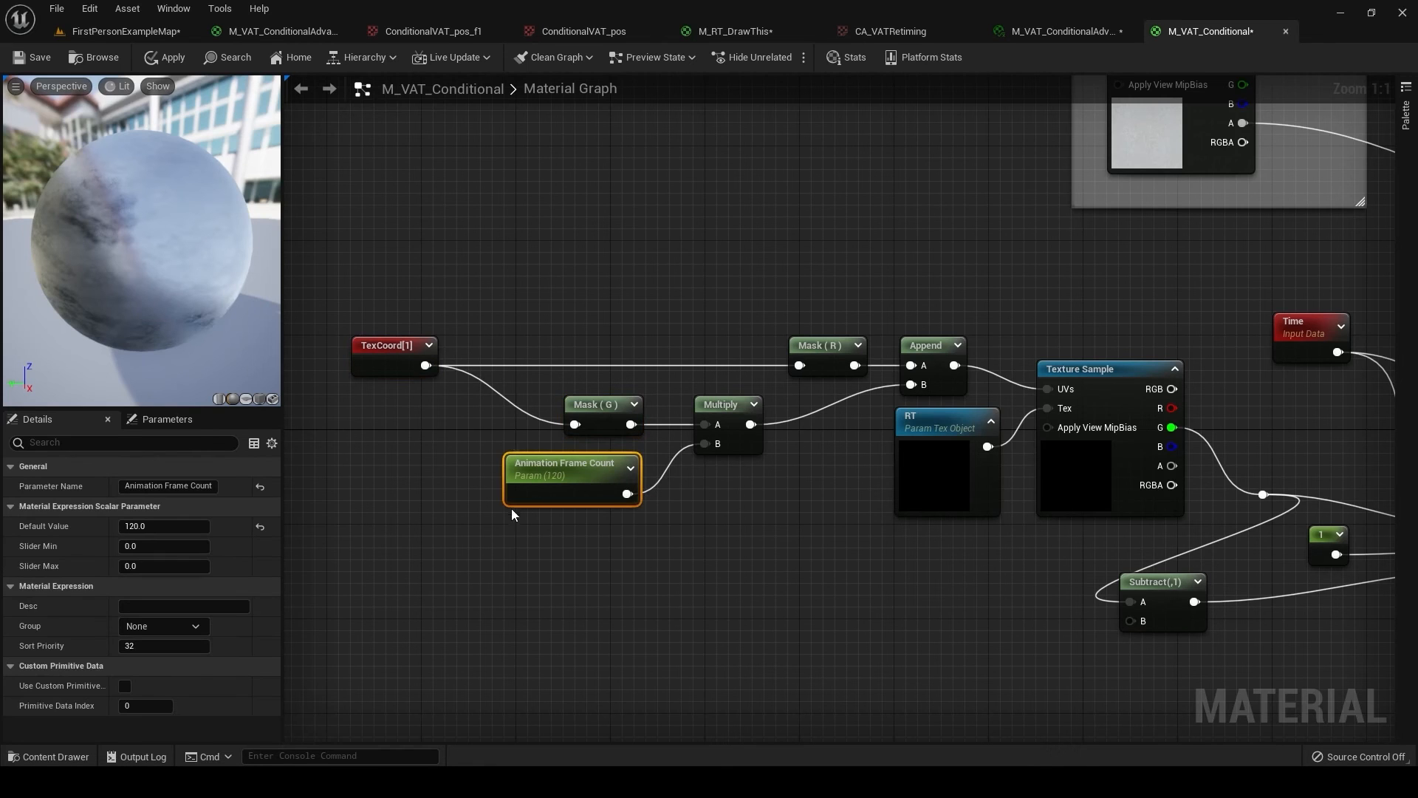
Compare the dimensions of the ConditionalVAT_pos_f1 and ConditionalVAT_pos textures, then return to the M_VAT_Conditional graph.
left_click(442, 31)
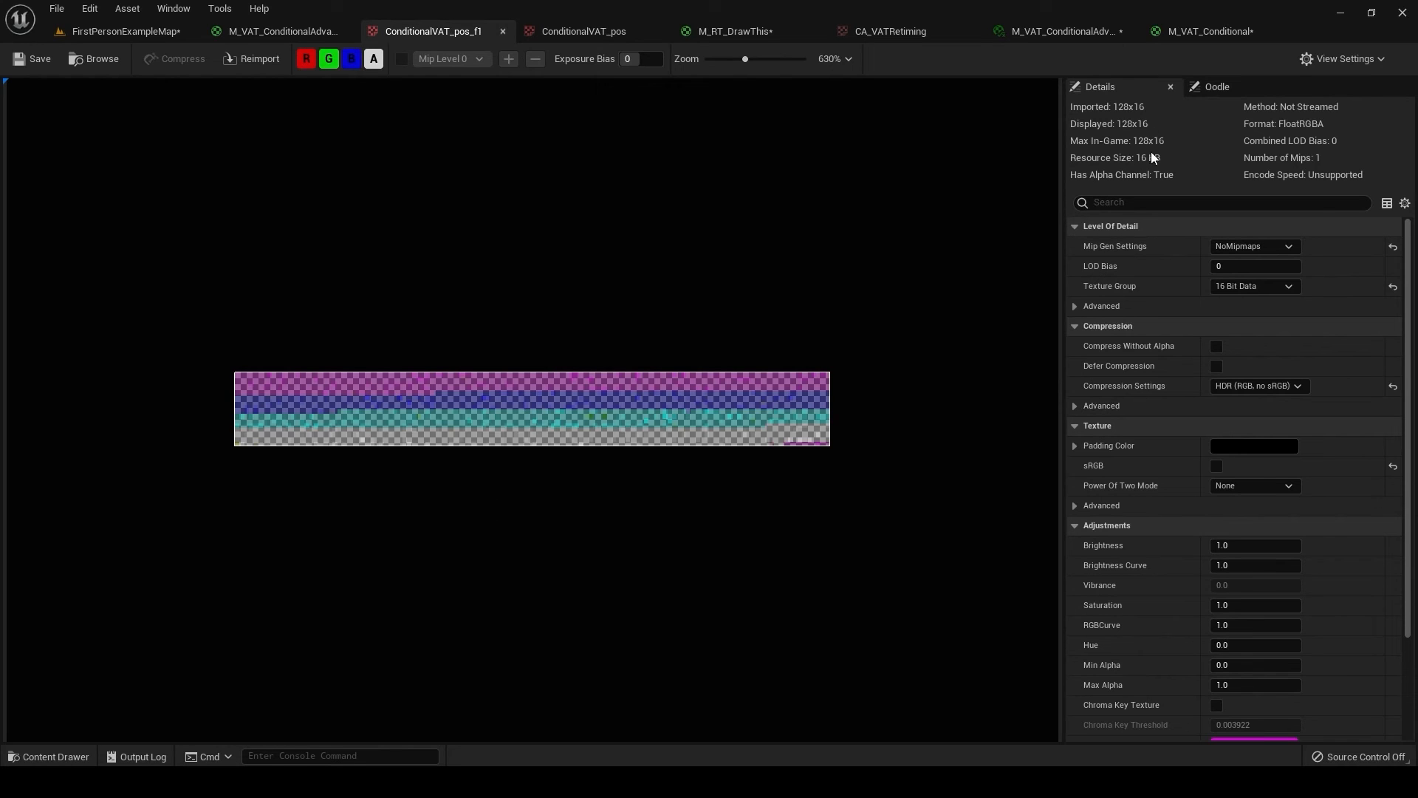
left_click(565, 33)
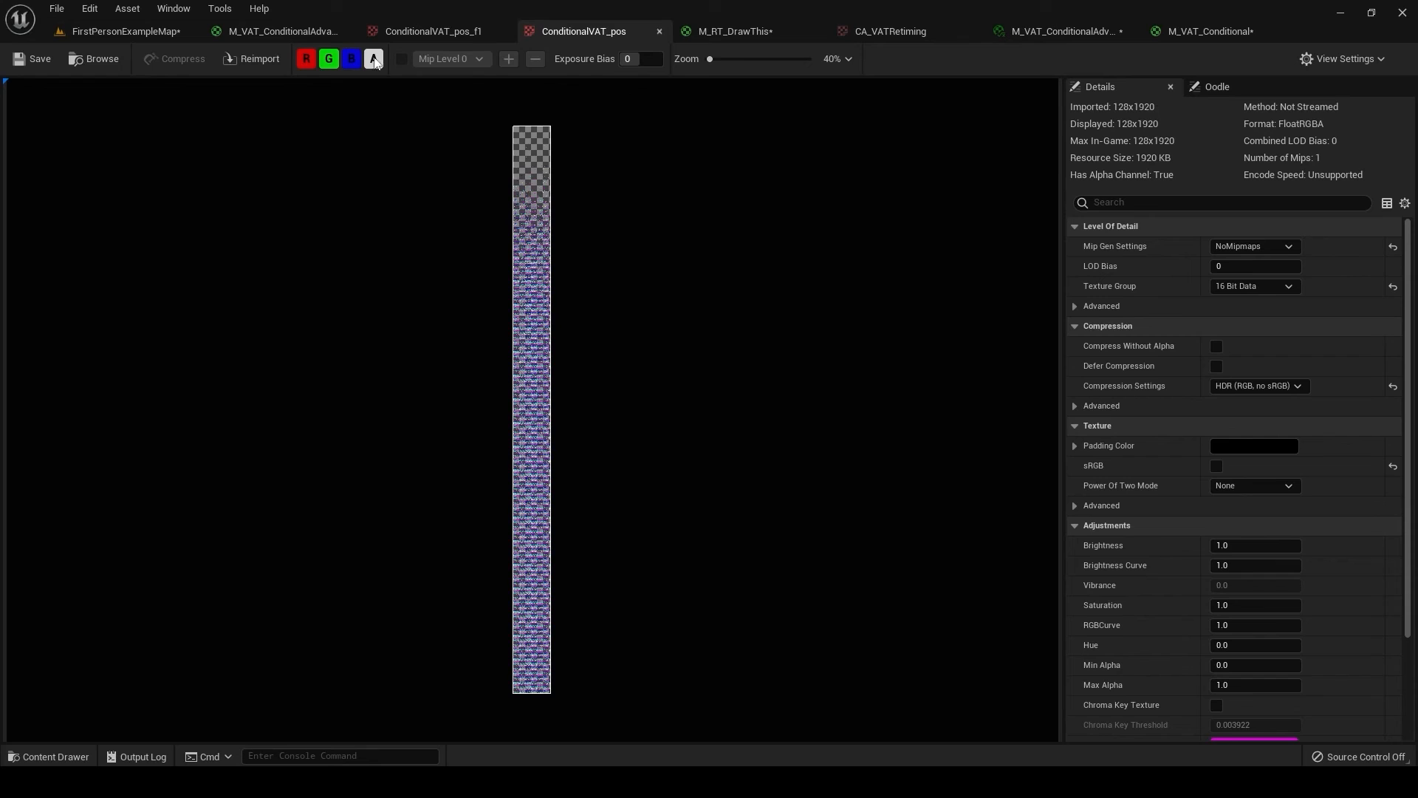
left_click(478, 32)
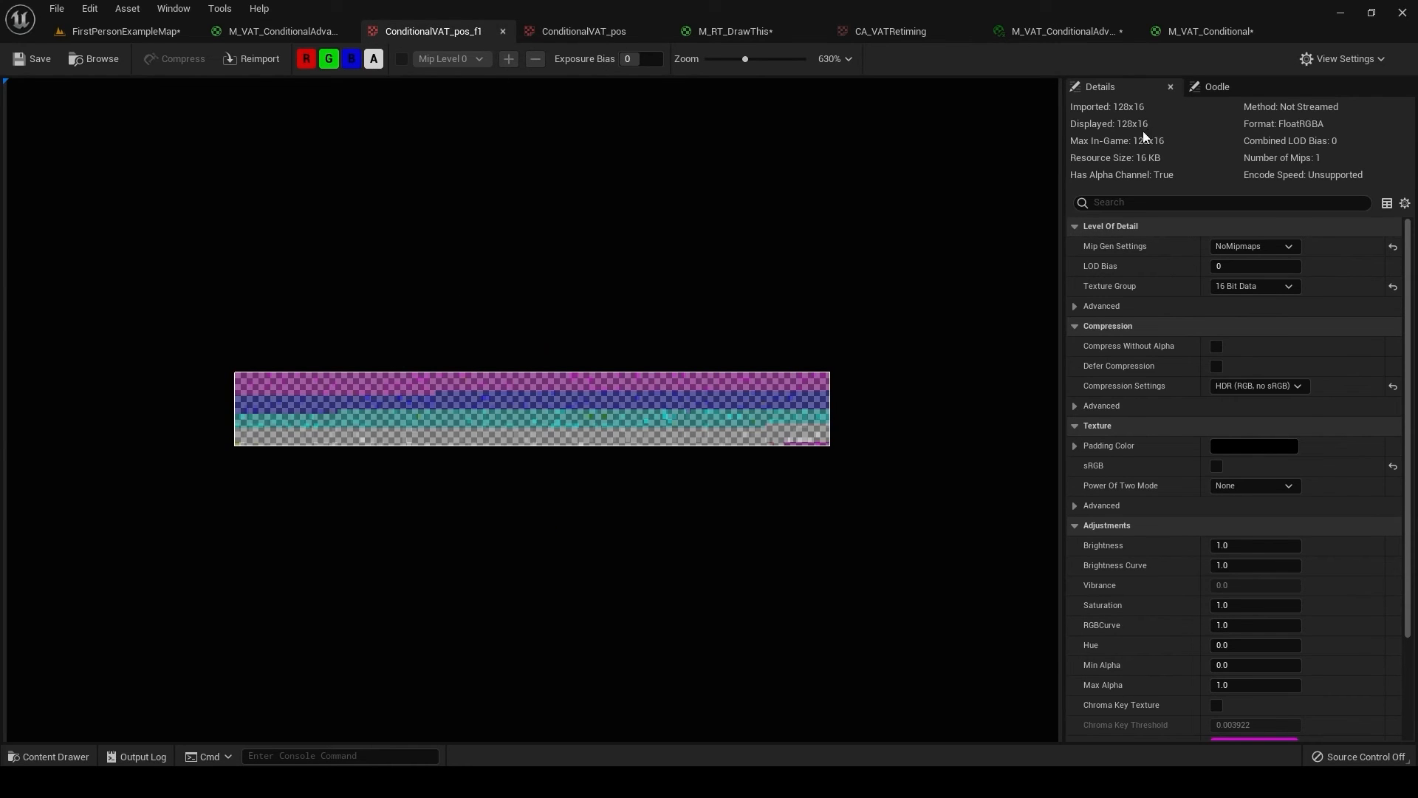
left_click(591, 31)
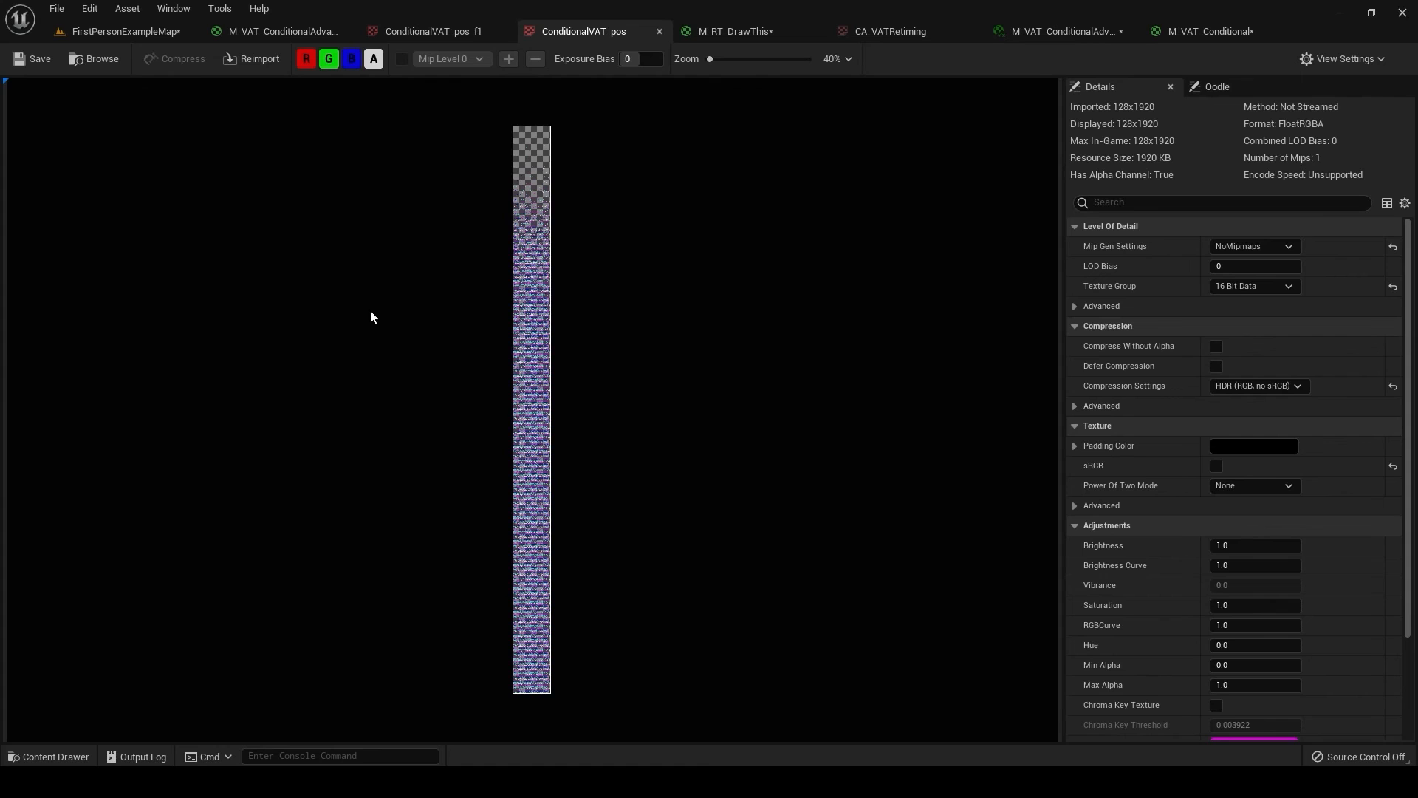
left_click(1202, 29)
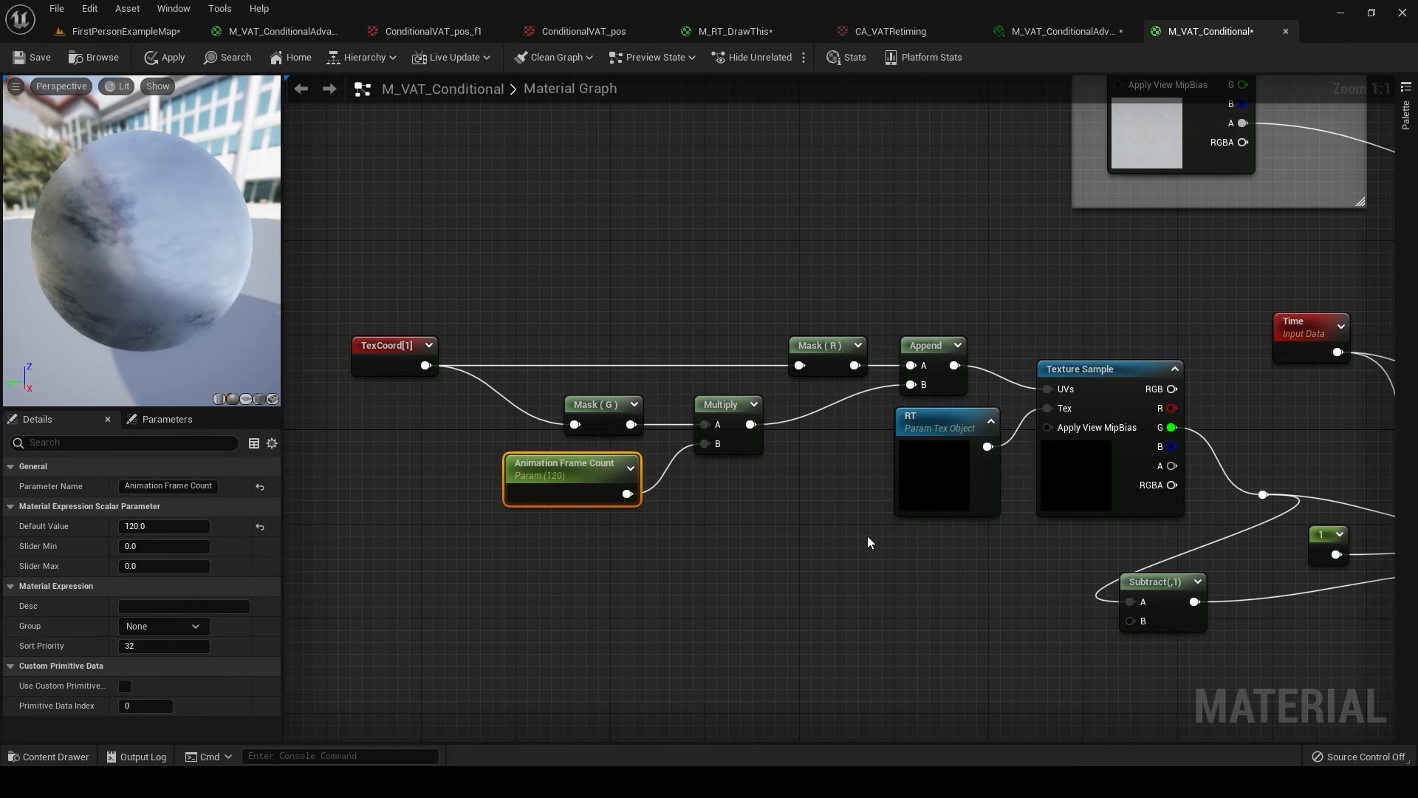
Inspect the RT texture object and the Texture Sample whose green channel feeds the If and Subtract nodes.
right_click_drag(867, 535, 867, 548)
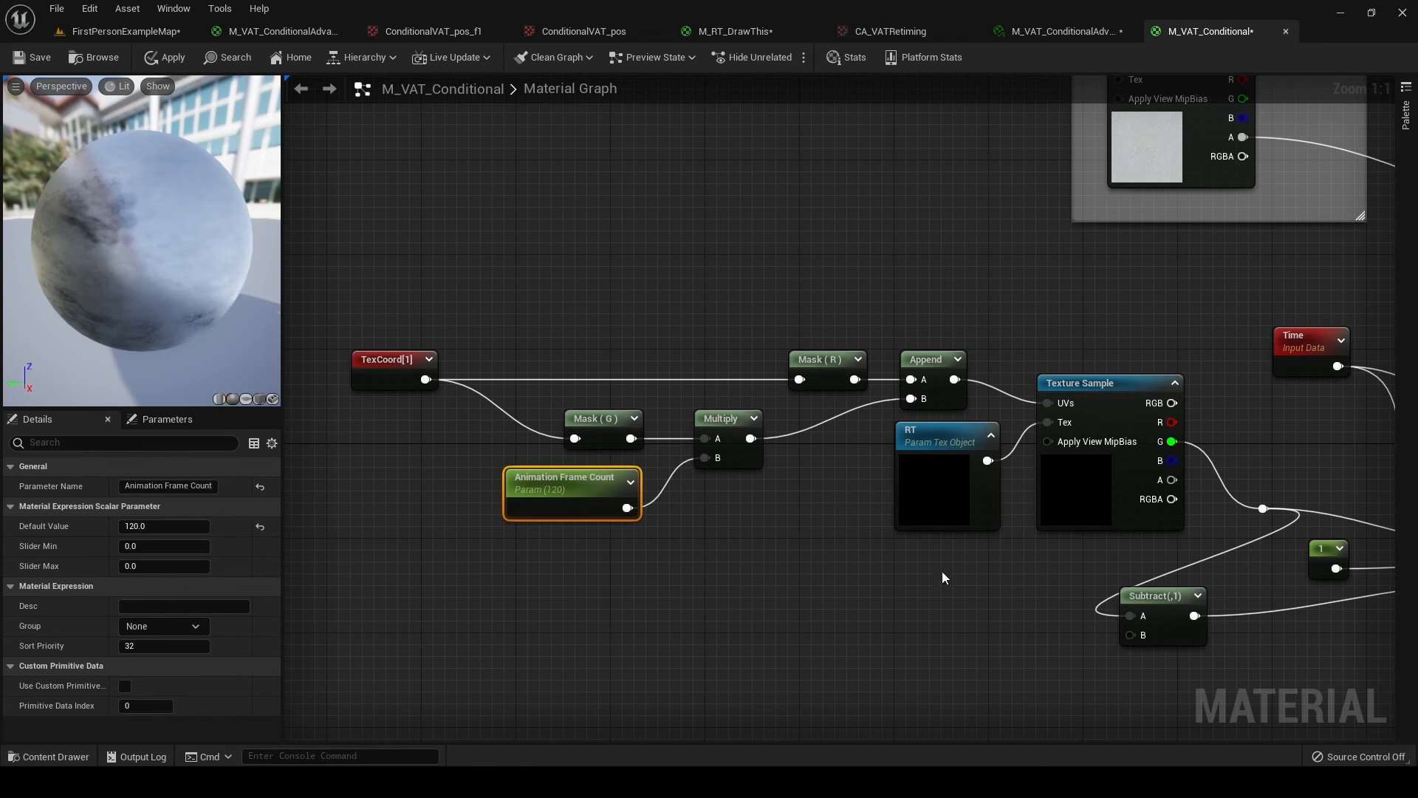
right_click_drag(948, 619, 646, 521)
left_click(918, 433)
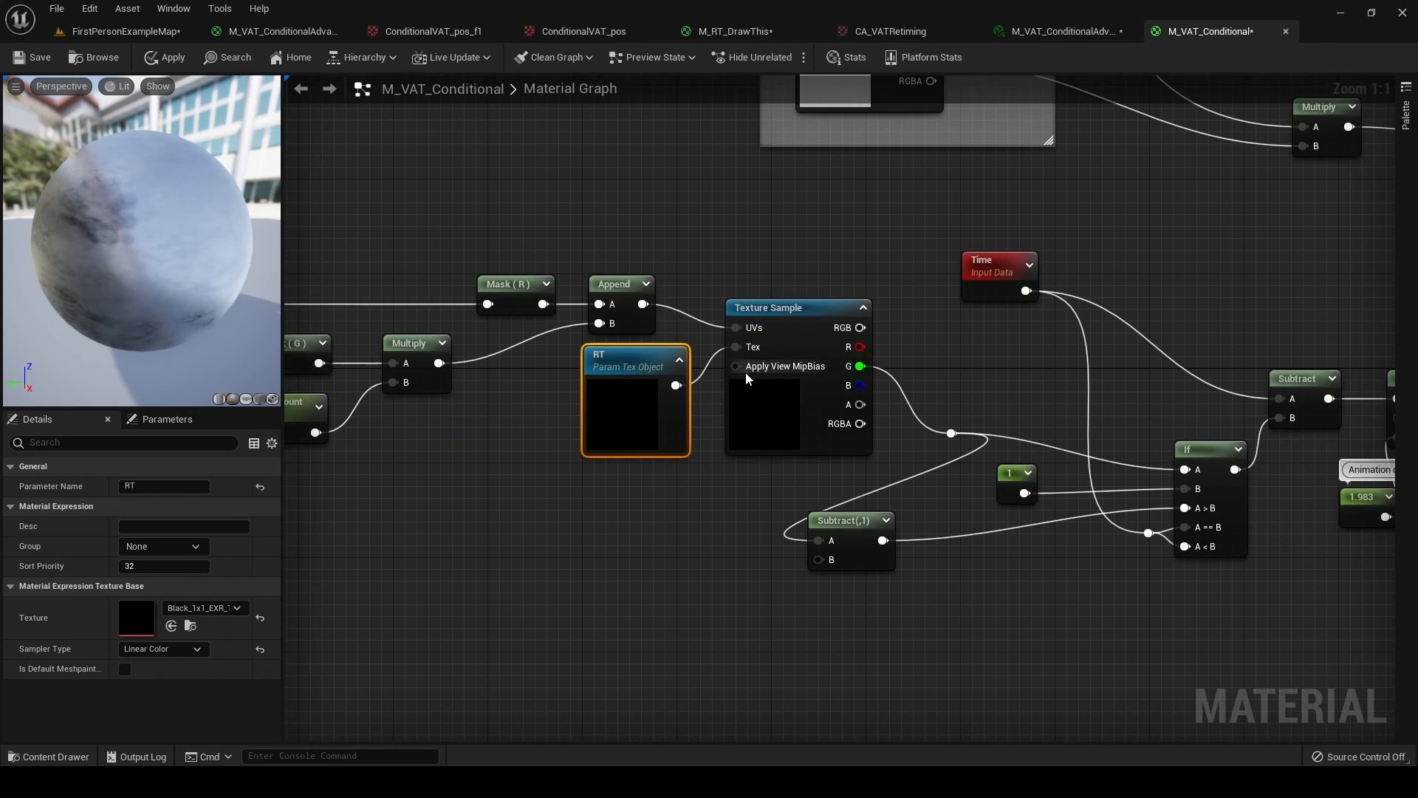
left_click(768, 408)
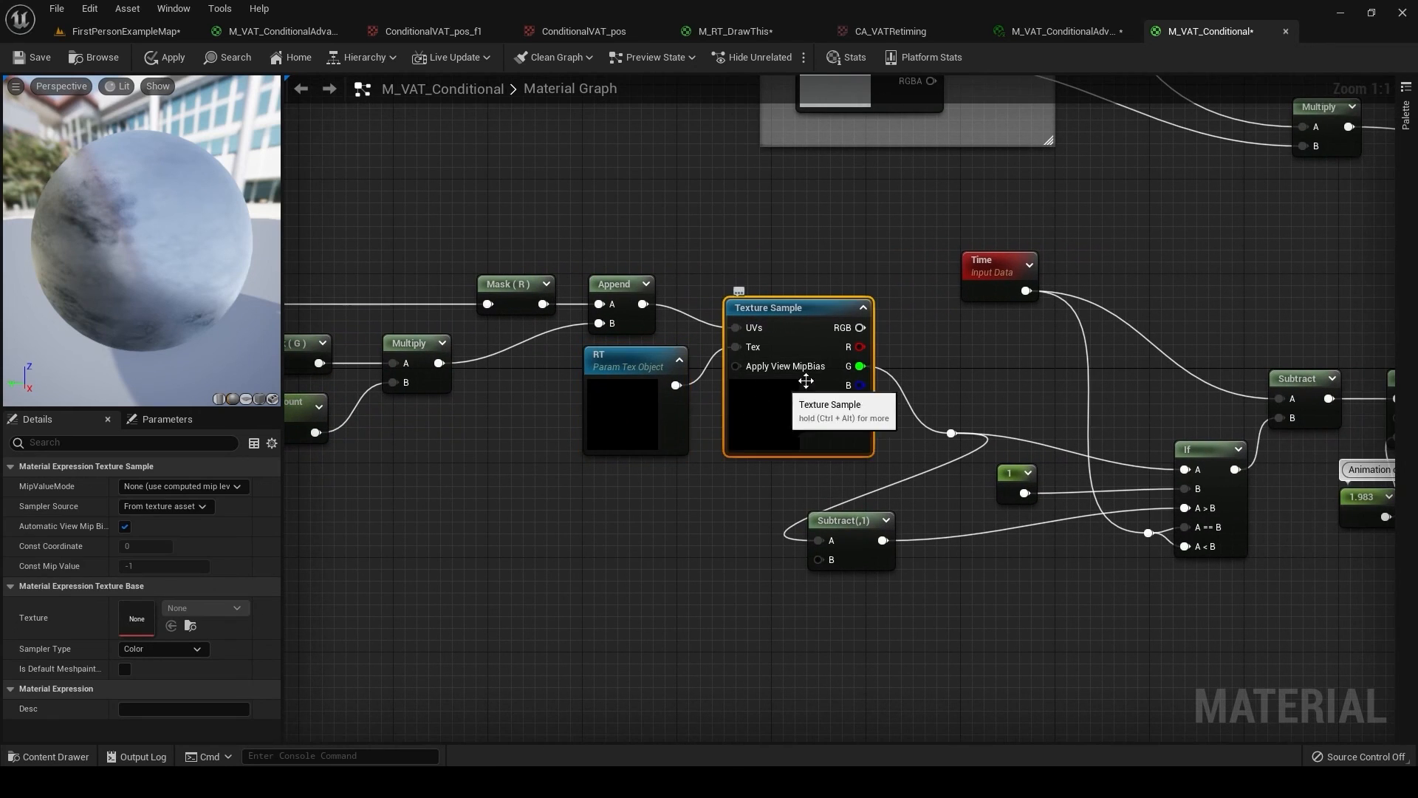
left_click(611, 425)
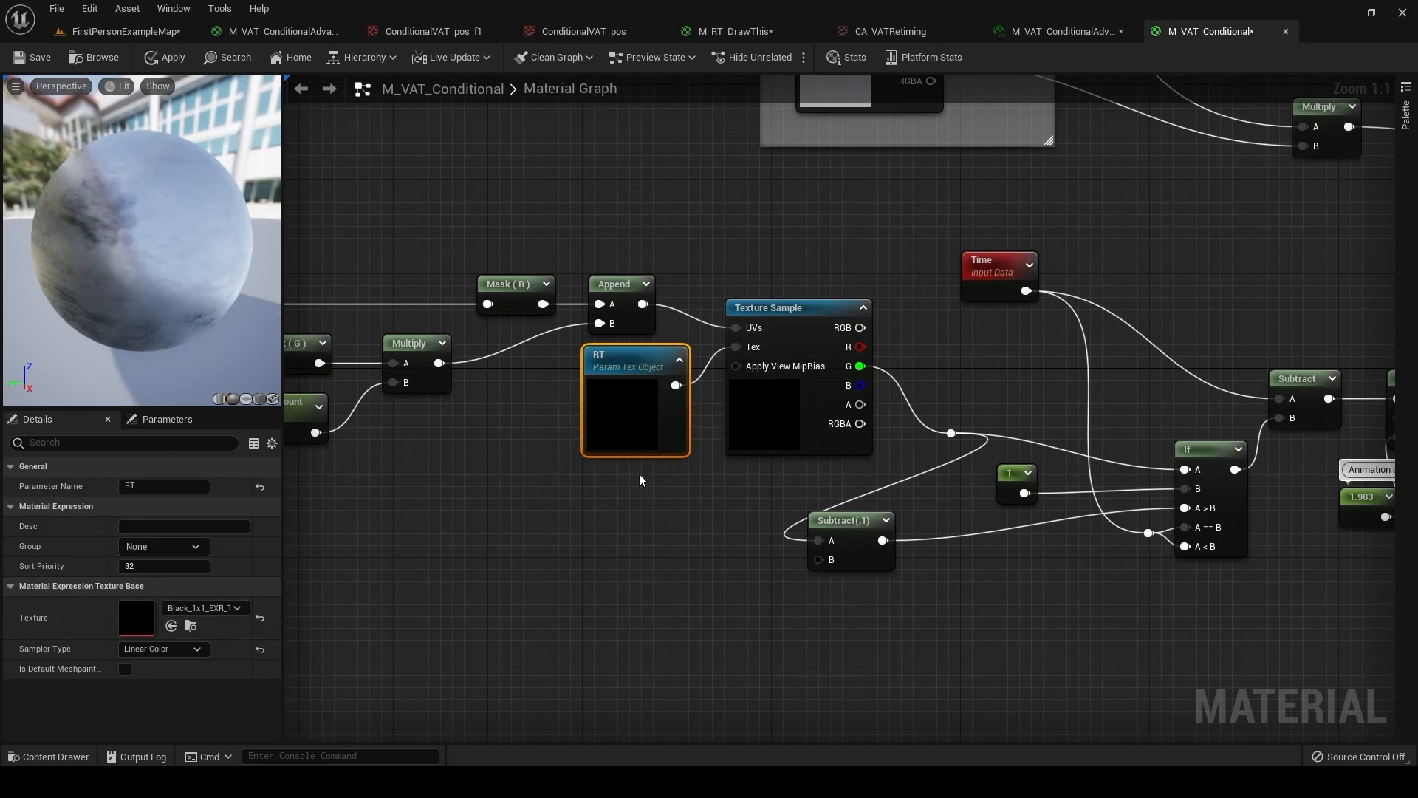
right_click_drag(569, 547, 659, 550)
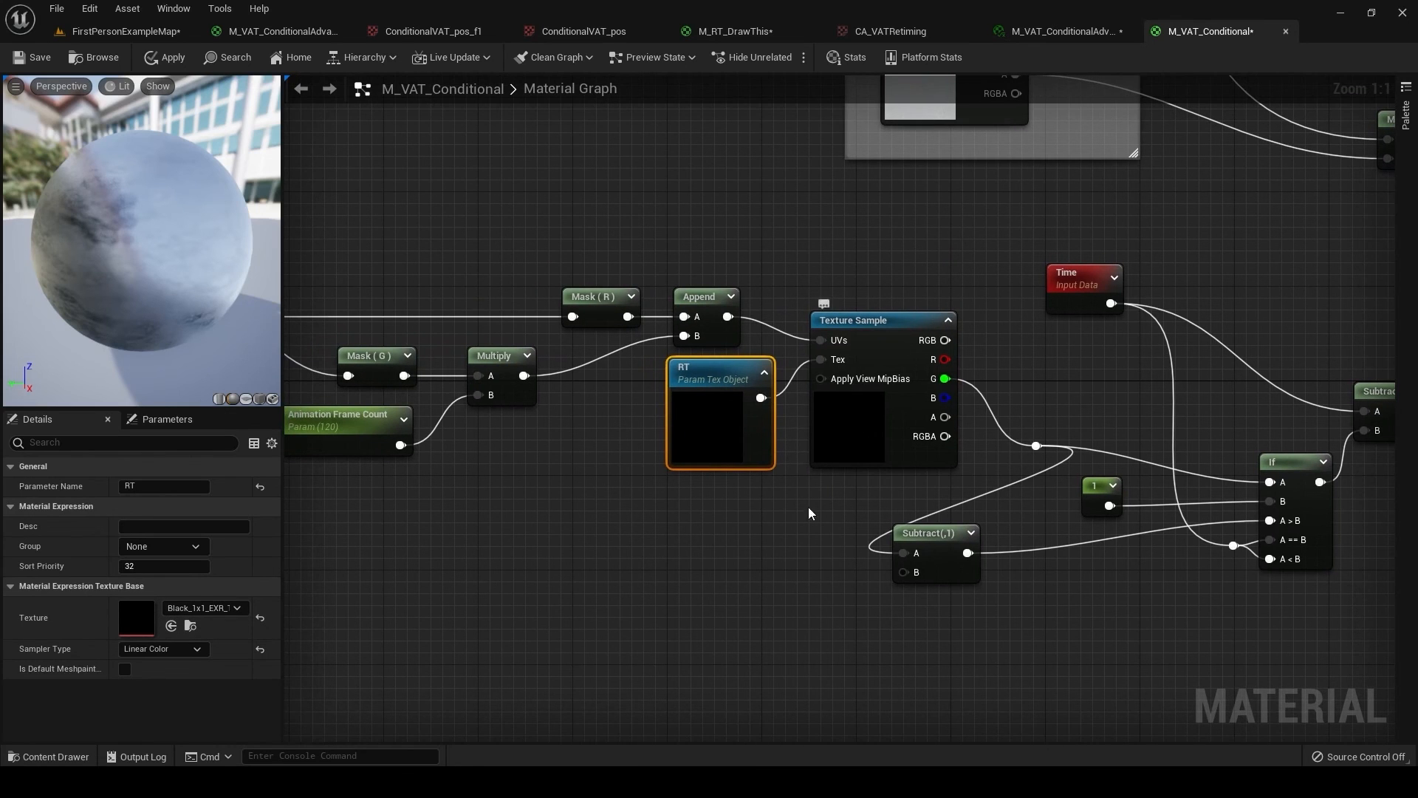
right_click_drag(812, 514, 639, 503)
left_click(617, 412)
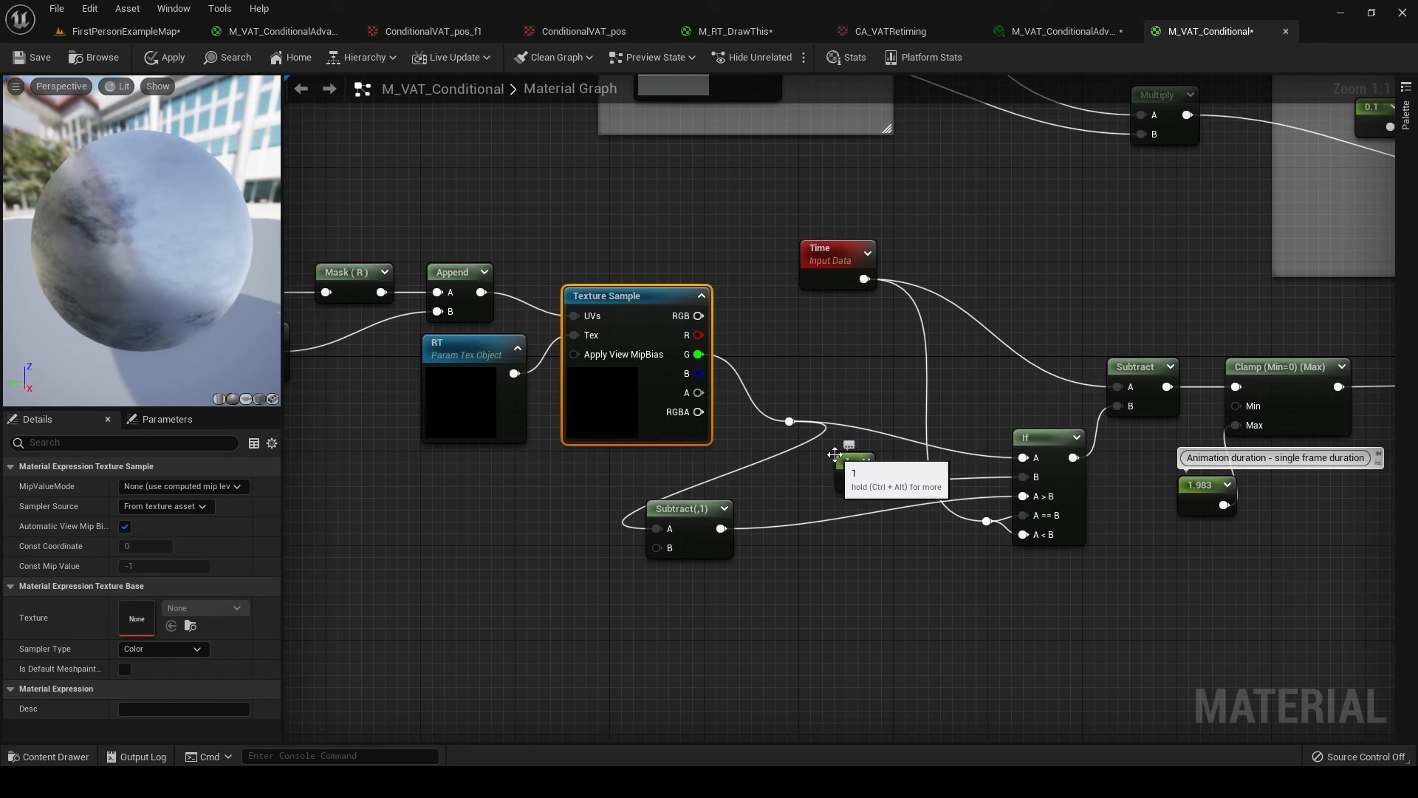
Move the constant 1 node slightly higher and examine the Time, Subtract and Clamp nodes along with the single-frame duration constant.
right_click_drag(673, 613, 639, 628)
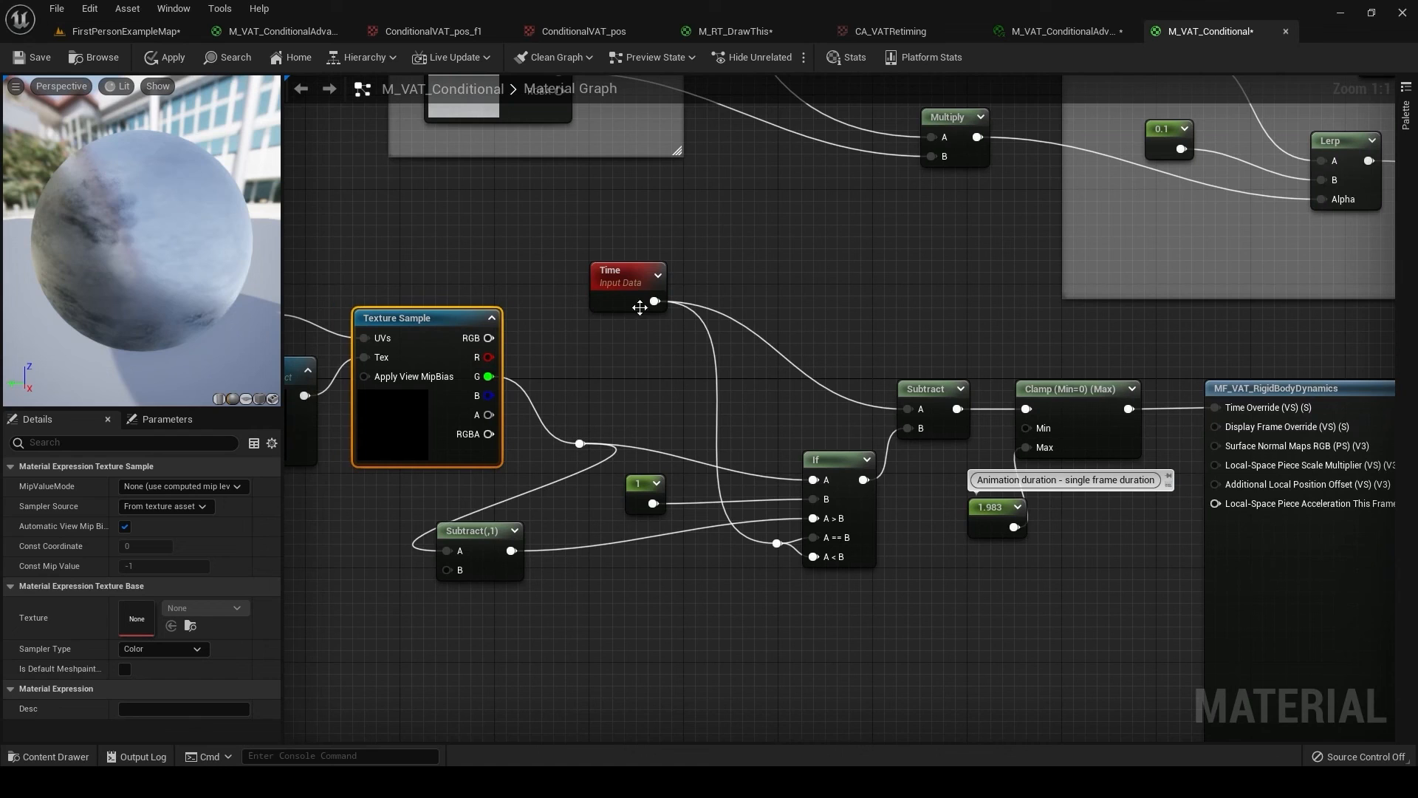
left_click_drag(644, 510, 644, 486)
left_click(607, 267)
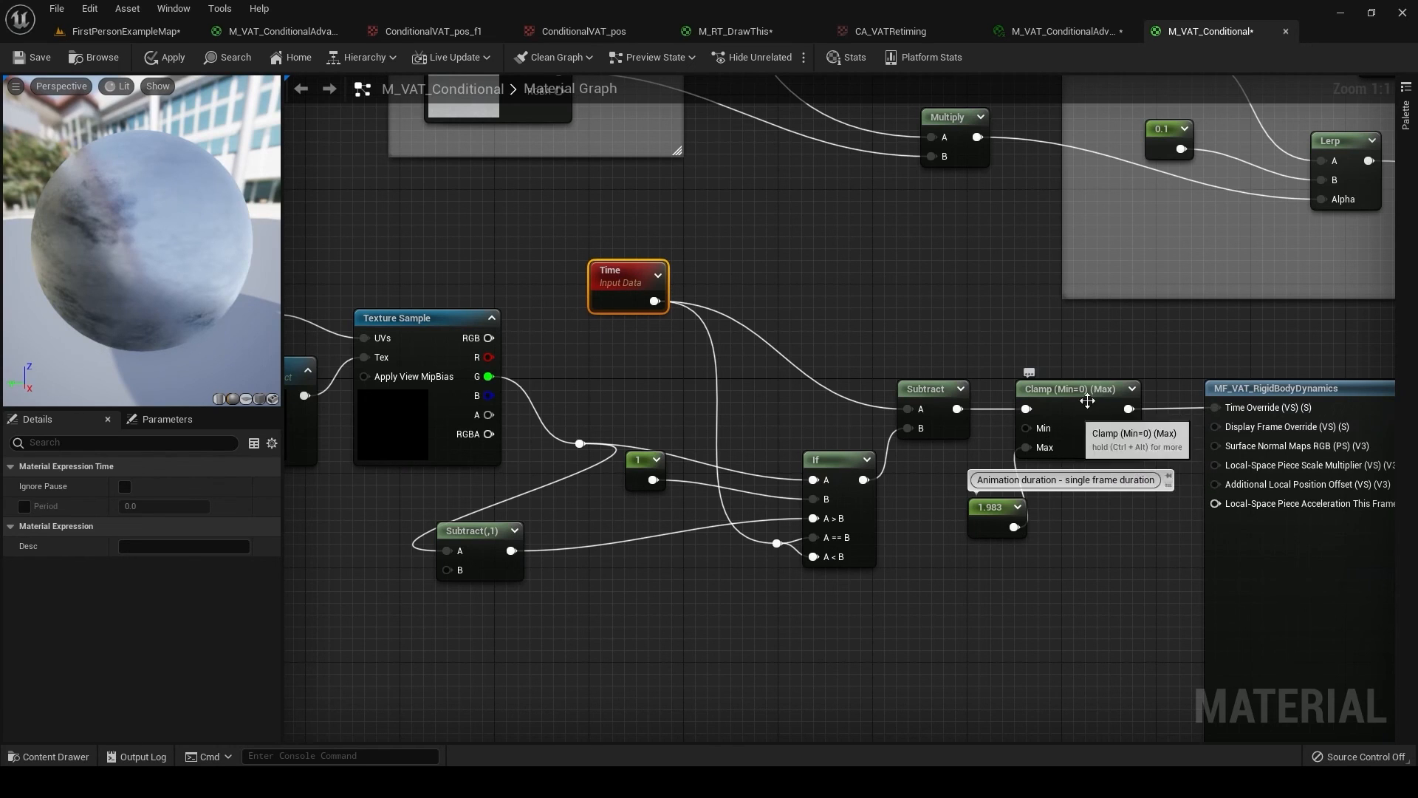
right_click_drag(1070, 559, 988, 544)
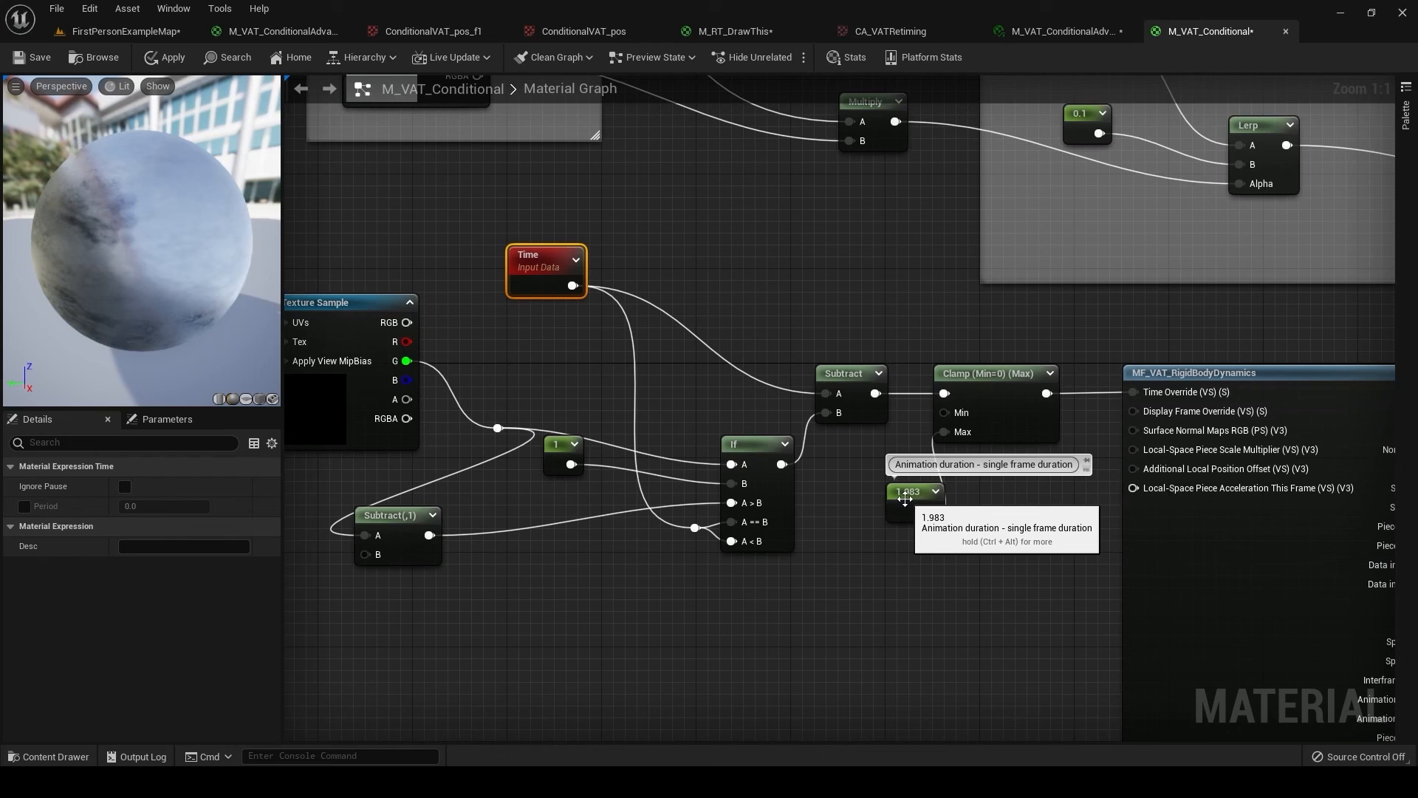
right_click_drag(567, 230, 611, 233)
right_click_drag(645, 512, 712, 519)
right_click_drag(494, 452, 746, 494)
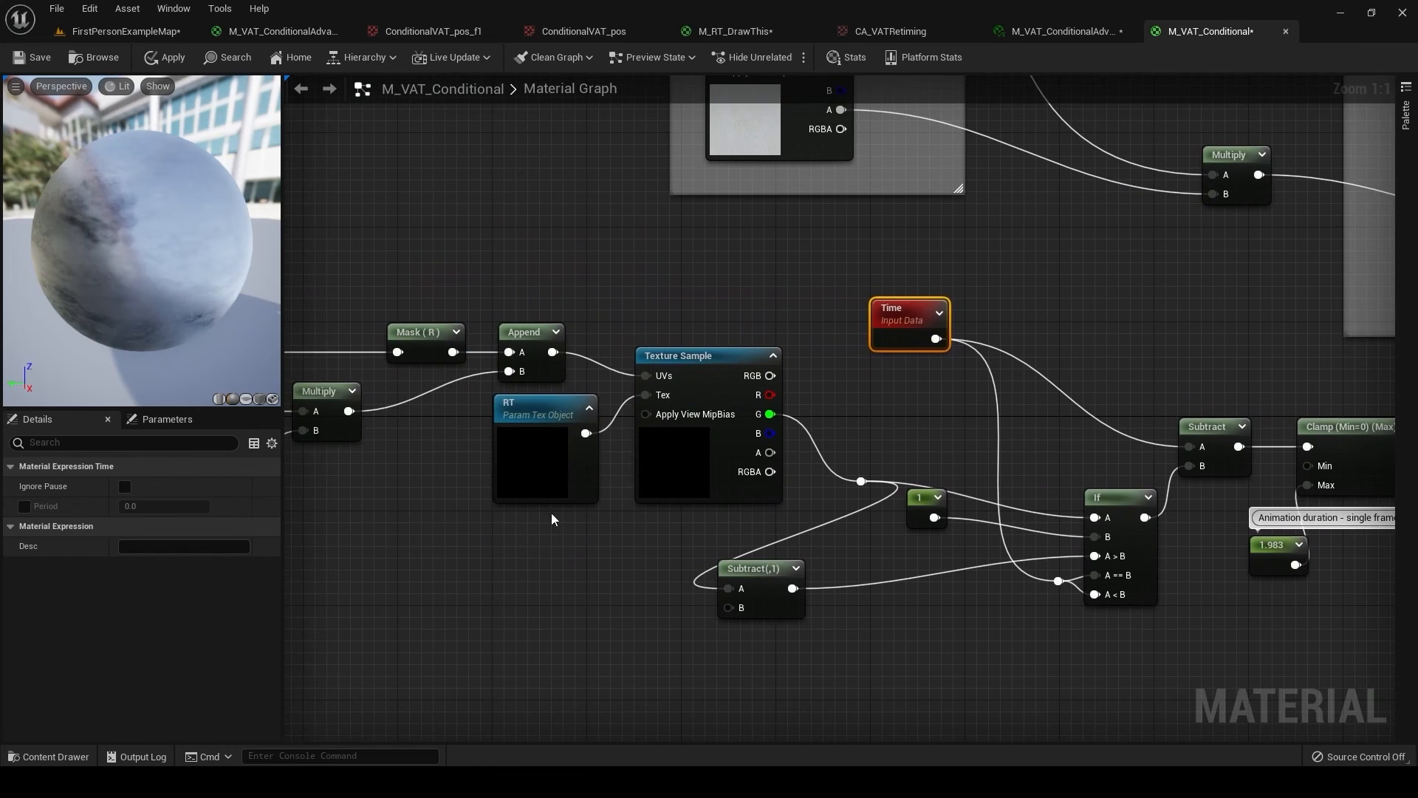
Trace the path from the RT texture object and Texture Sample through If, Subtract and Clamp to MF_VAT_RigidBodyDynamics' Time Override.
right_click_drag(618, 328, 500, 279)
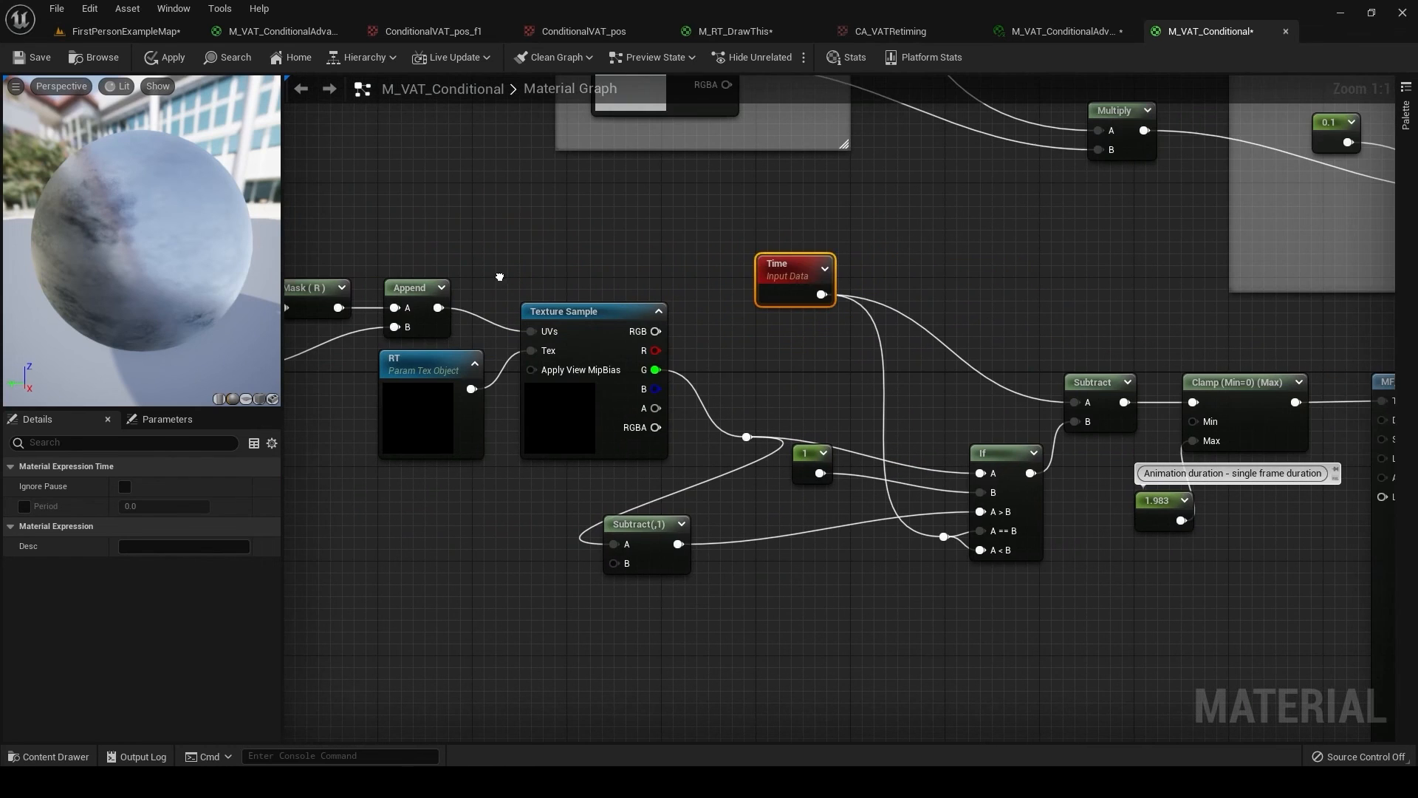
left_click(453, 441)
left_click(548, 441)
right_click_drag(1257, 481, 869, 464)
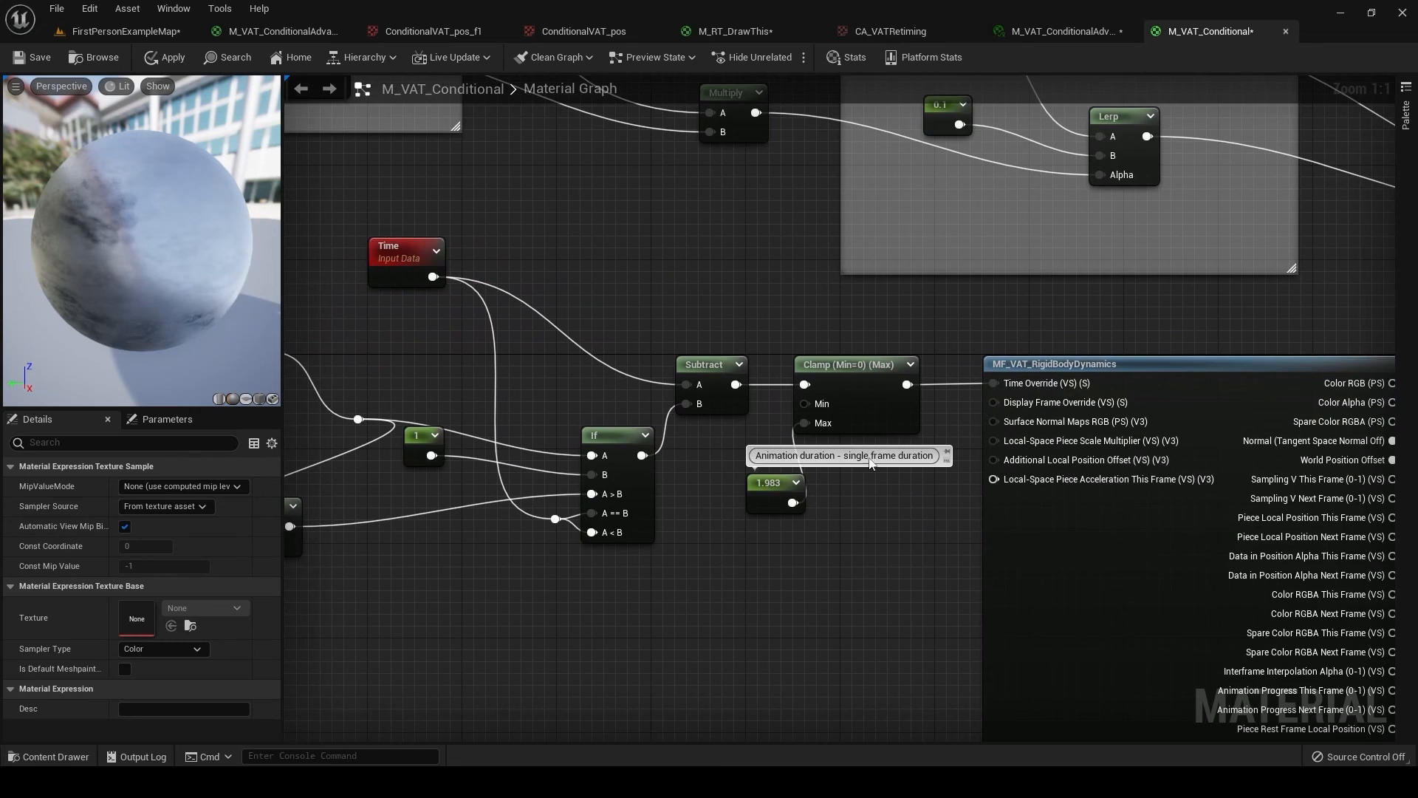
right_click_drag(877, 527, 744, 463)
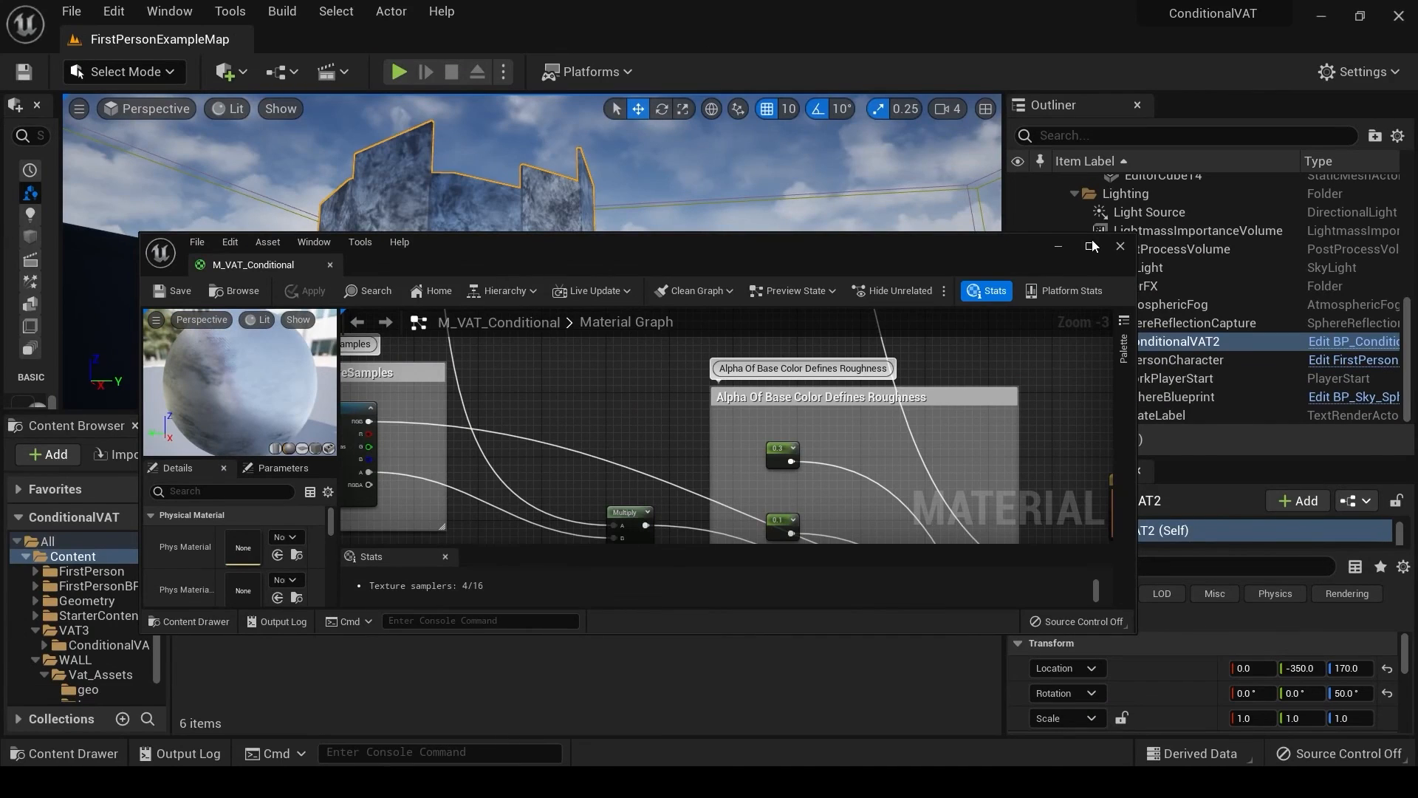
Dismiss the M_VAT_Conditional editor window and open the WALL/Vat_Assets/tex folder in the project content.
left_click(1090, 246)
left_click_drag(380, 32, 425, 644)
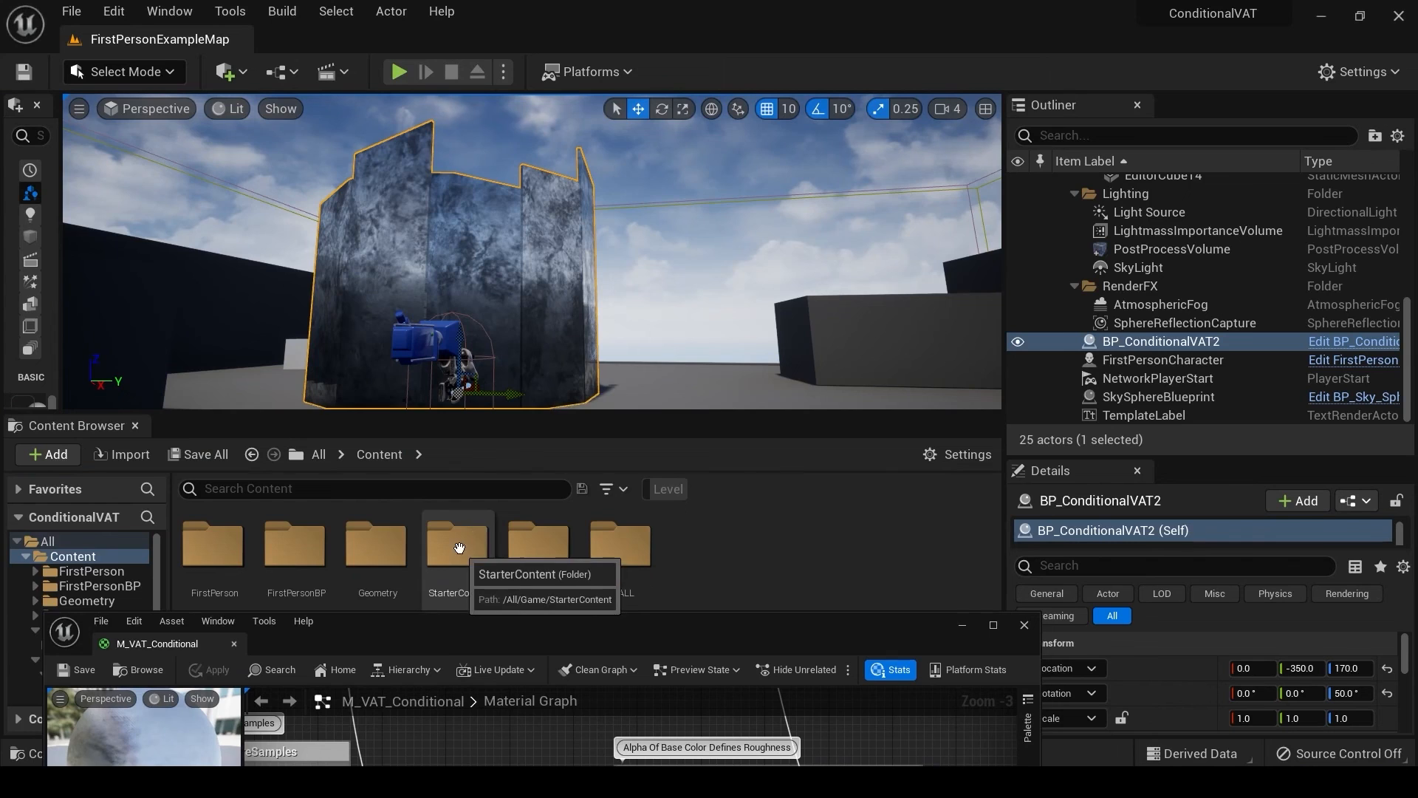
left_click_drag(466, 648, 489, 126)
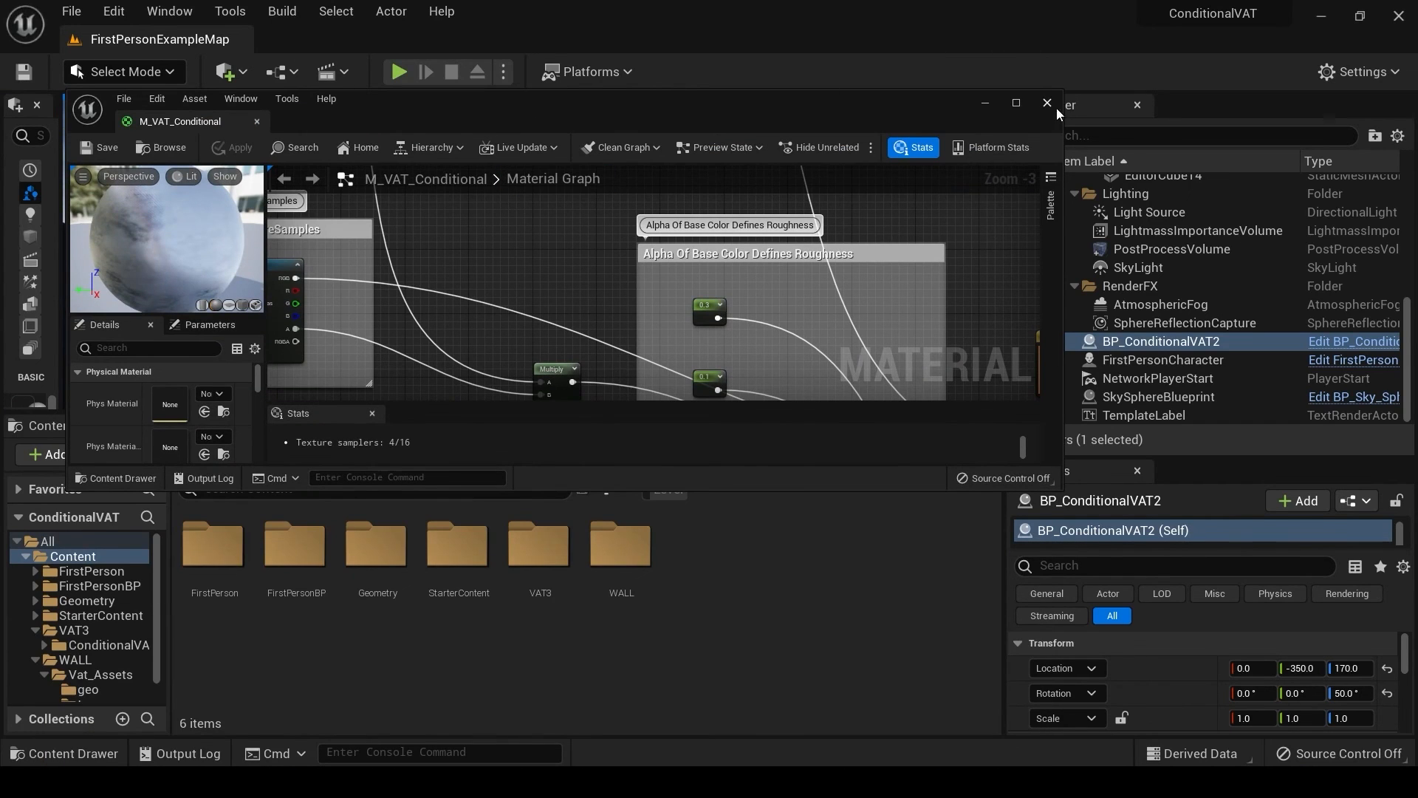
left_click(620, 546)
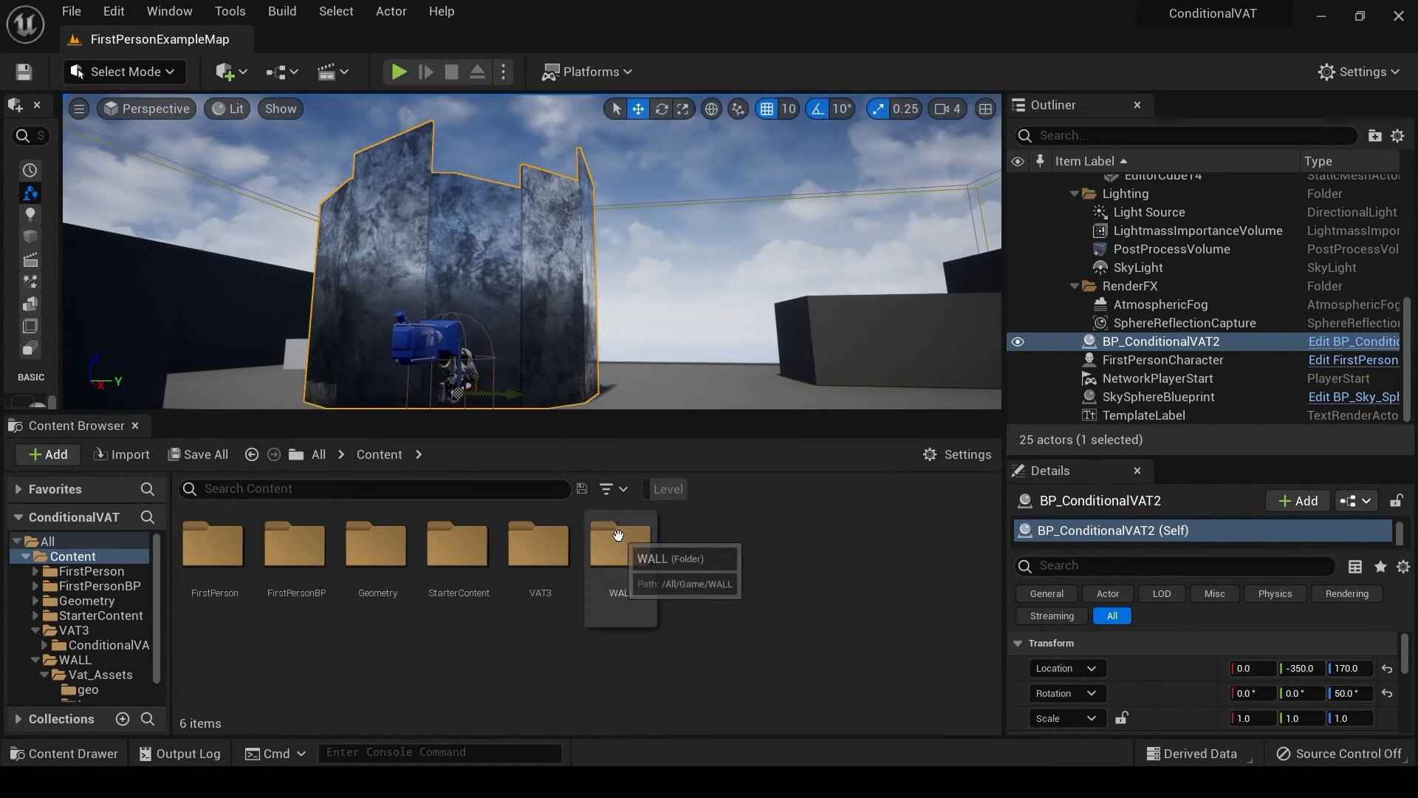
double_click(621, 546)
double_click(213, 544)
left_click(288, 549)
double_click(288, 549)
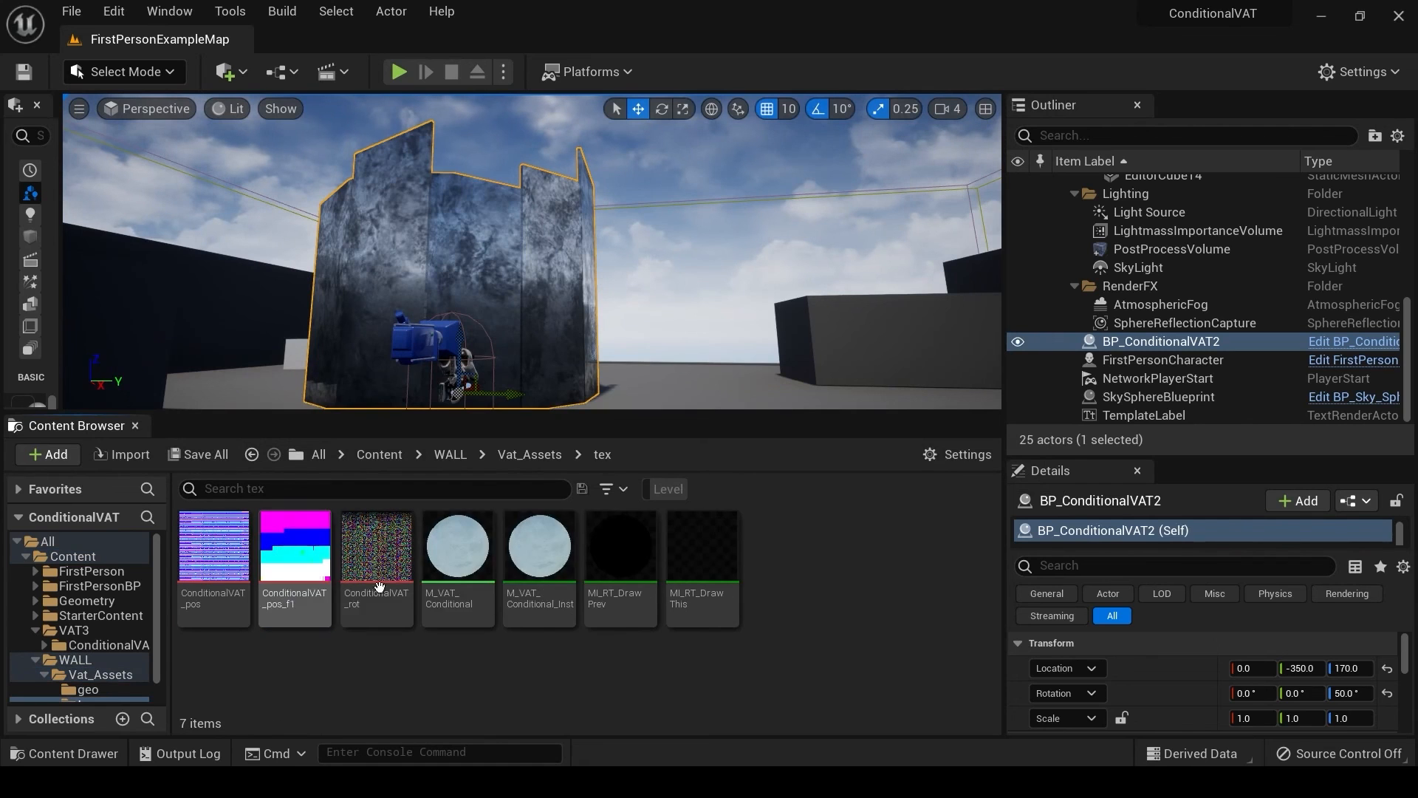
Review the Create Material Instance option for M_VAT_Conditional and examine the frame count, position and rotation textures in M_VAT_Conditional_Inst.
right_click(456, 573)
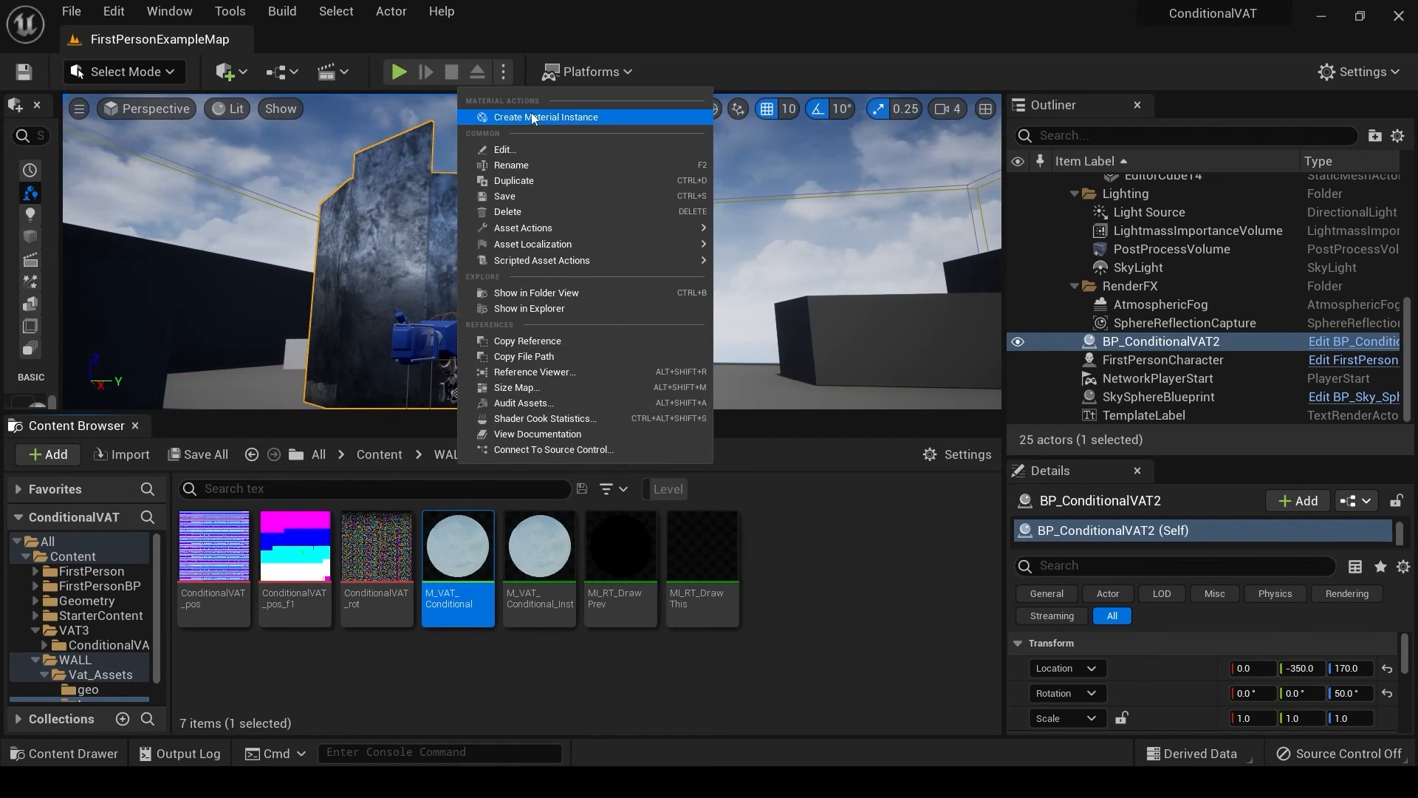
left_click(559, 686)
left_click(571, 576)
double_click(571, 576)
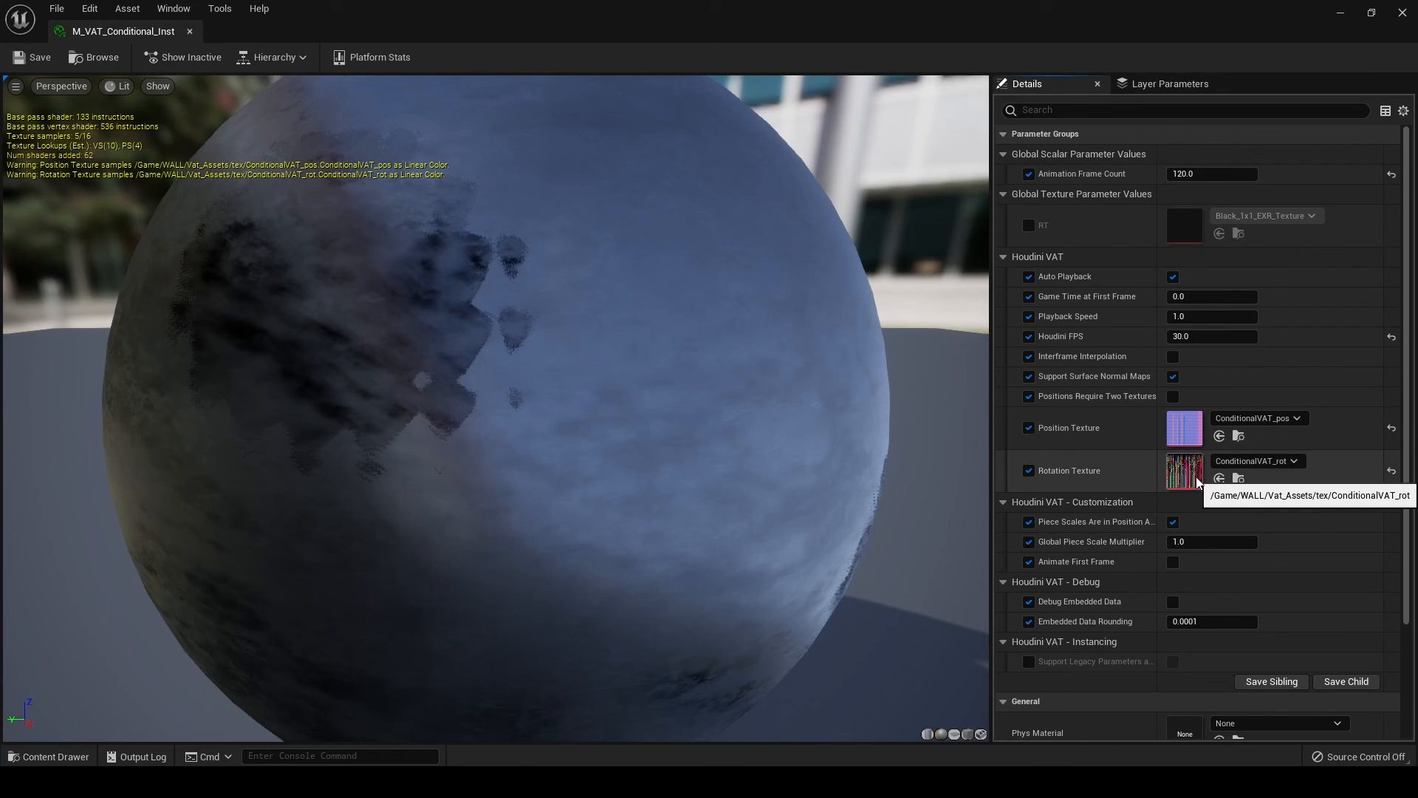
left_click_drag(626, 21, 621, 488)
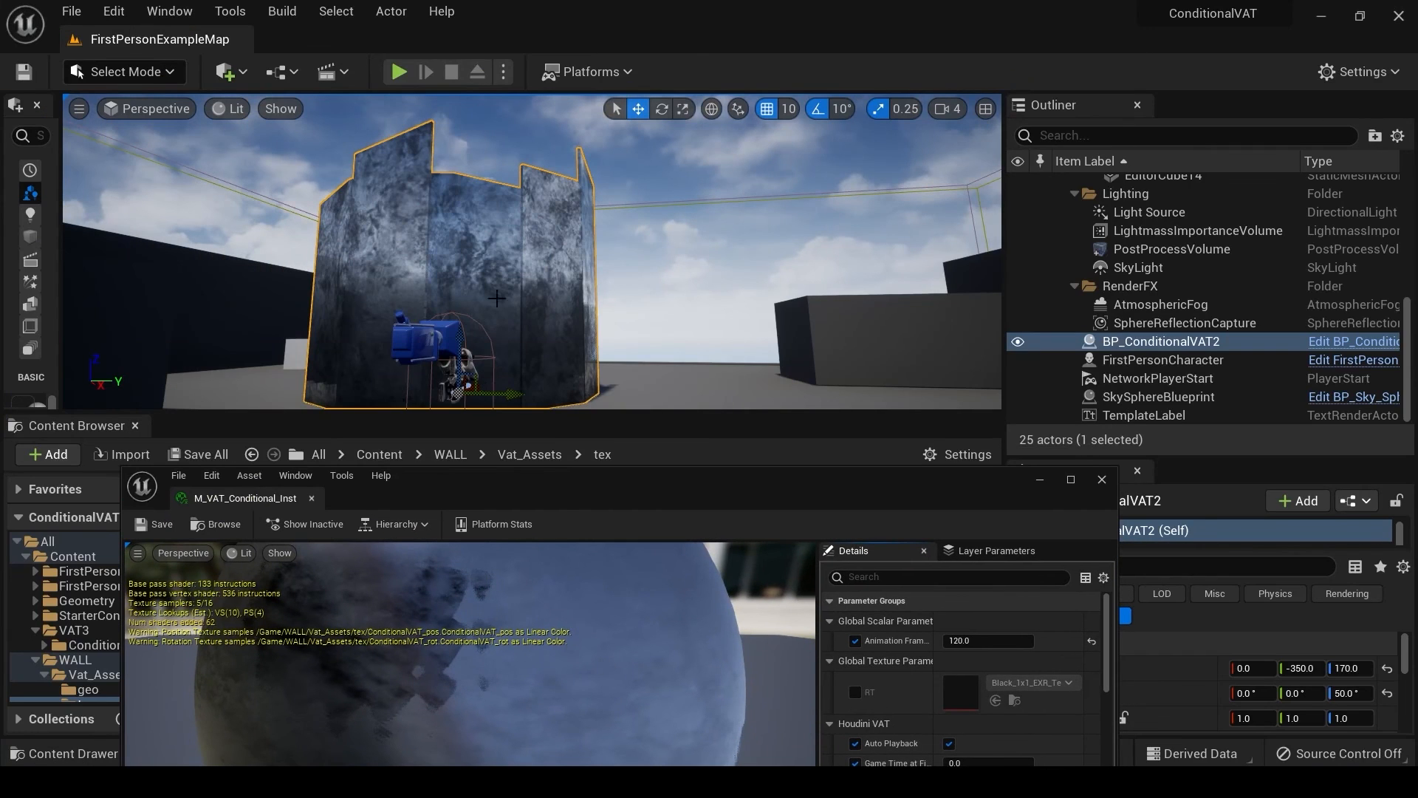
left_click(1037, 481)
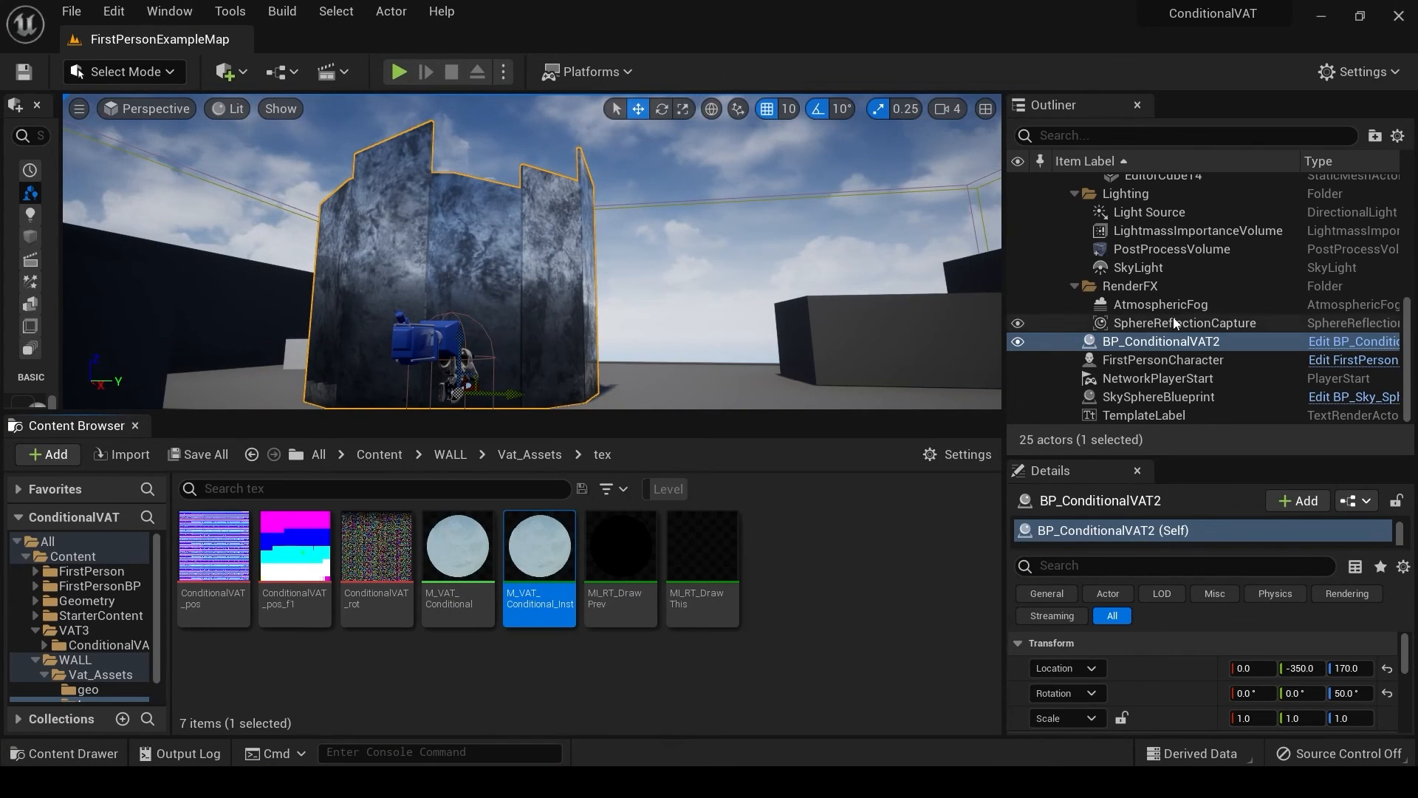
Play the level and shoot projectiles at the wall to test the conditional destruction.
left_click(399, 72)
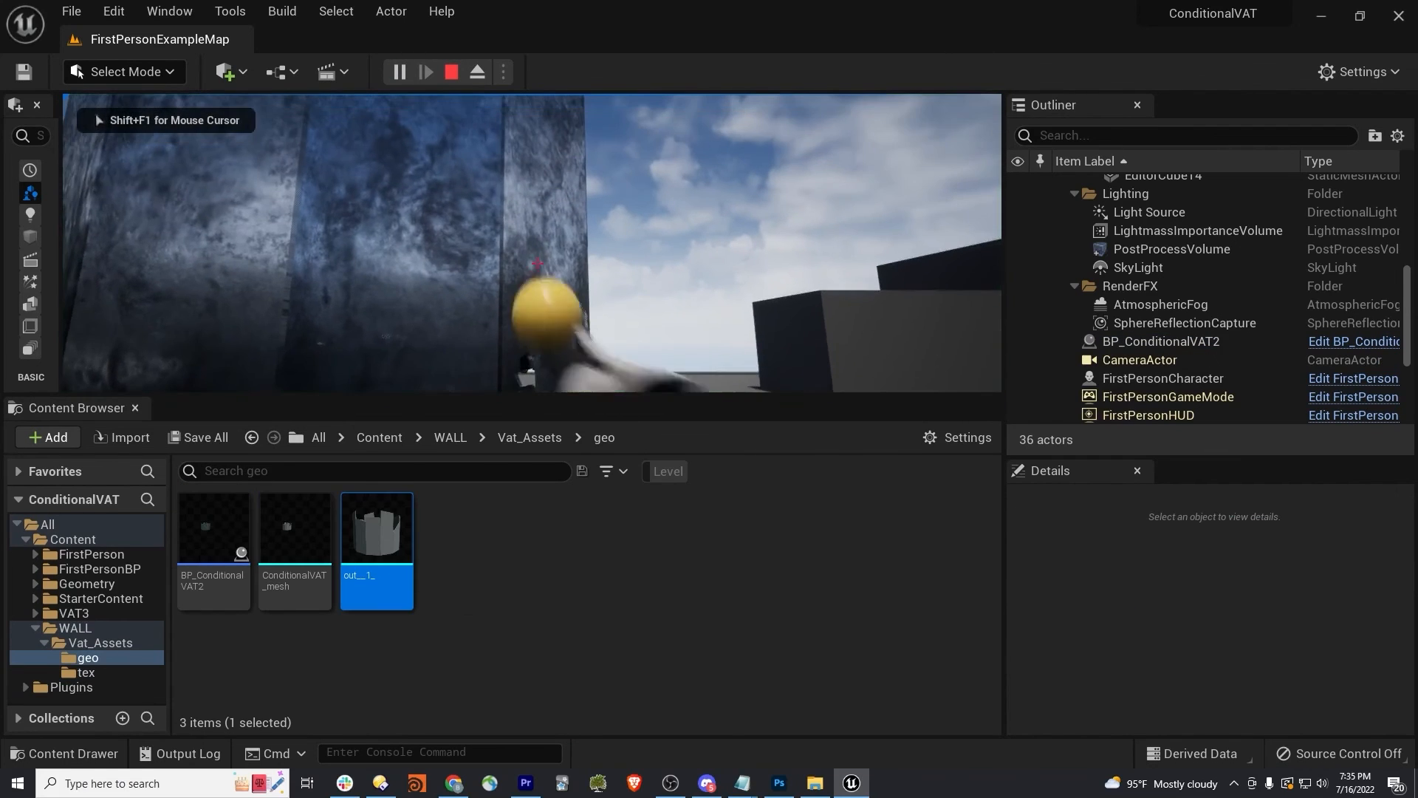
left_click(537, 263)
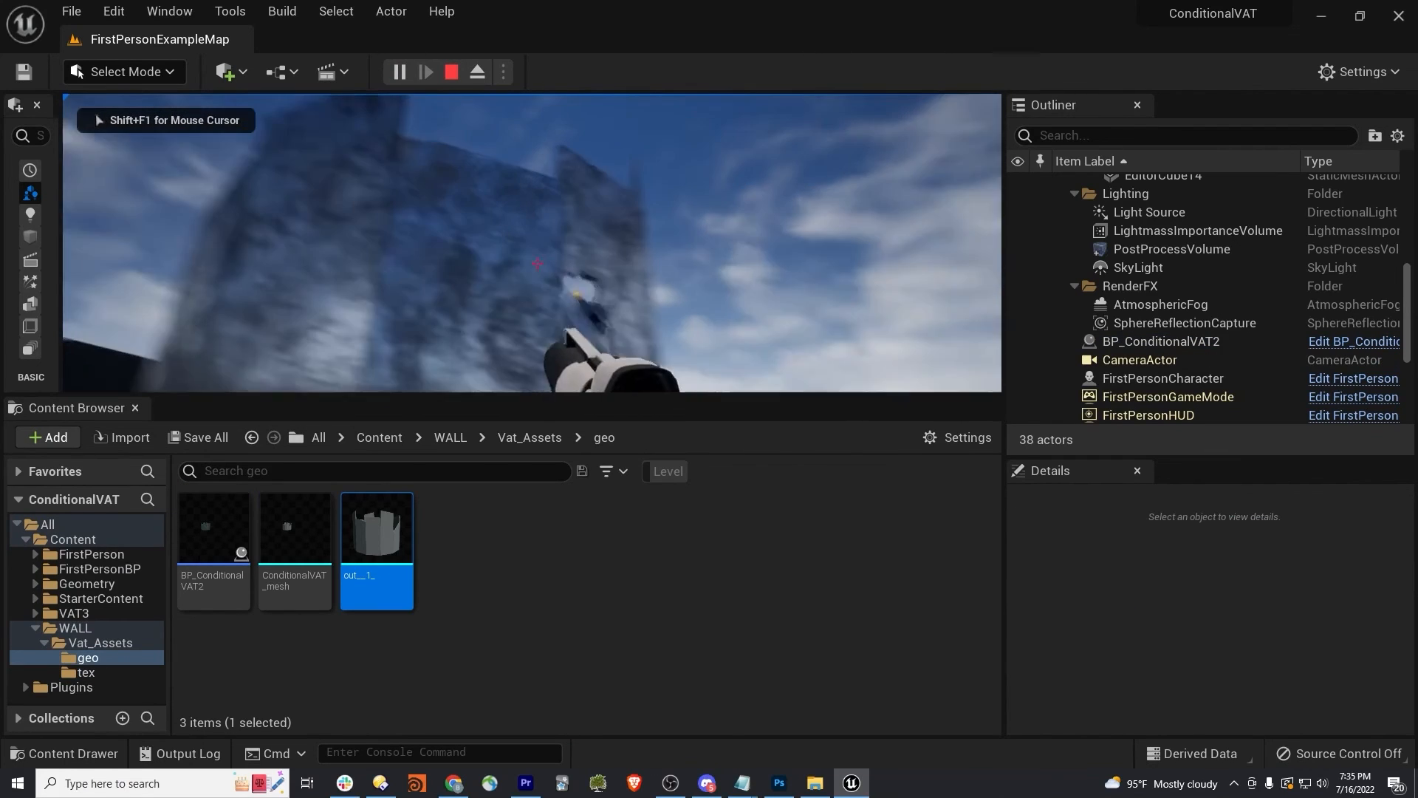